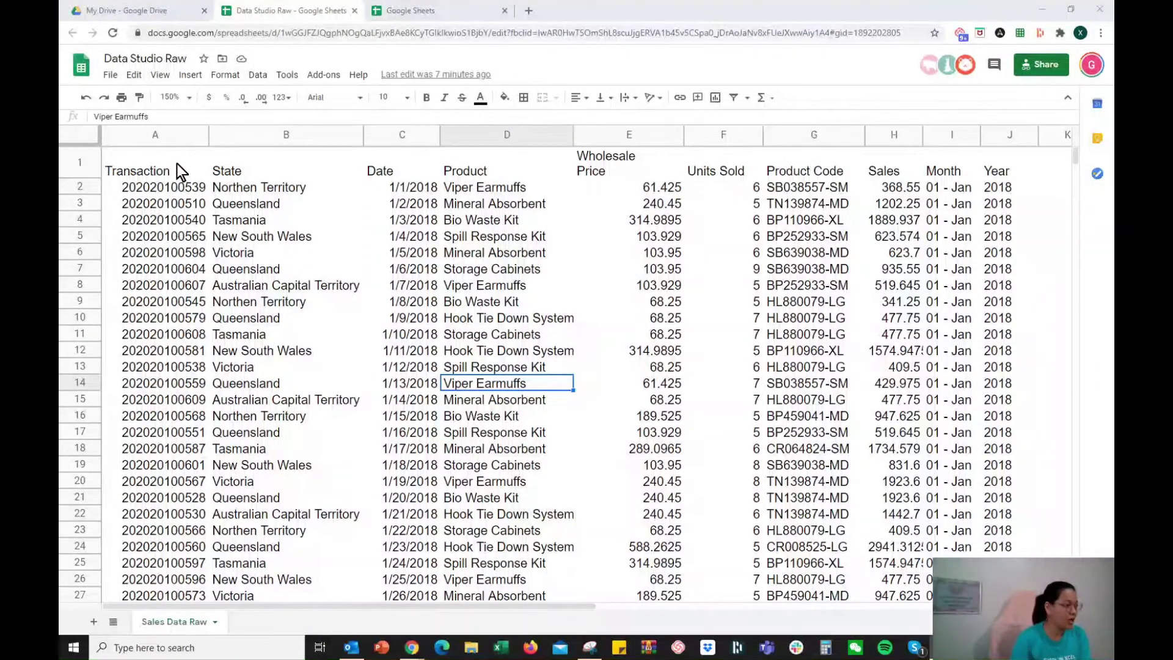
- Examine the extent of the raw sales table and check the Google Sheets home page and its address
drag(177, 163, 1002, 547)
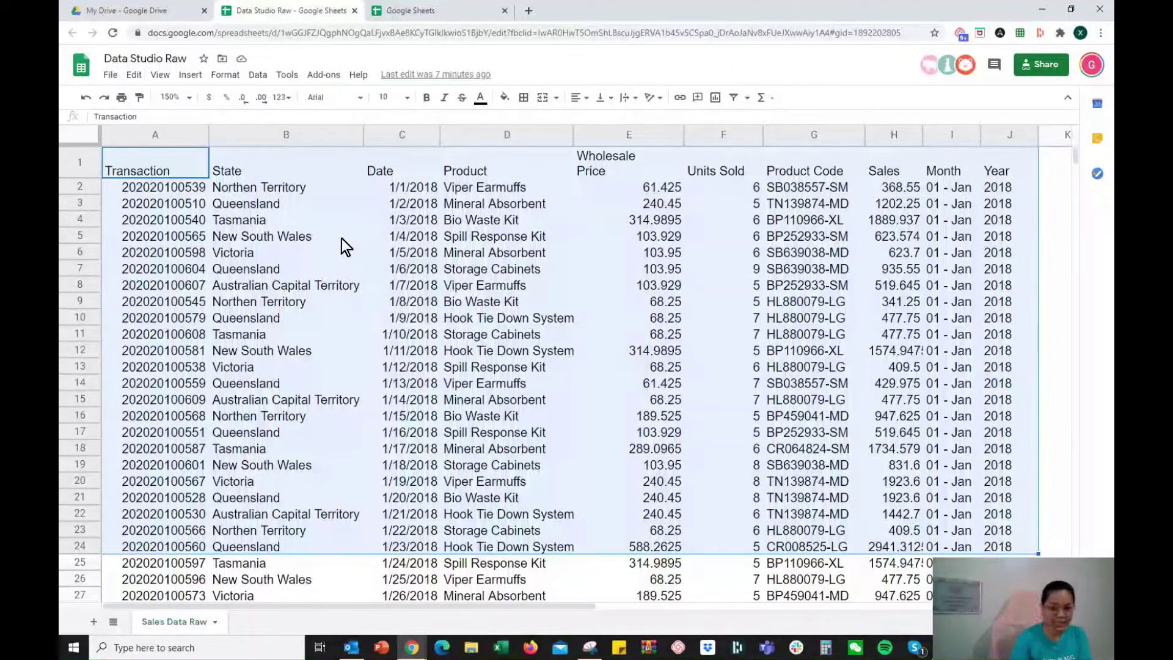
click(170, 164)
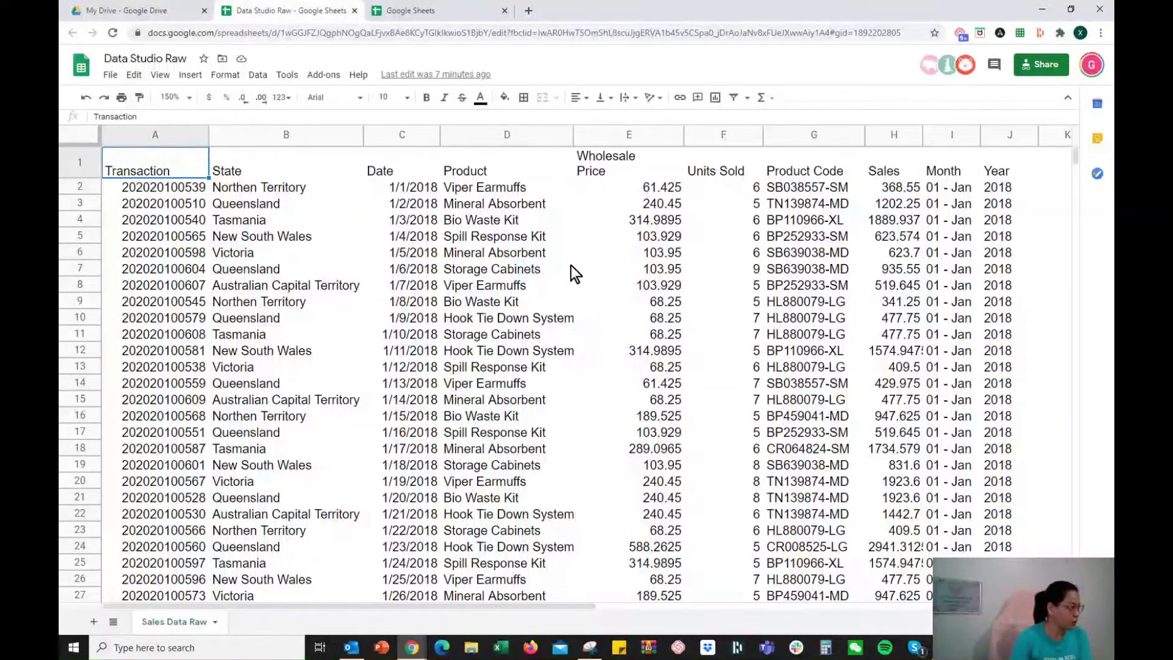
click(444, 10)
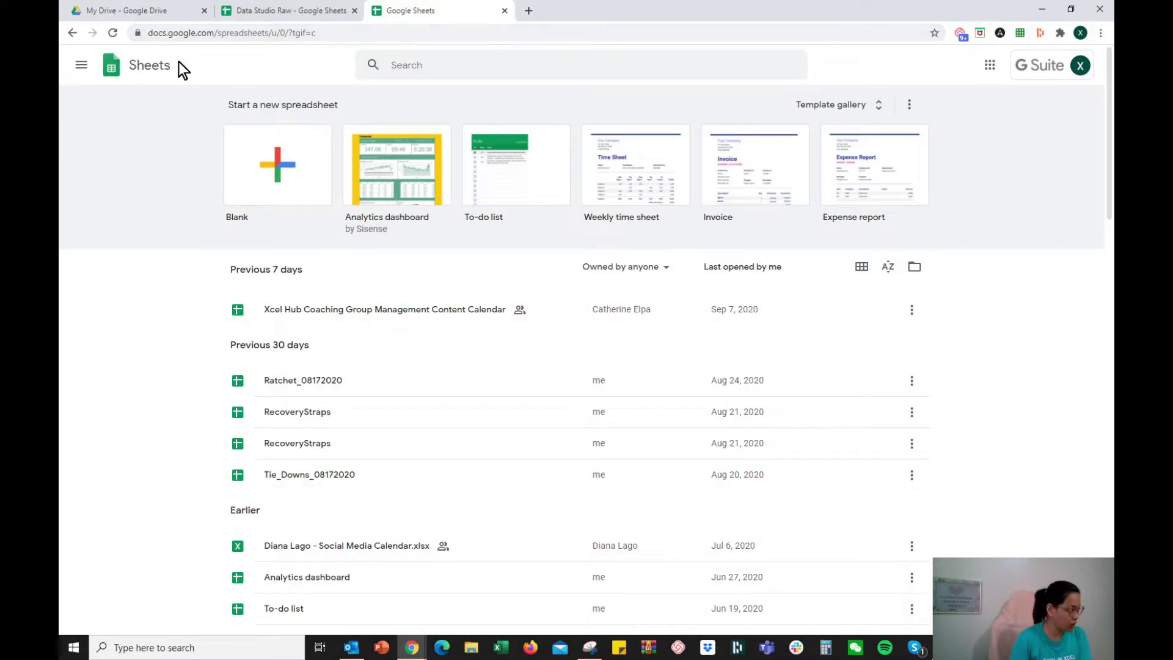
click(342, 31)
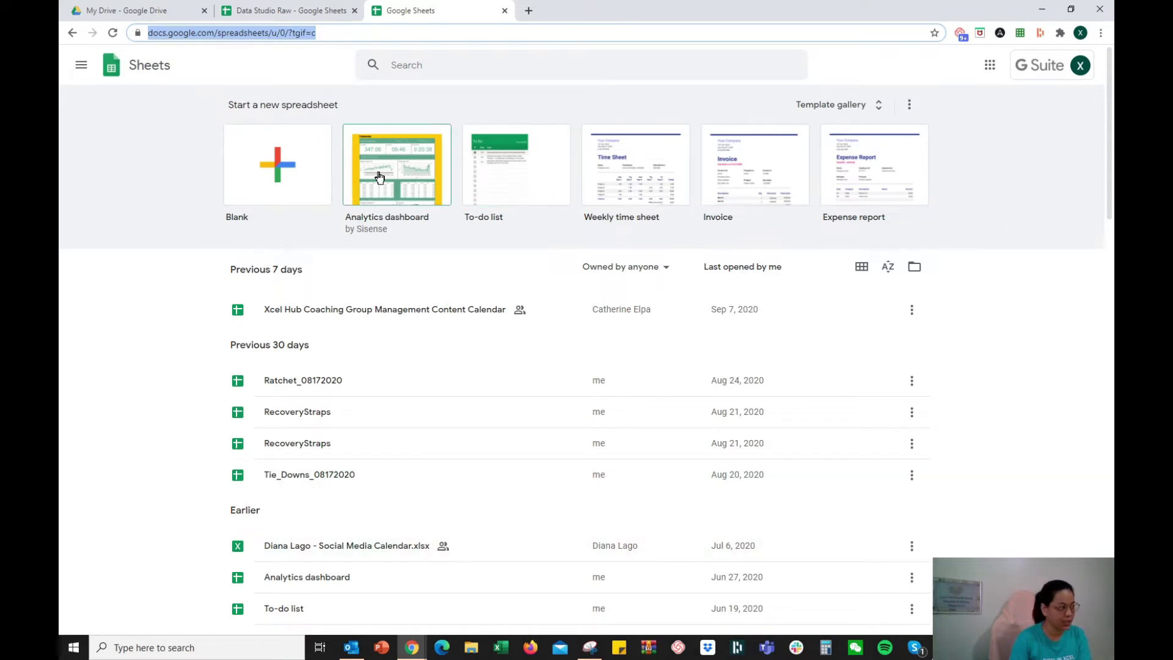
click(290, 13)
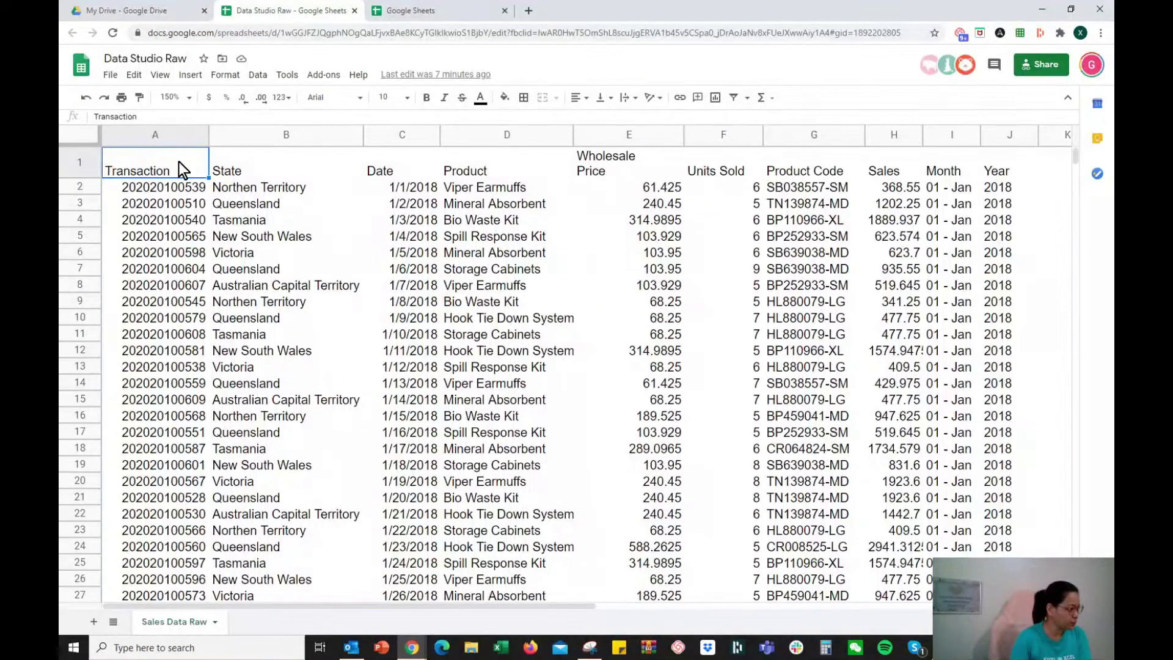
drag(178, 162, 999, 540)
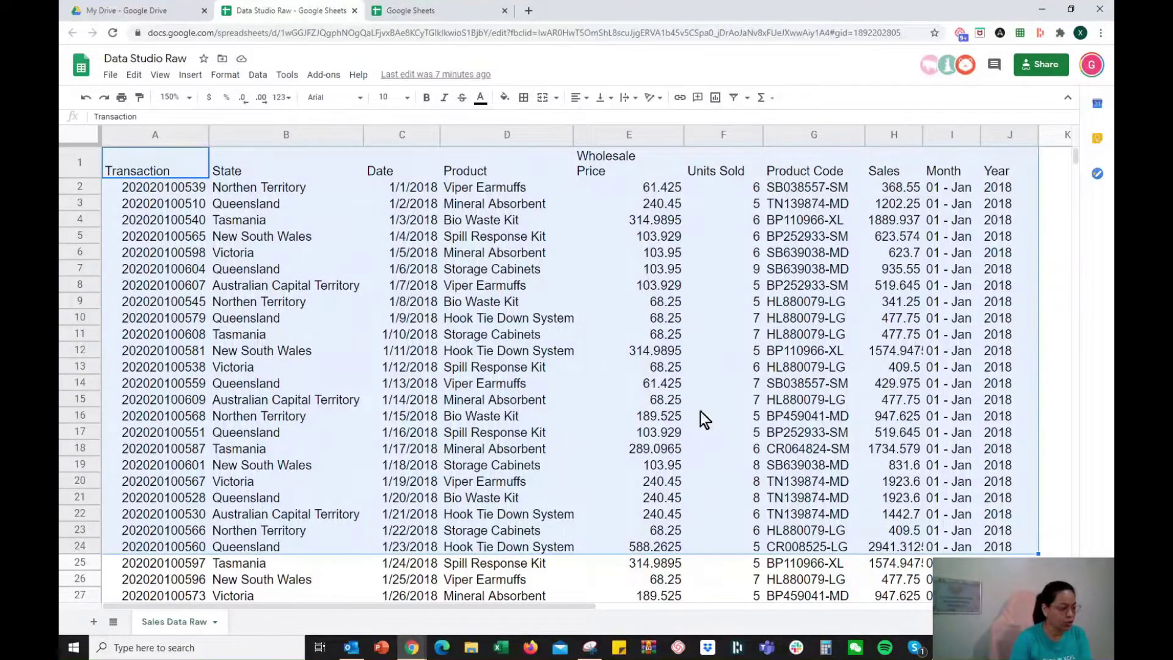
click(532, 336)
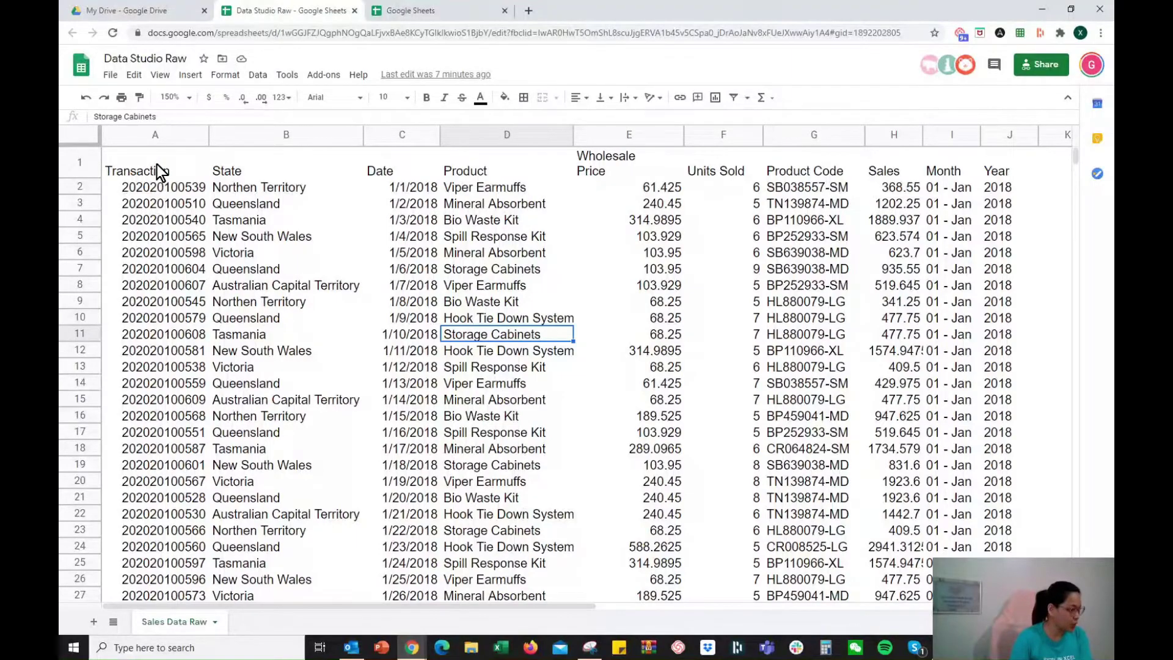
- Look through the sales records further down and examine the Product, Wholesale Price, Units Sold and Sales columns
scroll(563, 350, down, 20)
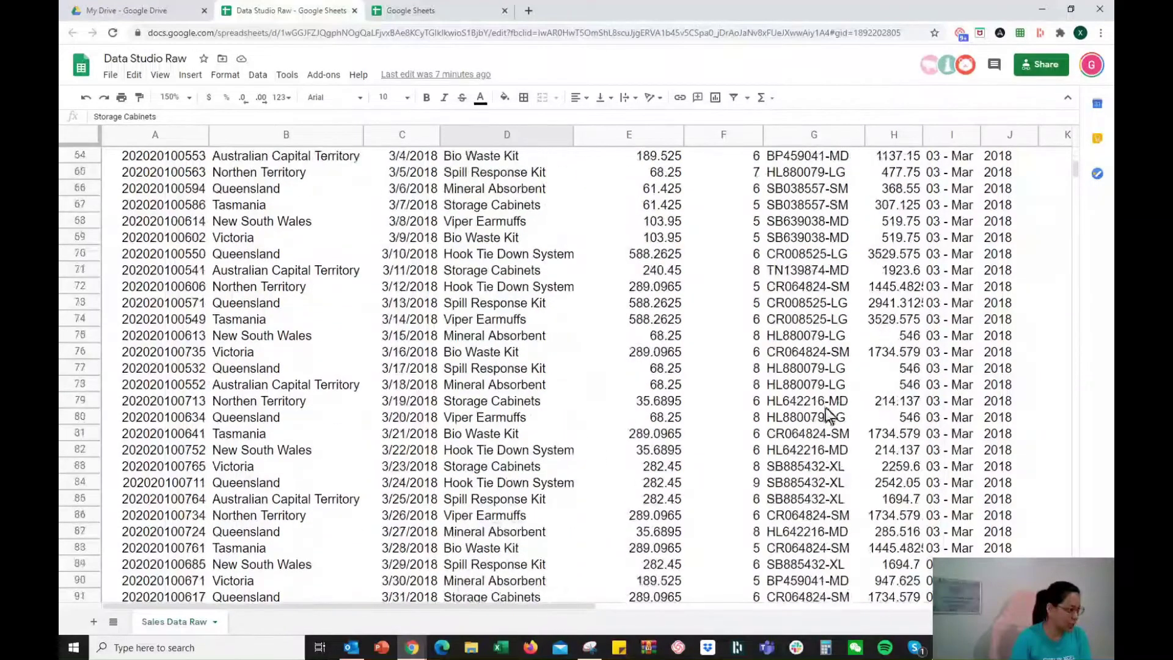
scroll(648, 366, up, 20)
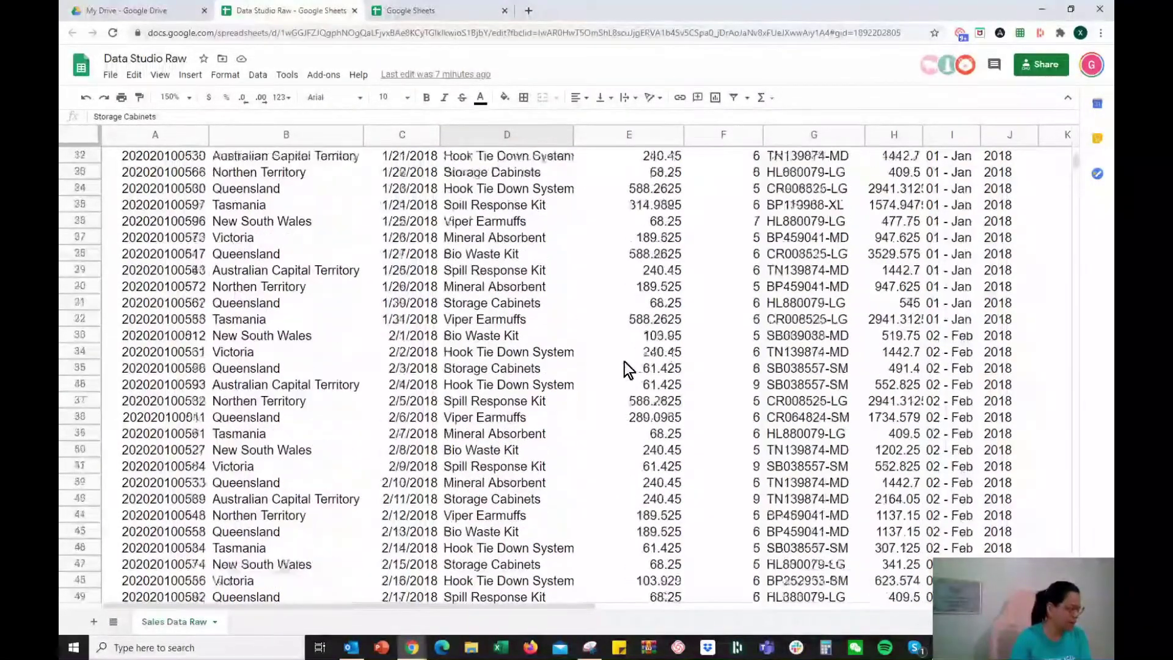
drag(495, 204, 507, 513)
drag(644, 201, 720, 351)
click(895, 253)
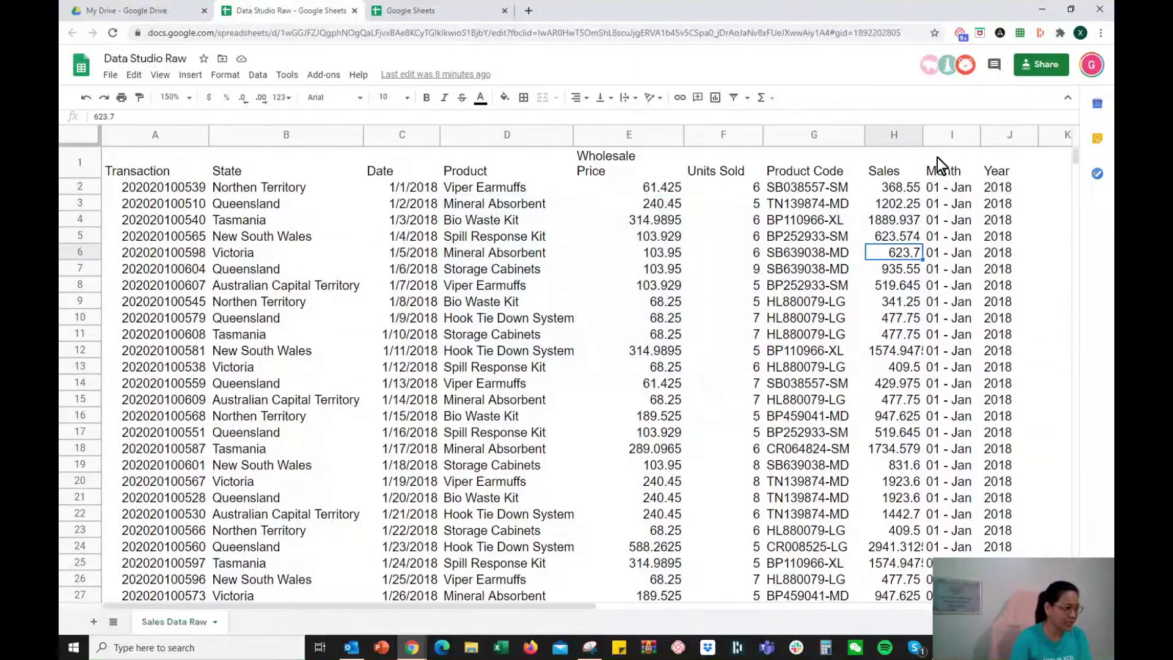
- Examine the Month and Year columns, including how the month number and name are written in cell I2
click(938, 135)
click(1005, 134)
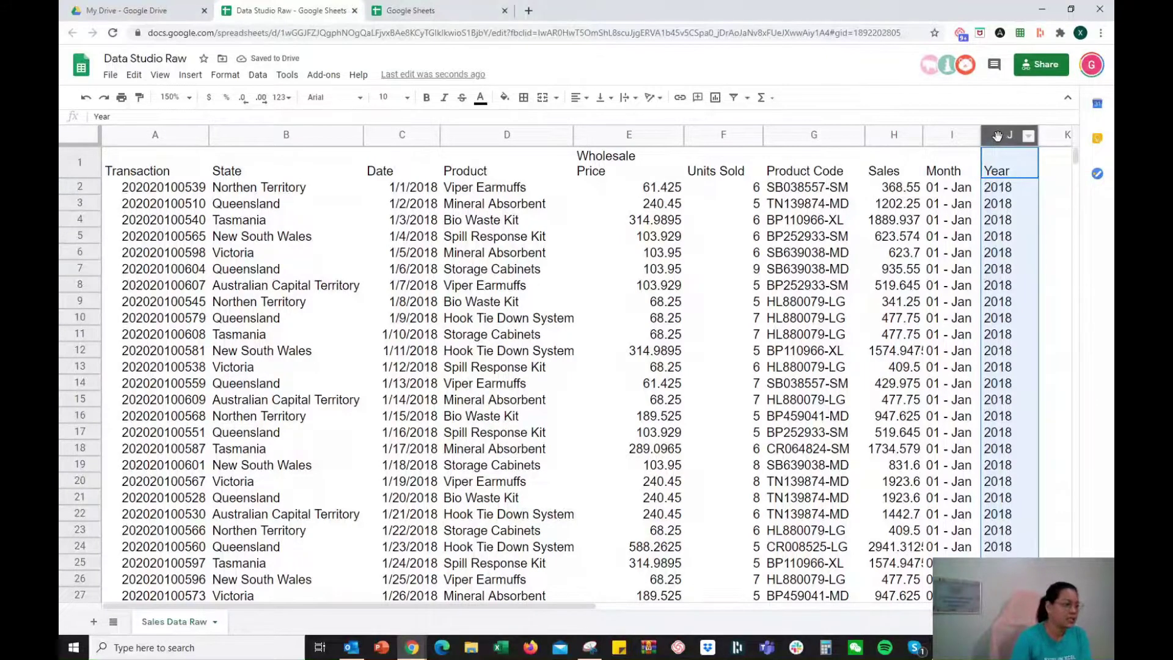
click(936, 135)
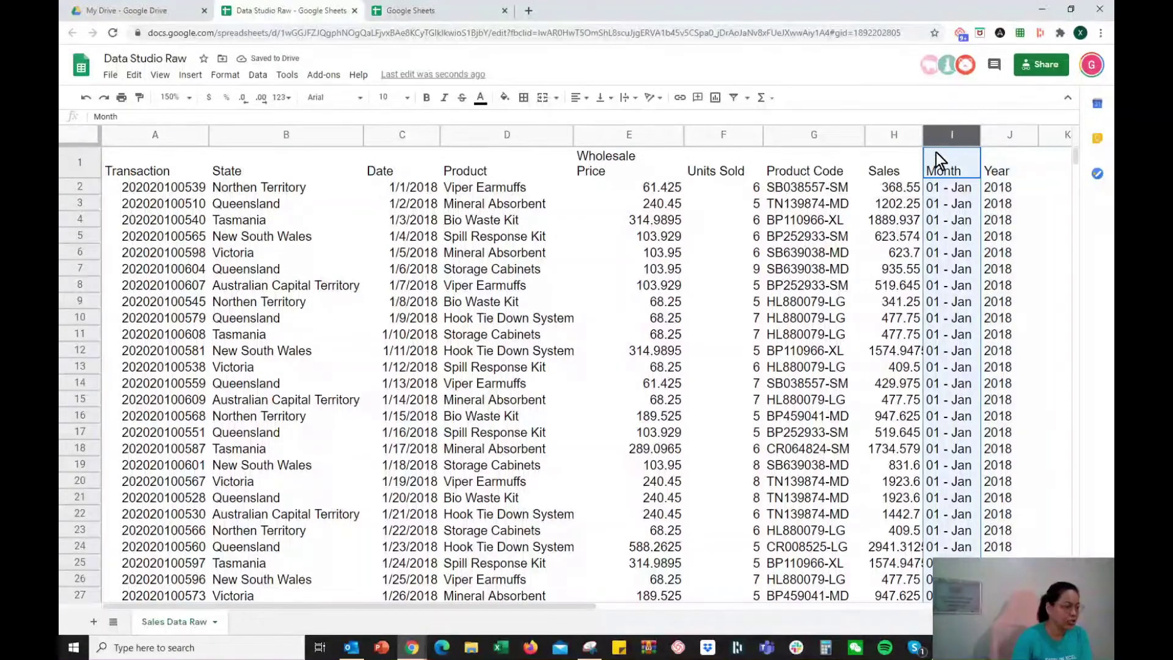
double_click(950, 184)
drag(939, 186, 975, 187)
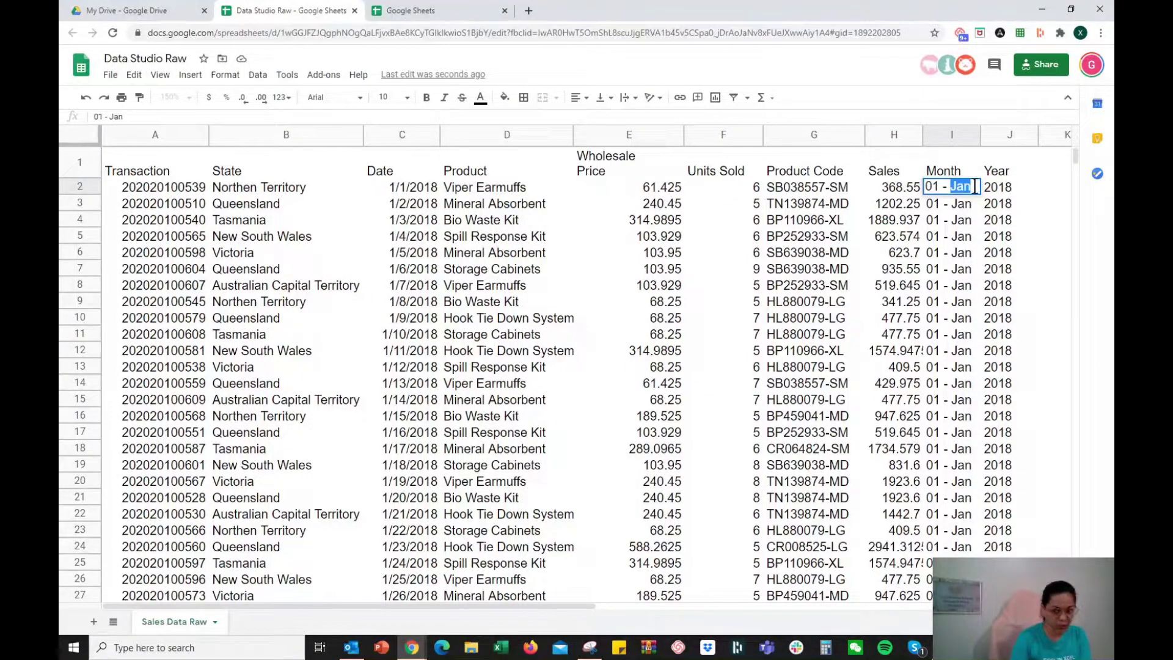
click(993, 189)
click(1002, 251)
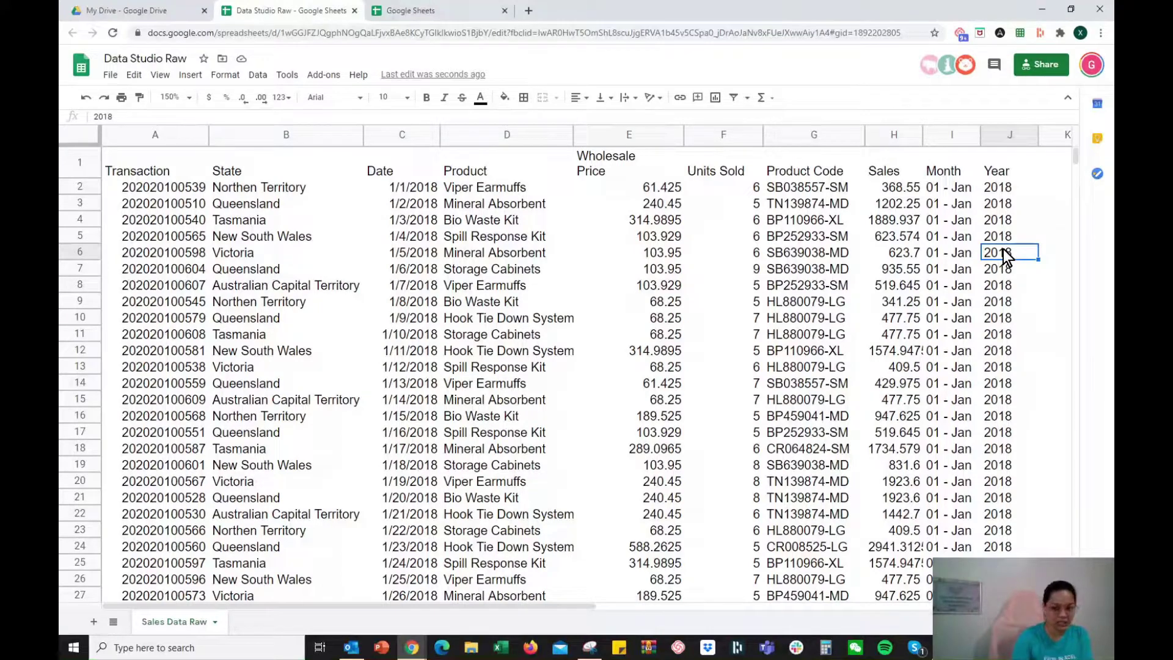
click(952, 187)
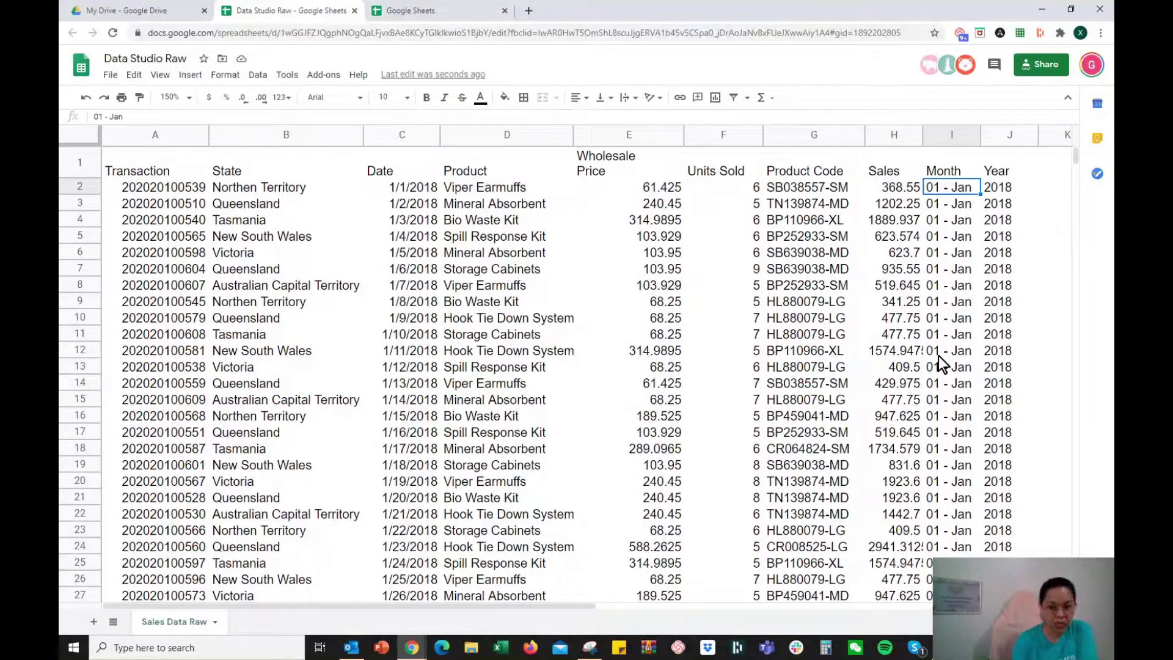
drag(947, 183, 959, 403)
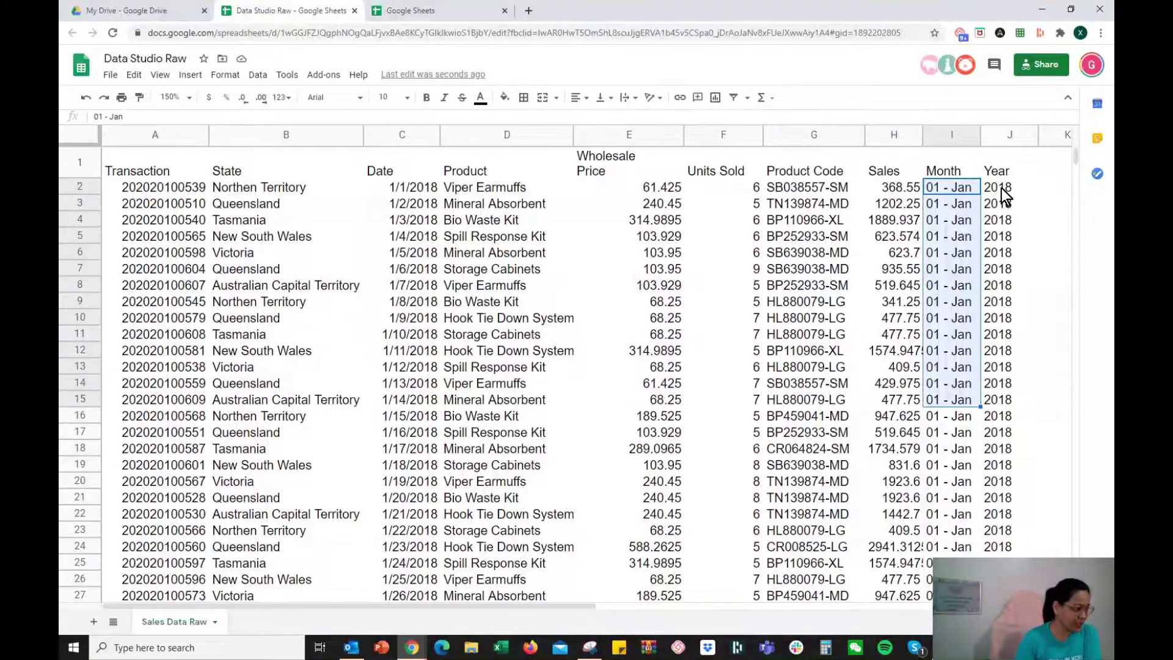
drag(1001, 188, 1008, 448)
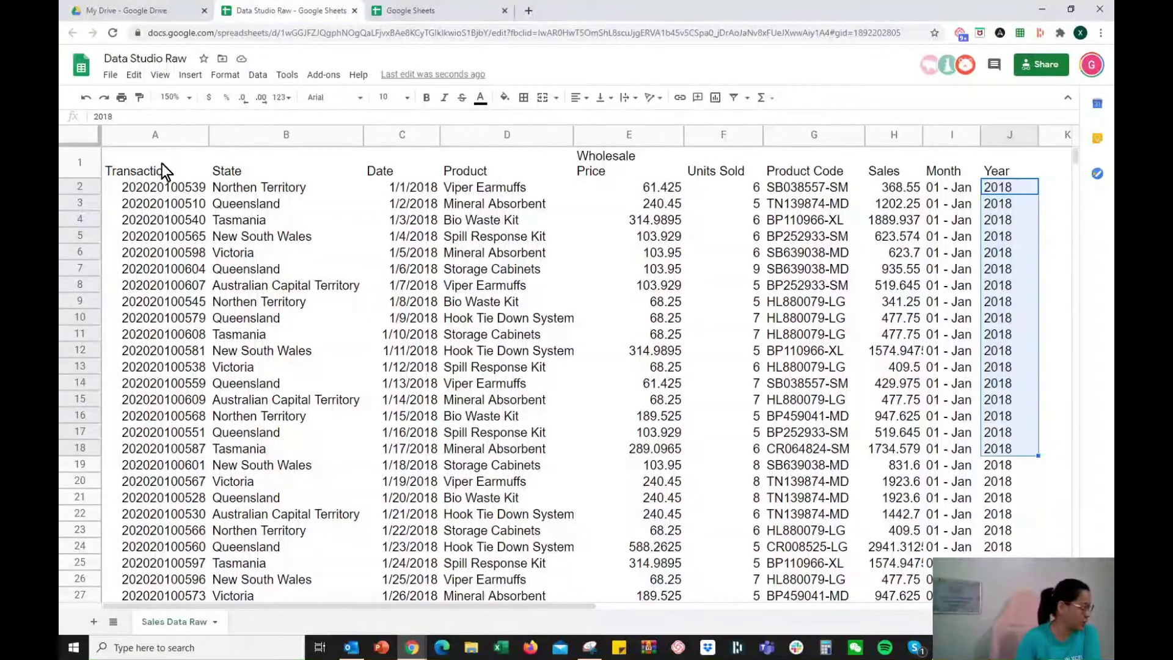
- Review the table column by column under each header, from Transaction through Units Sold and on to Year
drag(163, 160, 192, 572)
drag(274, 164, 272, 513)
drag(402, 164, 400, 513)
click(507, 164)
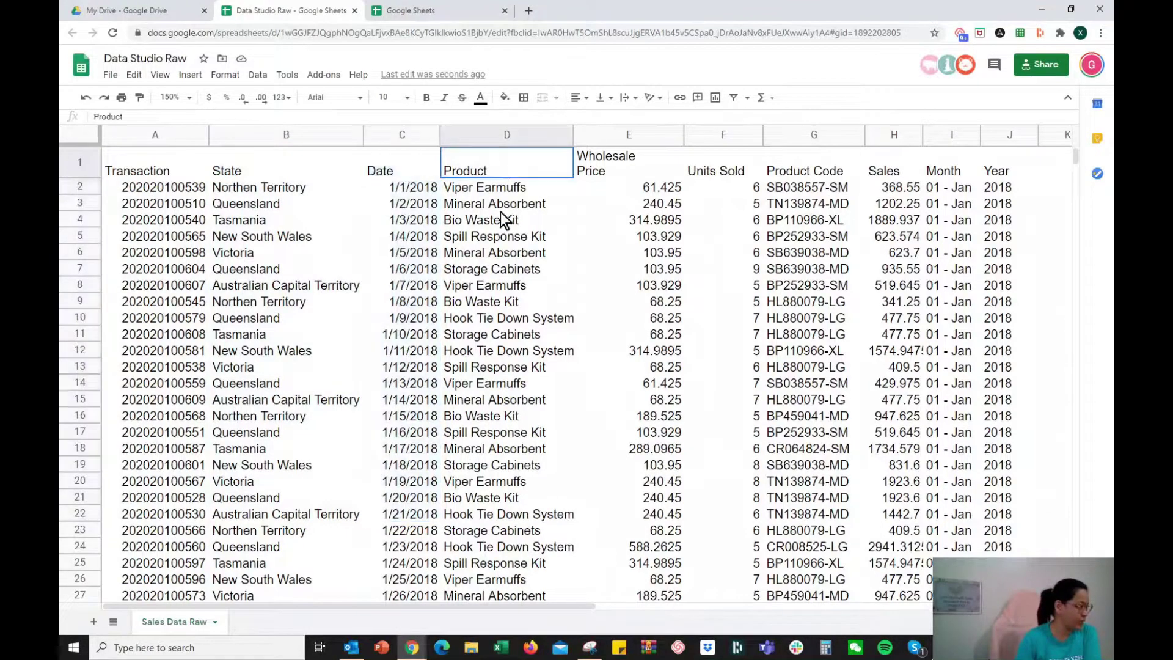
drag(500, 211, 507, 546)
drag(621, 170, 640, 405)
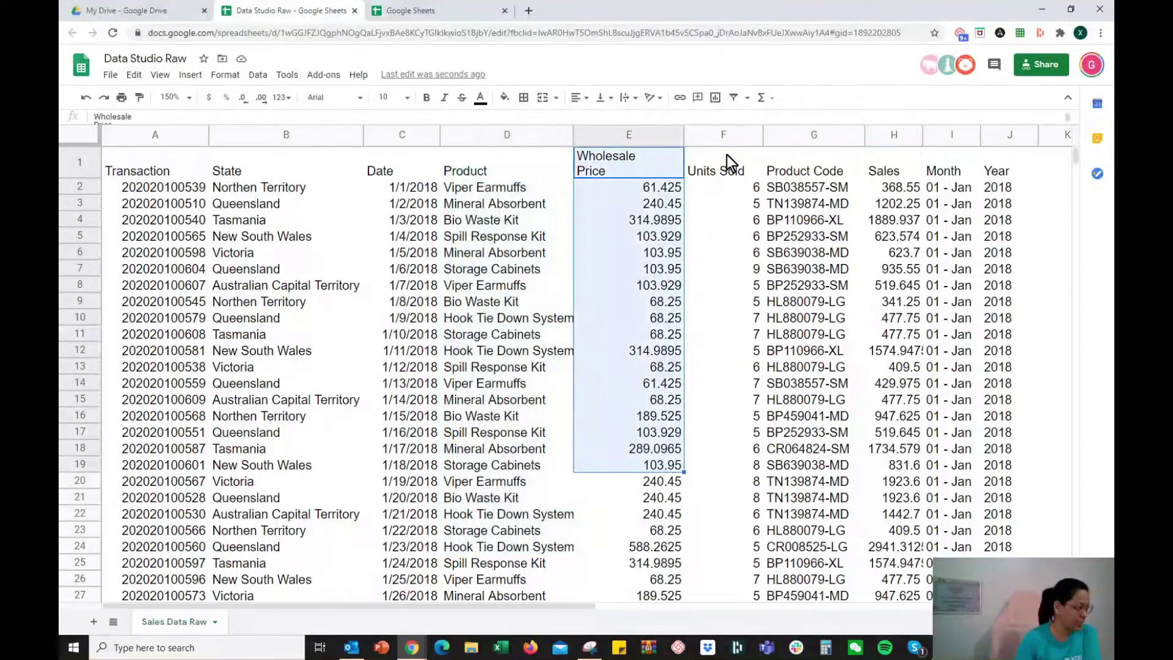
drag(727, 155, 729, 460)
click(1013, 165)
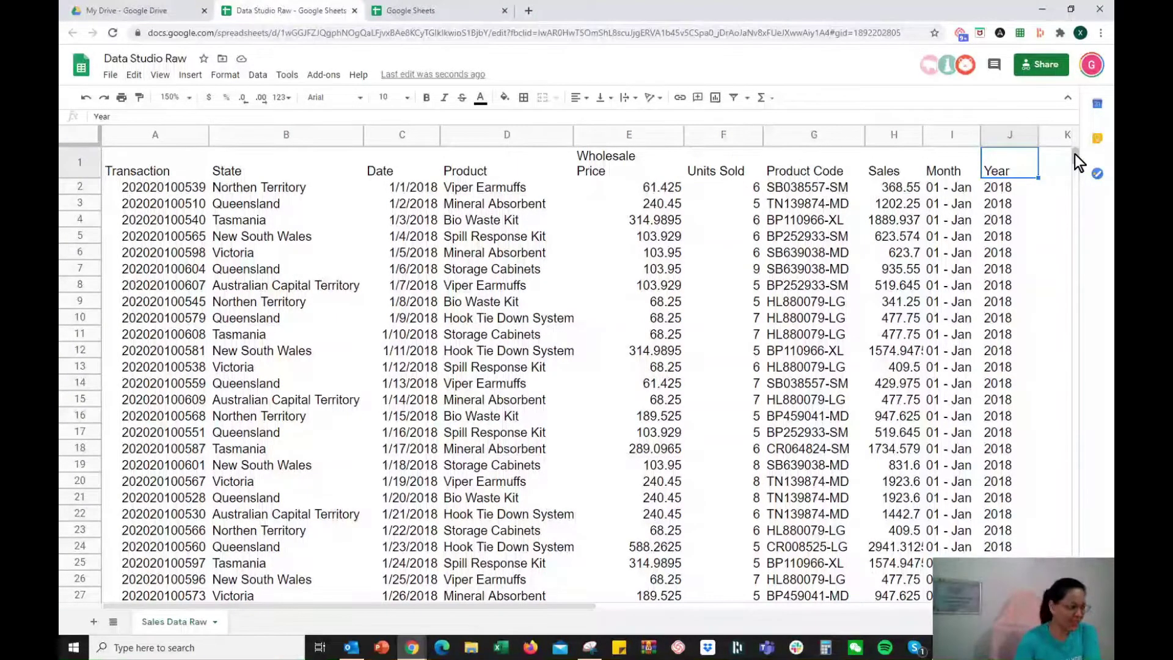
drag(1074, 154, 1062, 126)
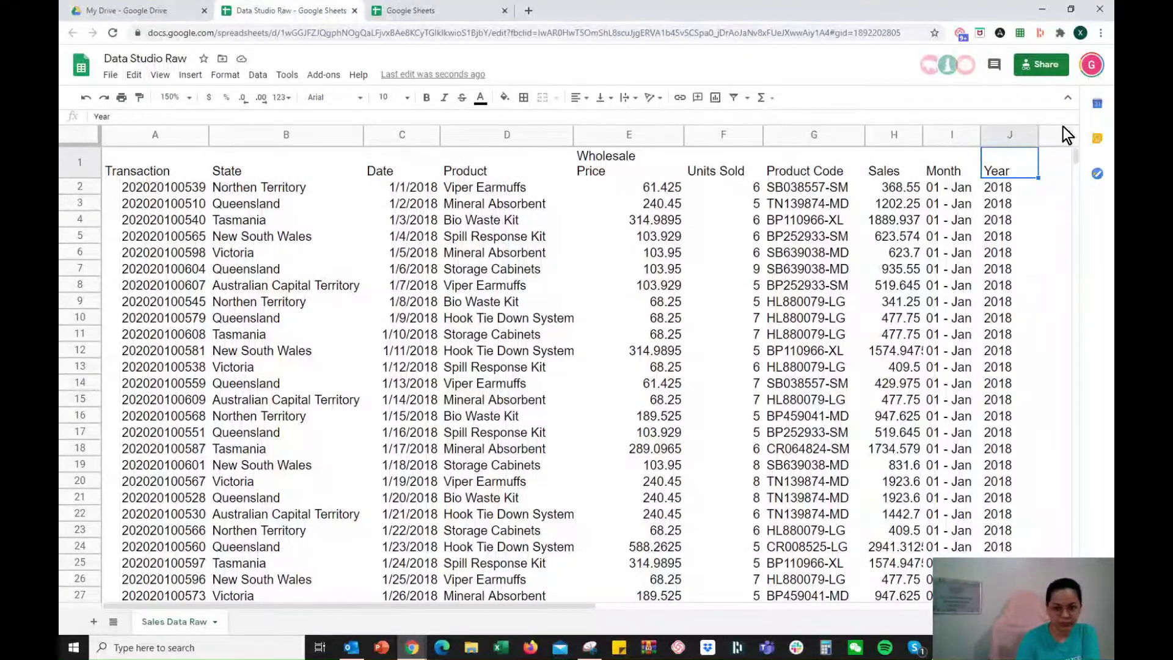
- Make the header row bold and add a filter to the sales table
click(361, 247)
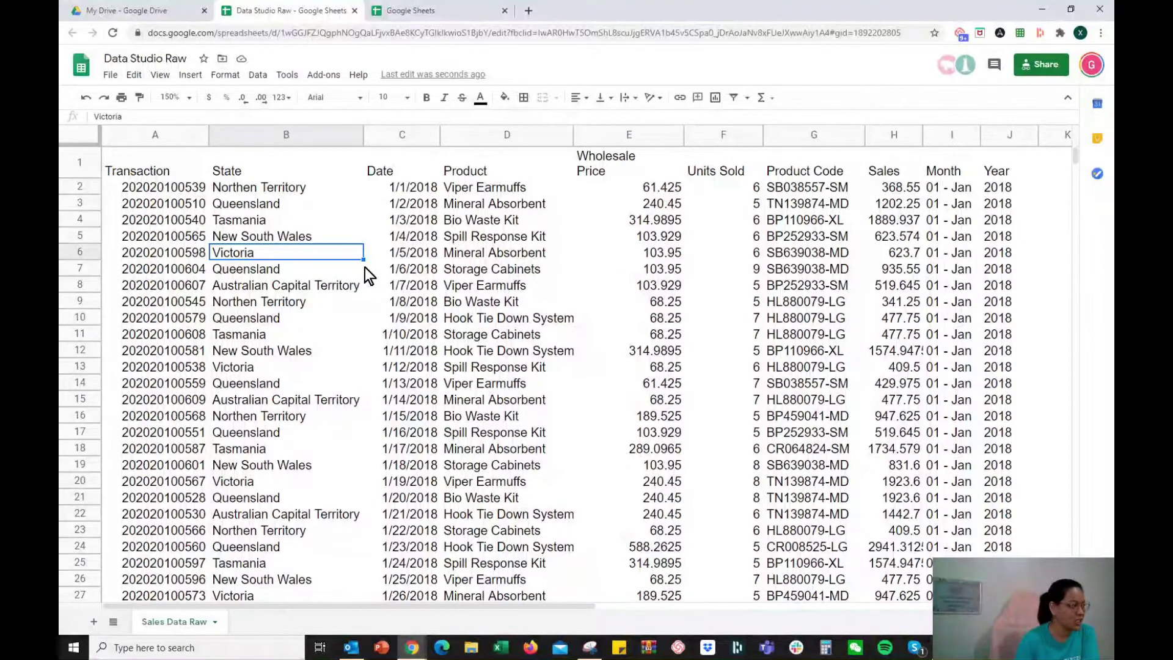
click(485, 168)
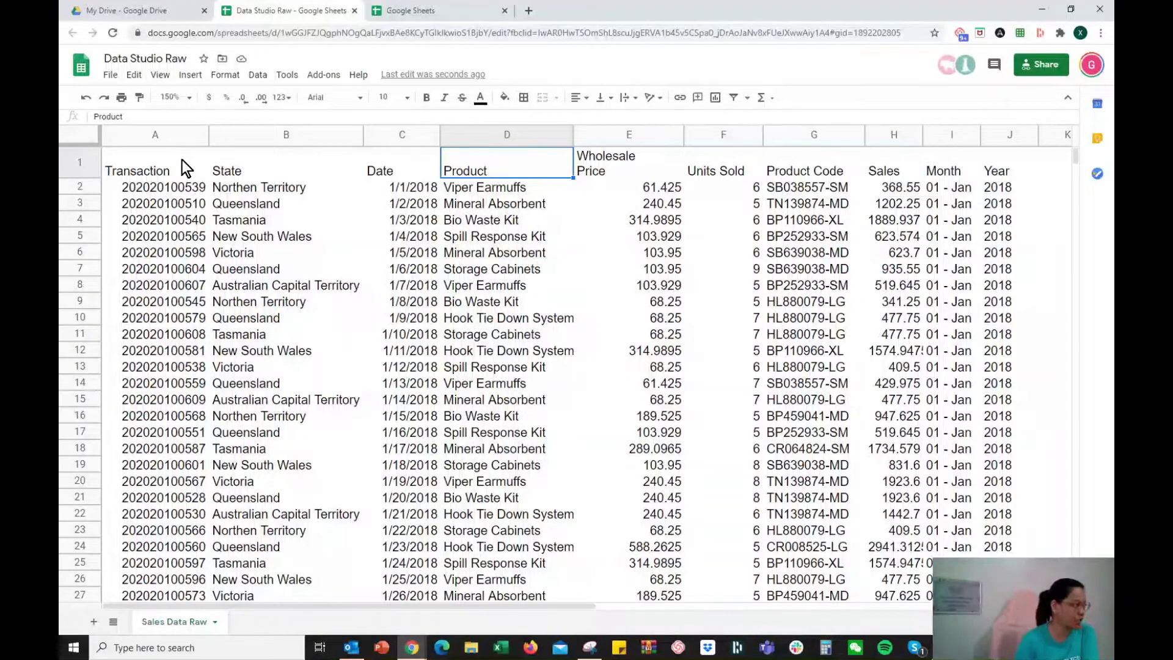
click(734, 98)
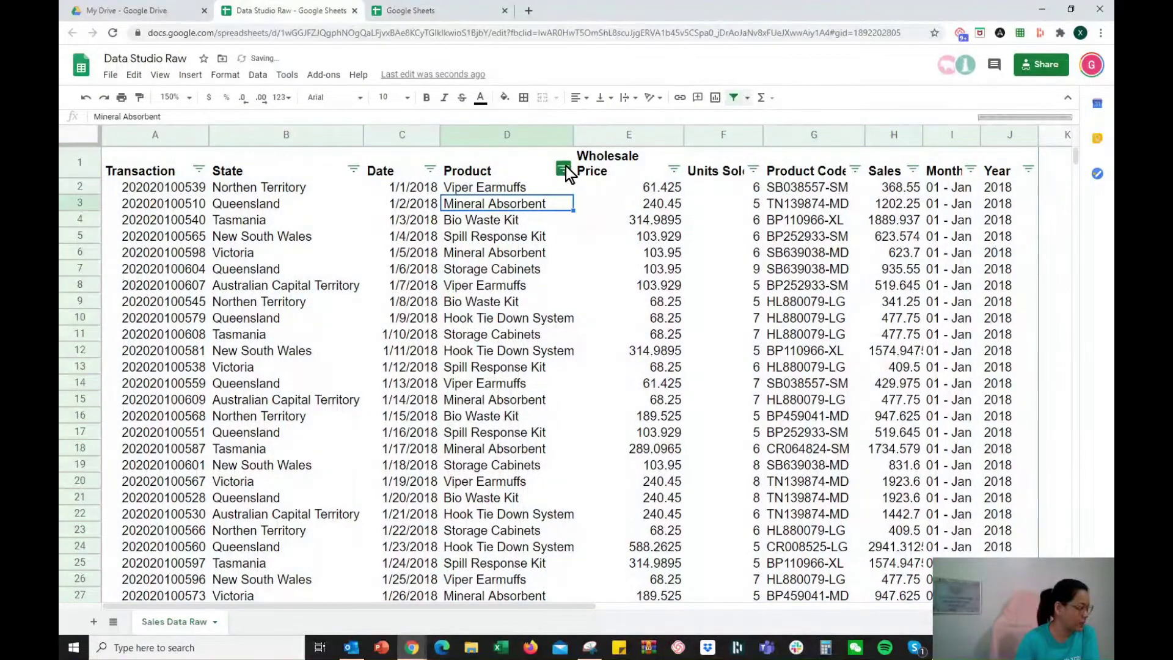
- Inspect the distinct values offered by the Product, Transaction, State and Date filters without applying any filtering
click(563, 168)
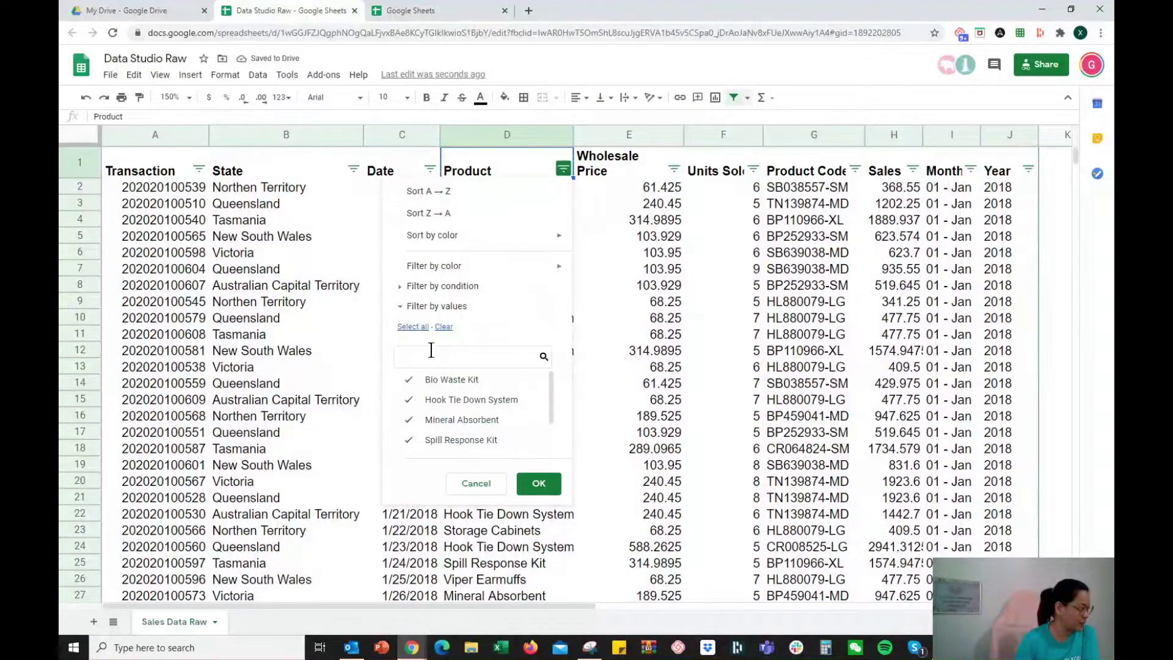
drag(548, 386, 529, 459)
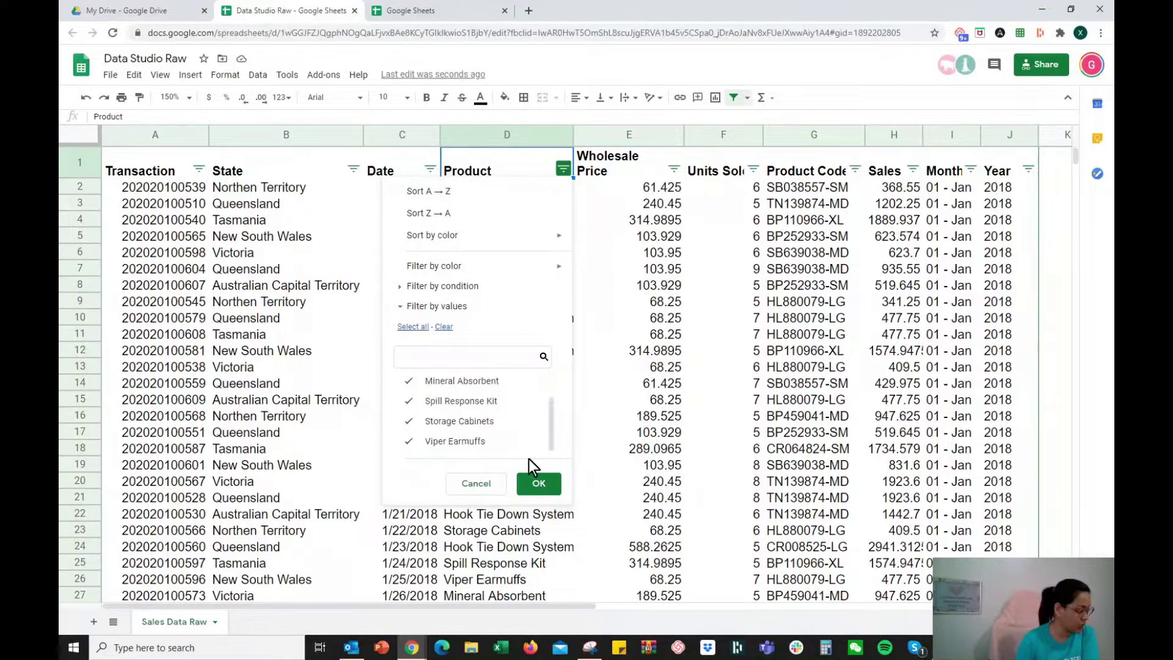
click(476, 483)
click(199, 169)
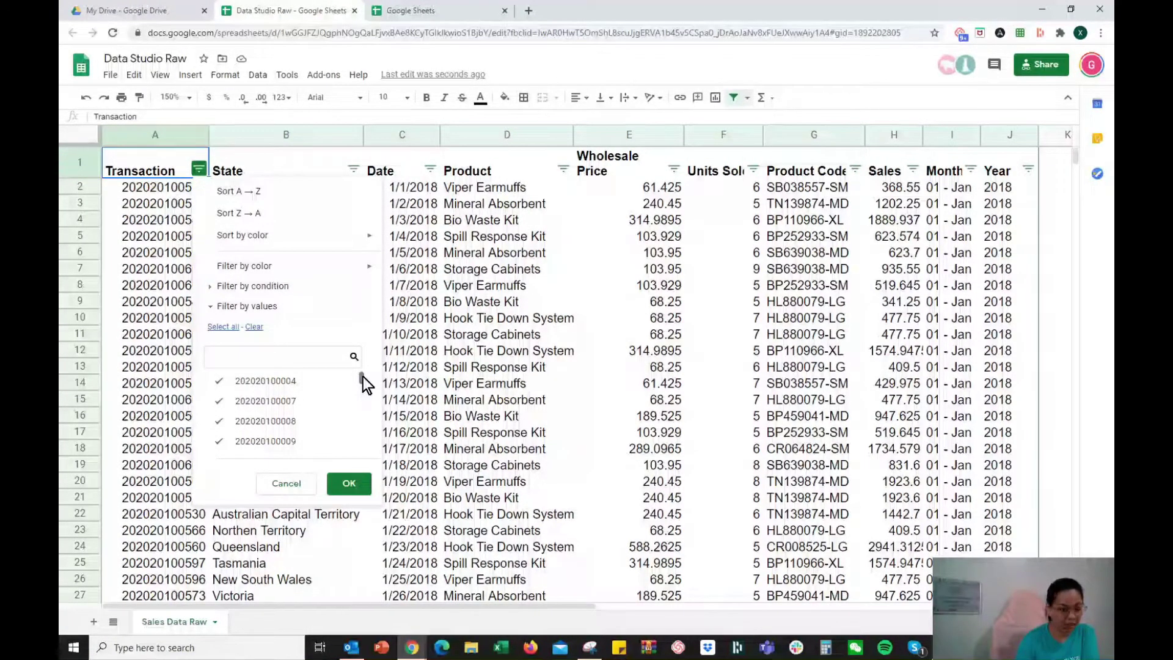
drag(362, 376, 361, 457)
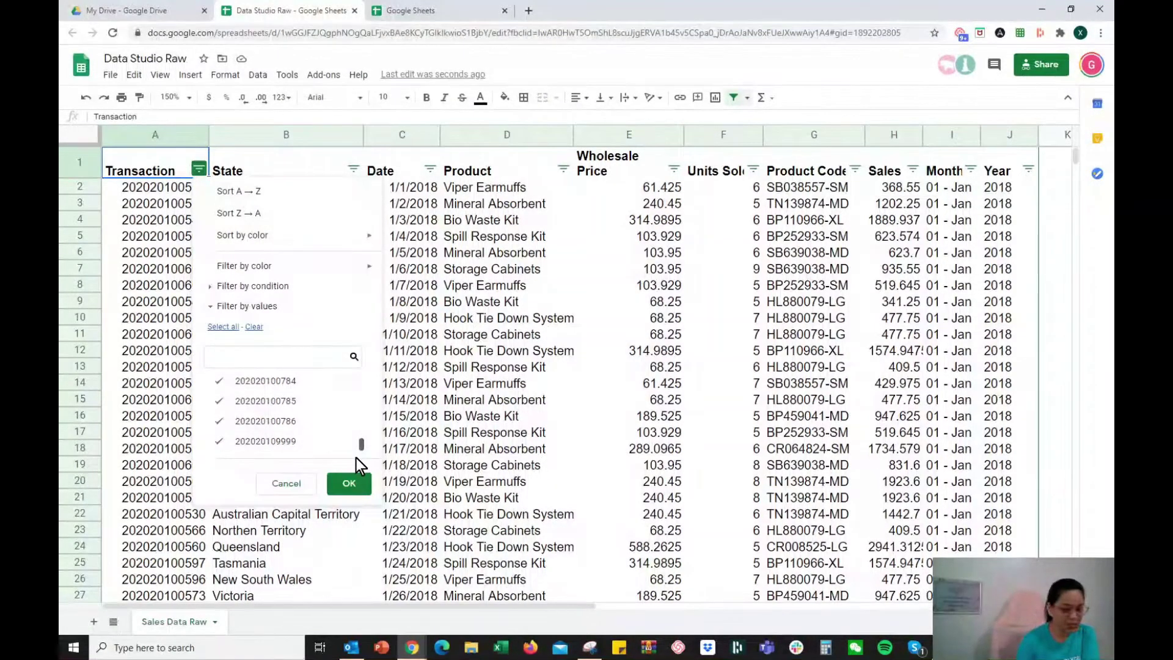
click(287, 484)
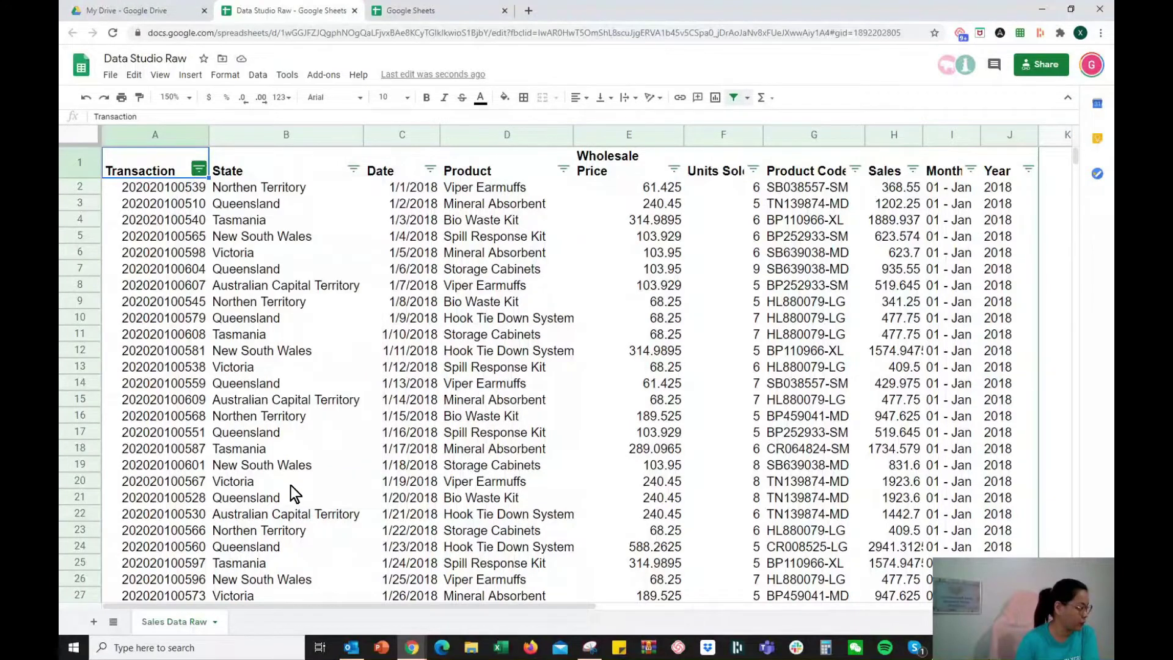
click(353, 170)
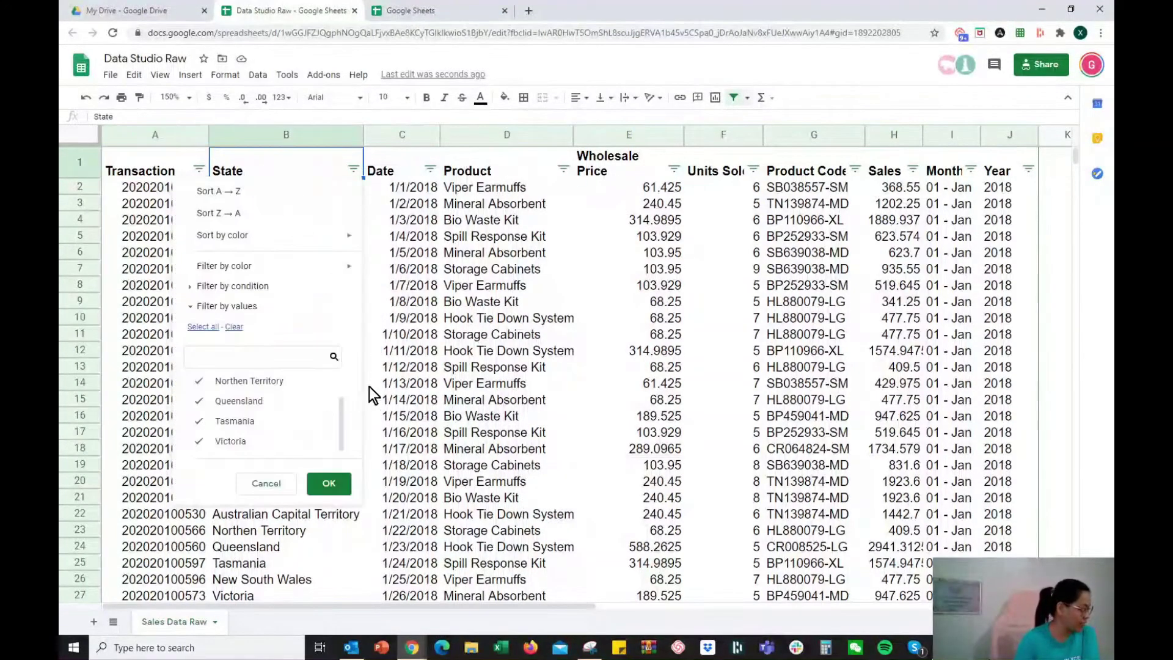
drag(346, 416, 343, 370)
click(412, 252)
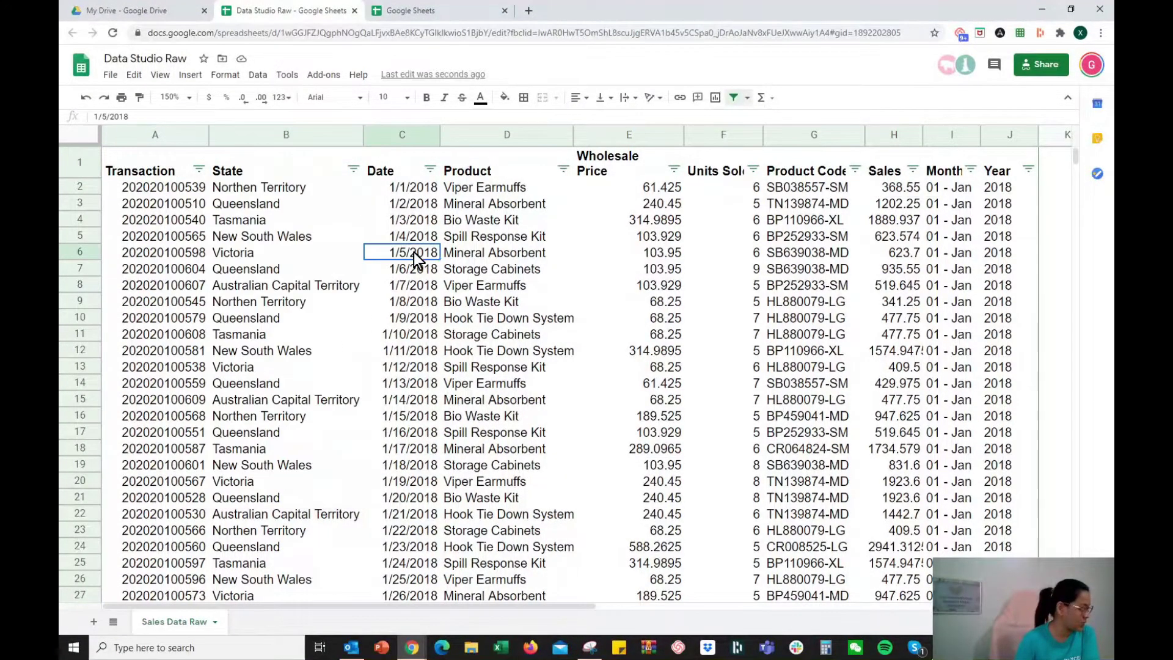
click(430, 169)
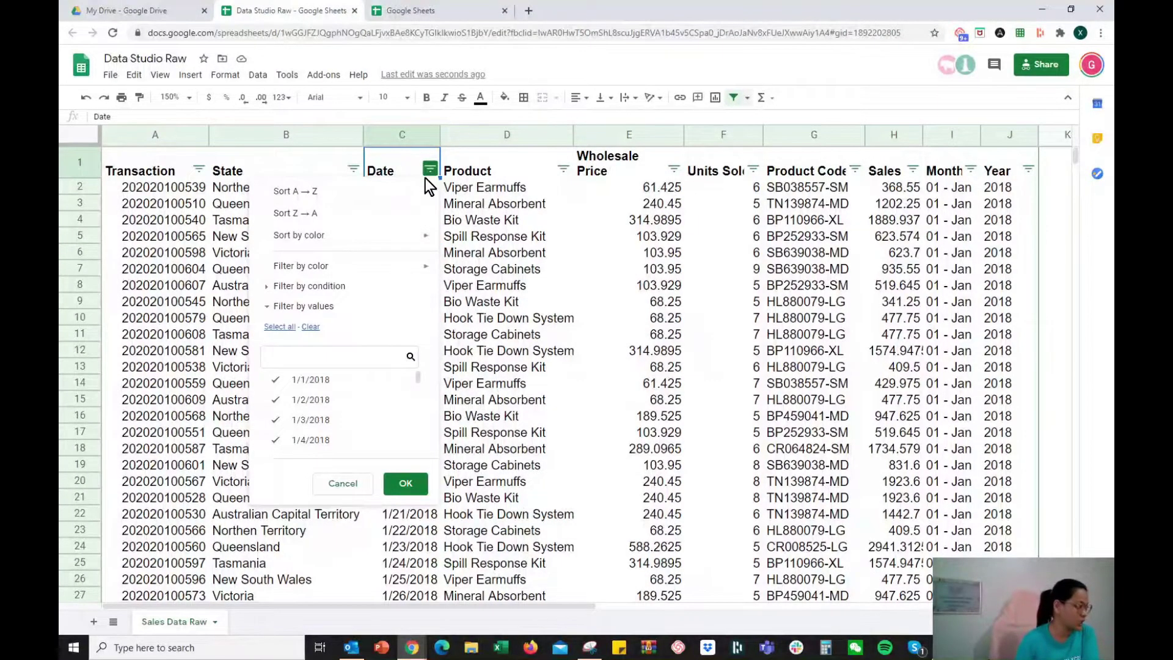
click(585, 336)
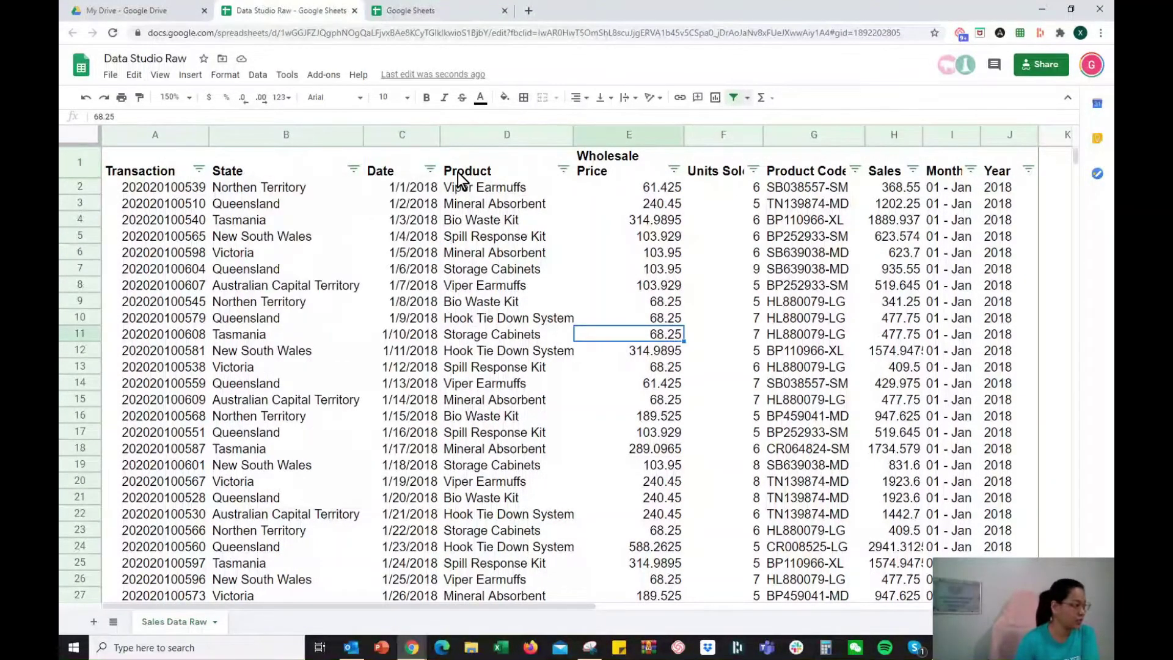
- Look at the Month and Year headers in the filtered table
click(995, 160)
click(948, 171)
drag(1016, 160, 946, 152)
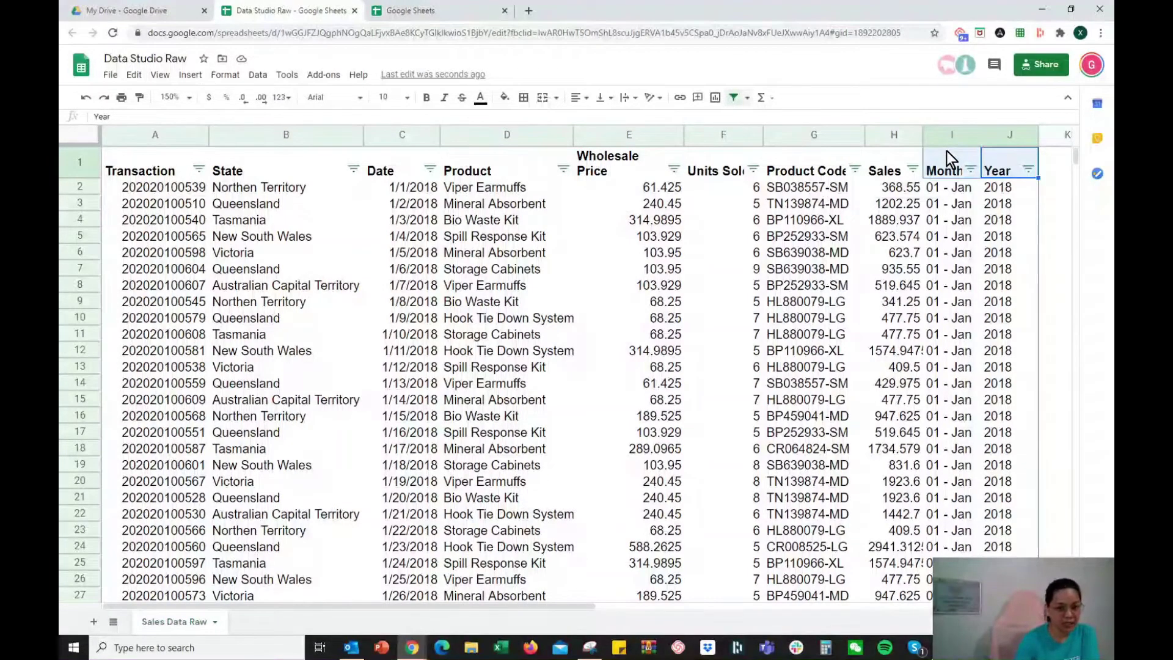
click(938, 171)
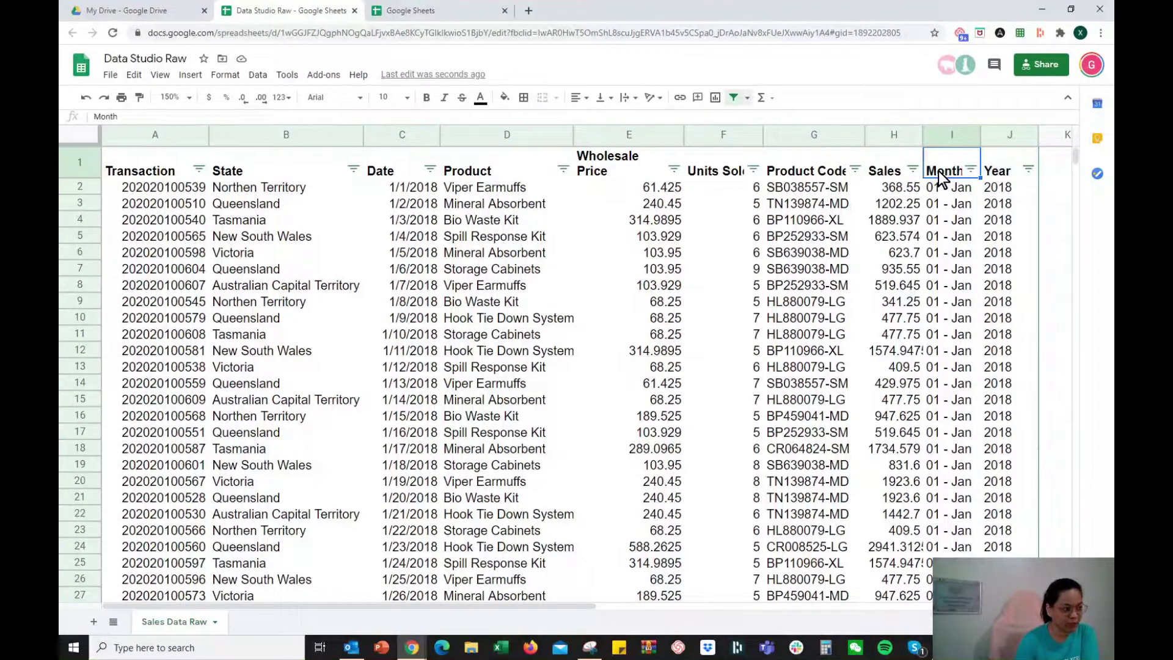
- Look at the Year column and the full extent of the sales table from Transaction to Year
click(1006, 160)
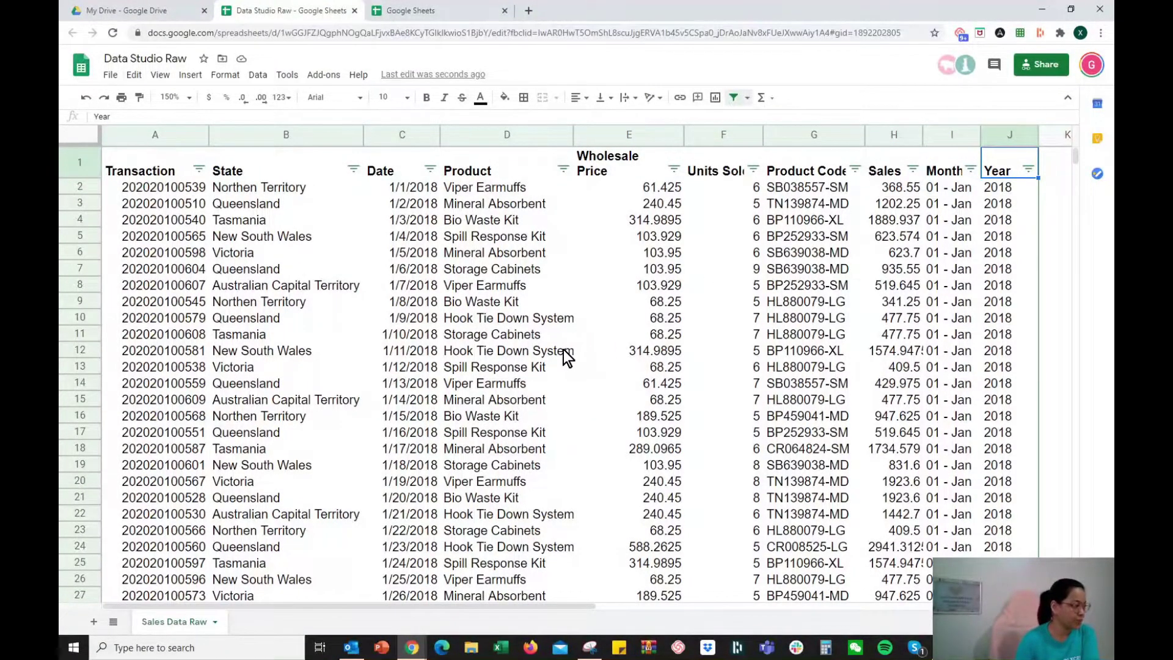
click(526, 269)
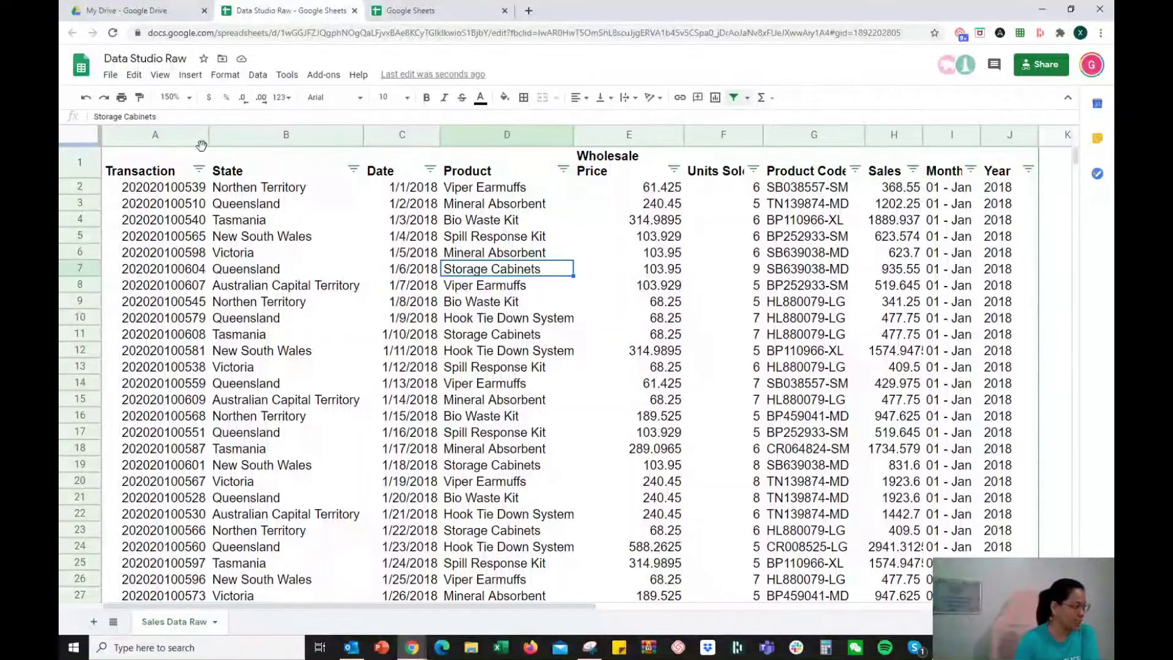
click(165, 179)
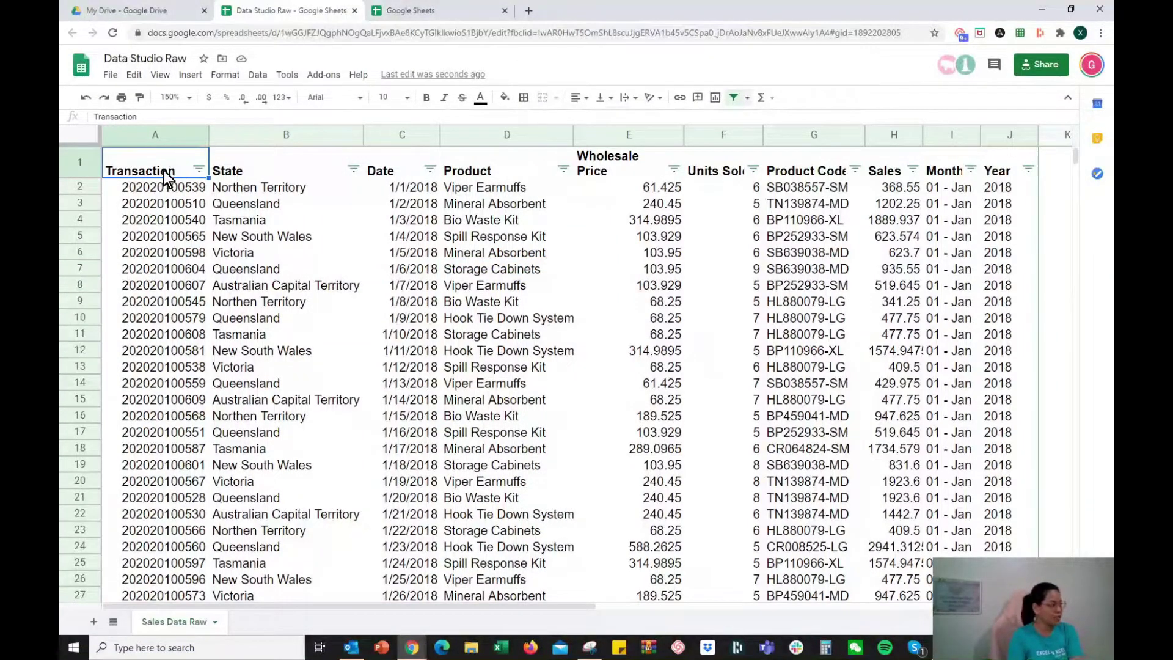
drag(165, 179, 1014, 579)
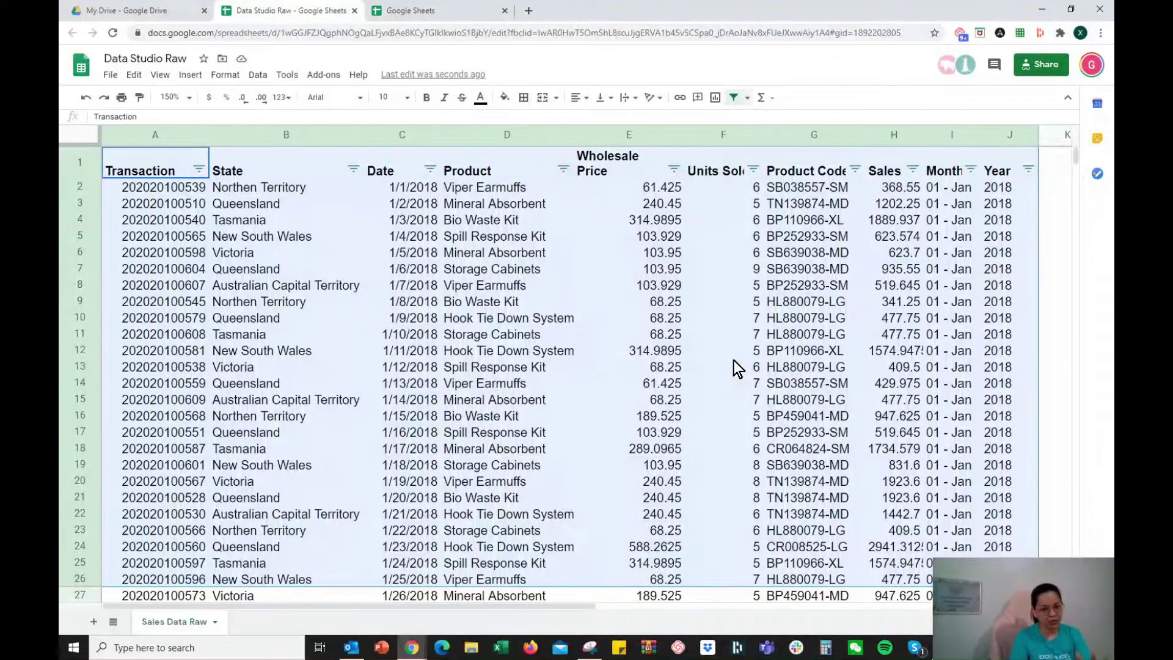
click(303, 224)
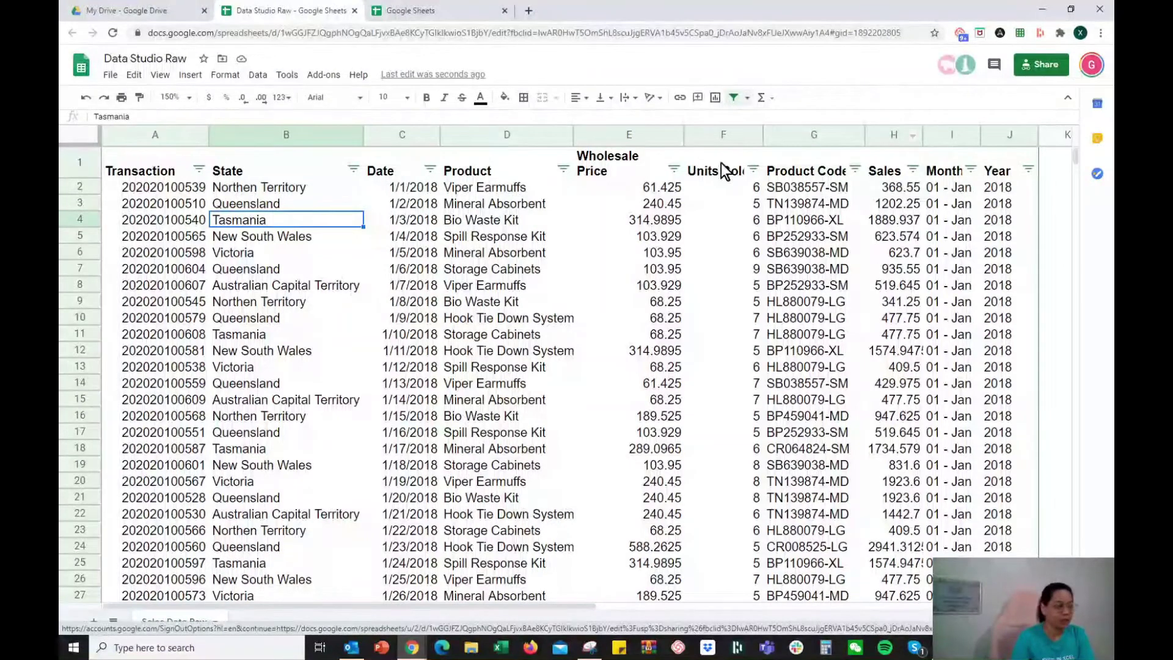
drag(125, 182, 1009, 469)
click(141, 160)
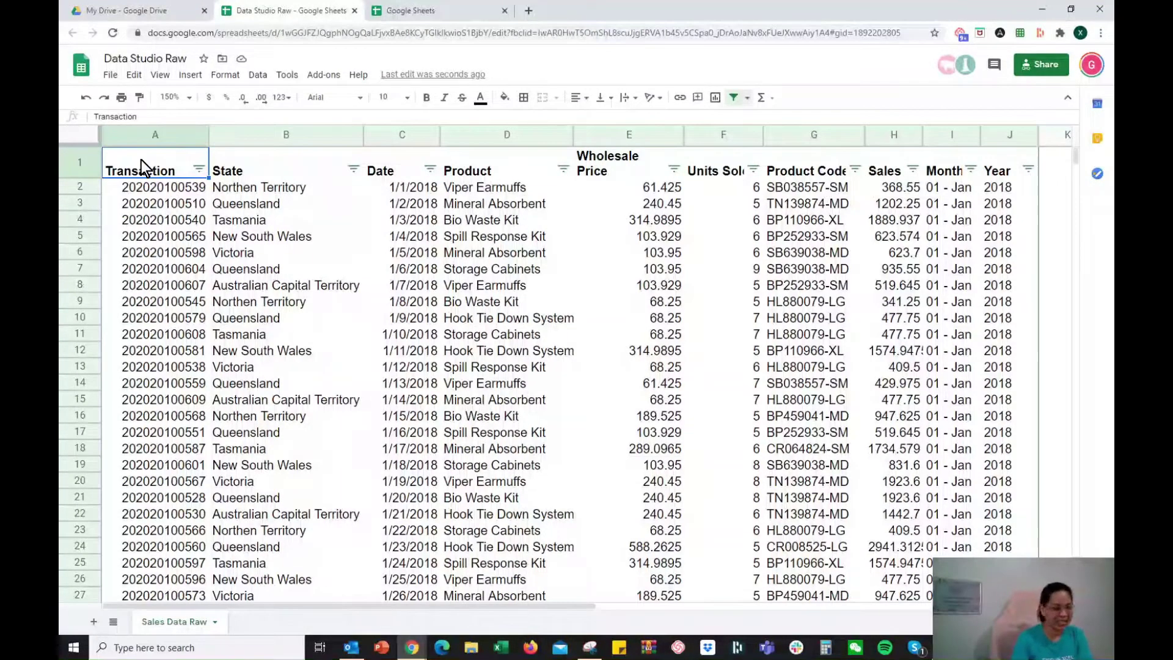
- Check the command for making a copy of the spreadsheet and look over the table range again, without copying the file
click(110, 75)
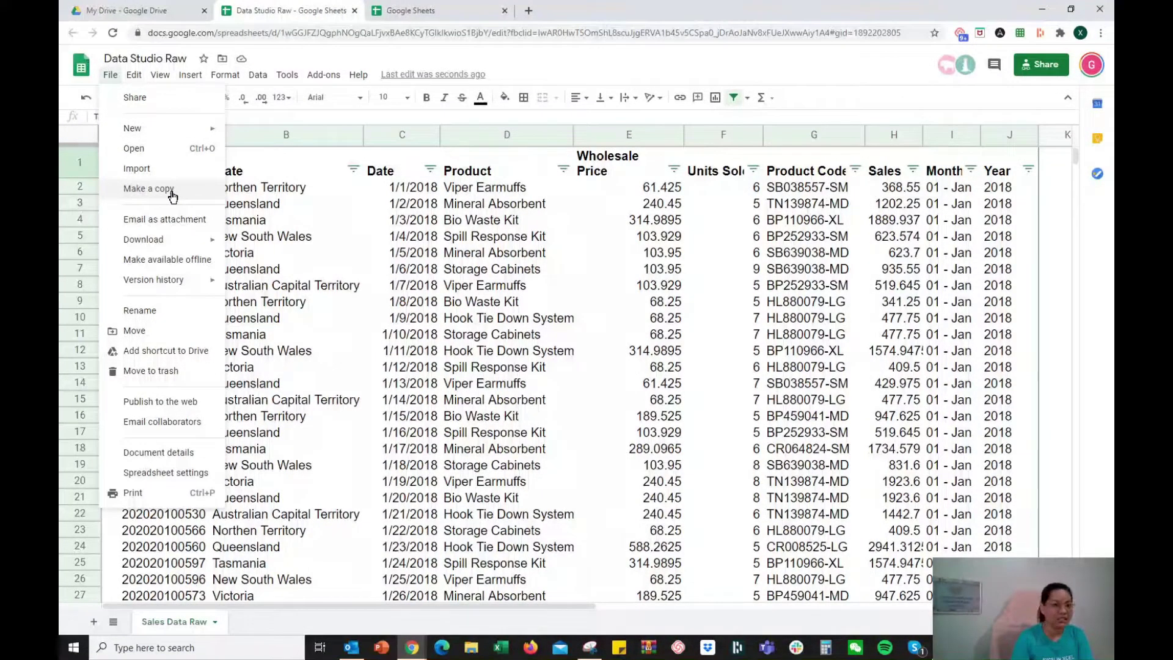
click(629, 269)
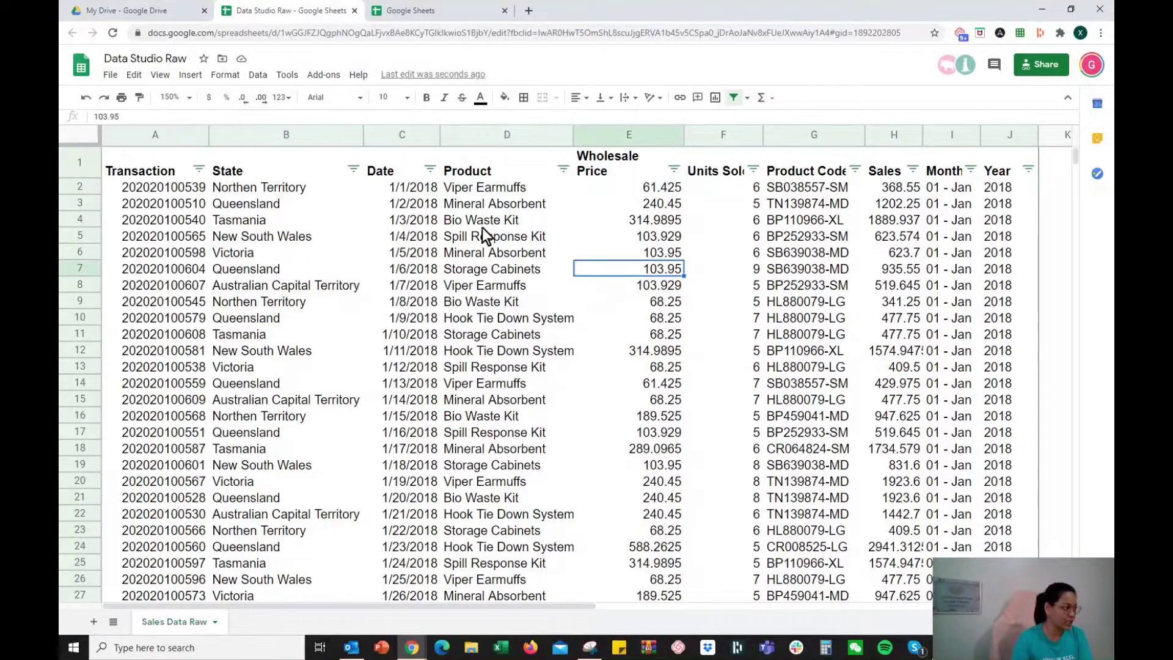
drag(163, 173, 980, 498)
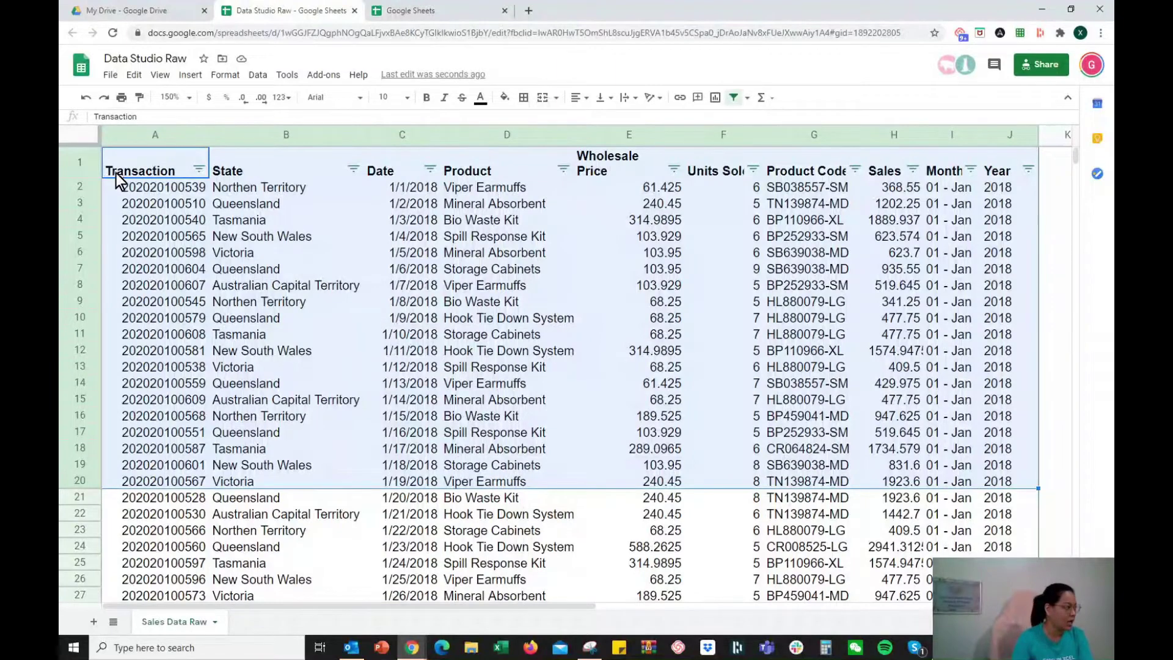
click(133, 164)
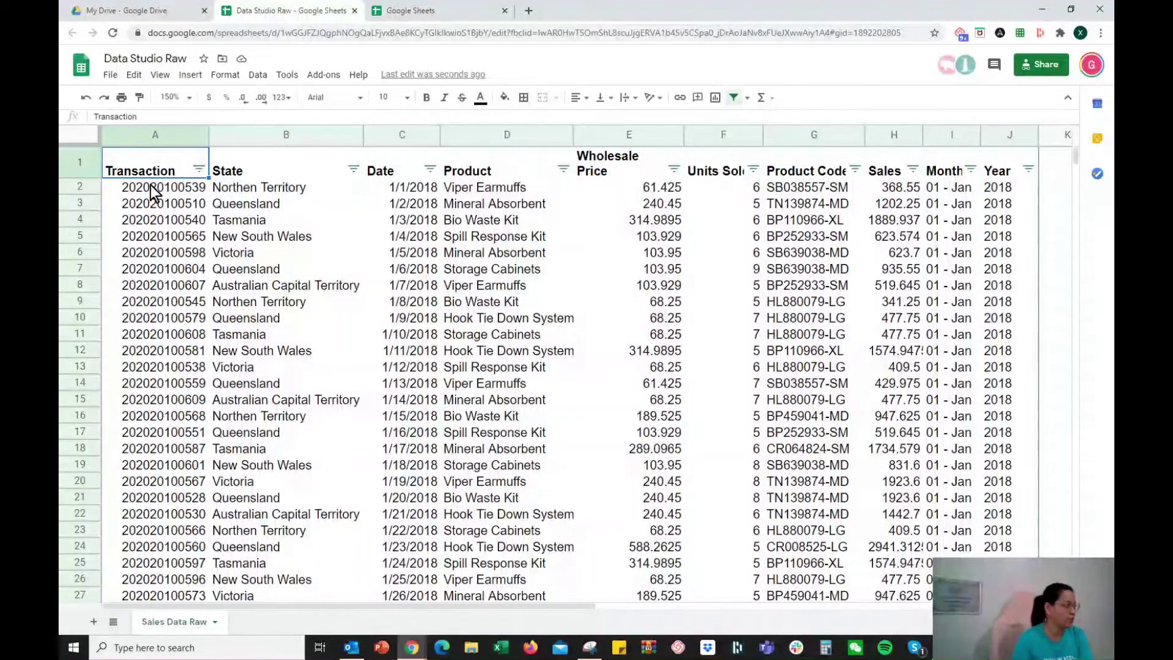
click(110, 75)
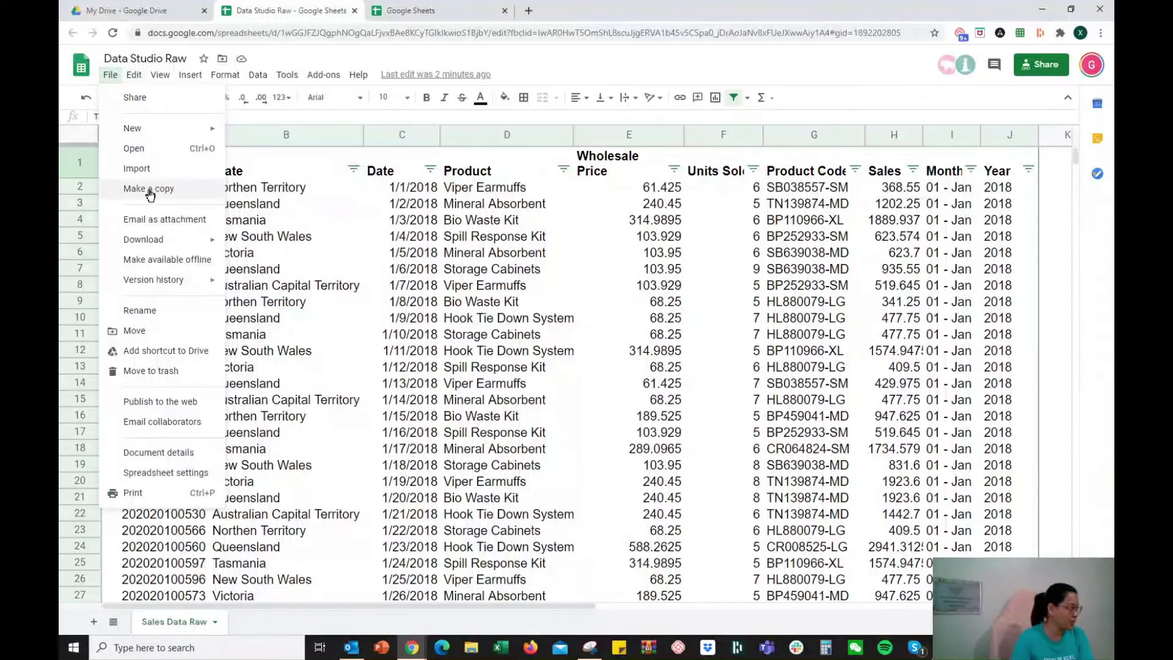
click(369, 255)
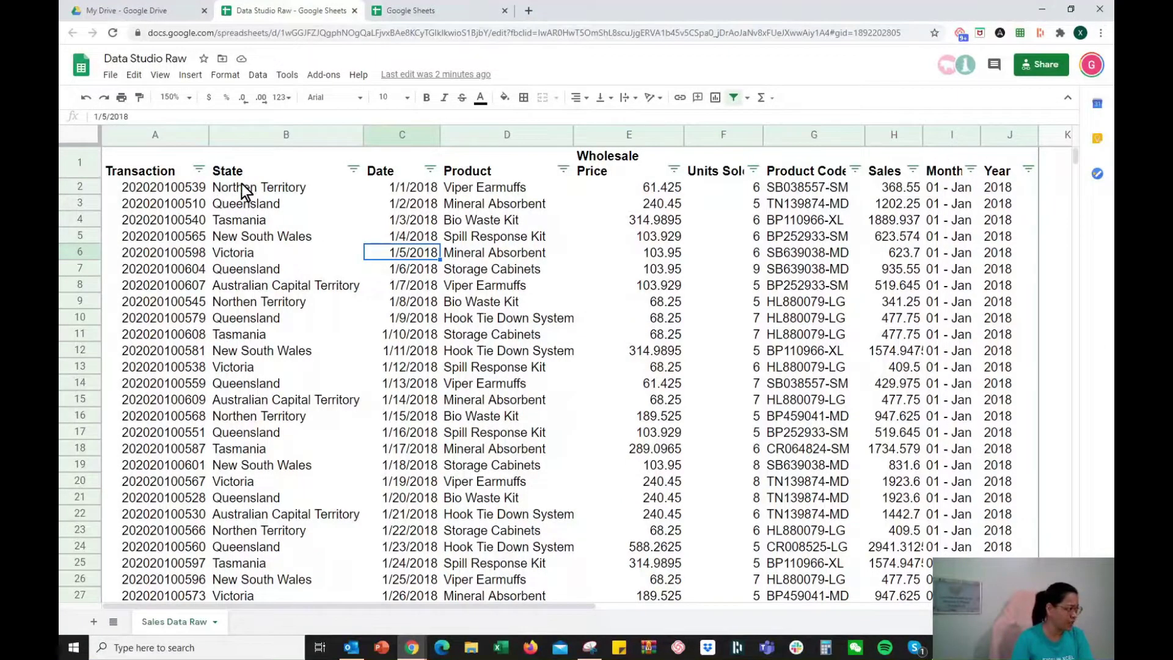
click(273, 173)
- Open Google Data Studio at datastudio.google.com in place of the Google Sheets home page
click(442, 17)
click(442, 37)
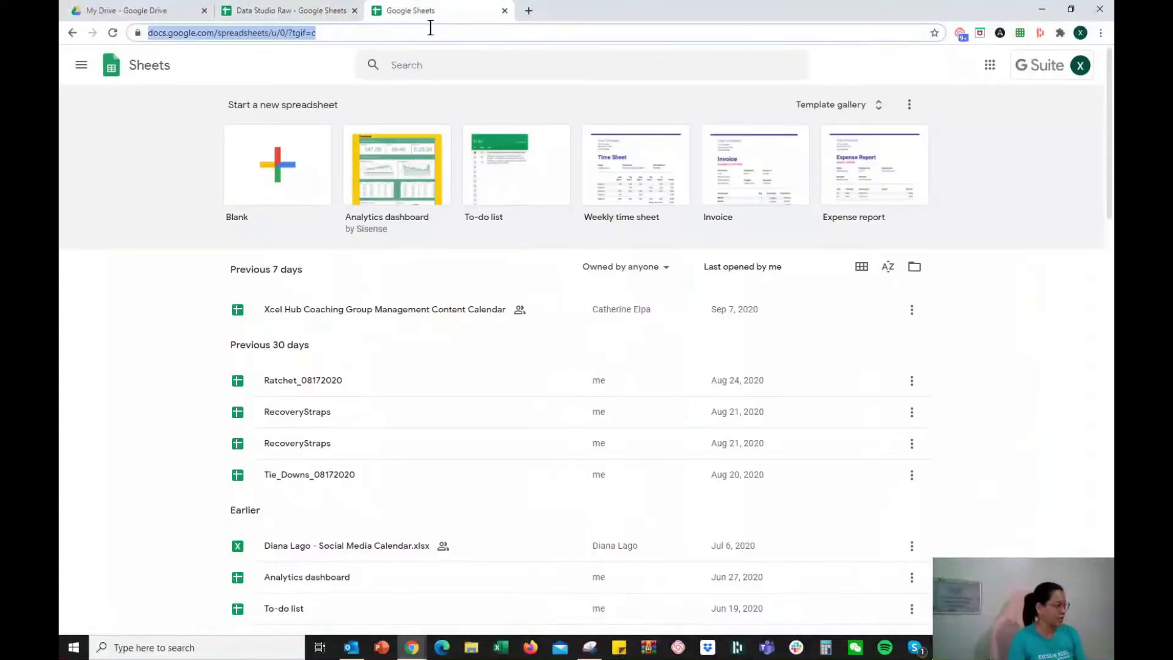
text(data)
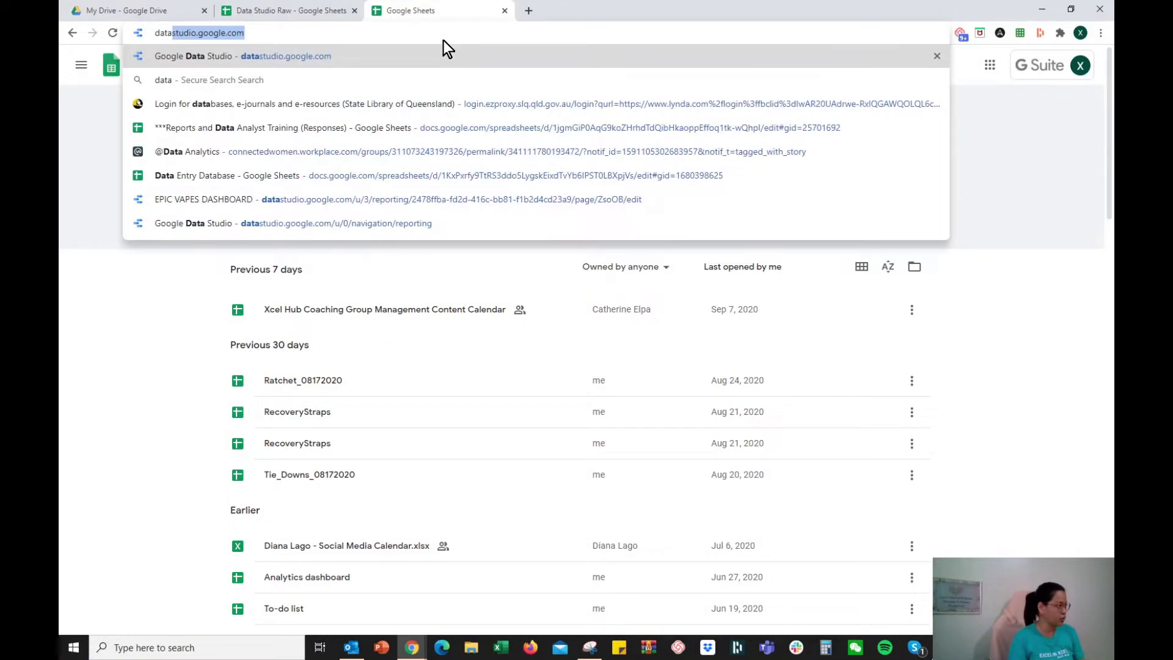
click(438, 32)
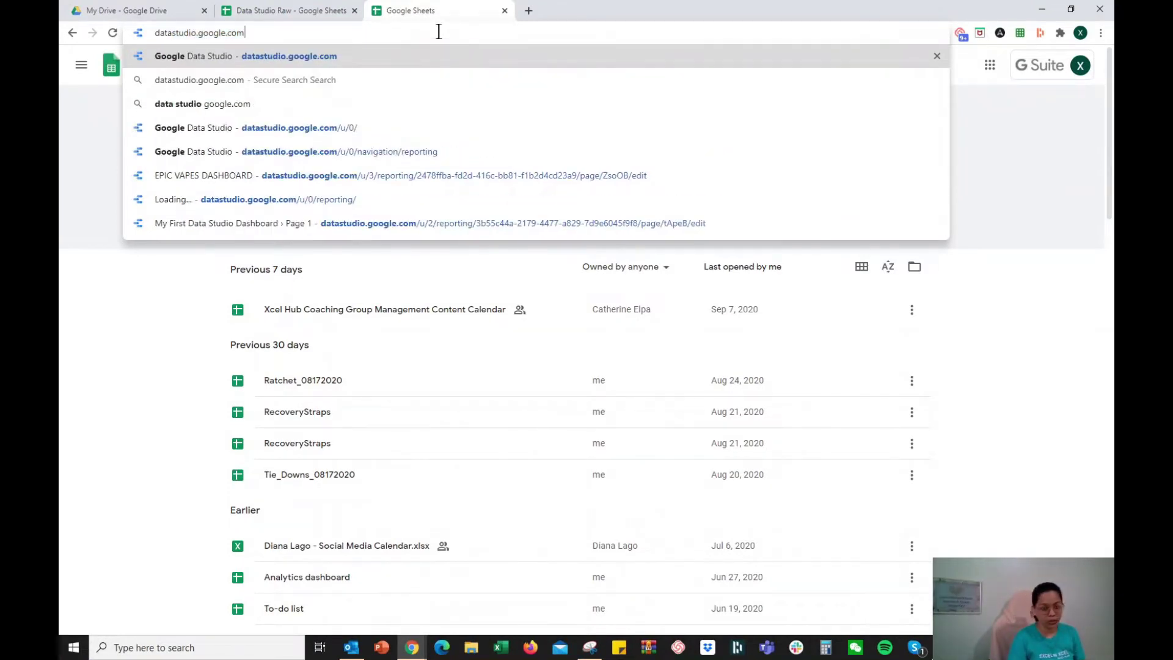
key(Return)
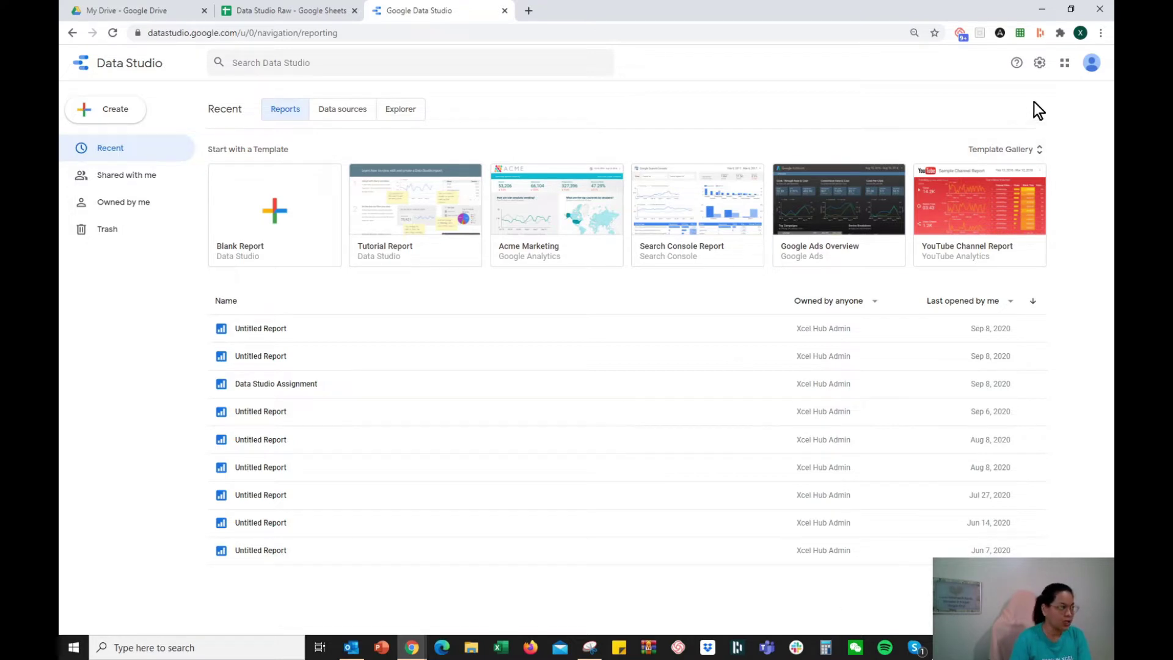
click(286, 36)
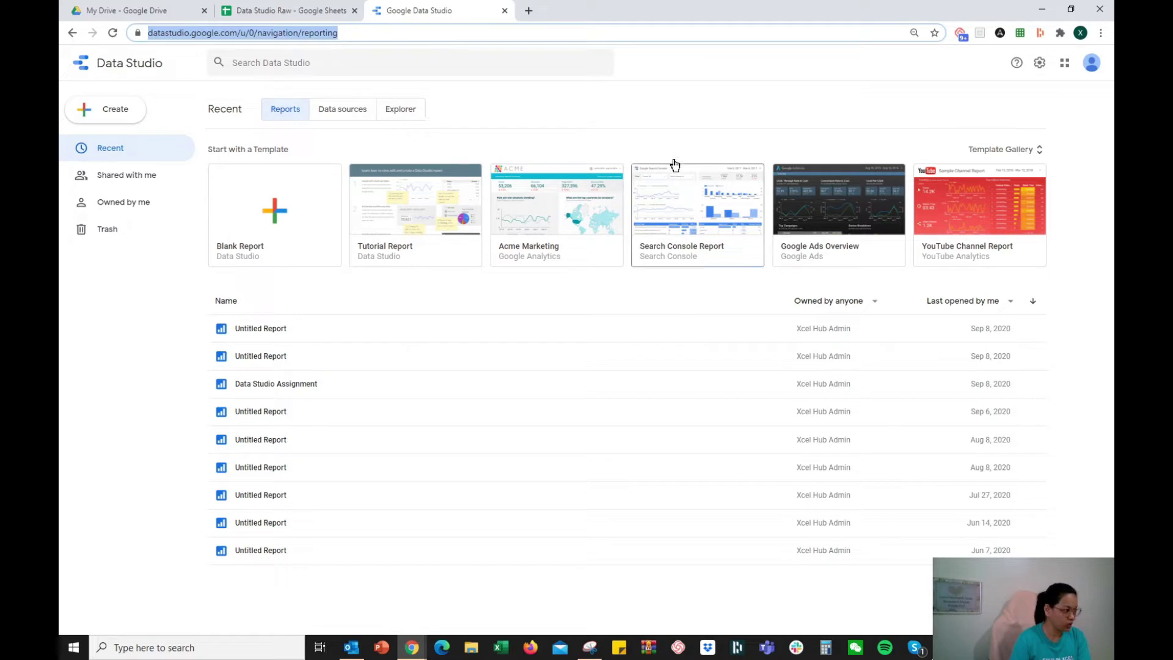
click(673, 111)
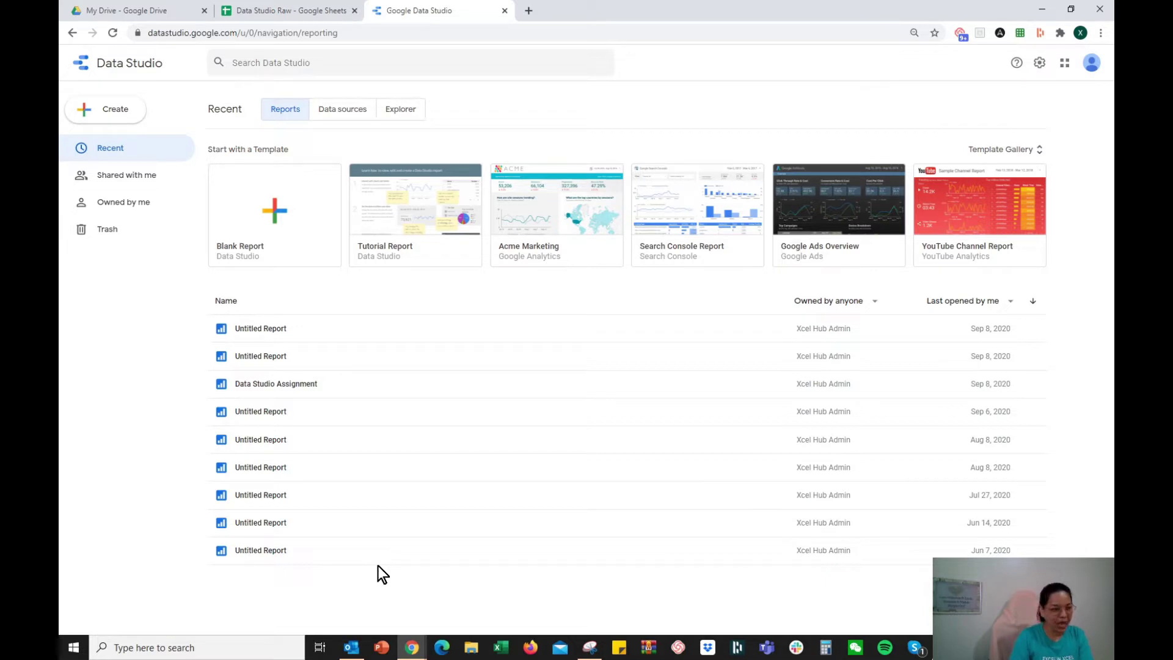
- Check which account owns the Data Studio Raw spreadsheet and switch Data Studio to that same Gal220 business account
click(1091, 63)
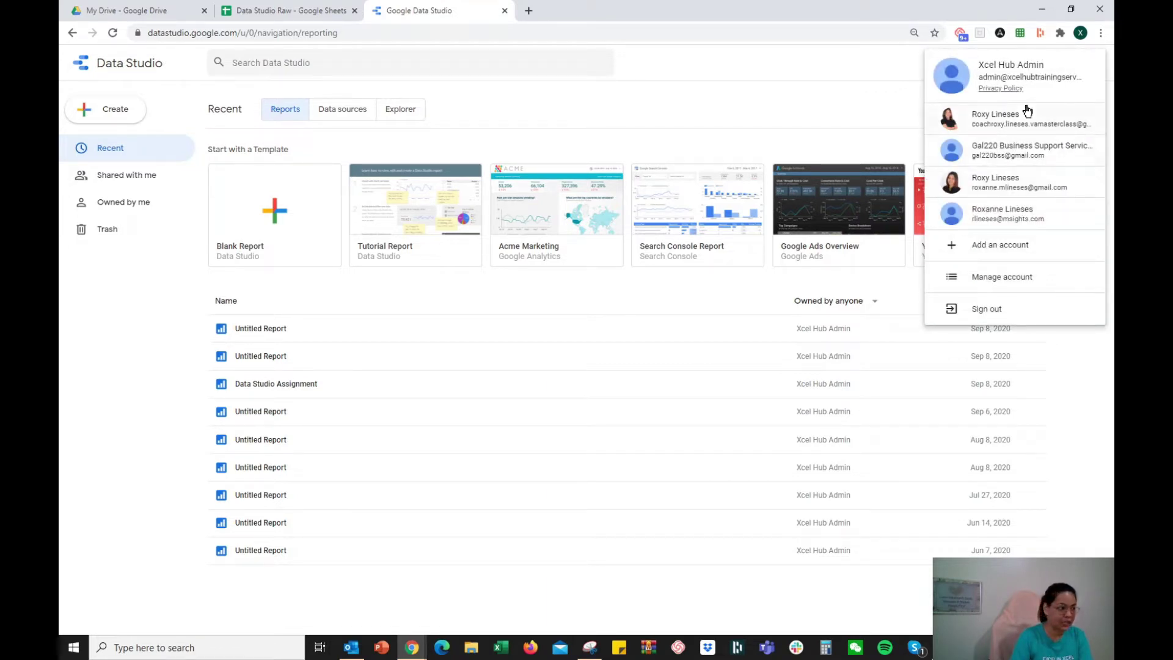
click(262, 16)
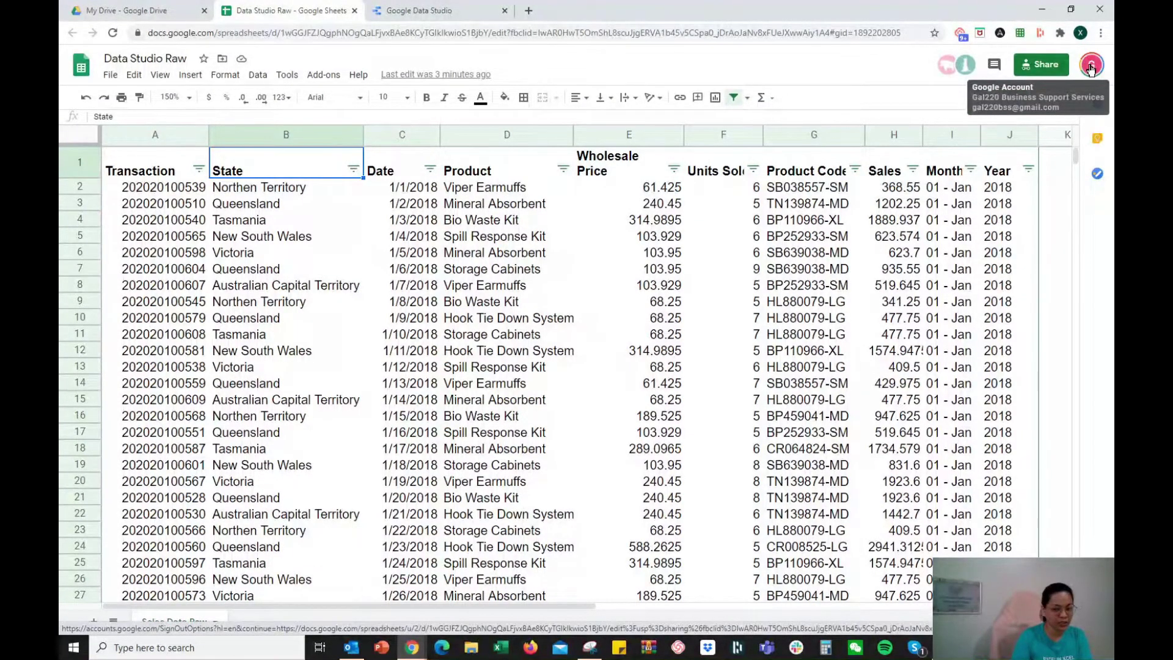
click(468, 11)
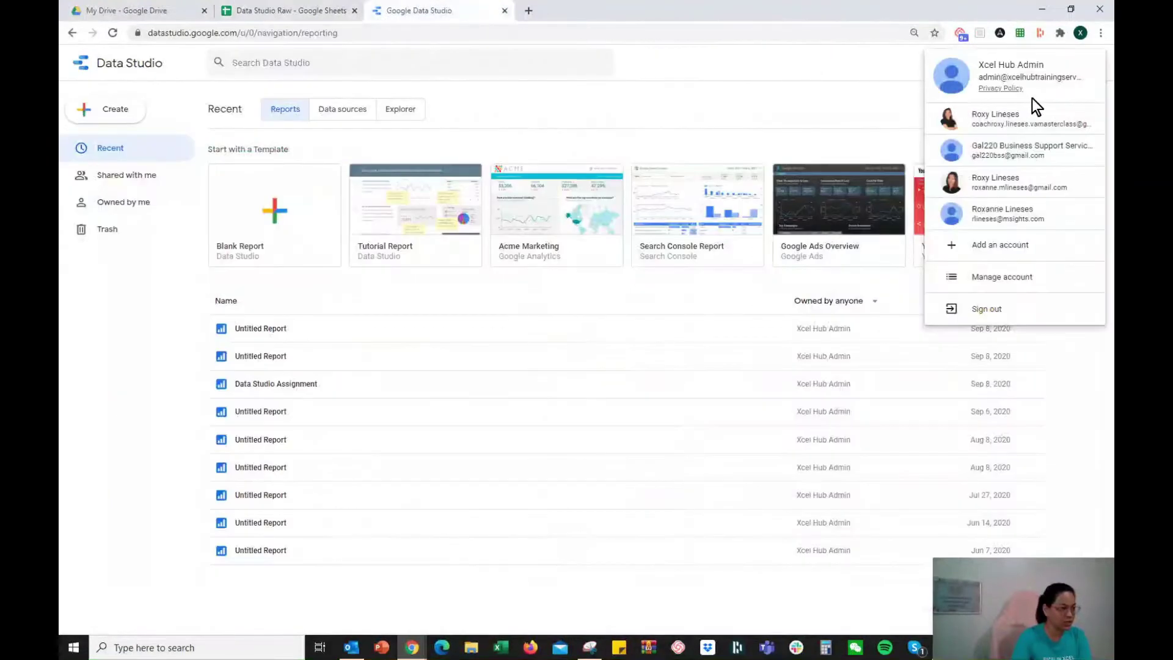
click(1006, 152)
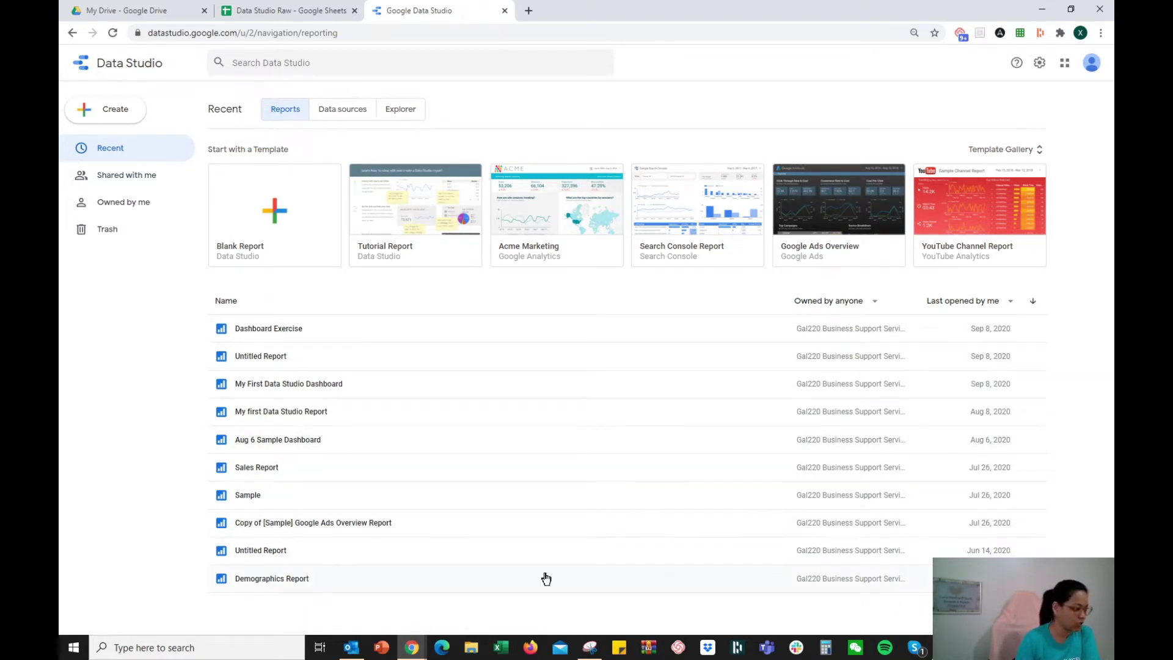
click(1032, 328)
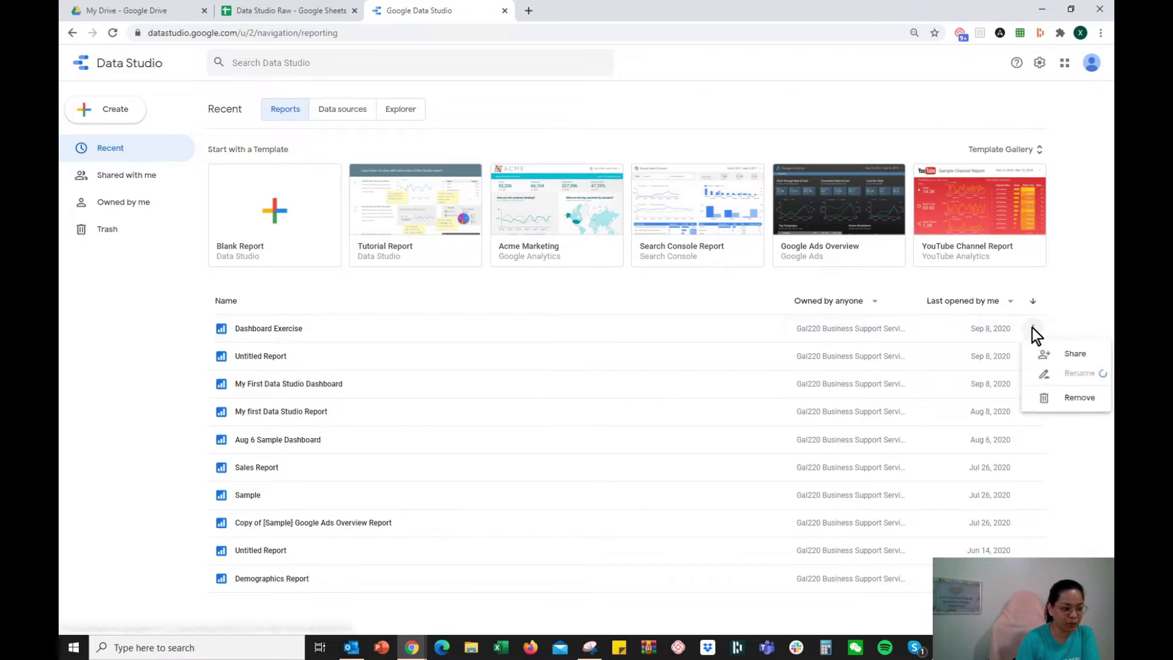
click(1069, 324)
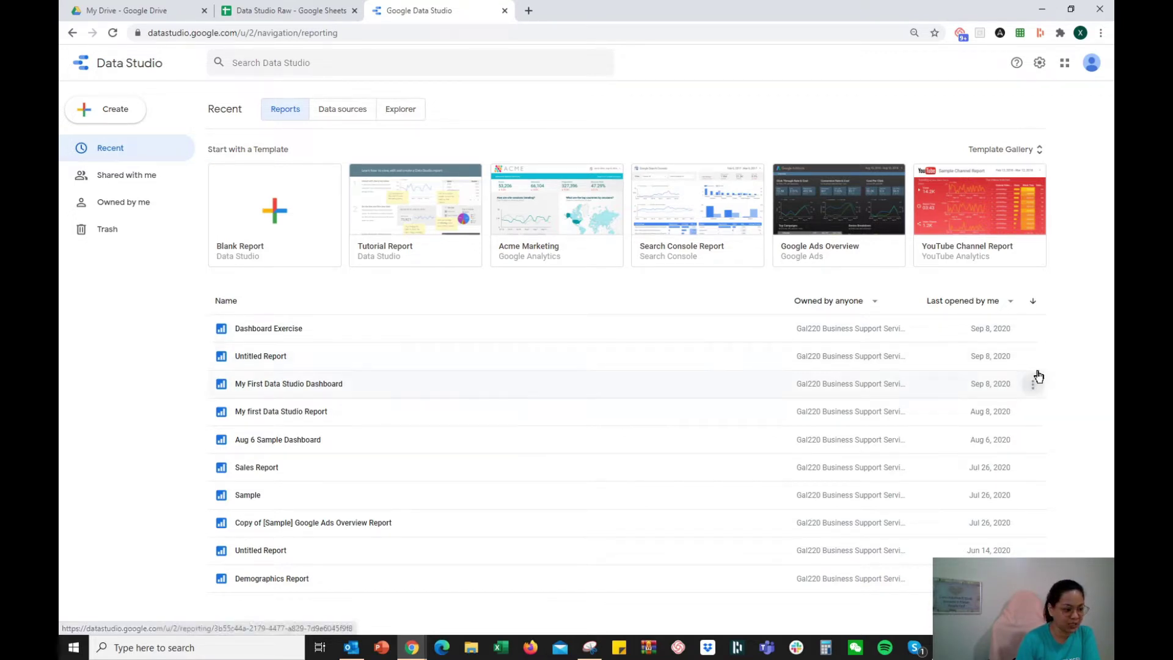
click(1033, 357)
click(1072, 350)
click(1032, 400)
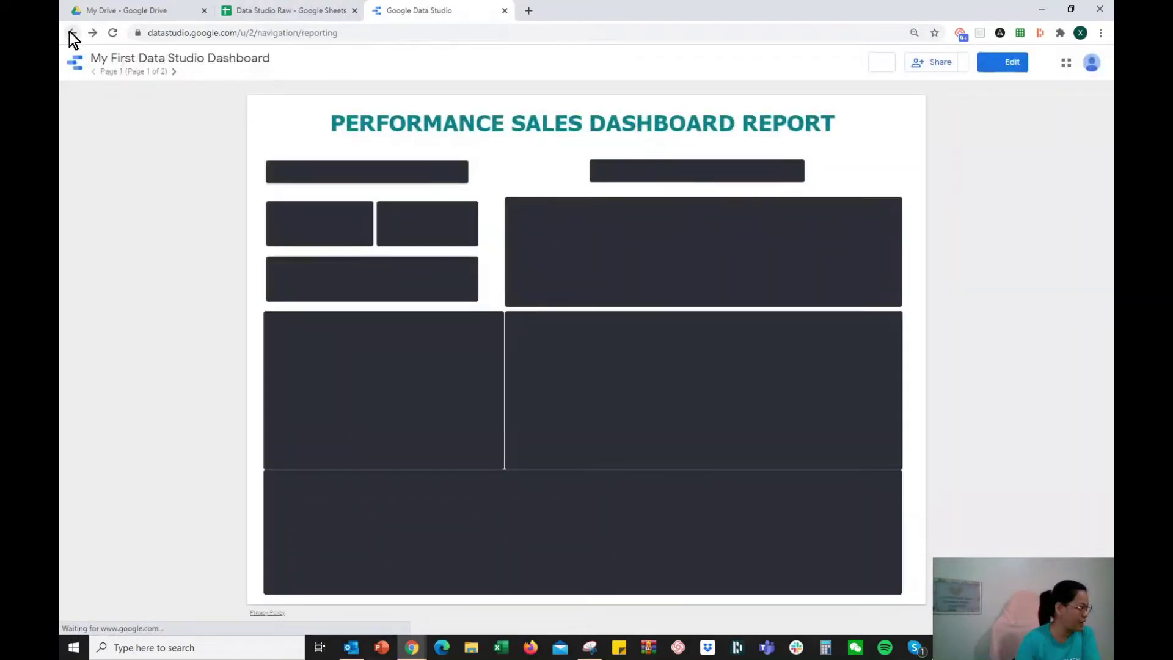
click(71, 34)
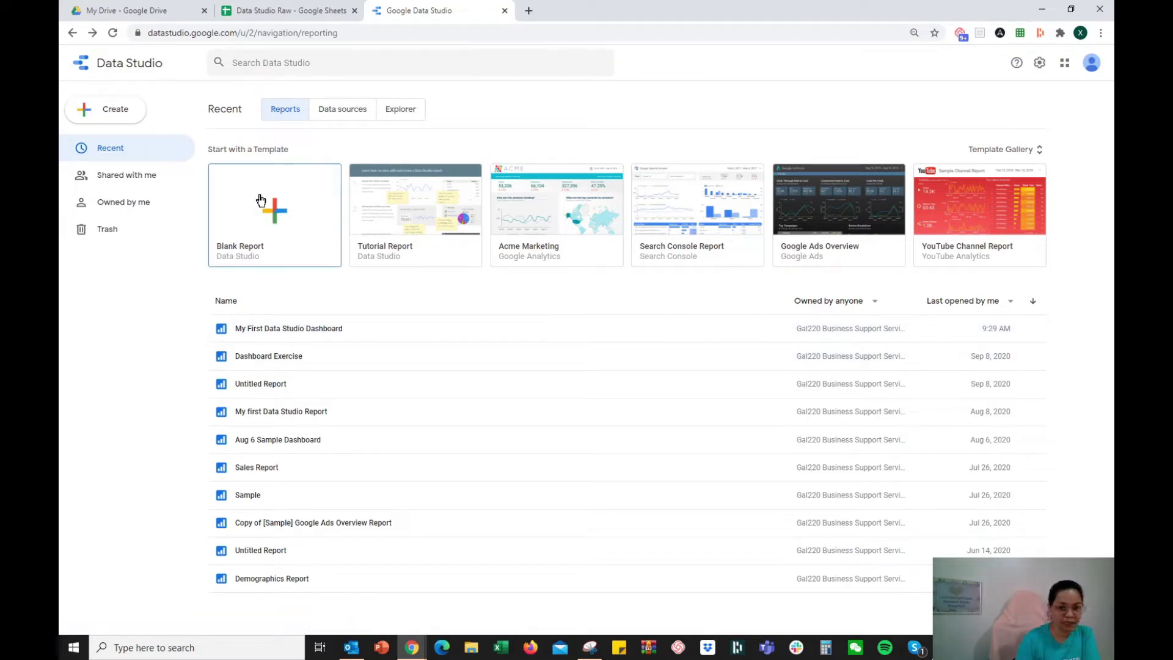
- Create a blank report, look through the available Google and partner connectors, and choose Google Sheets as the data source
click(268, 219)
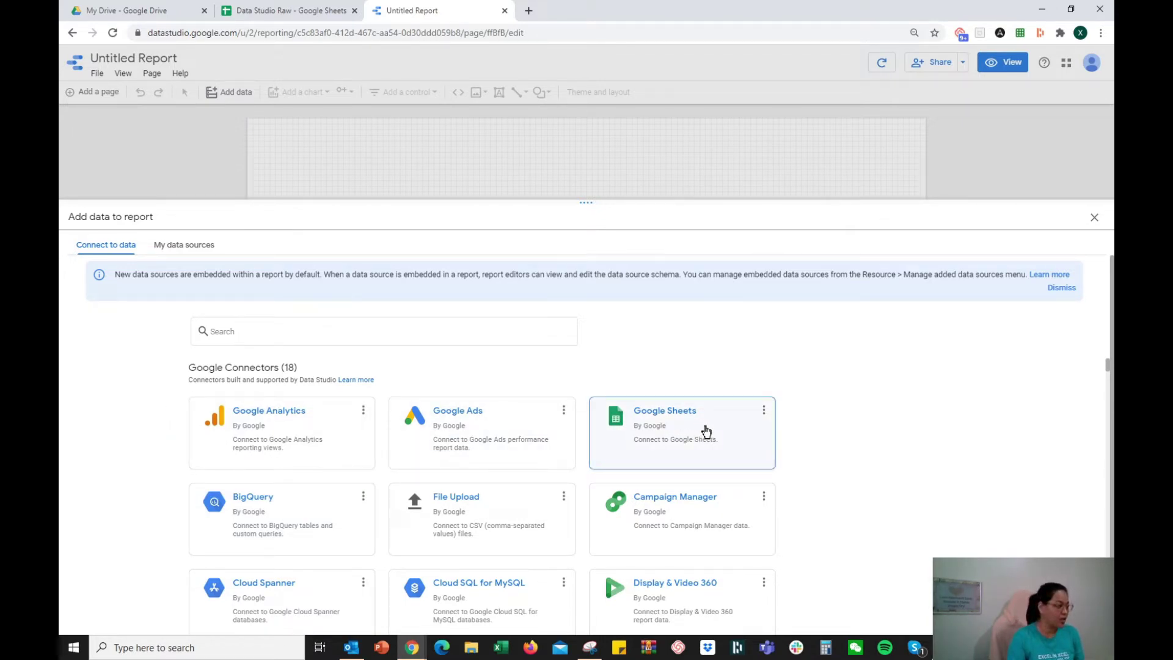
scroll(702, 437, down, 2)
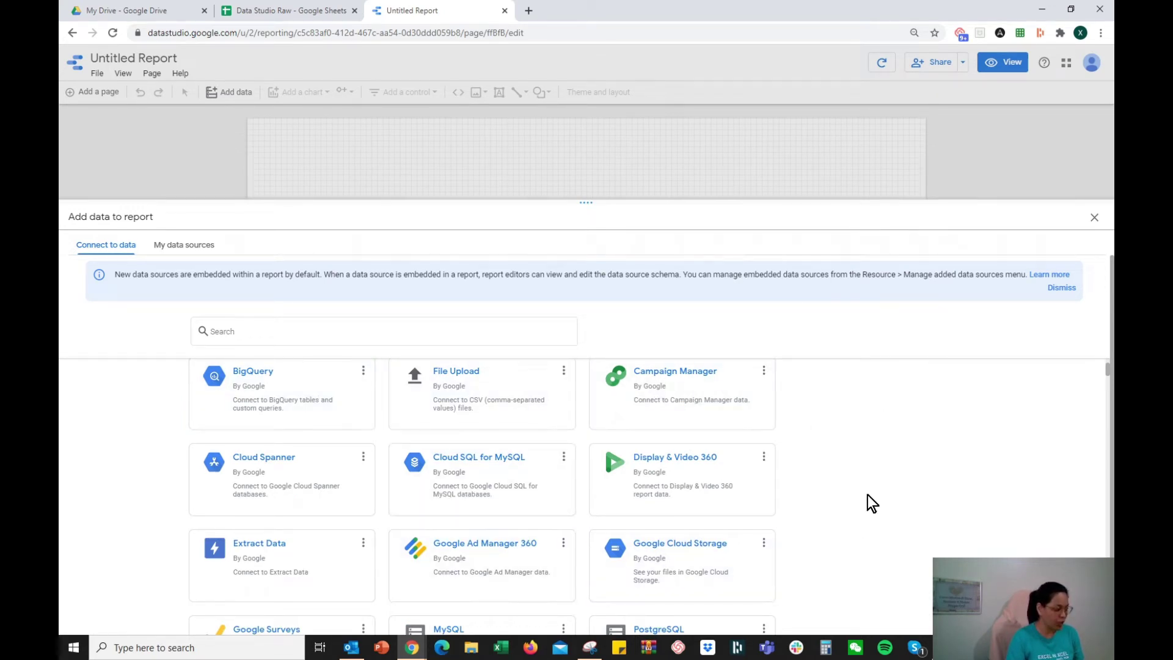
scroll(868, 498, down, 5)
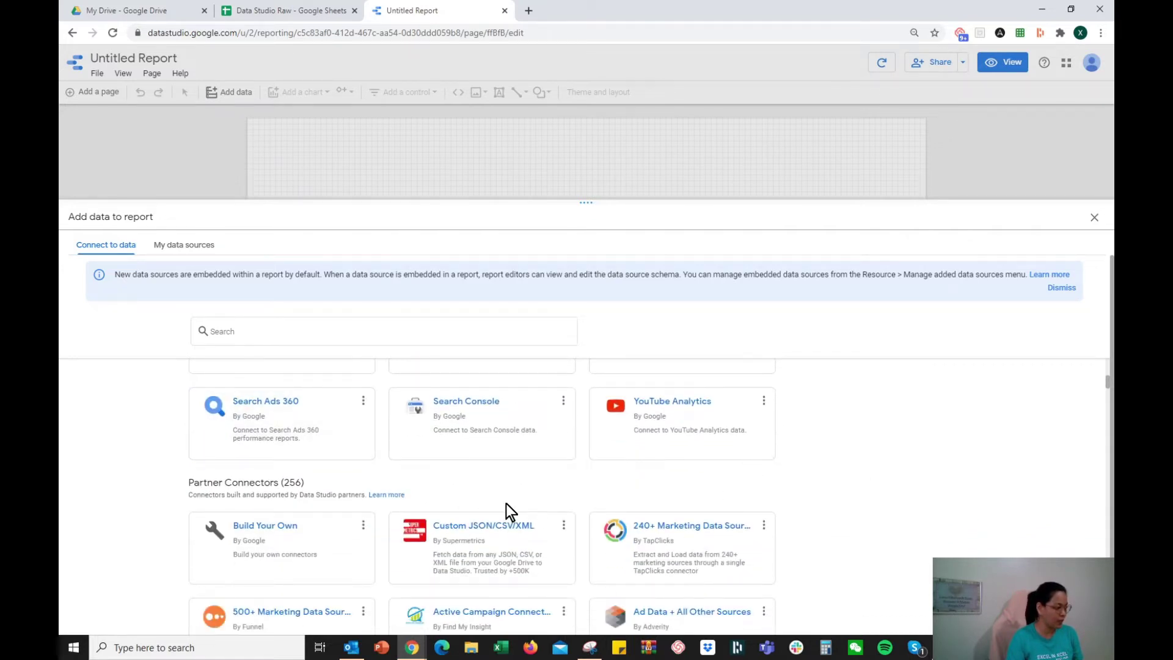
scroll(457, 515, down, 5)
scroll(457, 518, up, 10)
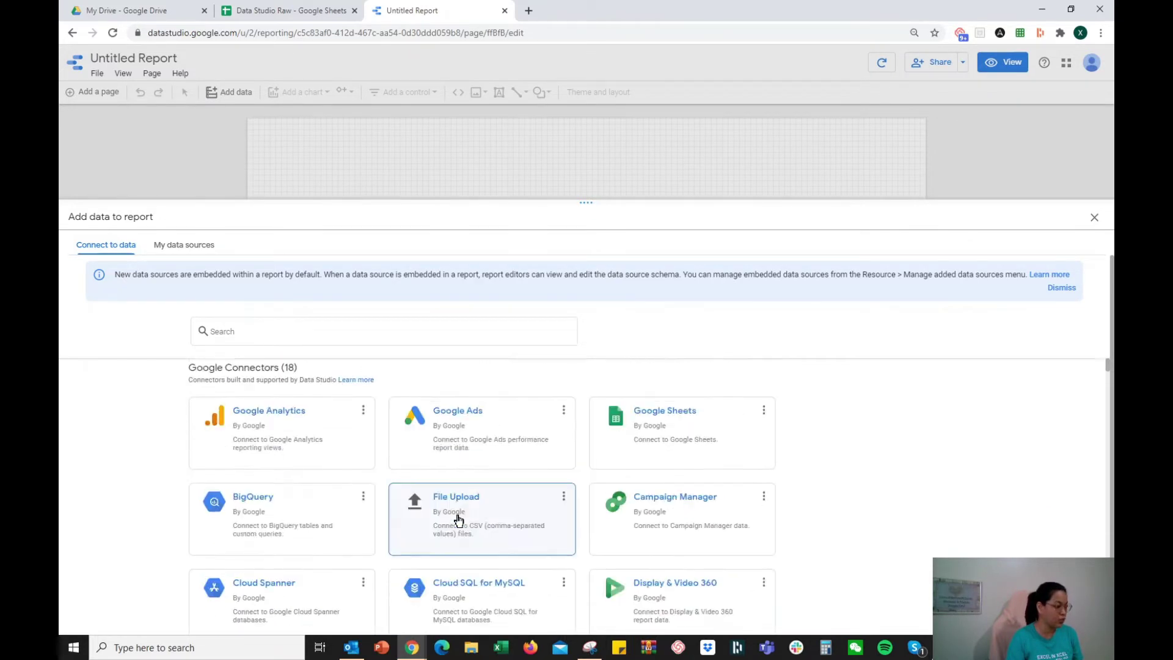
click(686, 415)
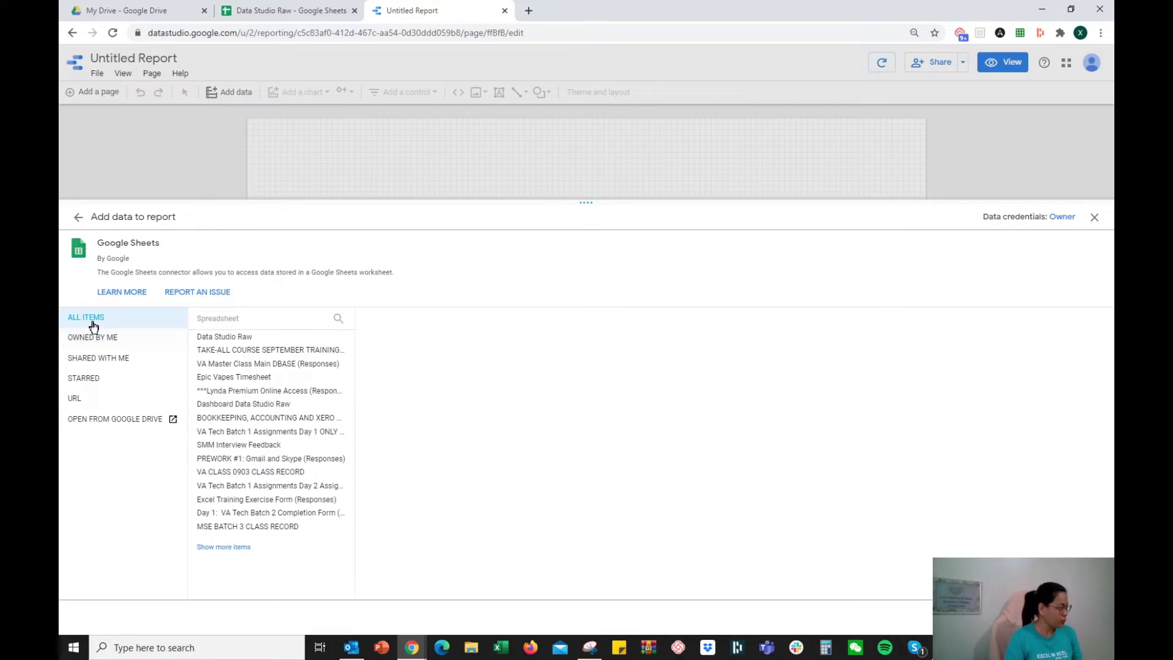
- Look over the worksheets of Data Studio Raw and the owned, shared, starred, URL and Google Drive ways of locating a spreadsheet
click(229, 340)
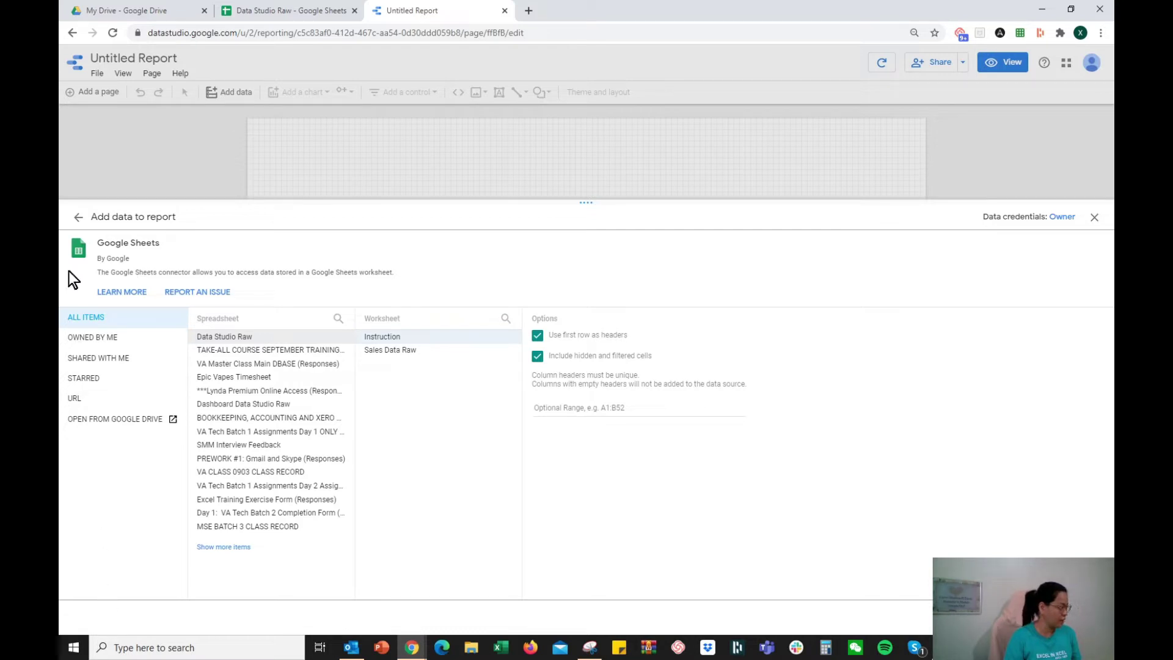
click(128, 339)
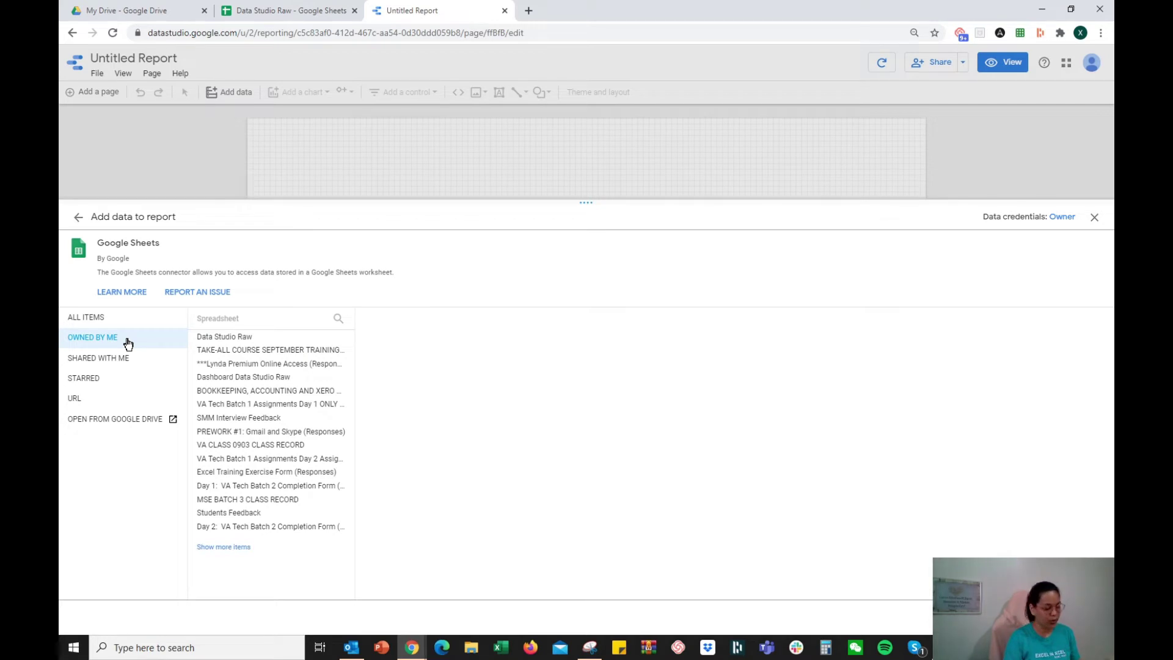
click(140, 361)
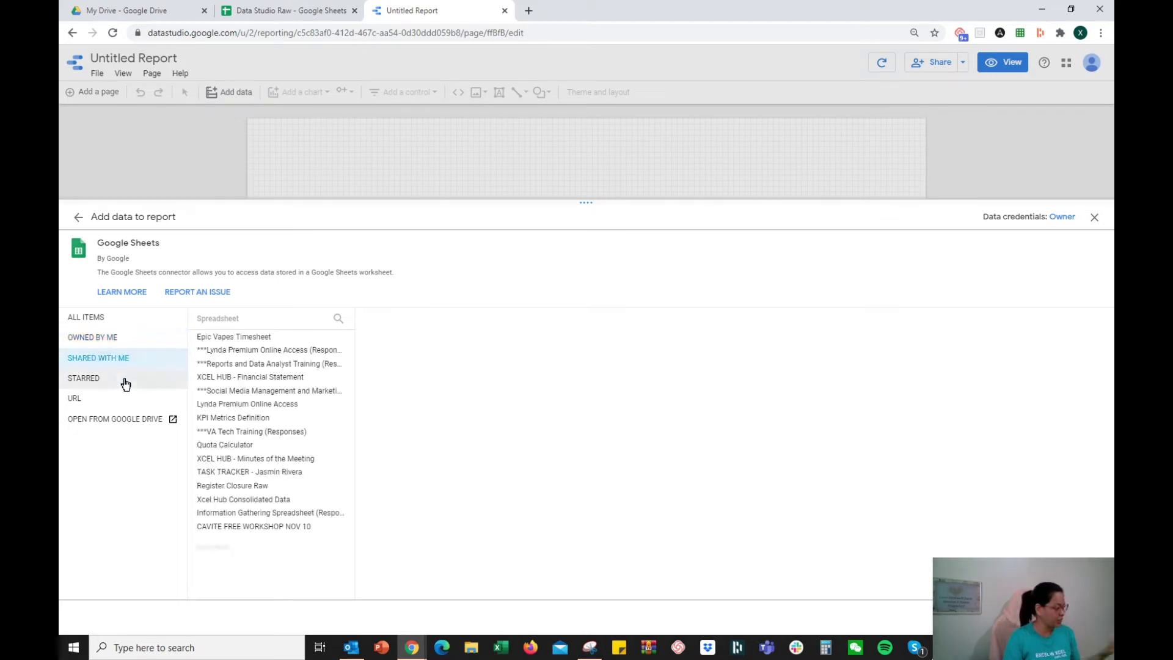
click(125, 383)
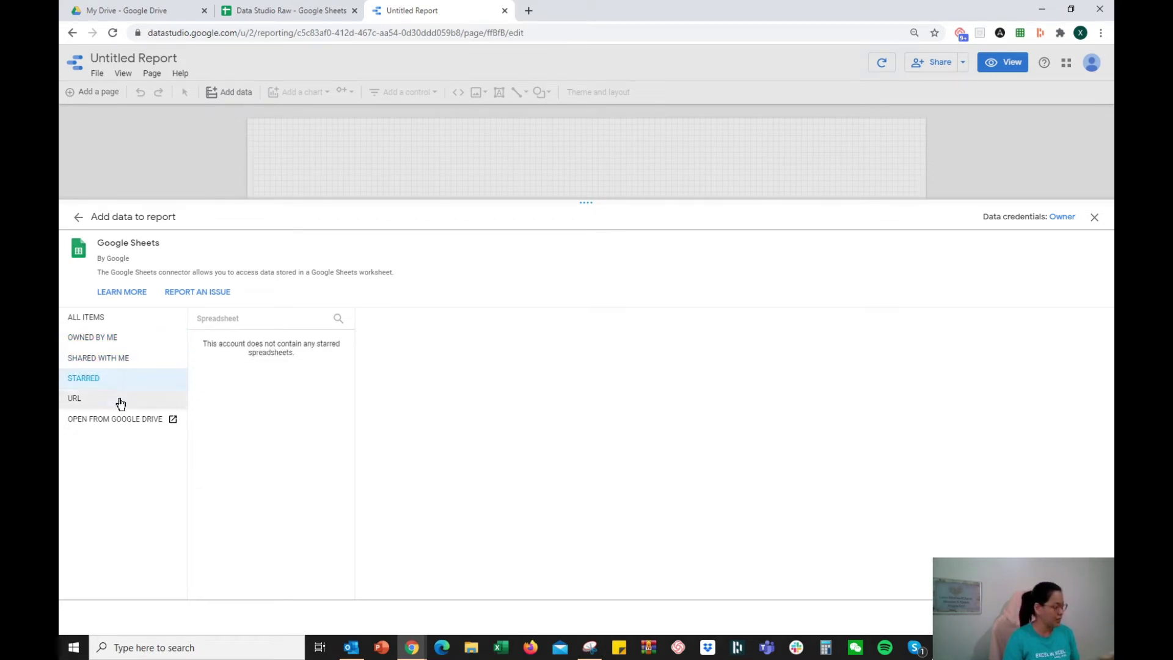
click(120, 400)
click(123, 419)
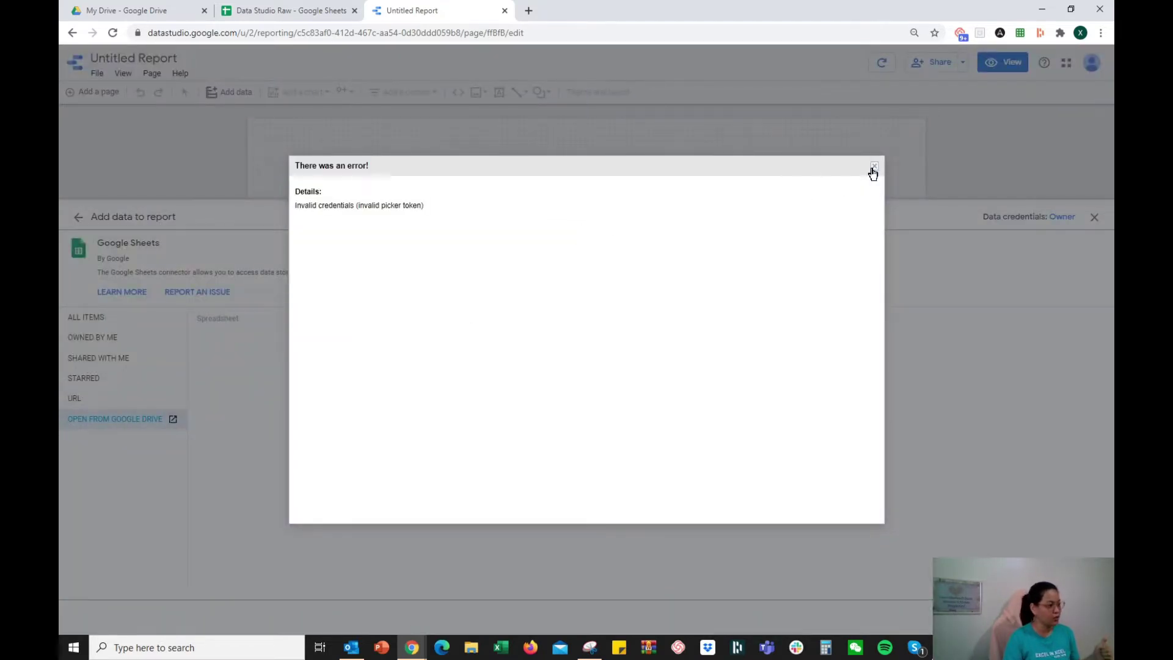
click(872, 173)
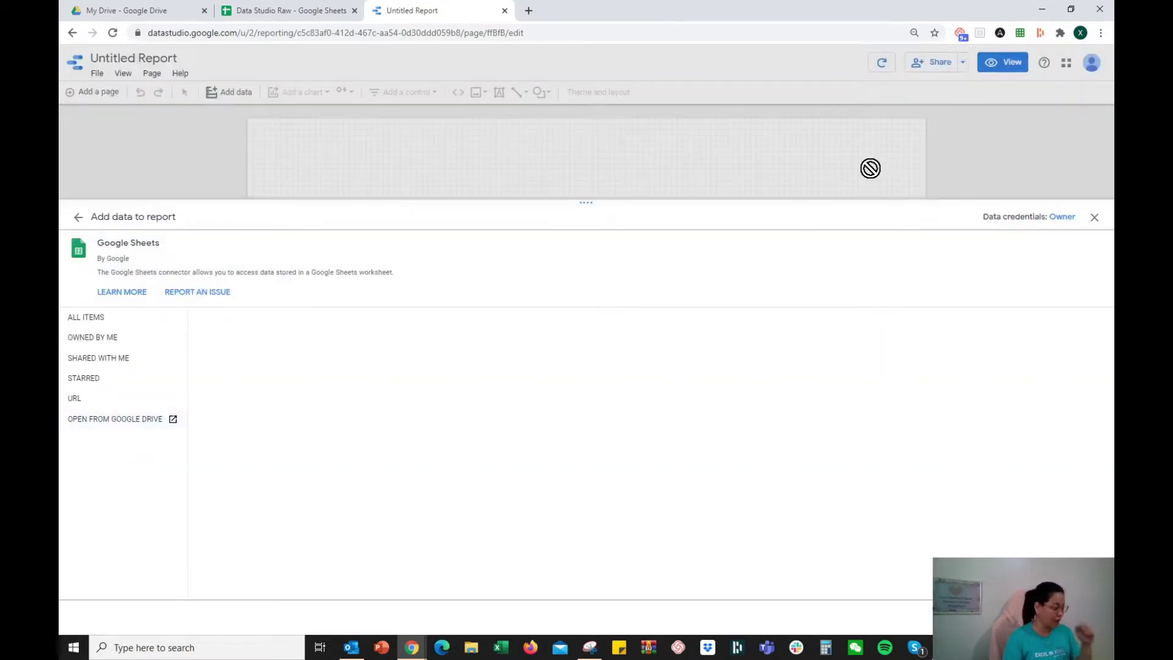
- Choose the Sales Data Raw worksheet of the Data Studio Raw spreadsheet from the list of all items
click(99, 317)
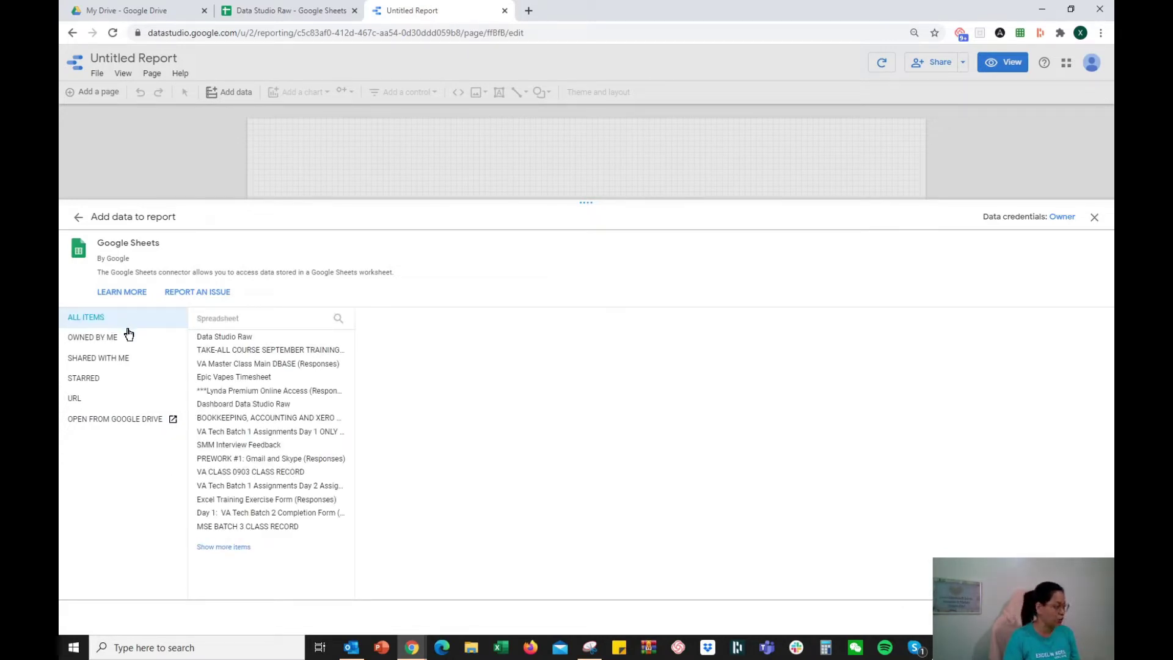
click(244, 338)
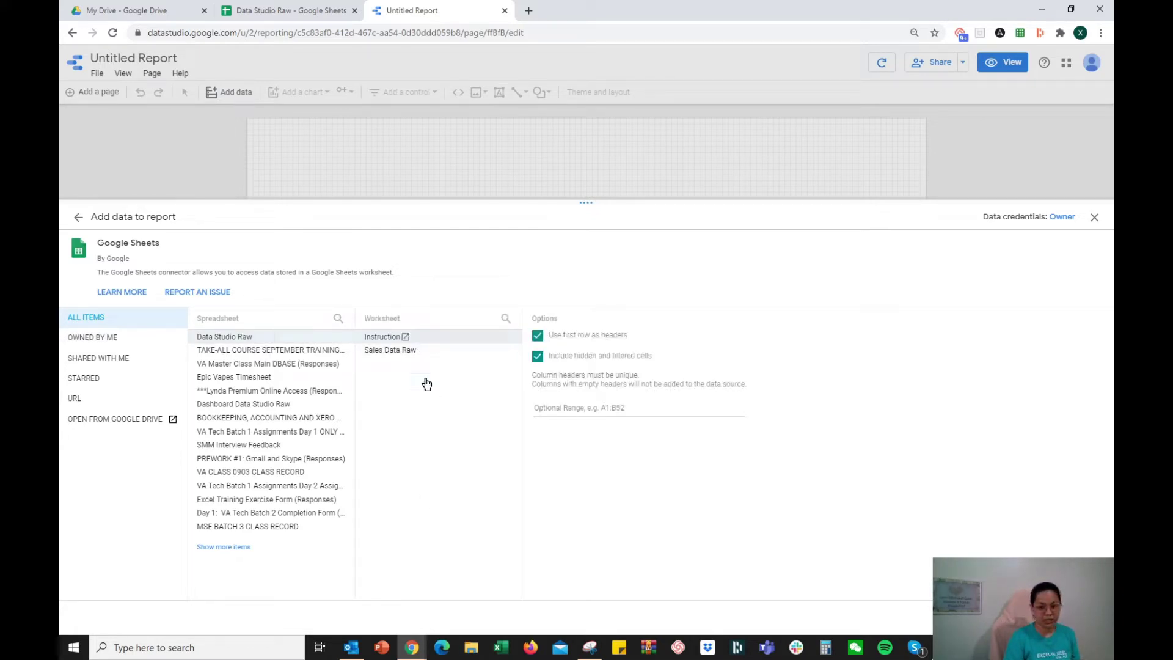
click(428, 341)
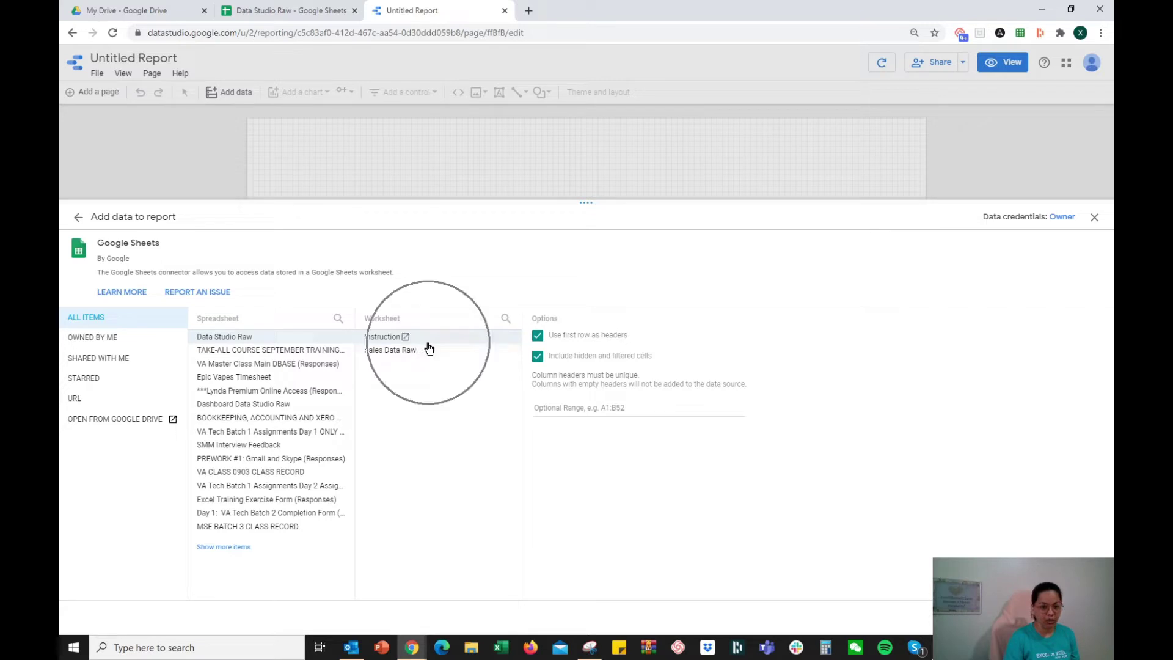
click(392, 353)
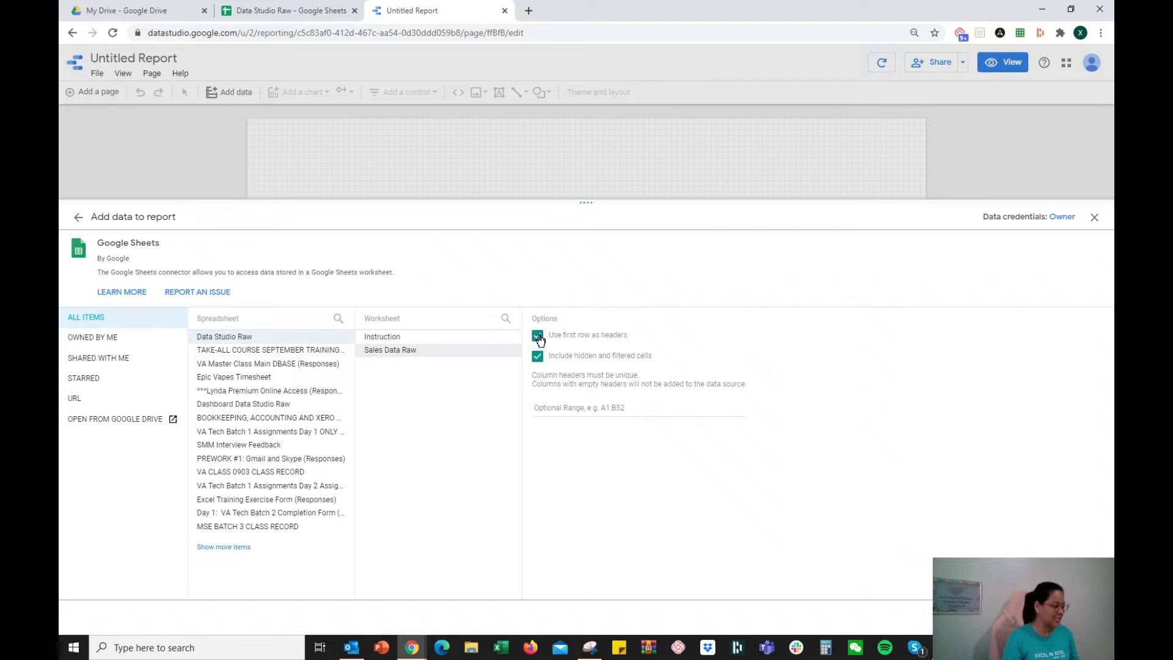
- Examine the header row and filtered columns of the Sales Data Raw sheet against the connector's header and hidden-cell options
click(340, 9)
drag(163, 149, 992, 162)
click(438, 9)
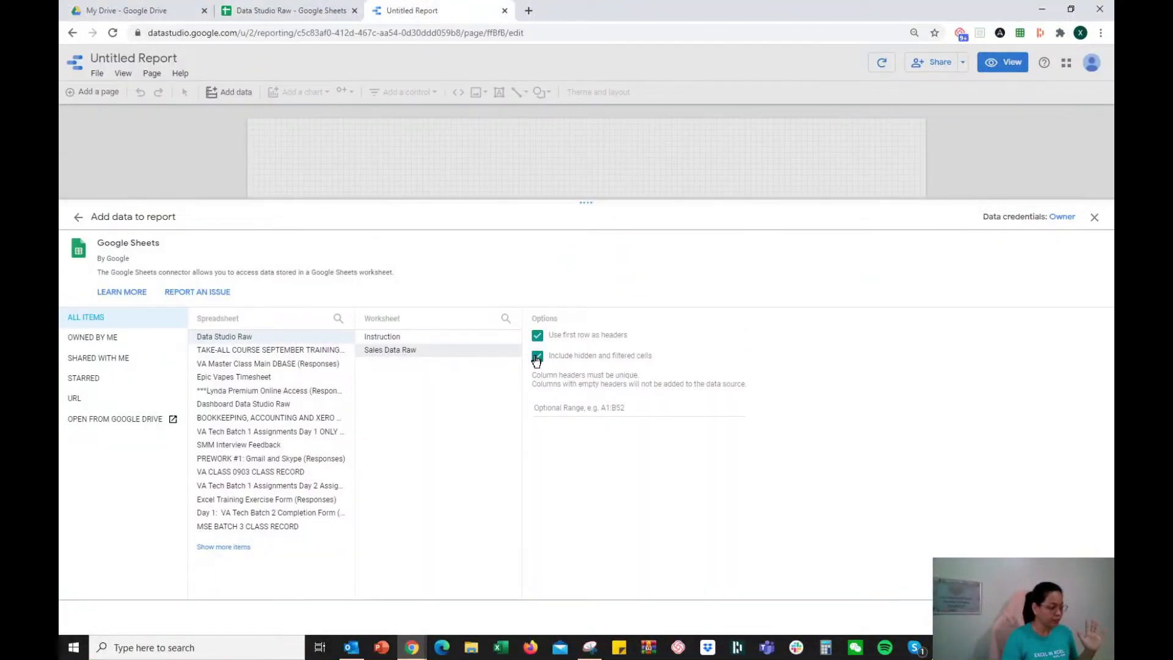
click(287, 11)
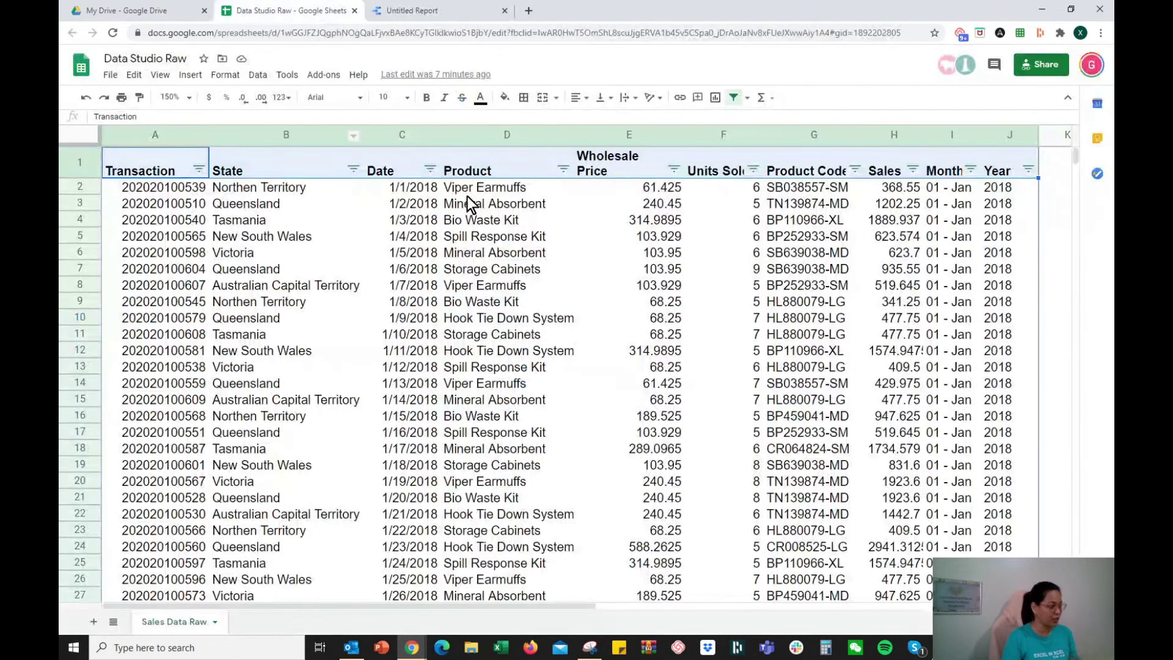
- Return to the untitled report and add the Sales Data Raw worksheet to it as its data source
click(436, 12)
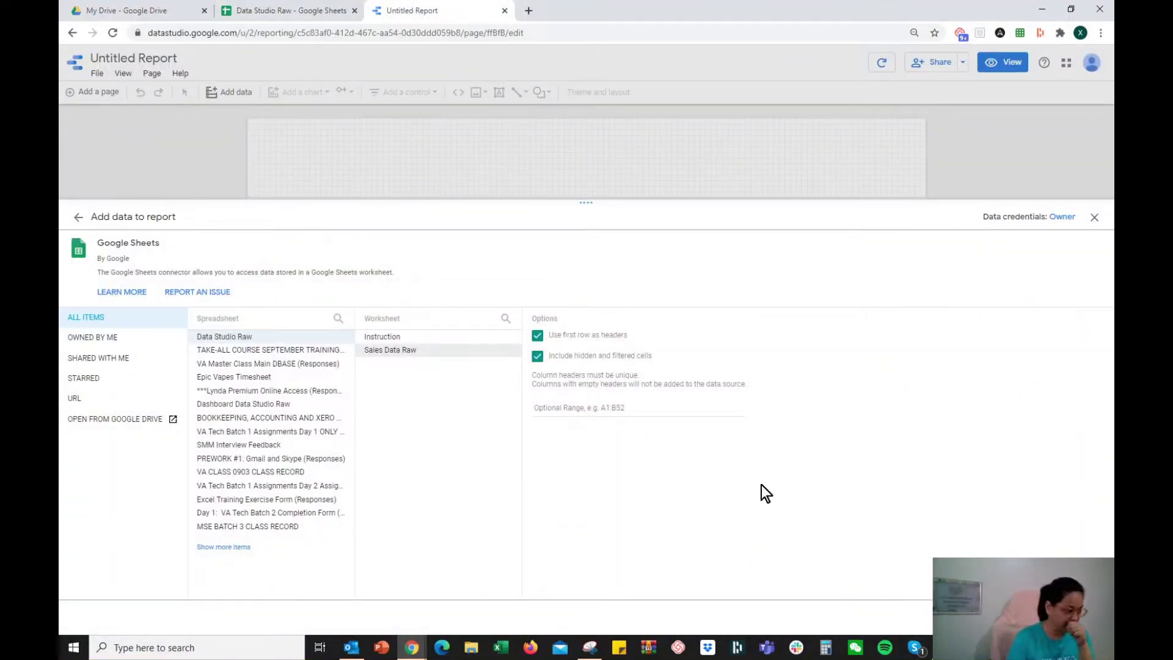
click(1086, 617)
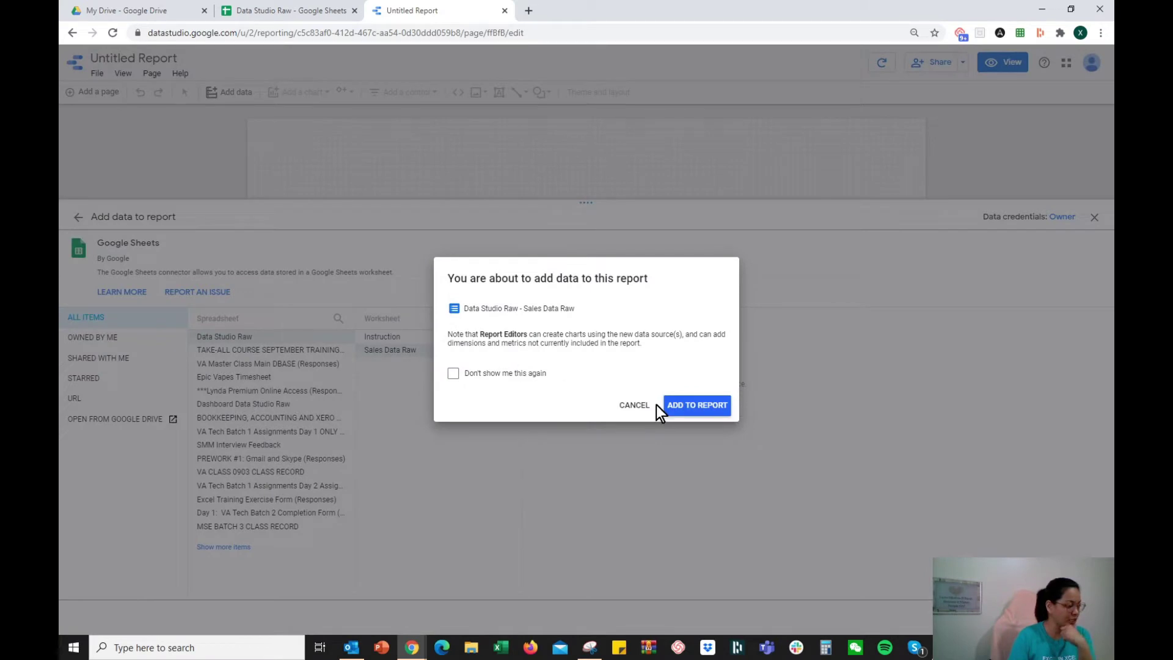
click(694, 405)
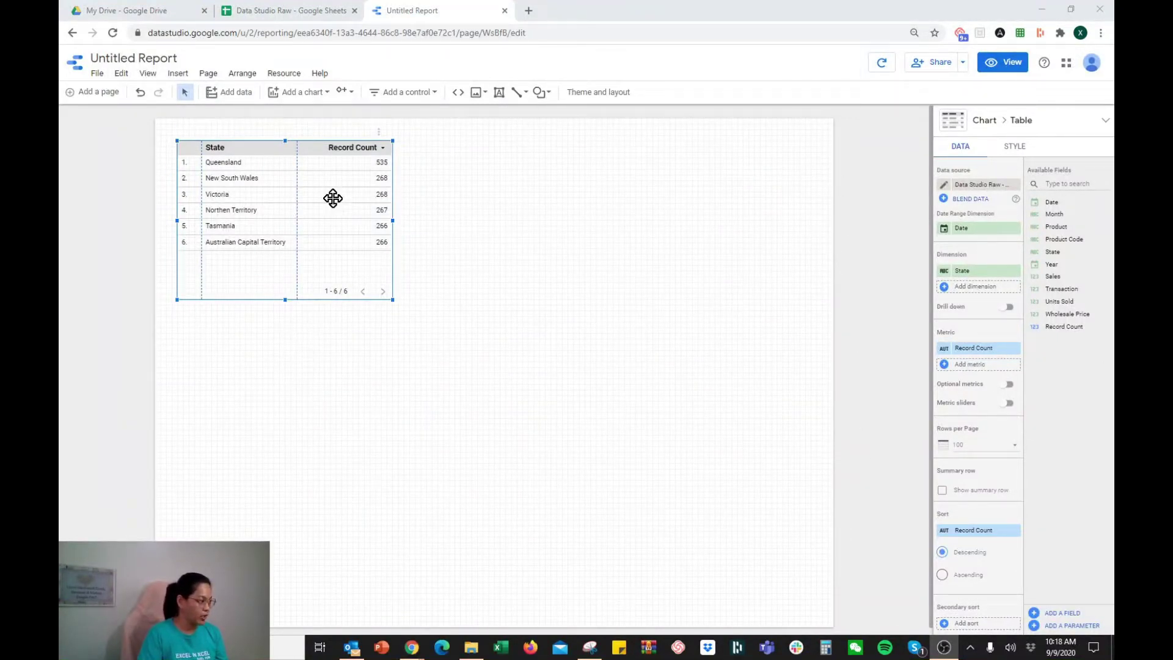
- Move the default State and Record Count table toward the middle of the page and delete it from the report
drag(272, 194, 498, 247)
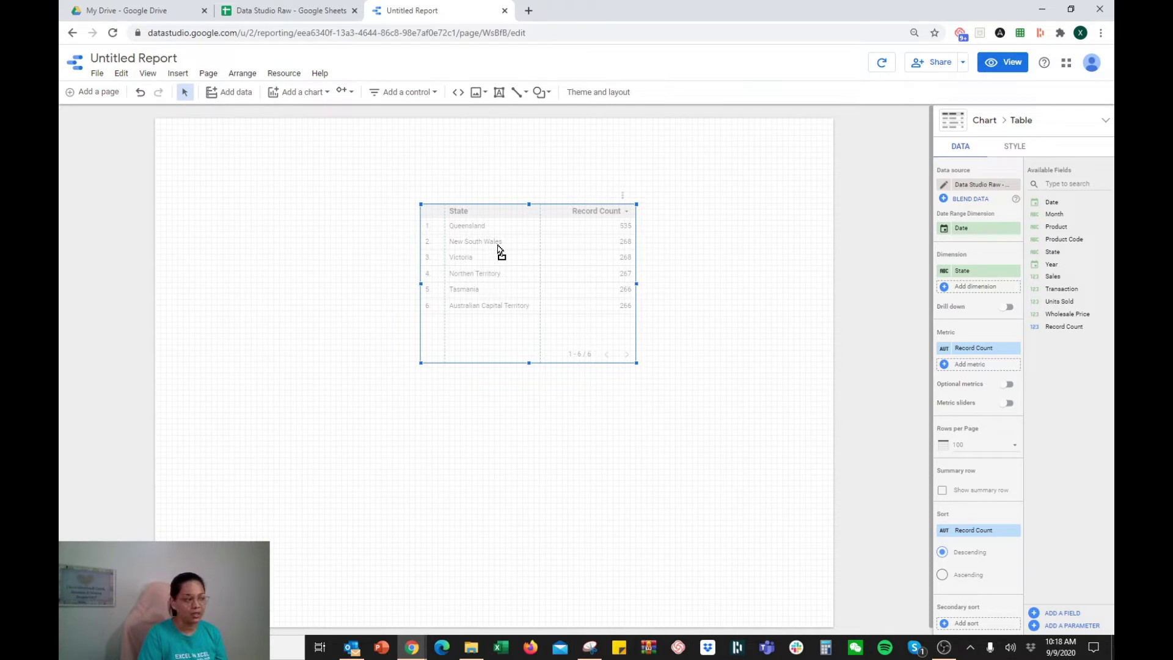
drag(498, 245, 496, 245)
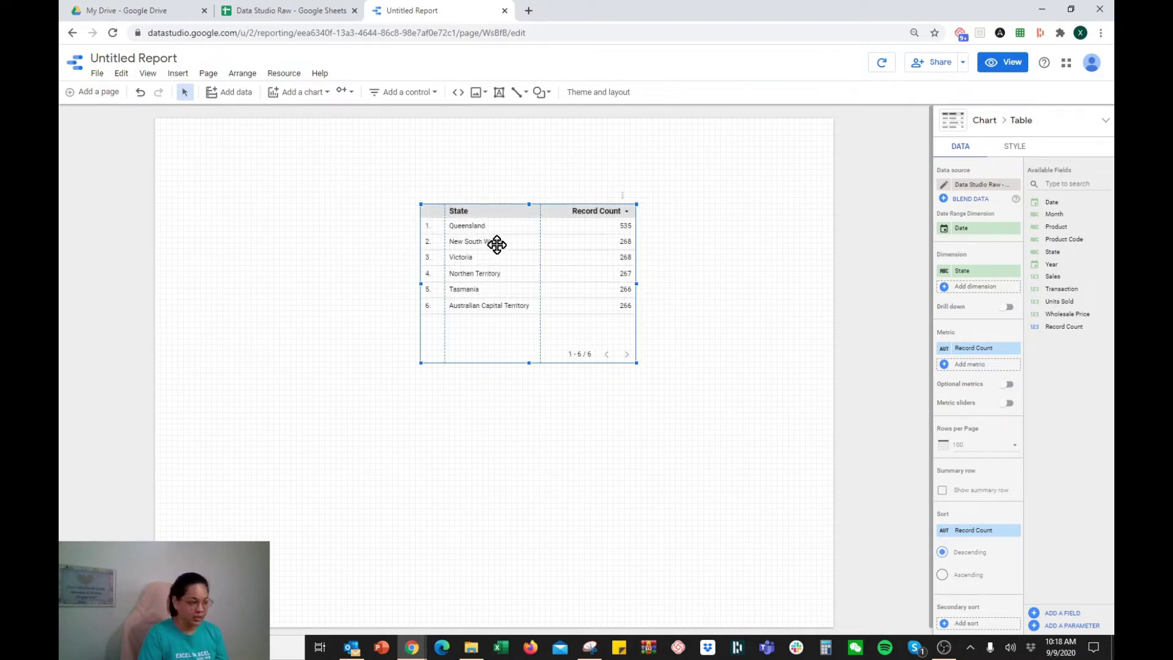
right_click(497, 245)
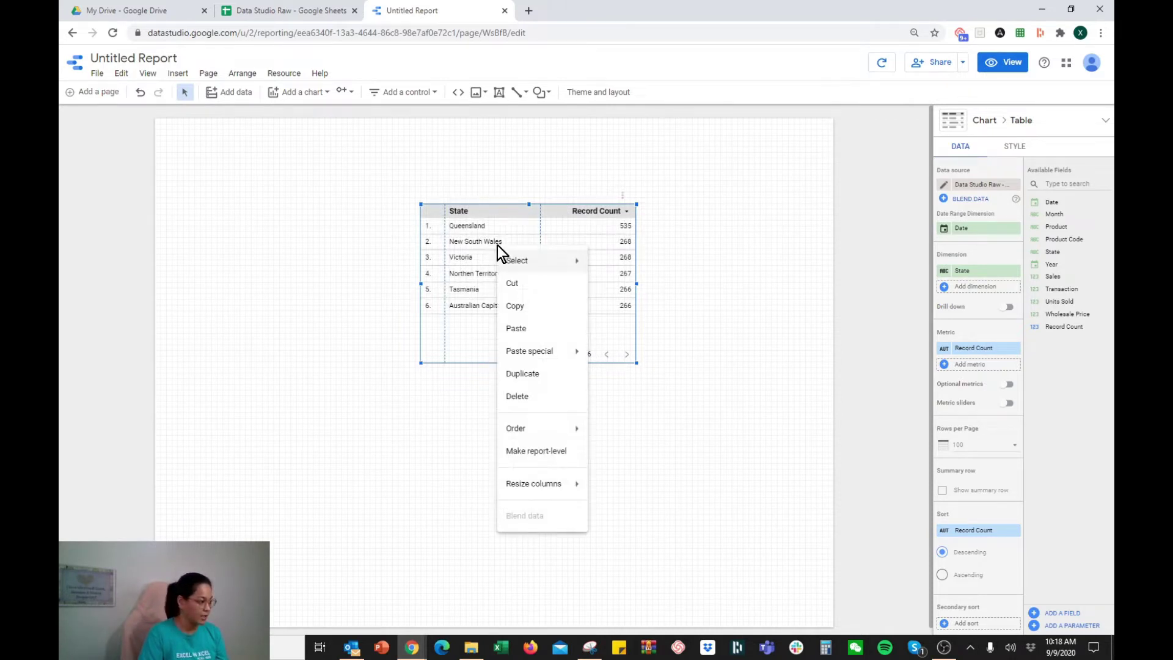
click(530, 398)
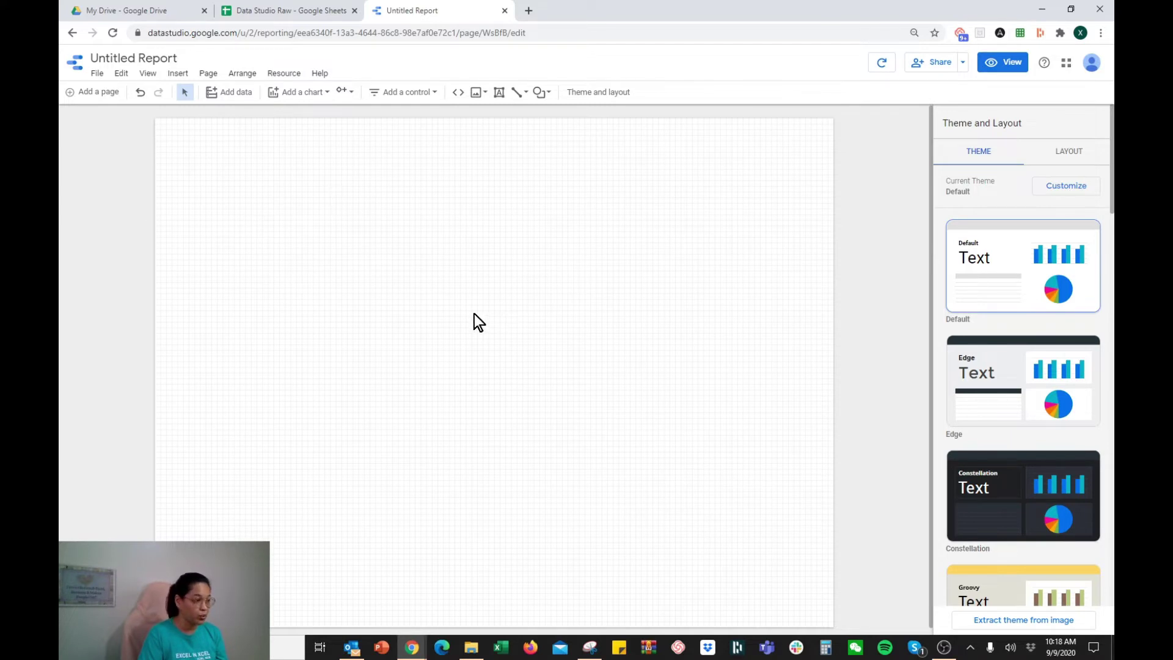
- Hide the canvas grid and apply the Constellation theme to the report
click(145, 76)
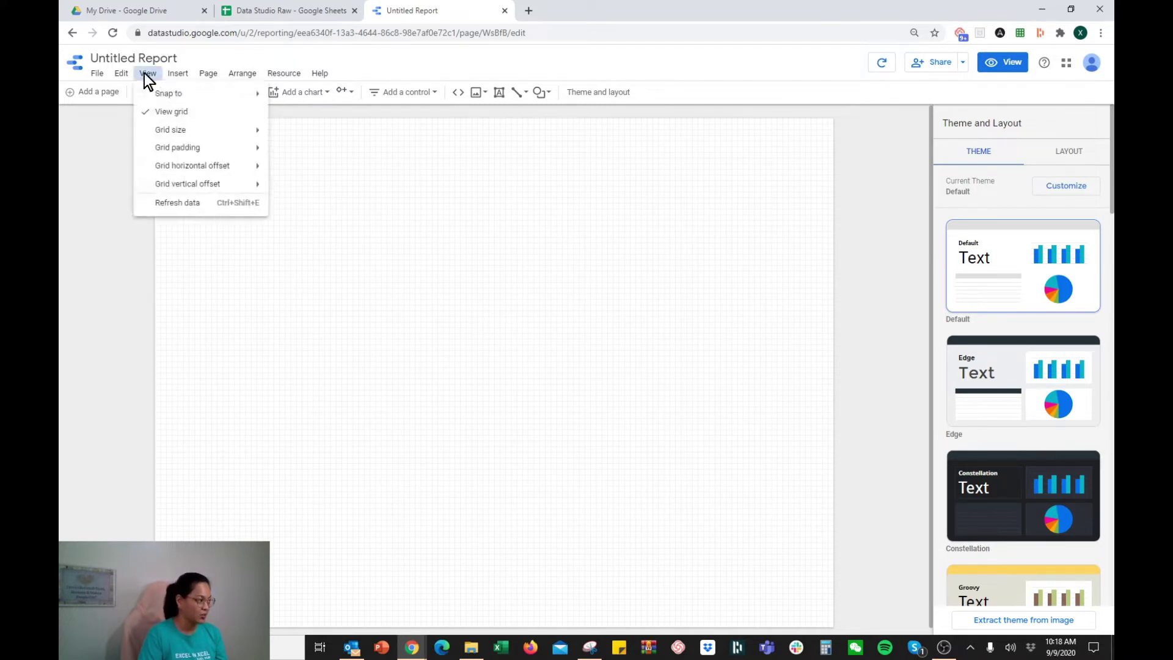
click(162, 112)
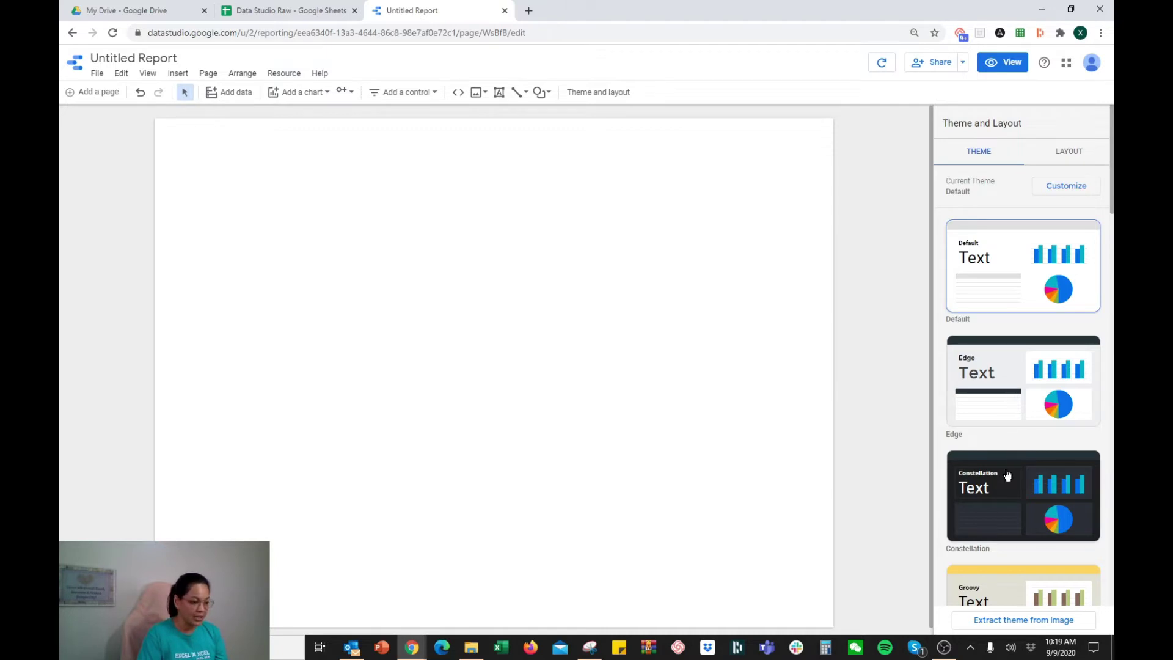
click(1008, 489)
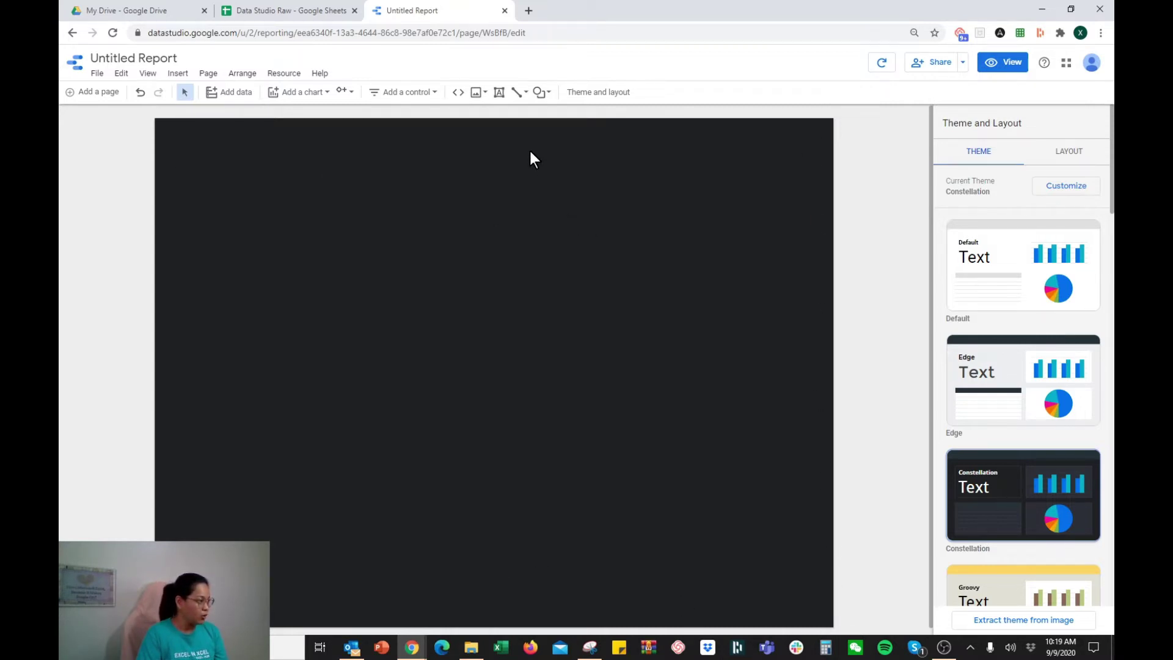
- Add a wide text box along the page's upper edge containing the title DASHBOARD PERFORMANCE REPORT
click(499, 101)
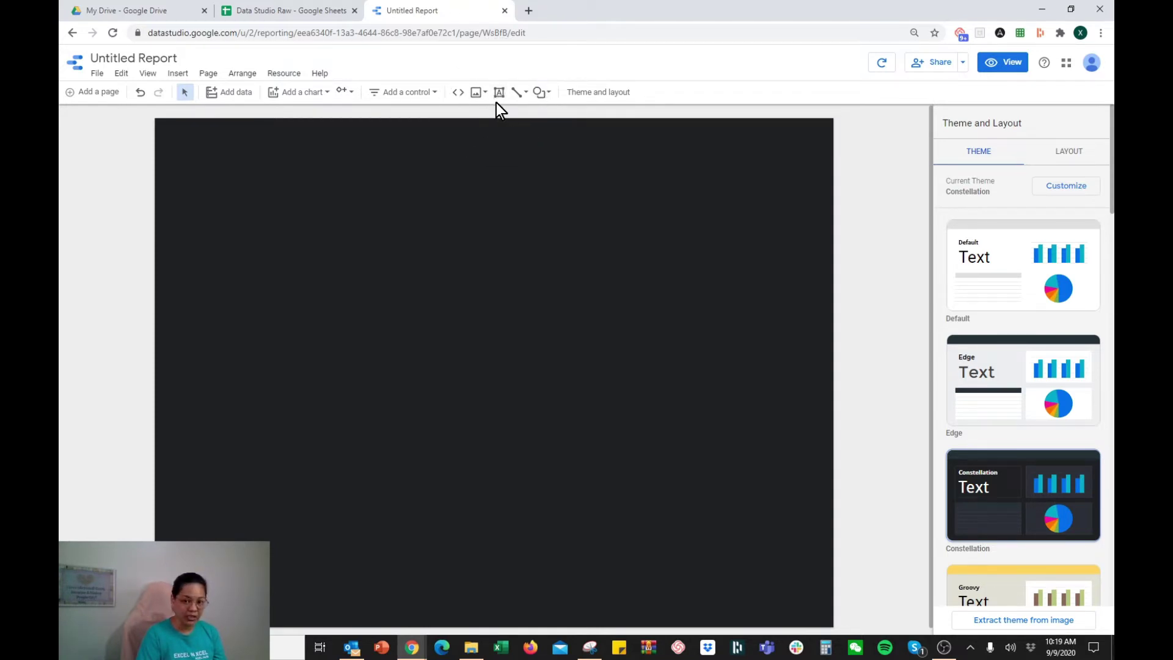
click(500, 102)
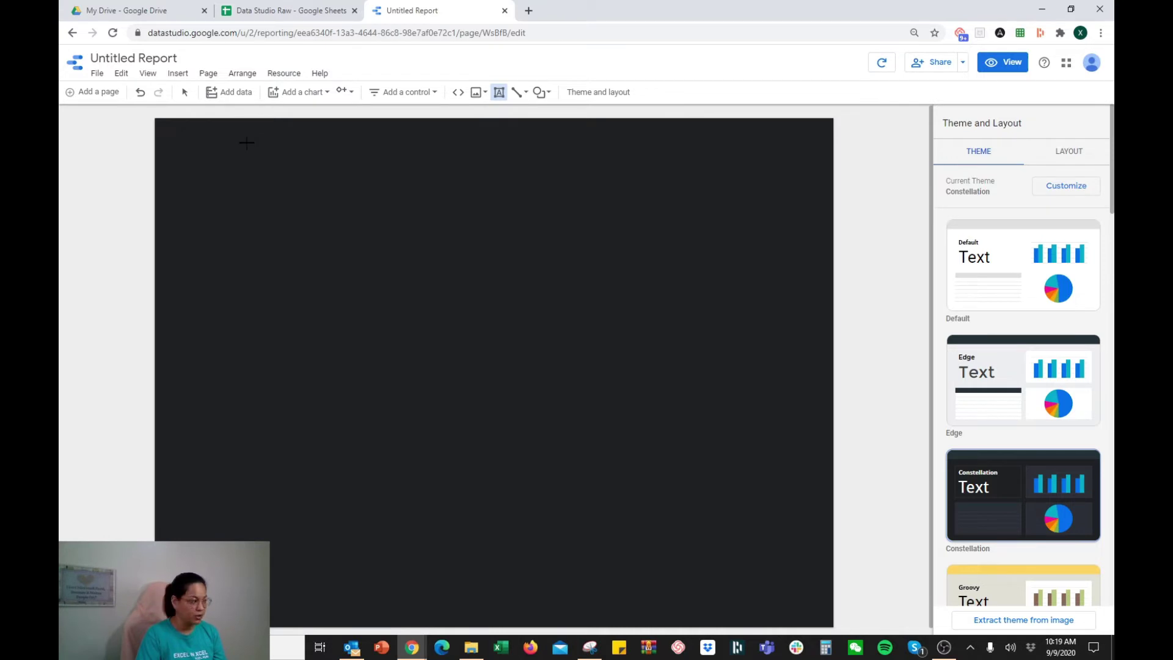
mouse_move(233, 145)
mouse_down()
mouse_move(320, 169)
mouse_move(766, 173)
mouse_up()
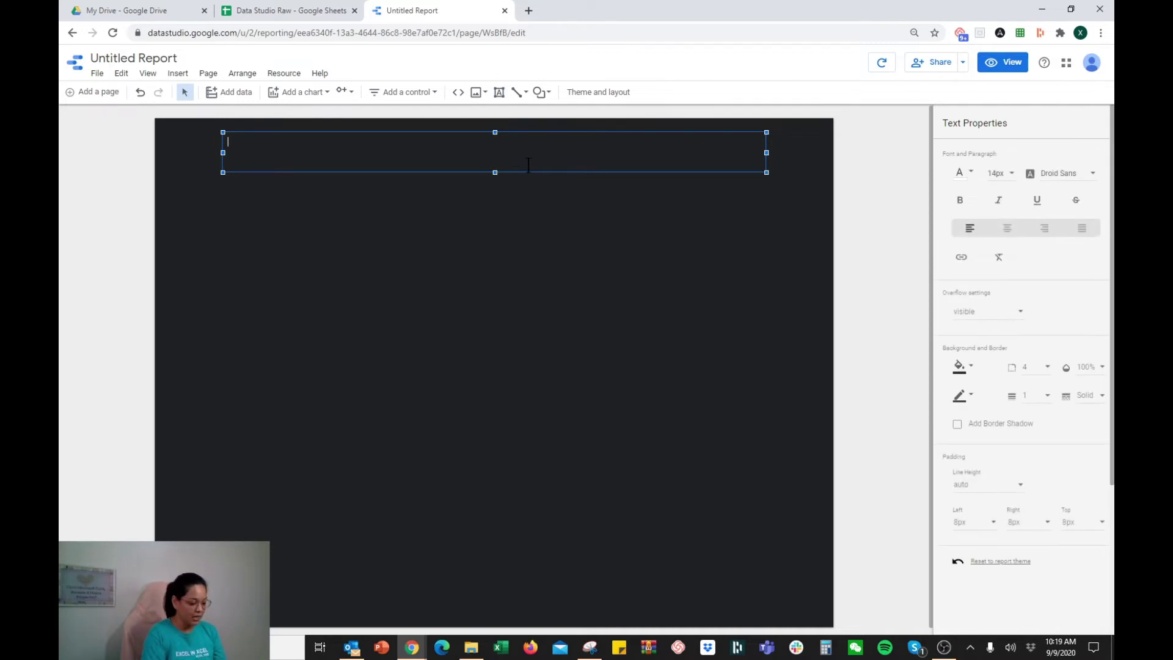
text(dashboard)
key(ctrl+a)
key(BackSpace)
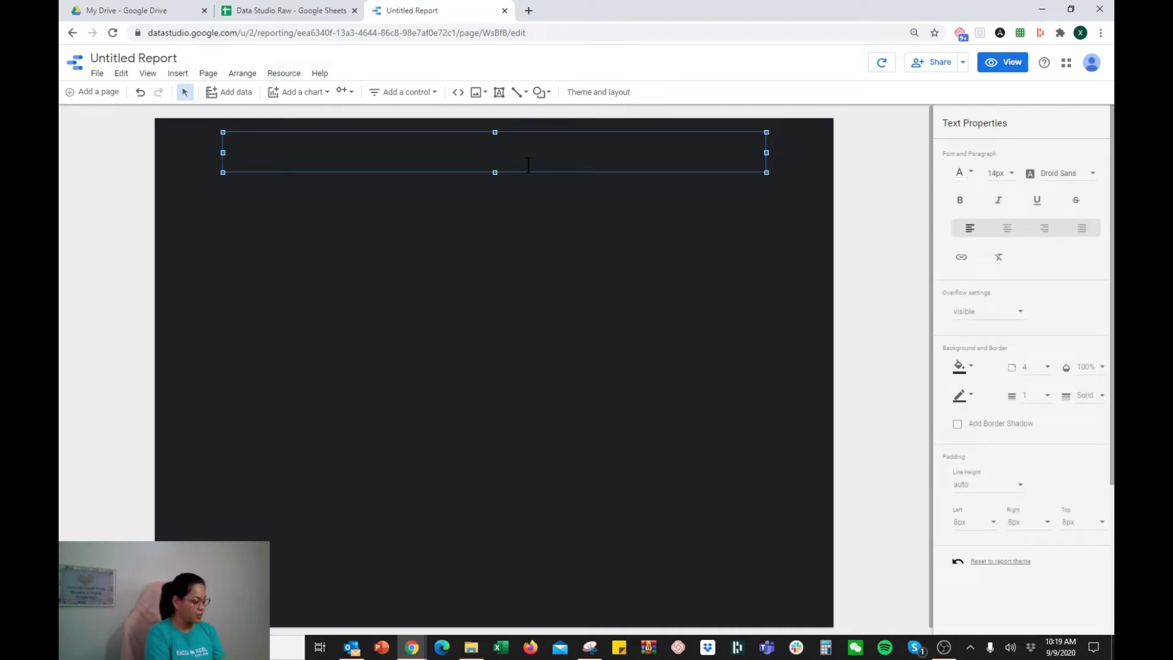
text(DASHBOARD PERFORMANCE REPORT)
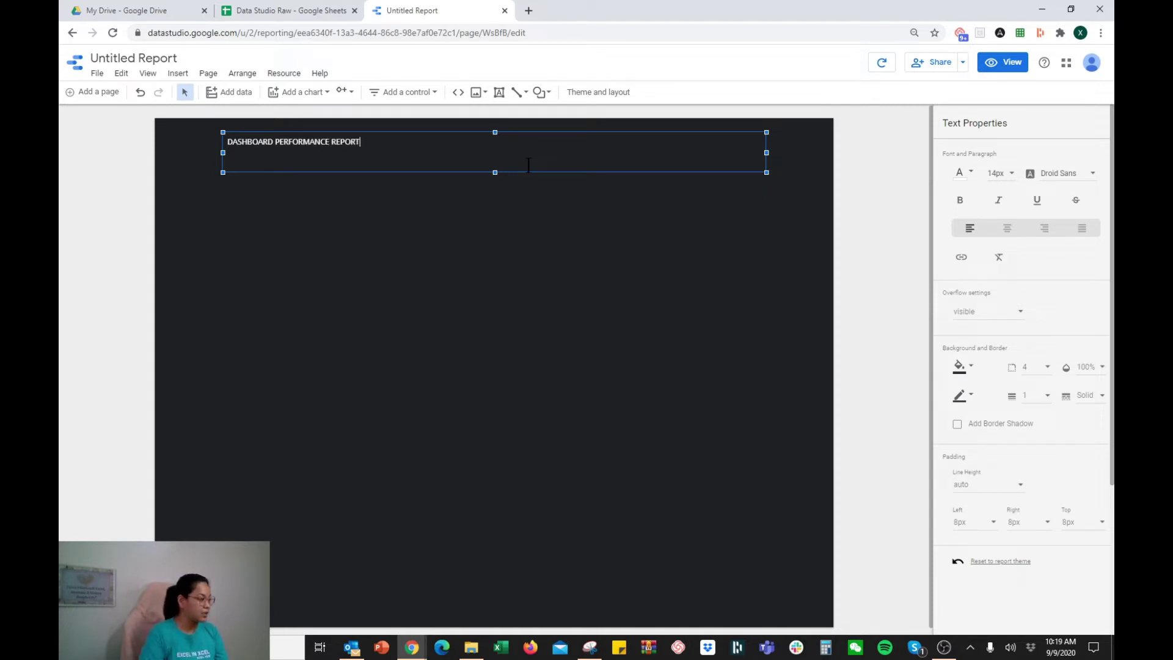
- Move the title text box slightly lower and align it with the page's vertical centre guide
click(529, 183)
click(343, 157)
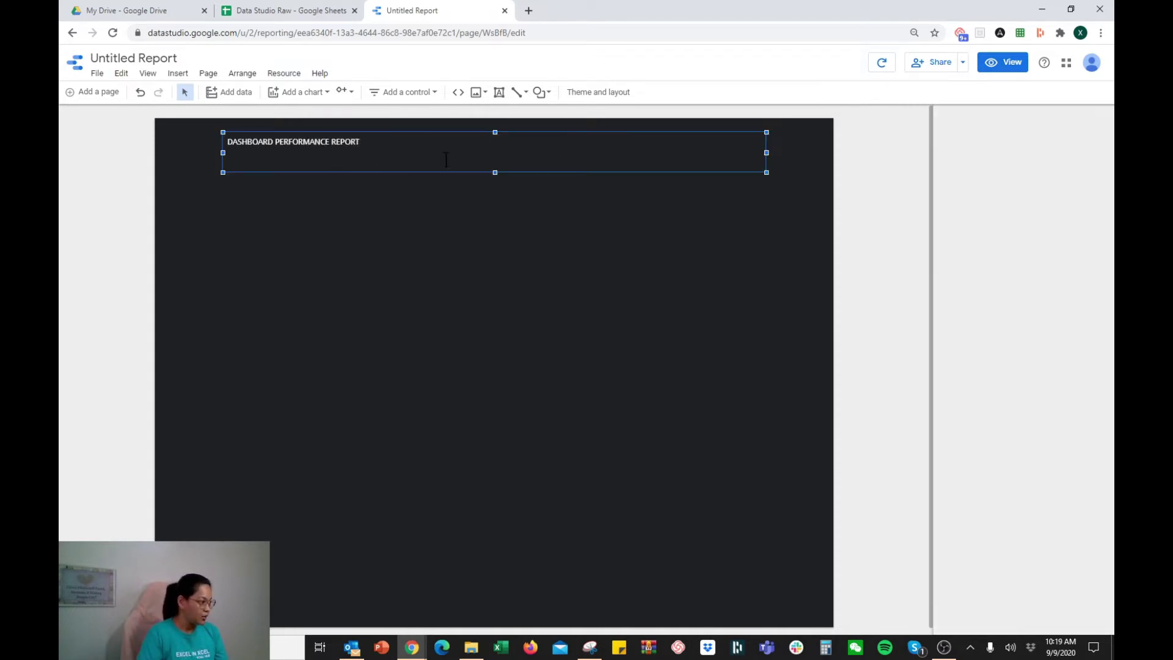
click(374, 243)
mouse_move(366, 164)
mouse_down()
mouse_move(324, 202)
mouse_move(409, 168)
mouse_move(360, 210)
mouse_move(409, 152)
mouse_move(360, 190)
mouse_move(399, 190)
mouse_move(360, 170)
mouse_up()
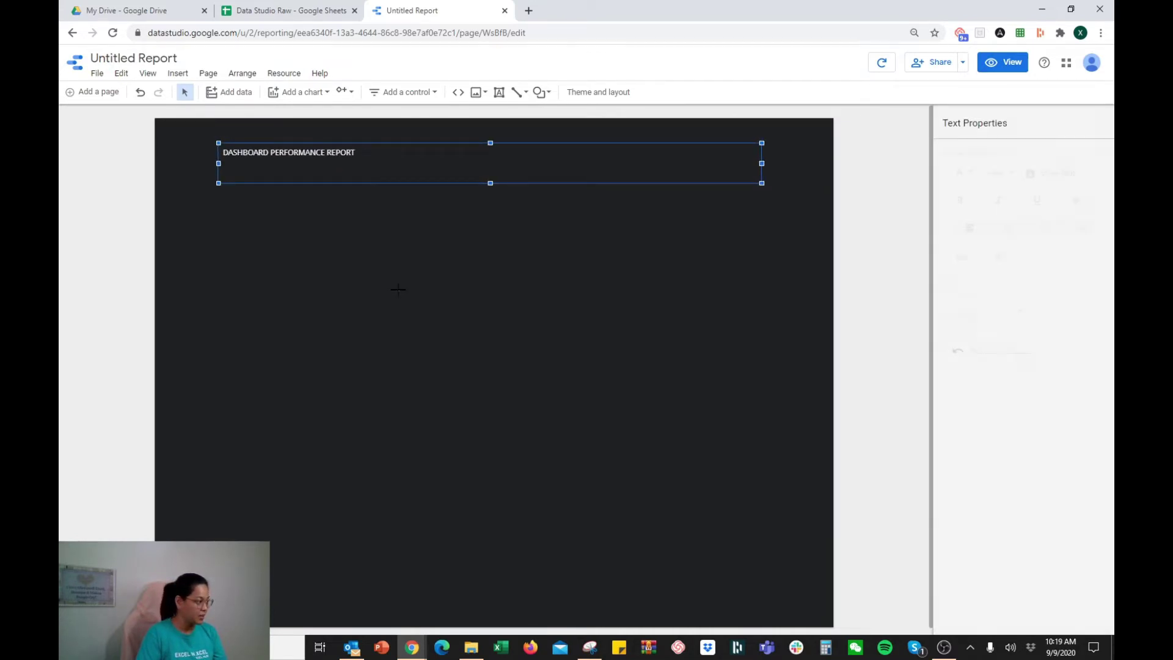
click(420, 285)
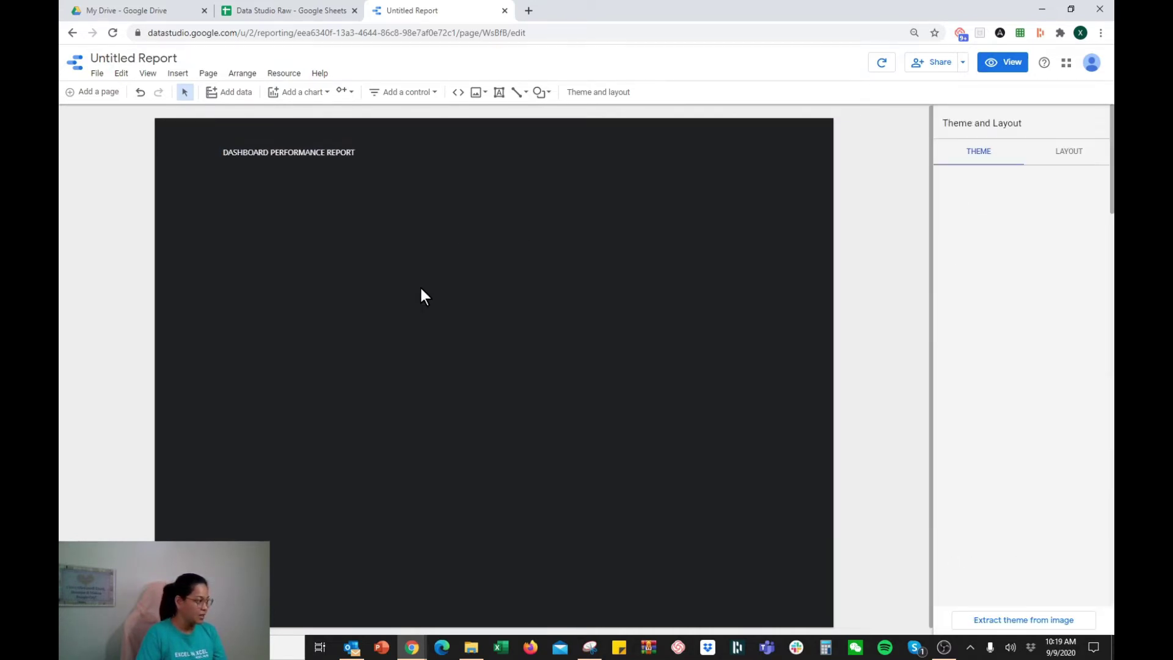
click(298, 149)
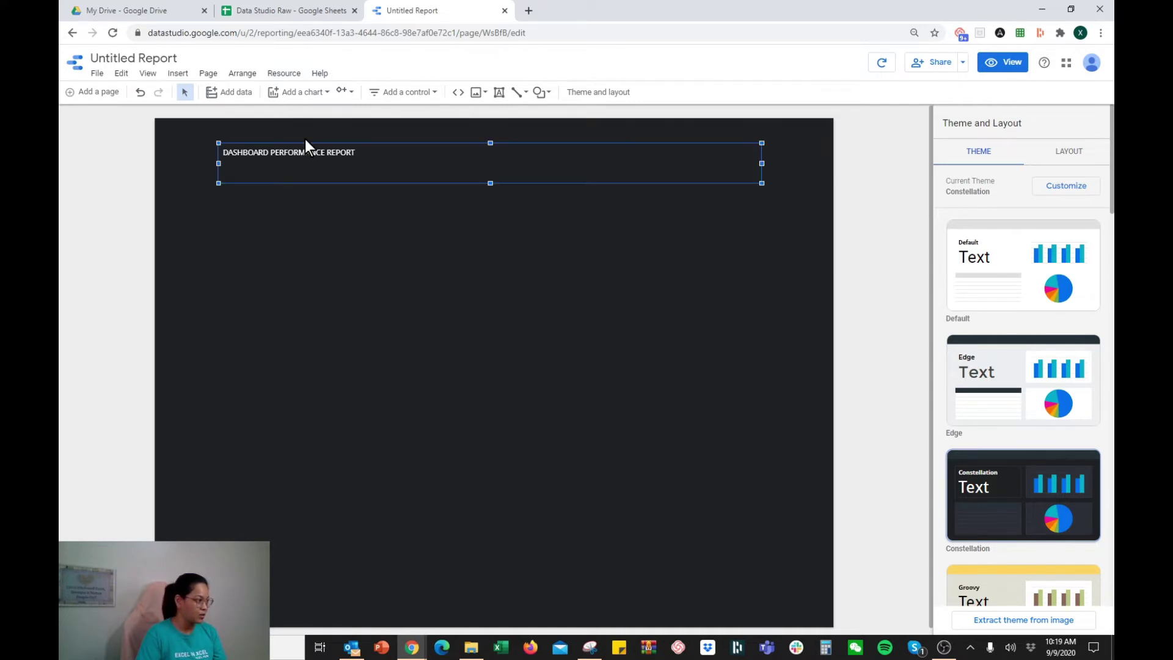
mouse_move(303, 144)
mouse_down()
mouse_move(326, 181)
mouse_move(326, 153)
mouse_move(291, 150)
mouse_move(312, 155)
mouse_up()
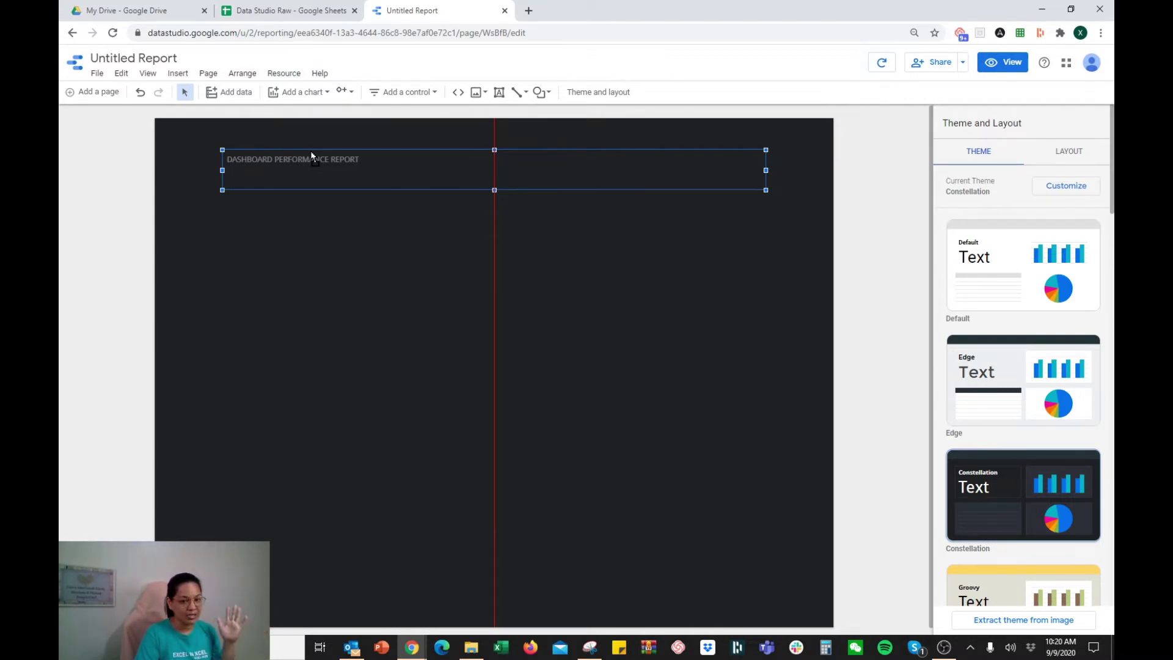
drag(312, 155, 311, 151)
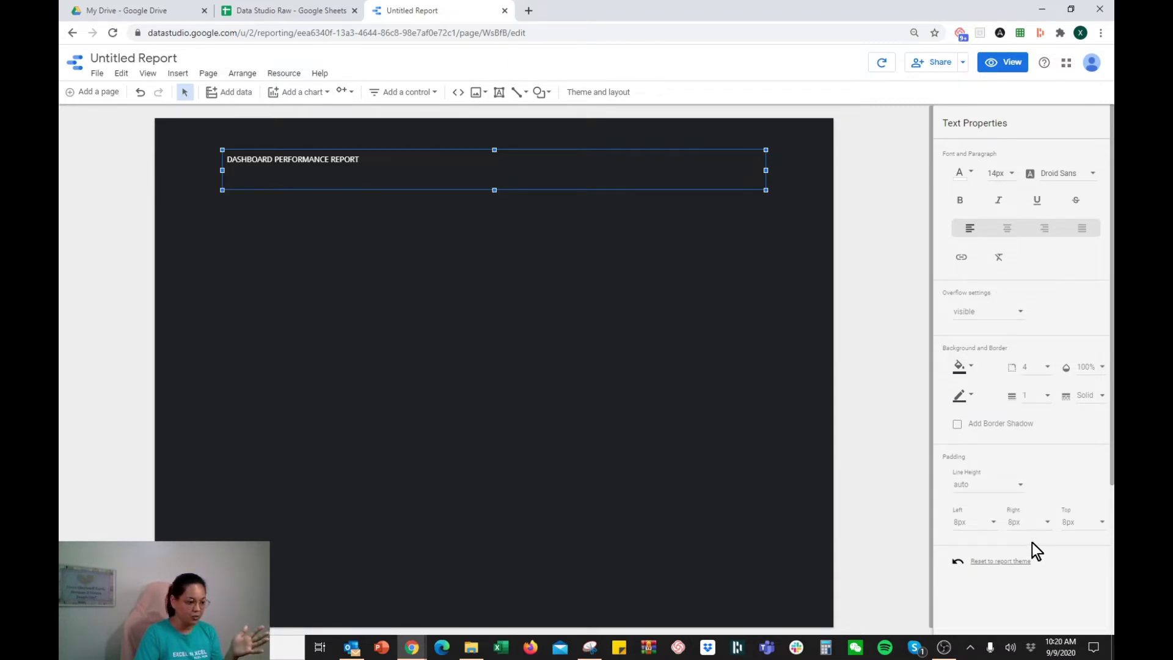
- Centre the DASHBOARD PERFORMANCE REPORT title text within its box and set its font size to 48px
click(1006, 231)
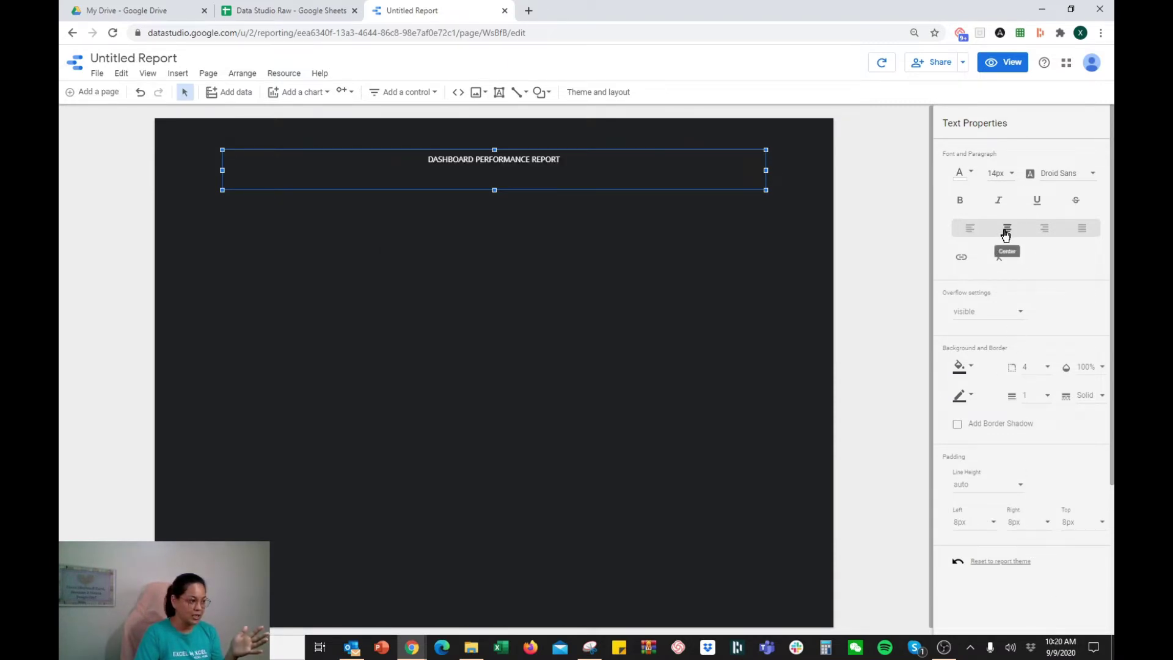
click(1012, 175)
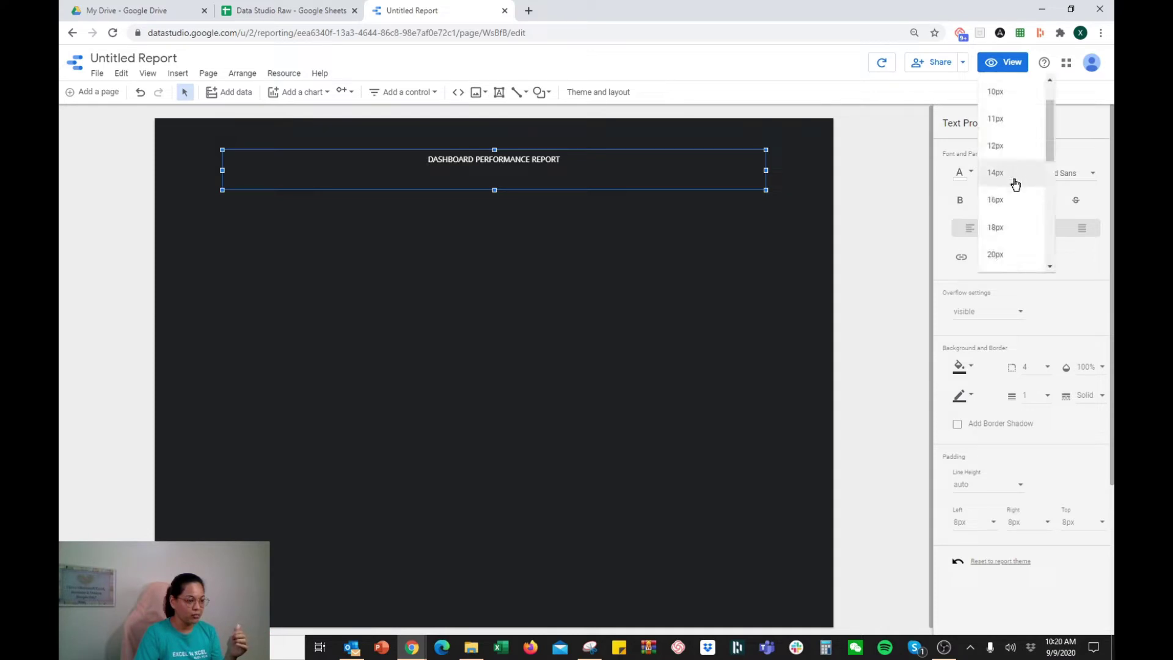
scroll(1017, 211, down, 2)
scroll(1016, 211, down, 3)
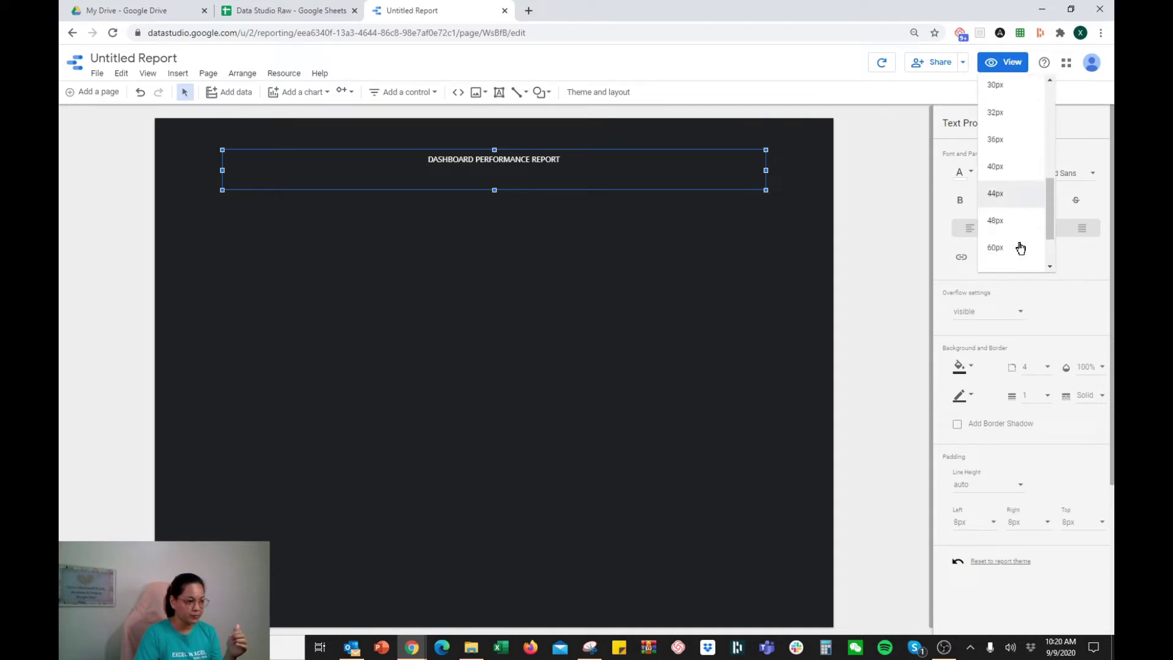
click(1012, 221)
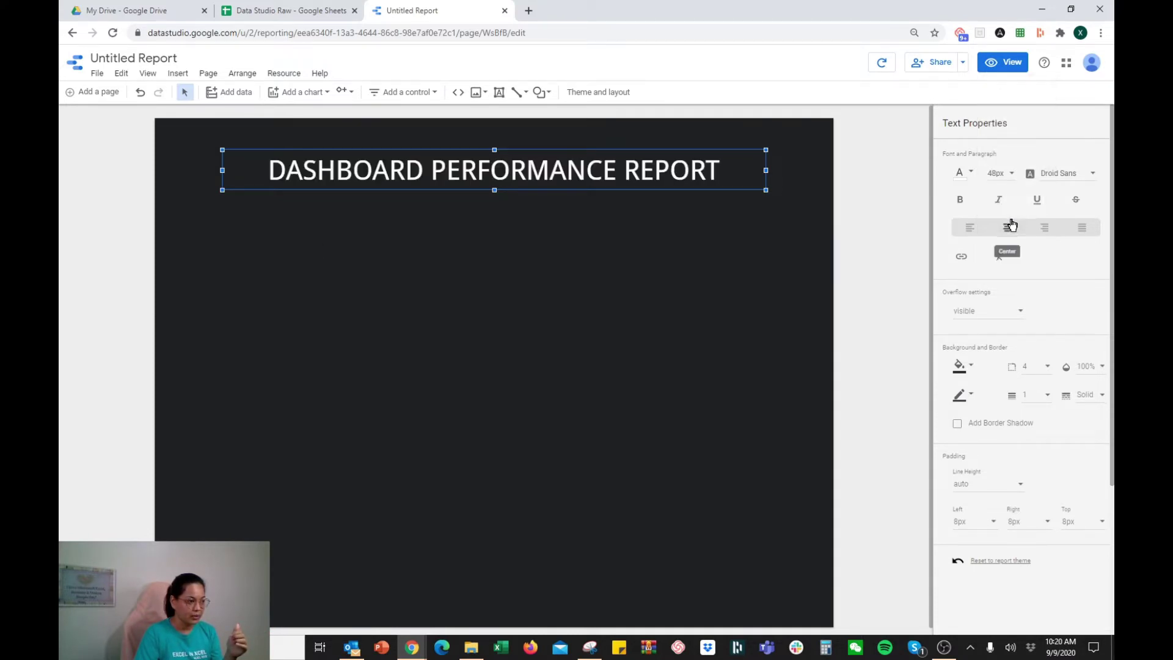
- Format the title text in bold Courier New with a blue font colour
click(1058, 172)
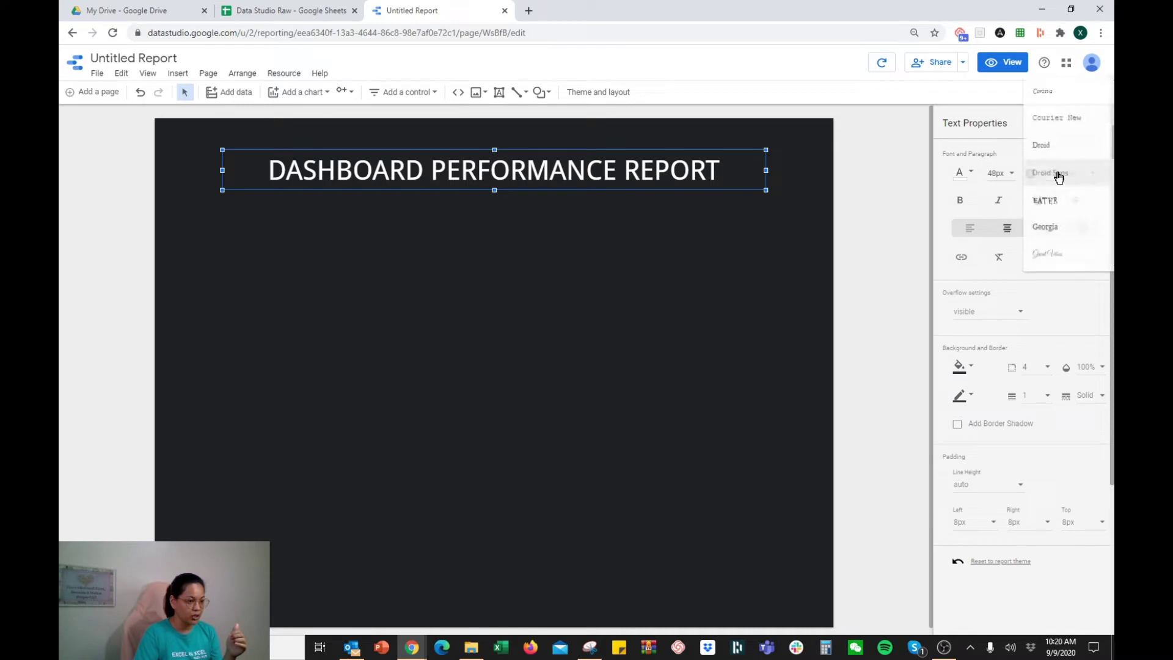
click(1060, 118)
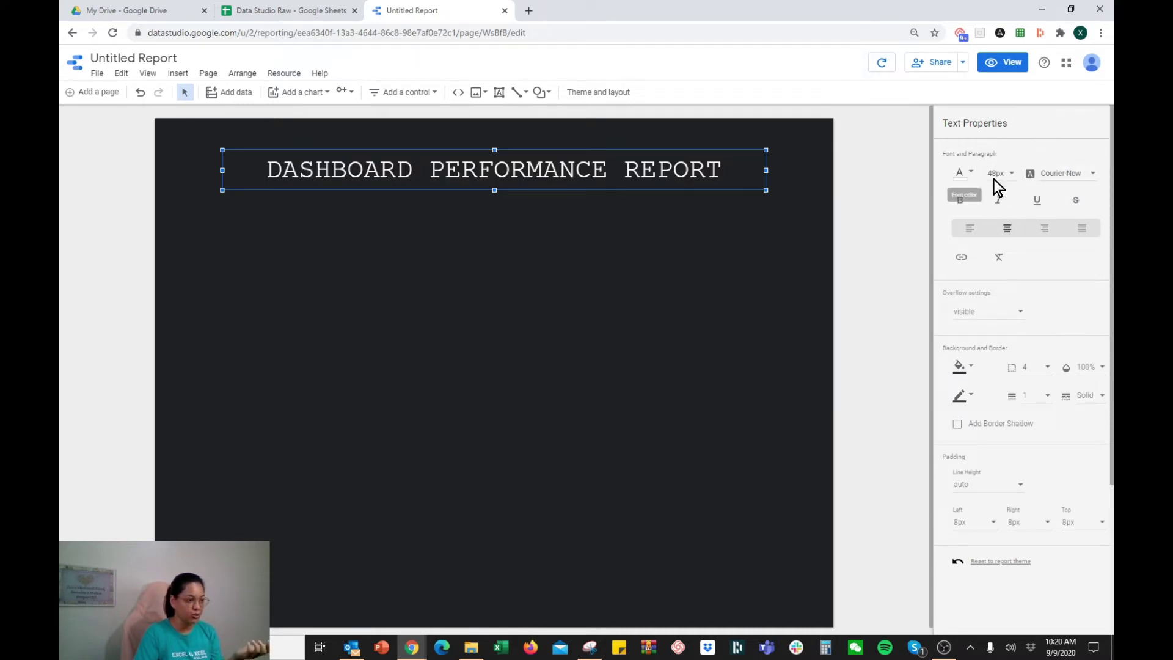
click(959, 205)
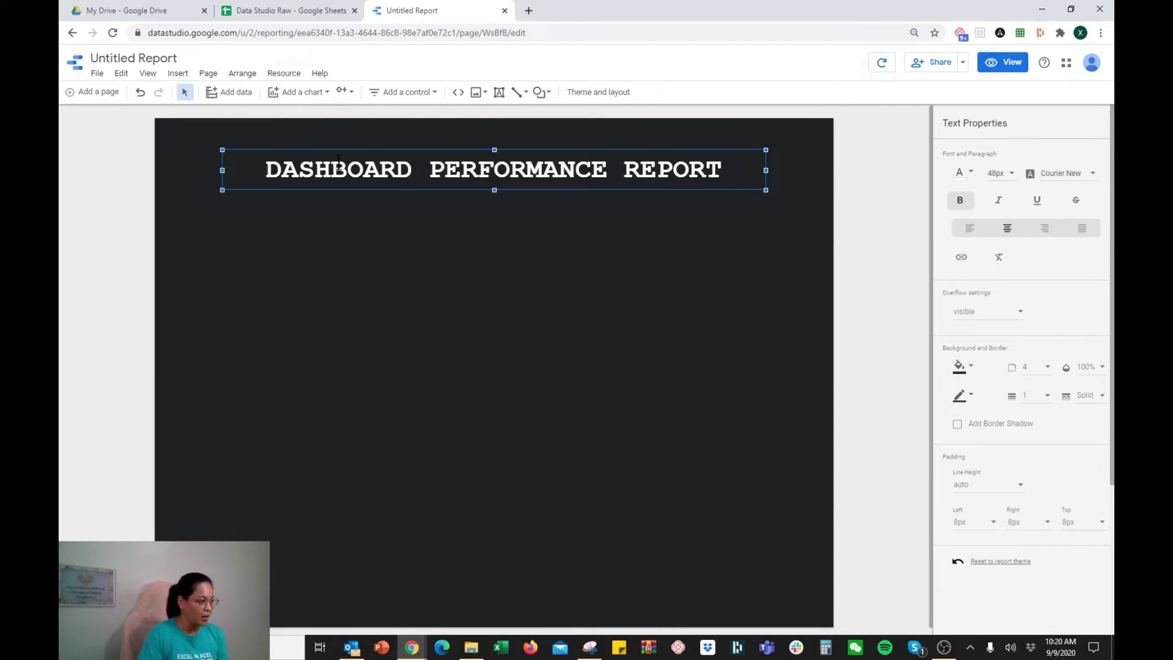
click(968, 173)
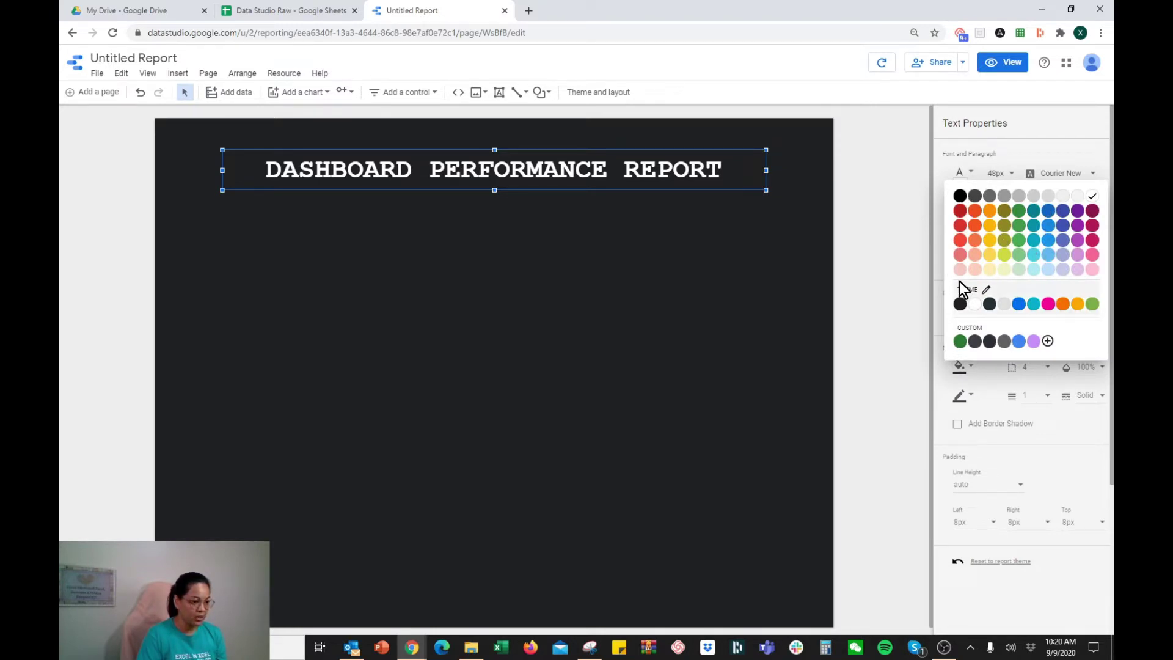
click(1049, 233)
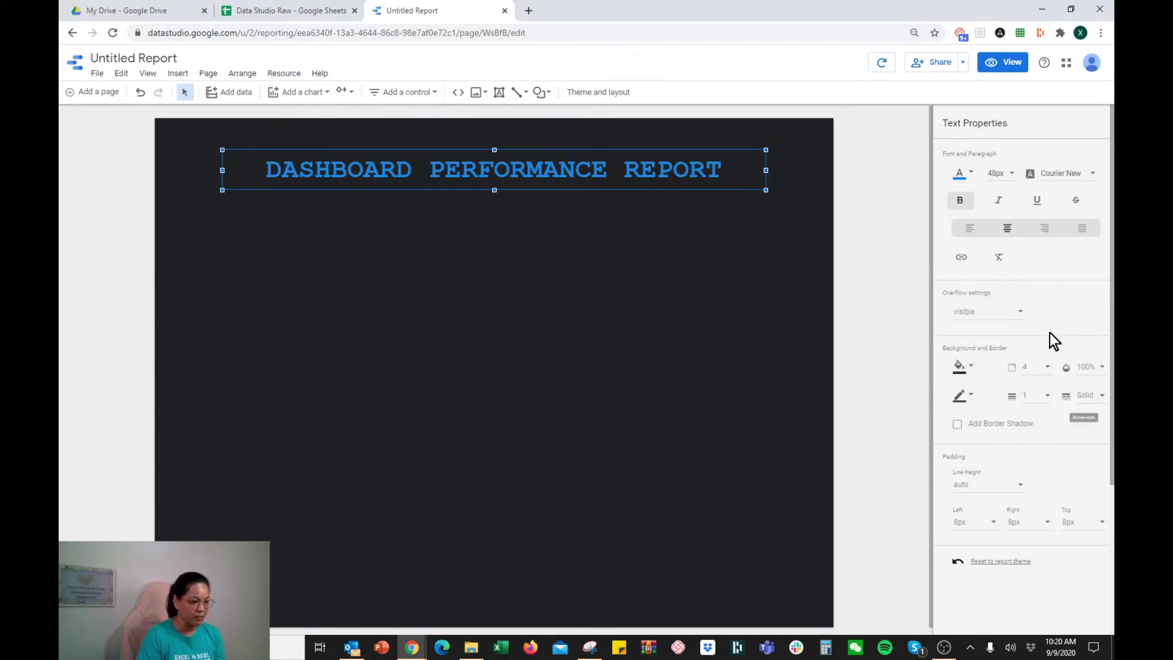
- Fill the title box with a light orange background and move it up close to the page's upper edge
scroll(1032, 330, down, 2)
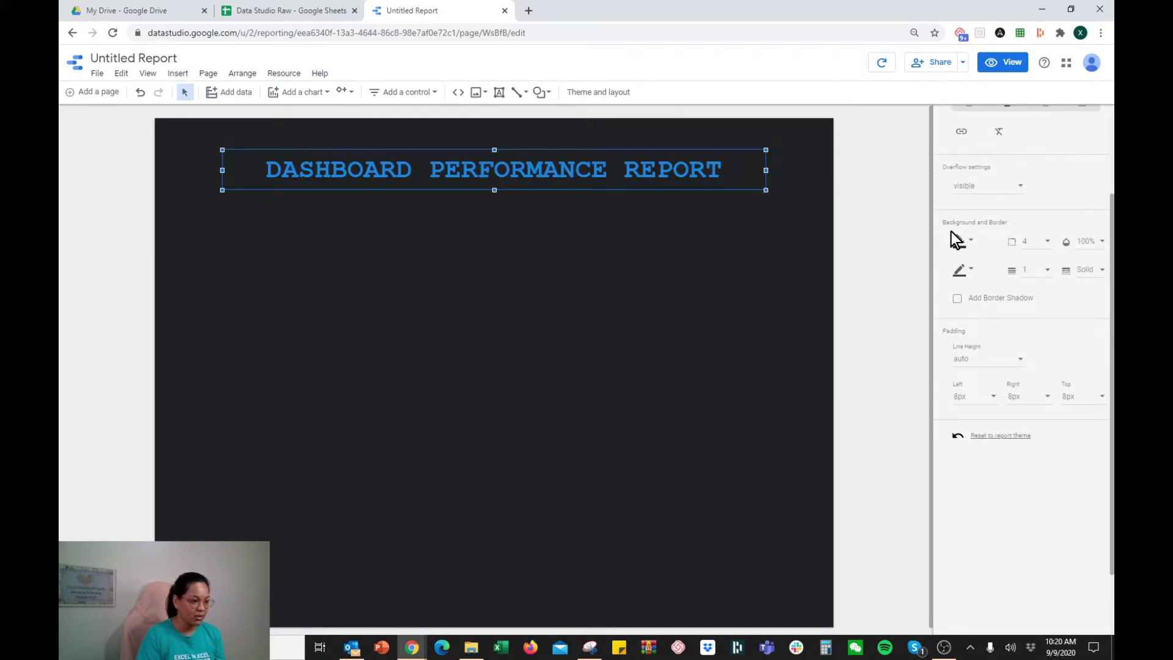
click(972, 245)
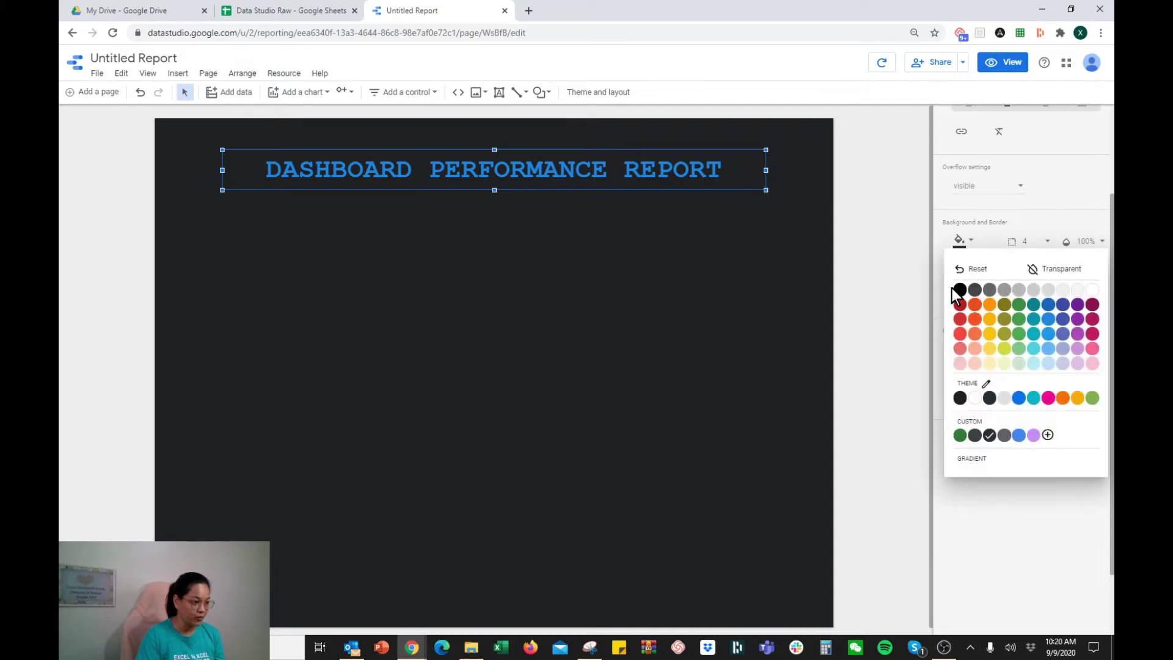
click(976, 324)
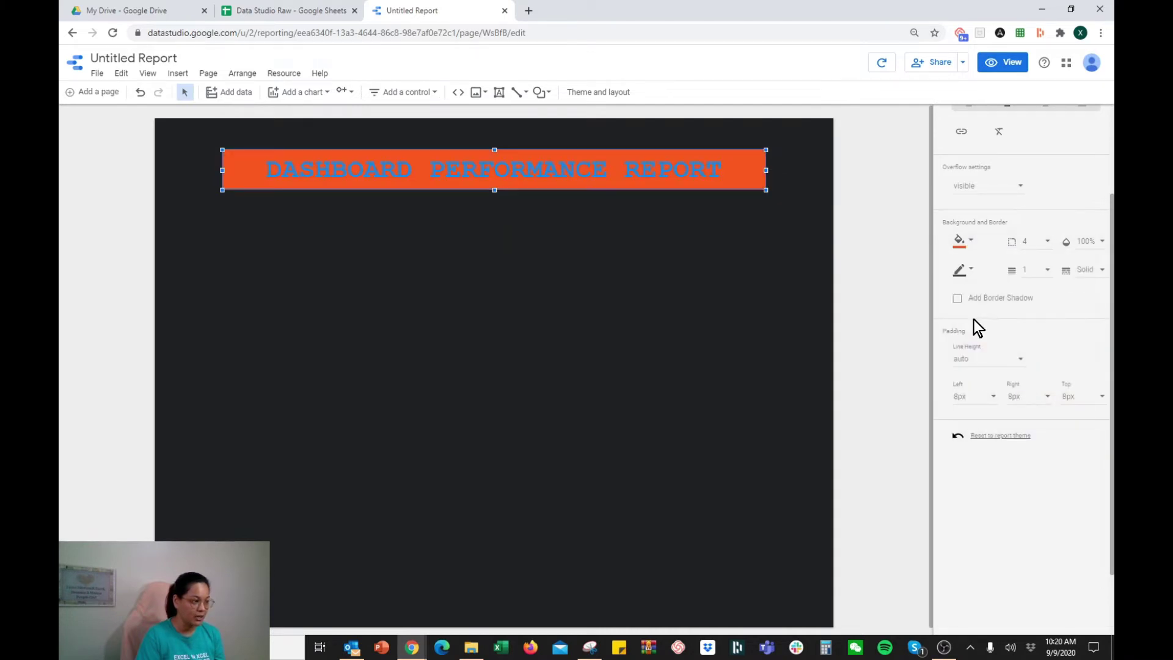
click(972, 244)
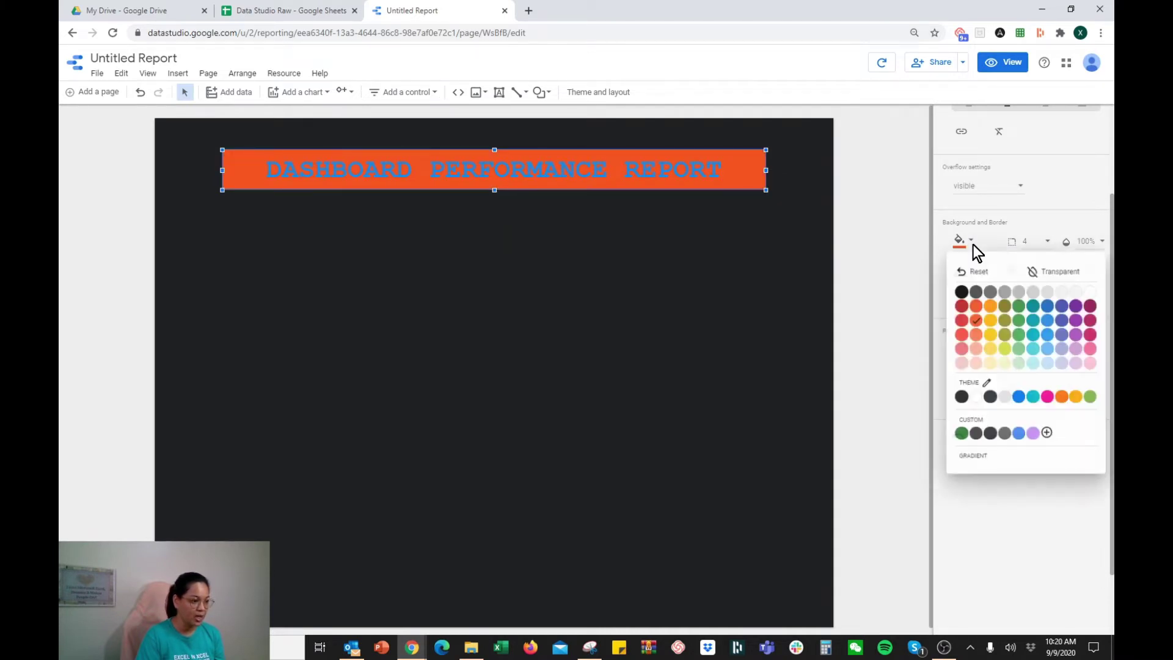
click(969, 349)
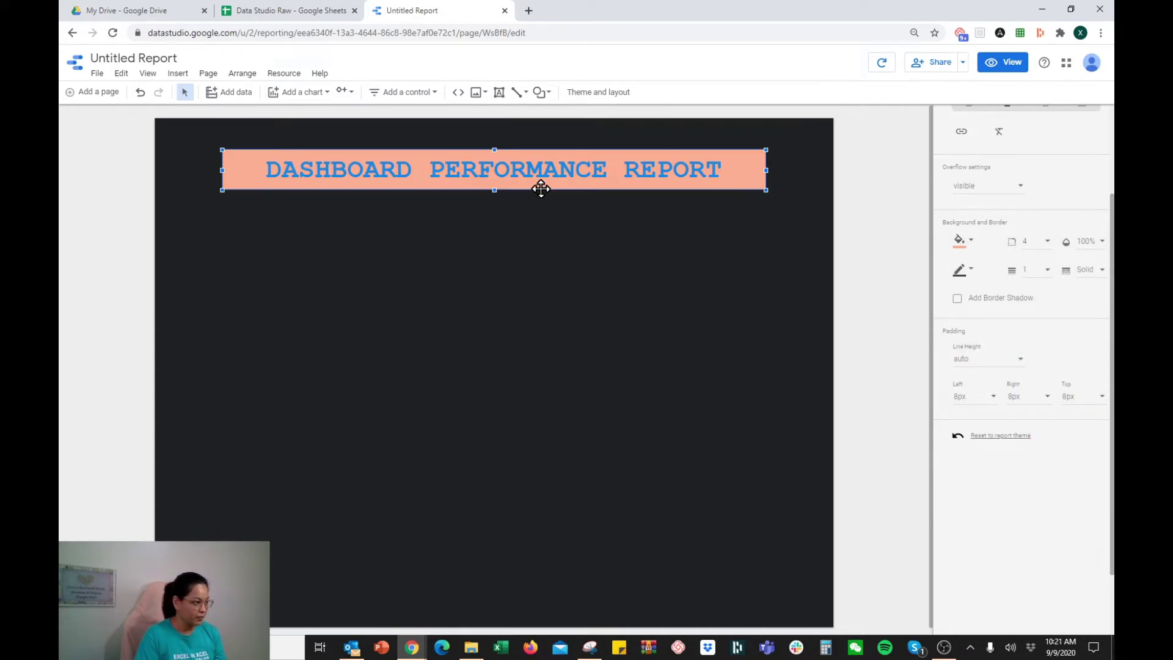
drag(537, 185, 543, 171)
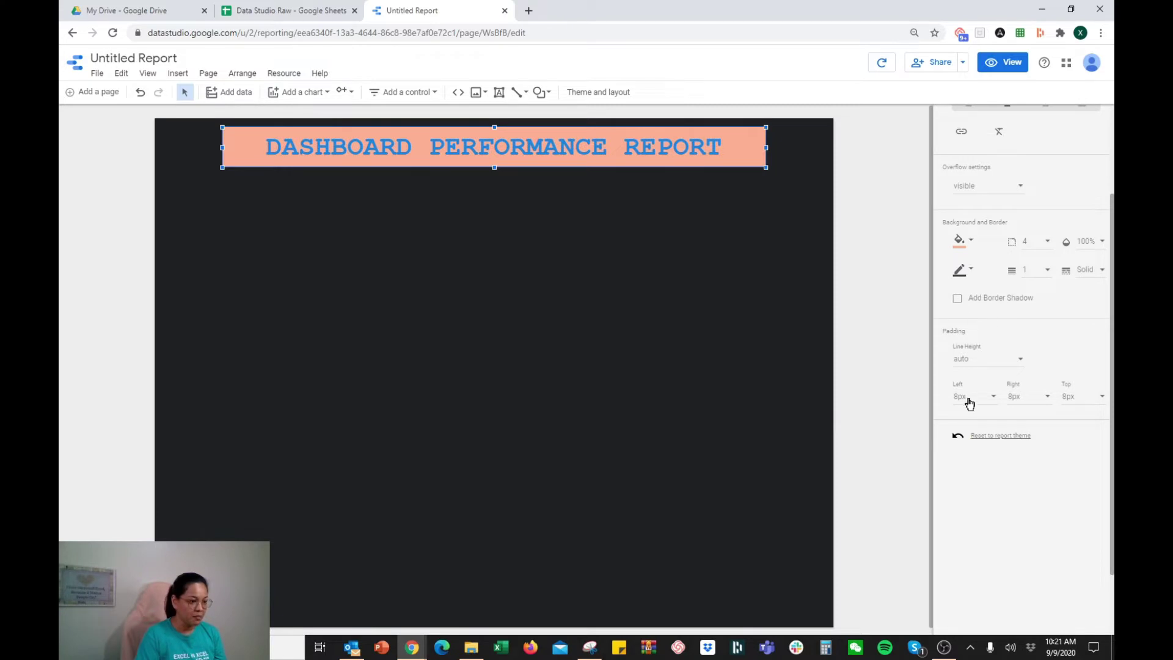
click(268, 243)
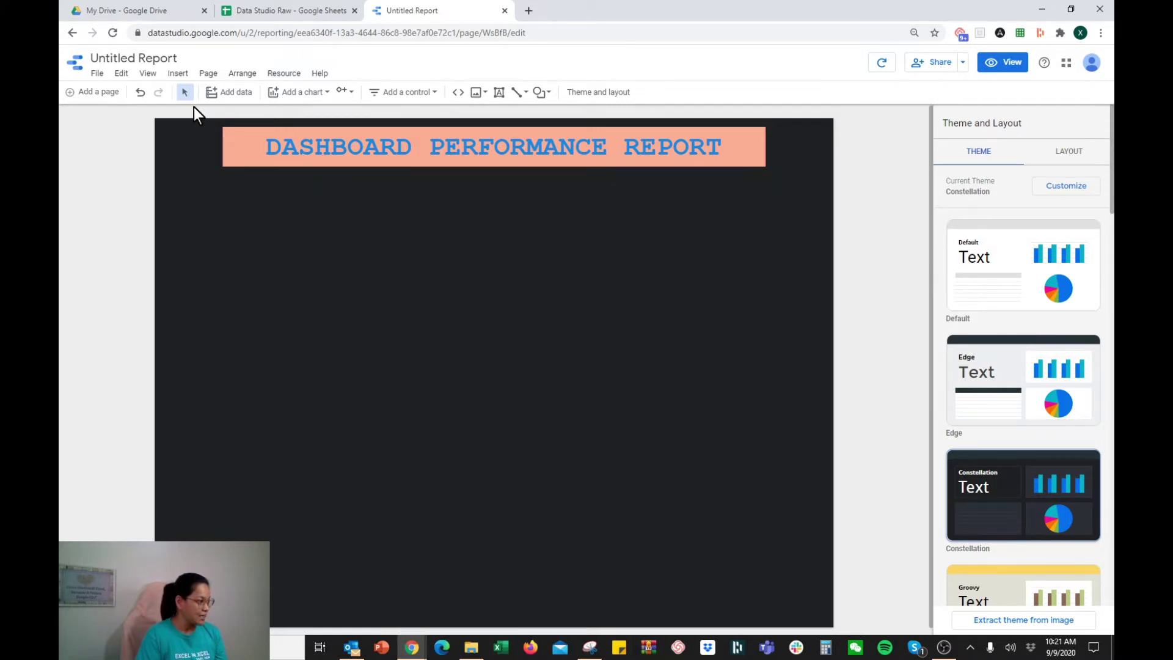
- Rename the report as Dashboard Report
triple_click(150, 57)
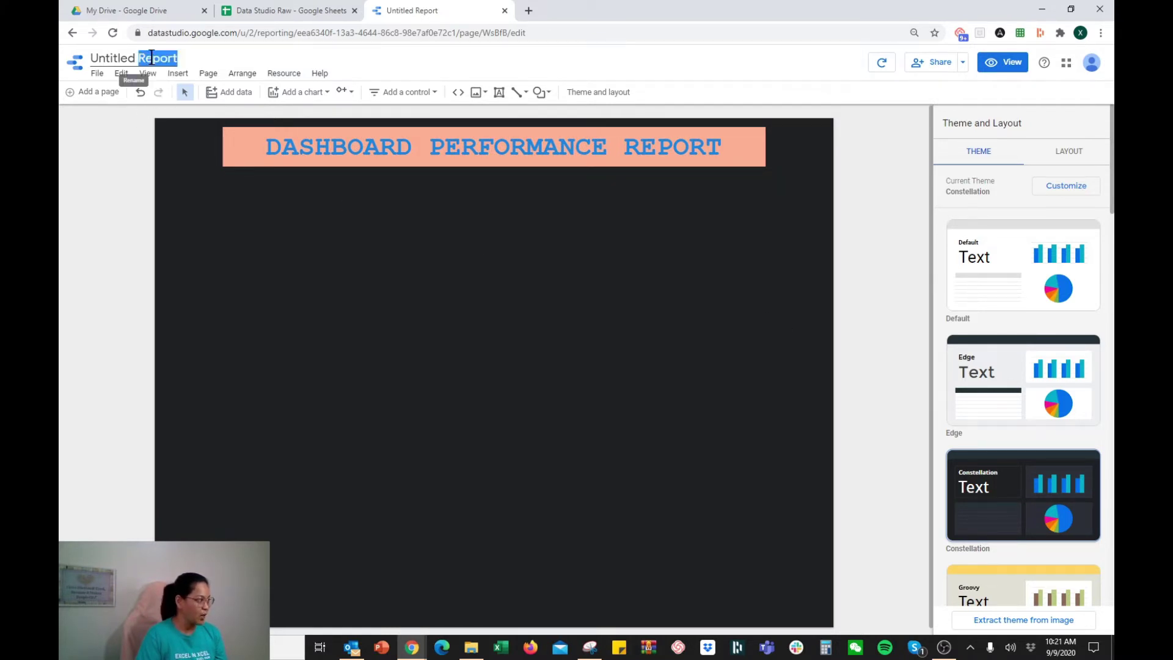
text(dASHBOAR)
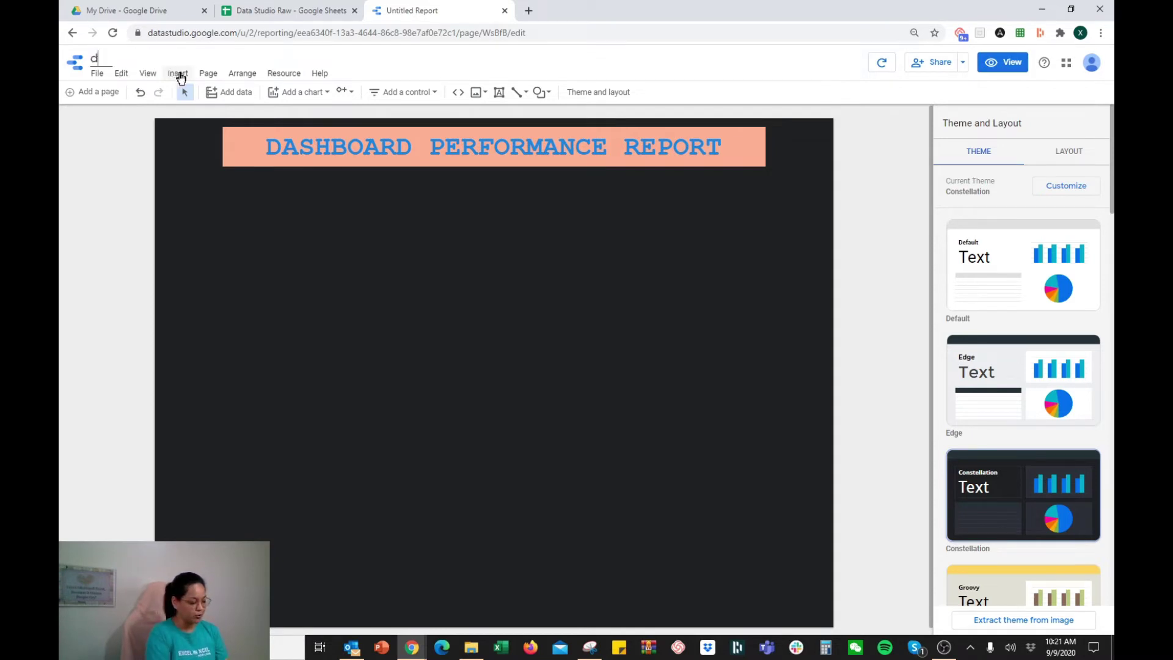
key(BackSpace)
key(BackSpace)
key(BackSpace)
key(BackSpace)
key(BackSpace)
key(BackSpace)
key(BackSpace)
key(BackSpace)
text(Da)
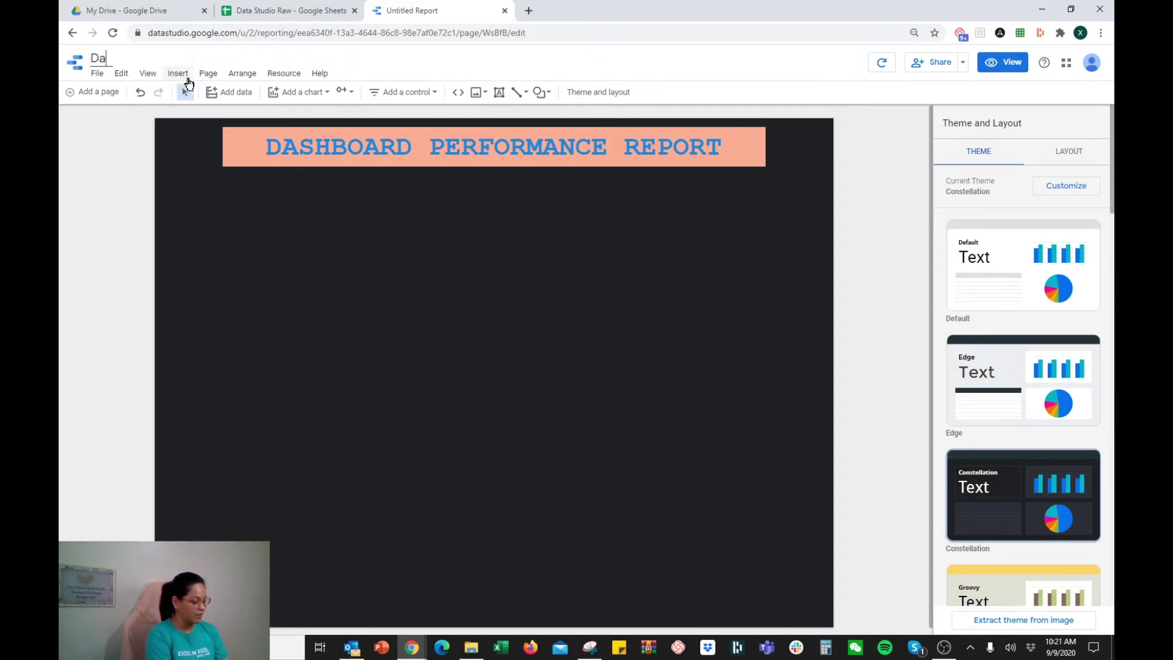
text(shboard R)
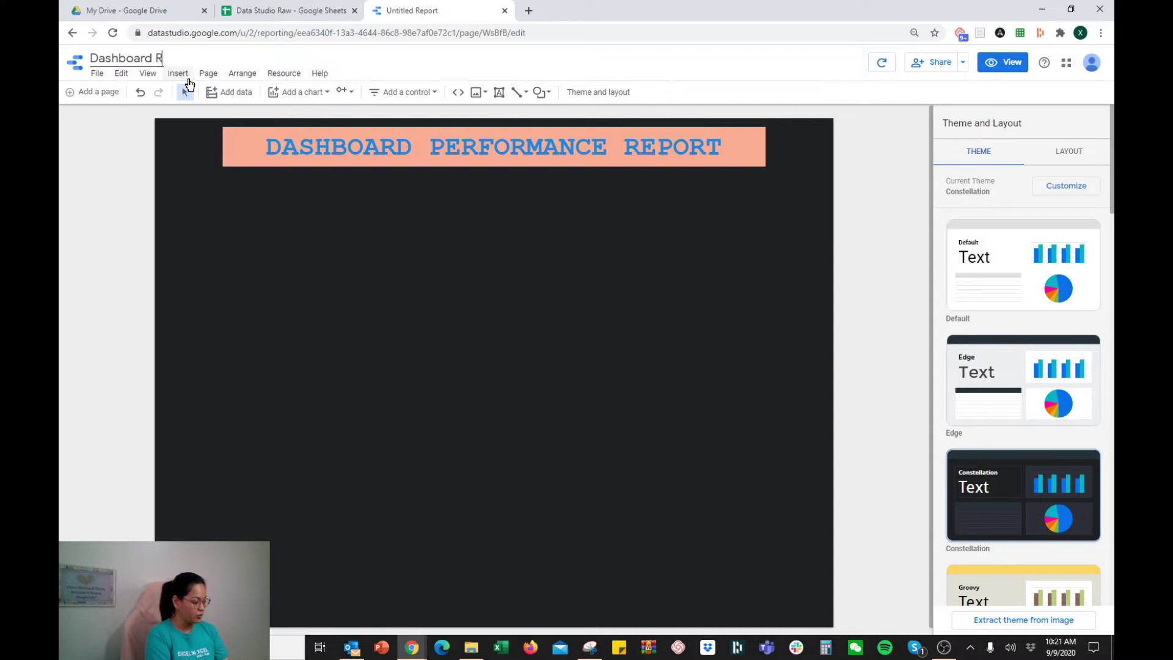
text(eport)
key(Return)
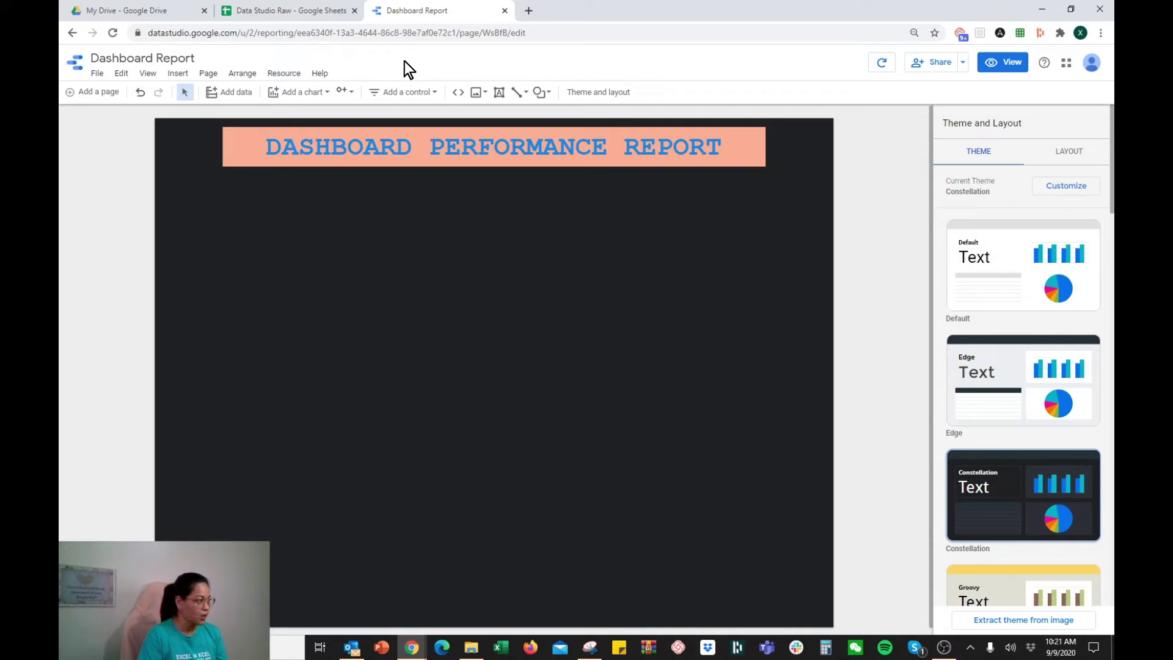
- Insert a donut chart in the lower-left corner of the report page
click(312, 96)
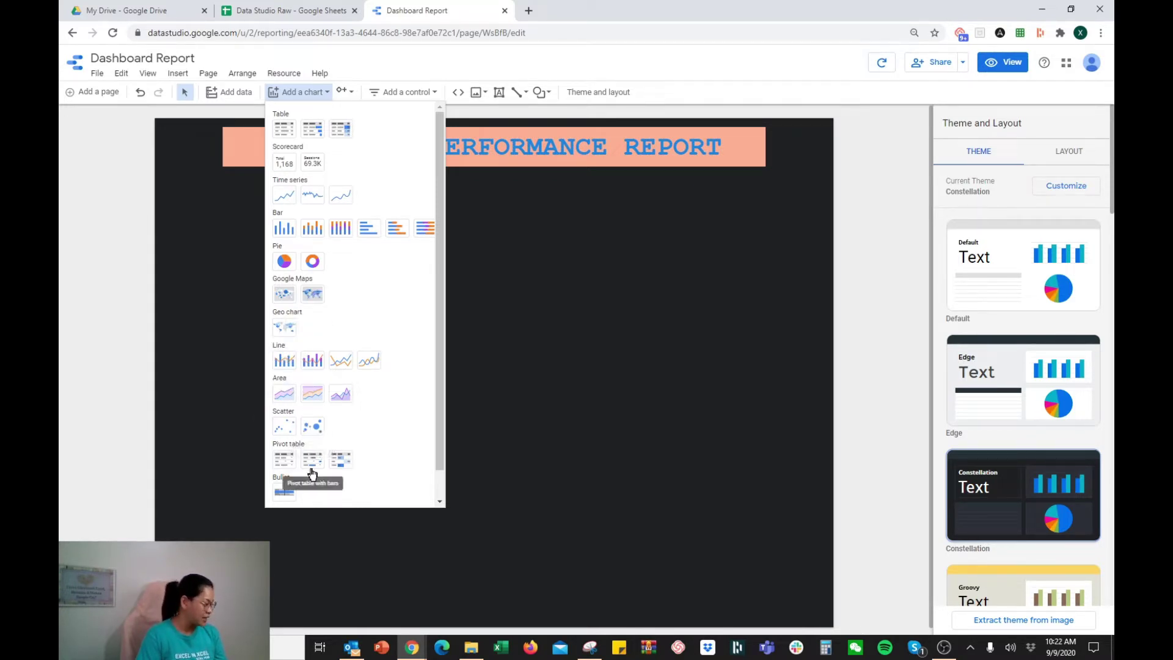
scroll(386, 431, down, 1)
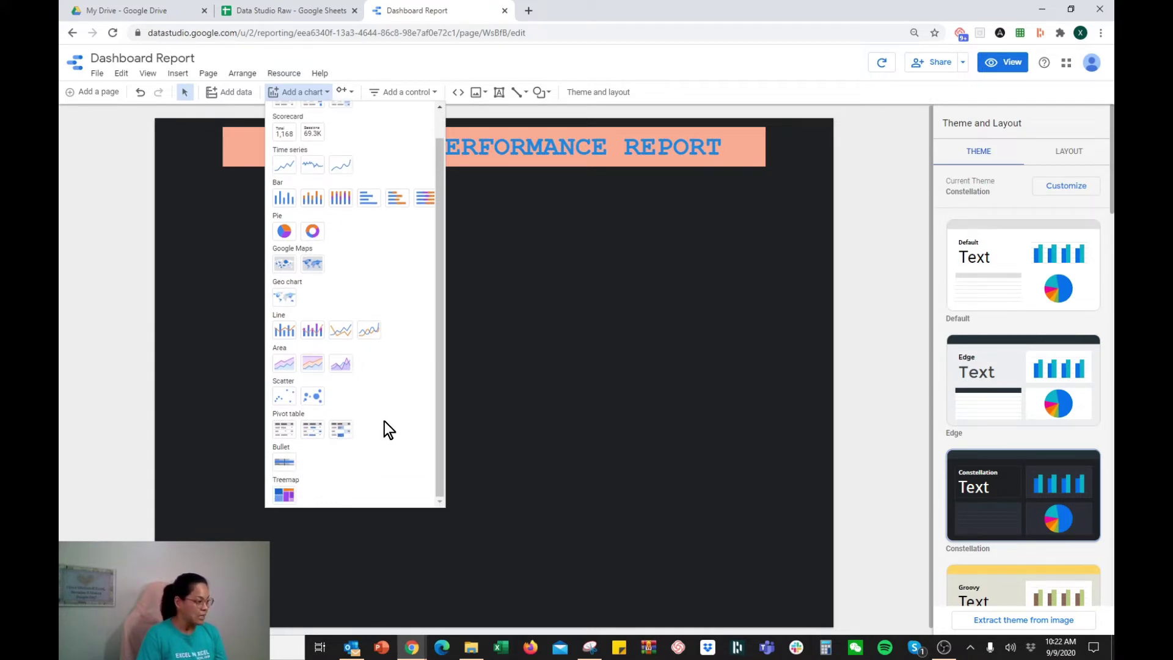
scroll(383, 421, up, 1)
scroll(389, 430, down, 1)
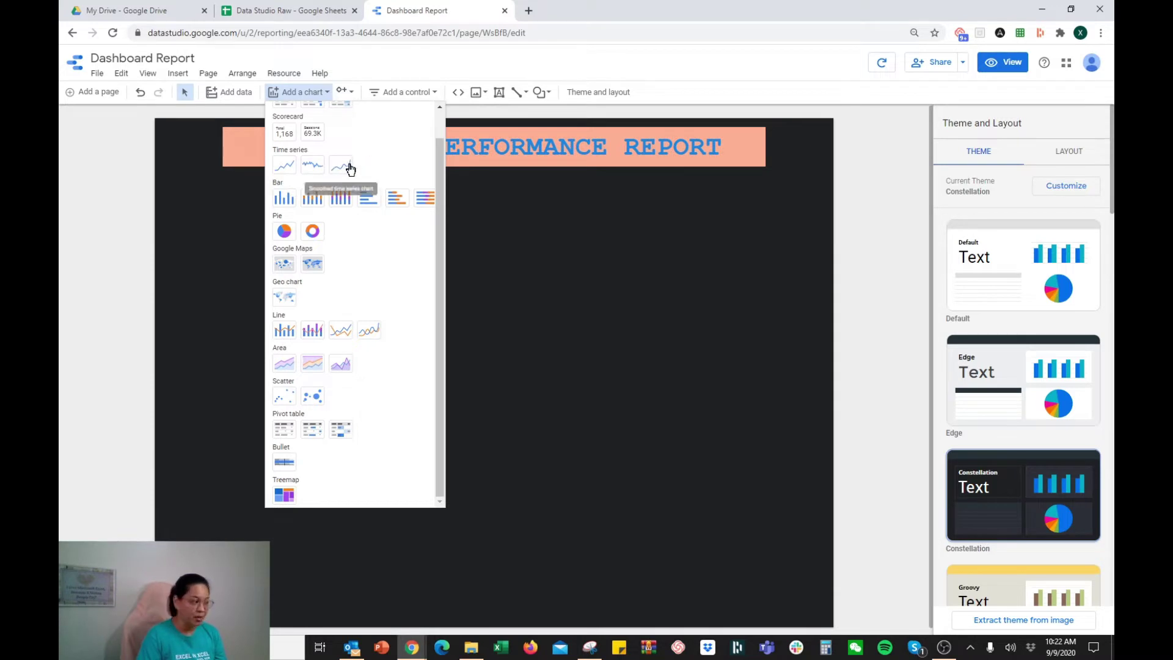
drag(272, 148, 309, 148)
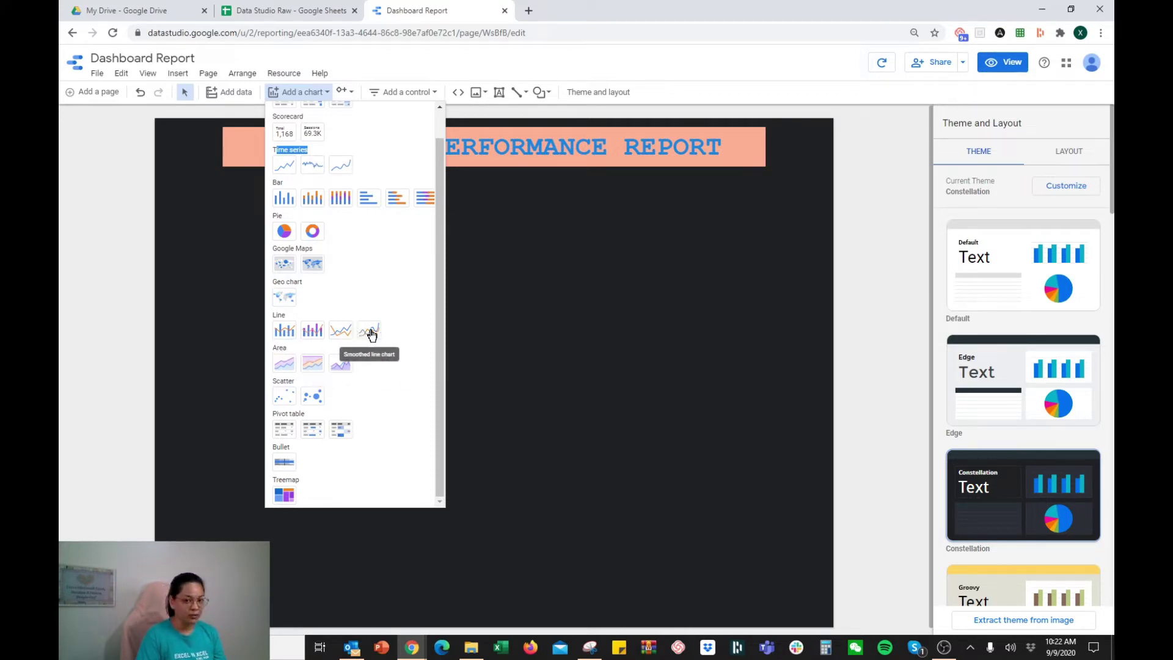
click(313, 232)
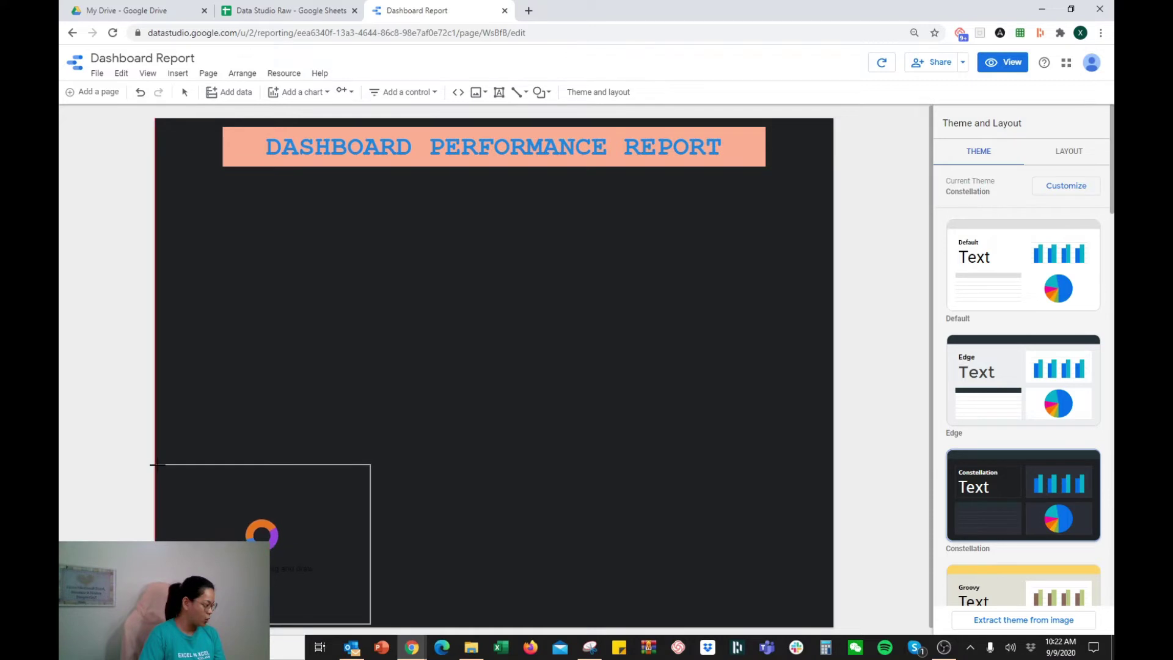
click(156, 463)
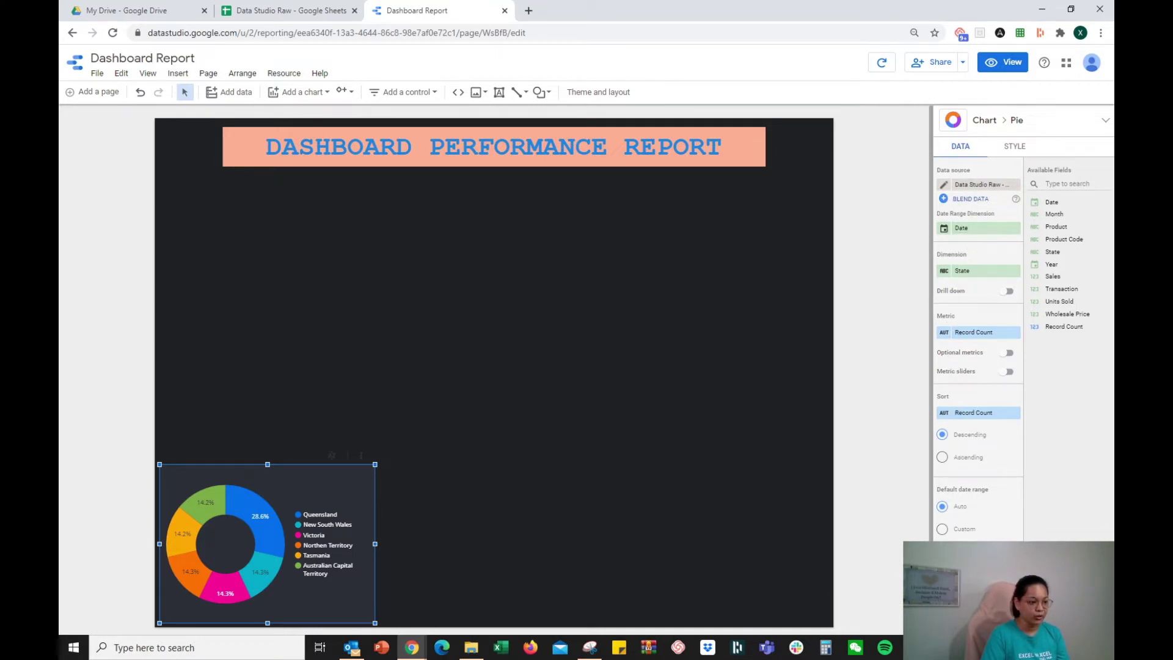
- Change the donut chart's metric to Sales
click(997, 336)
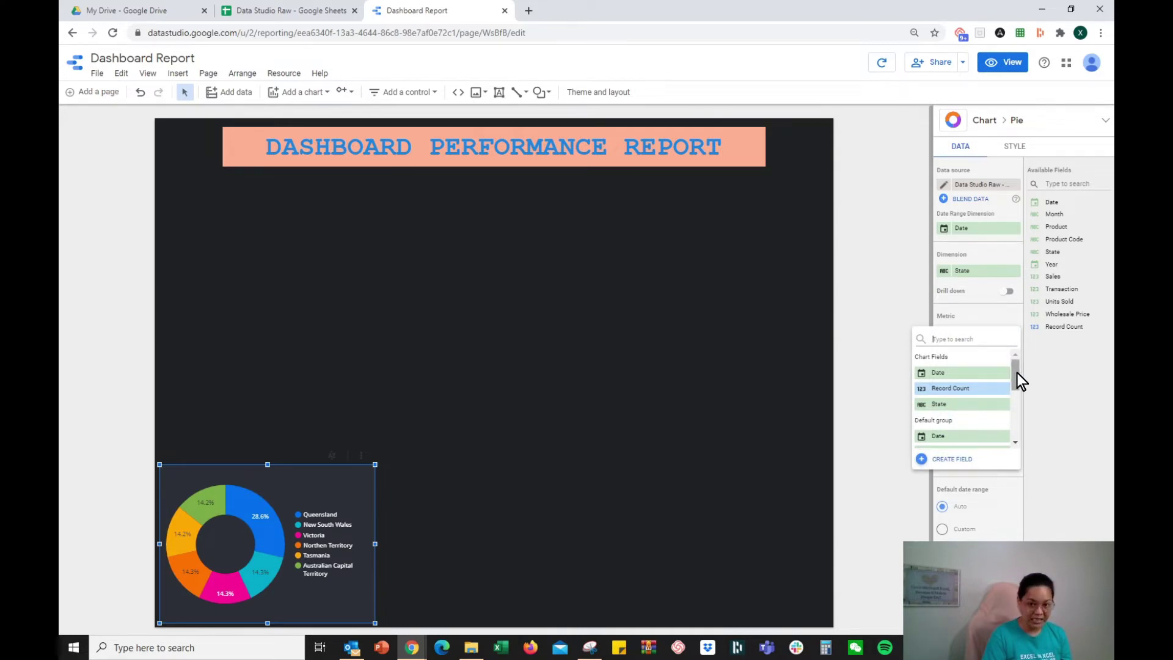
drag(1016, 372, 1014, 413)
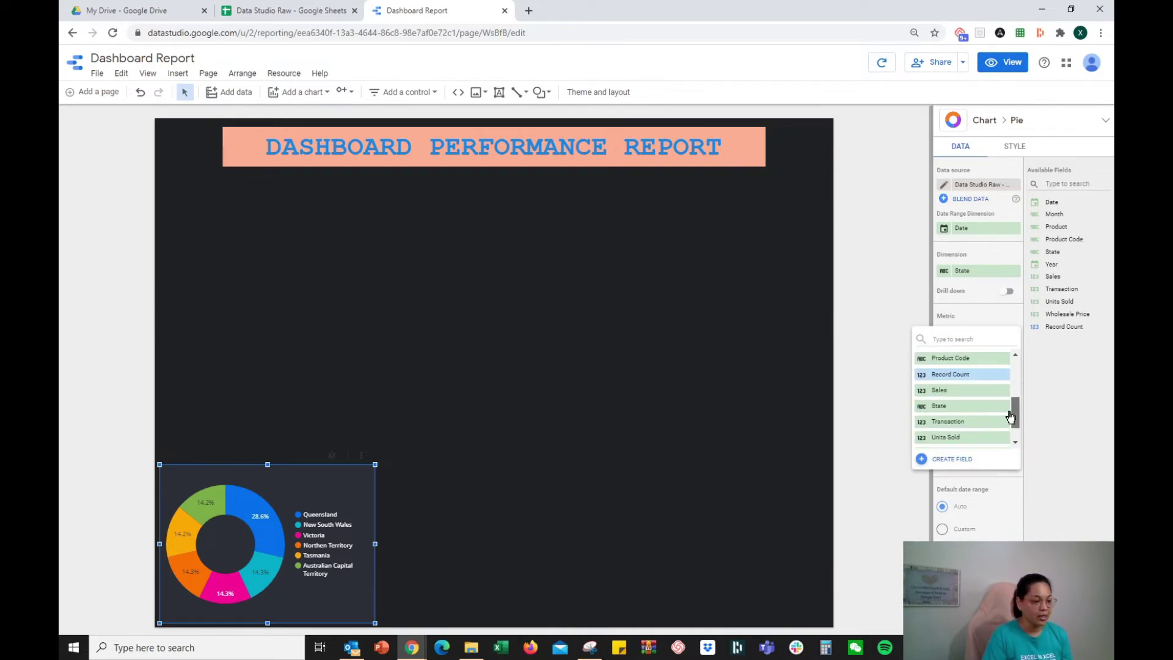
click(945, 392)
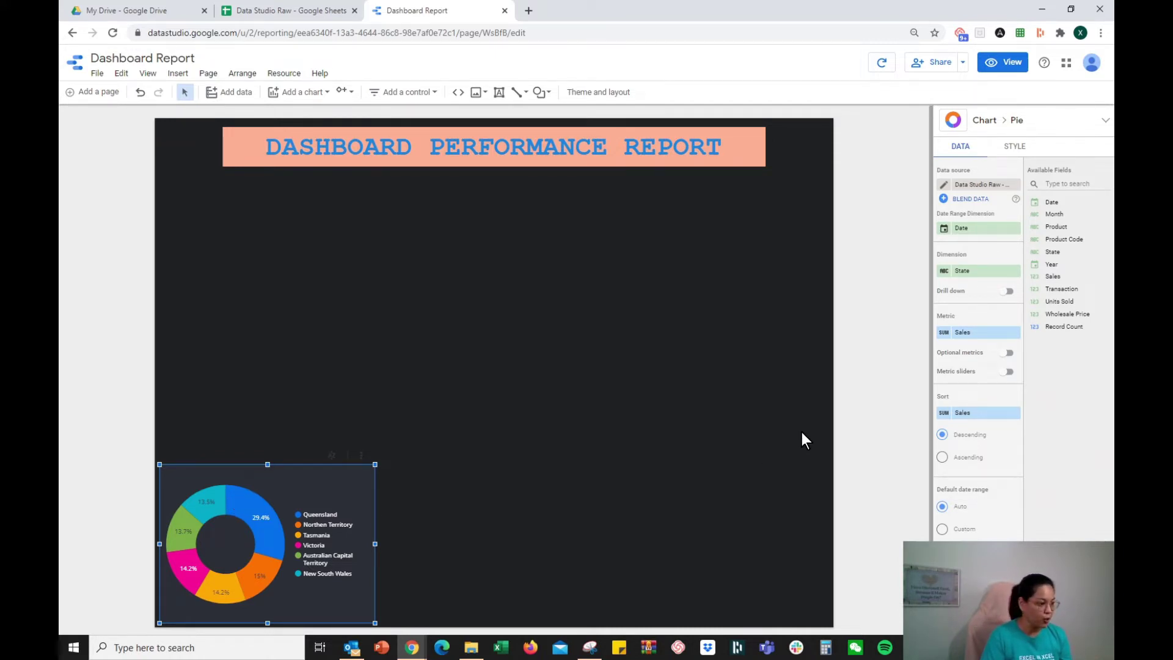
click(979, 276)
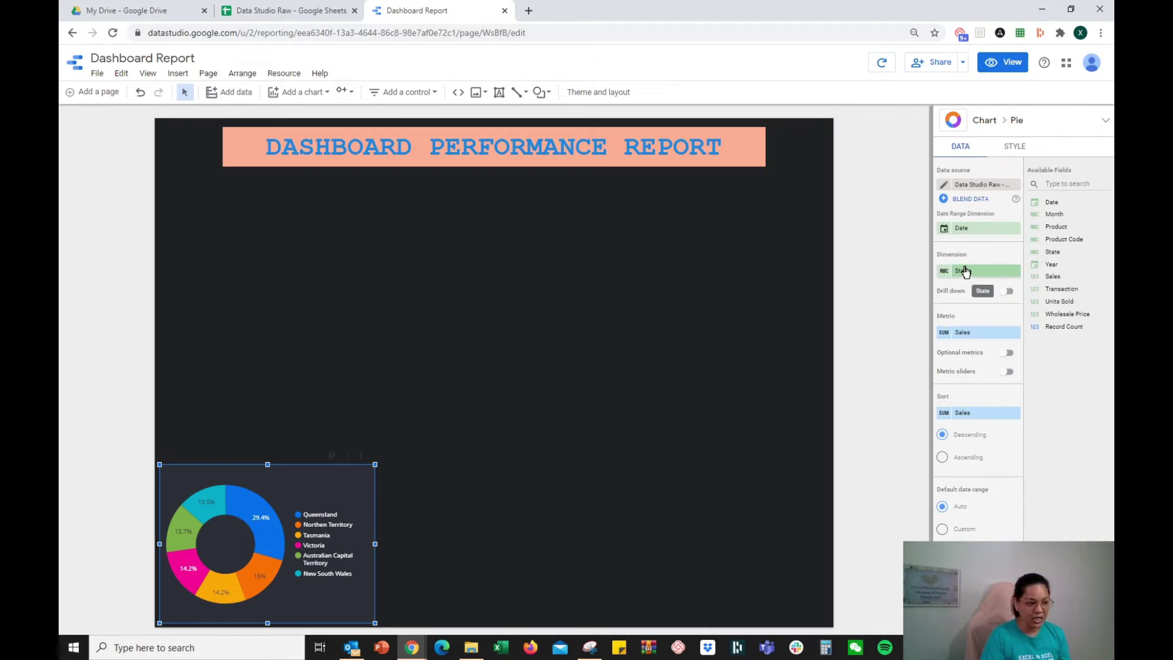
click(963, 266)
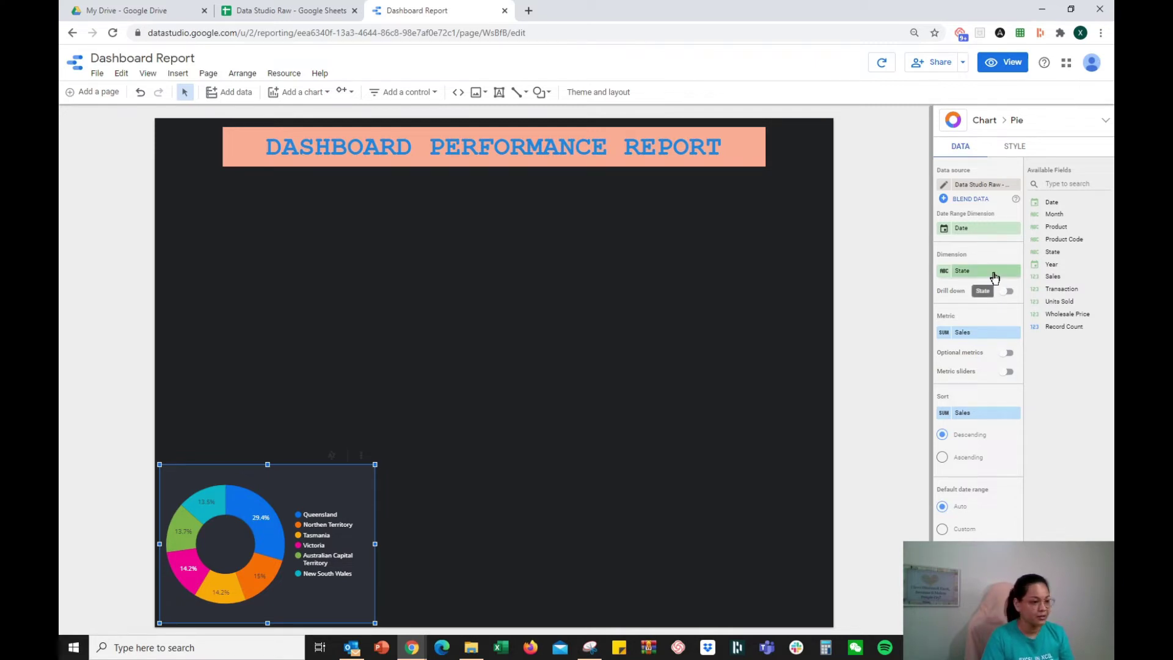
click(724, 409)
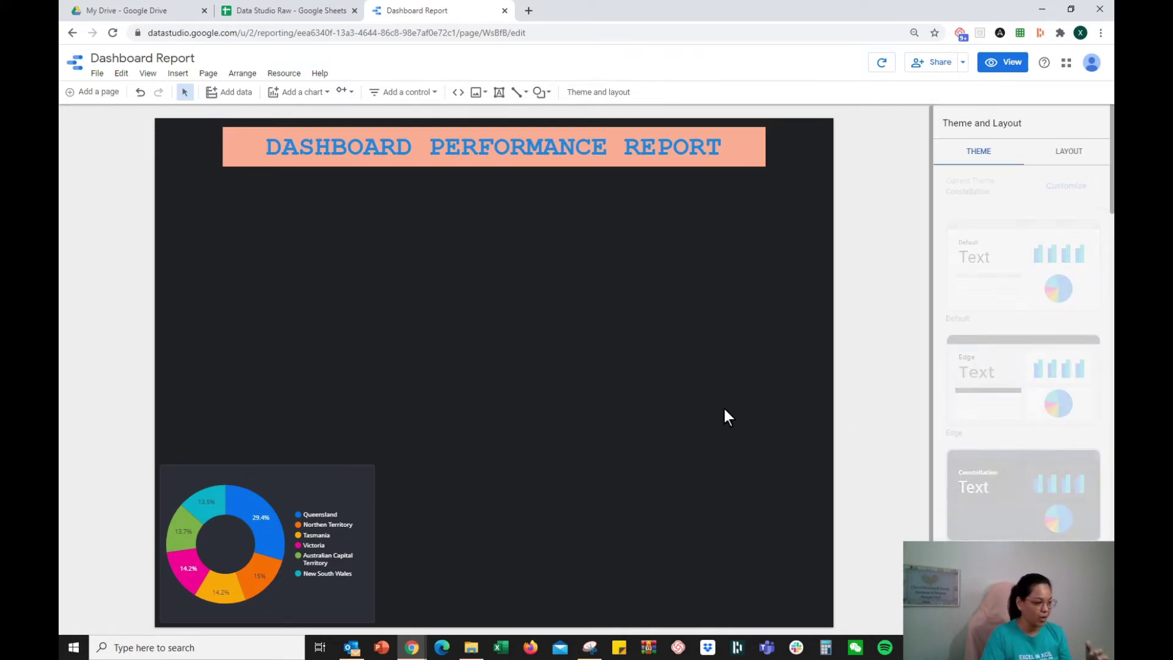
click(356, 478)
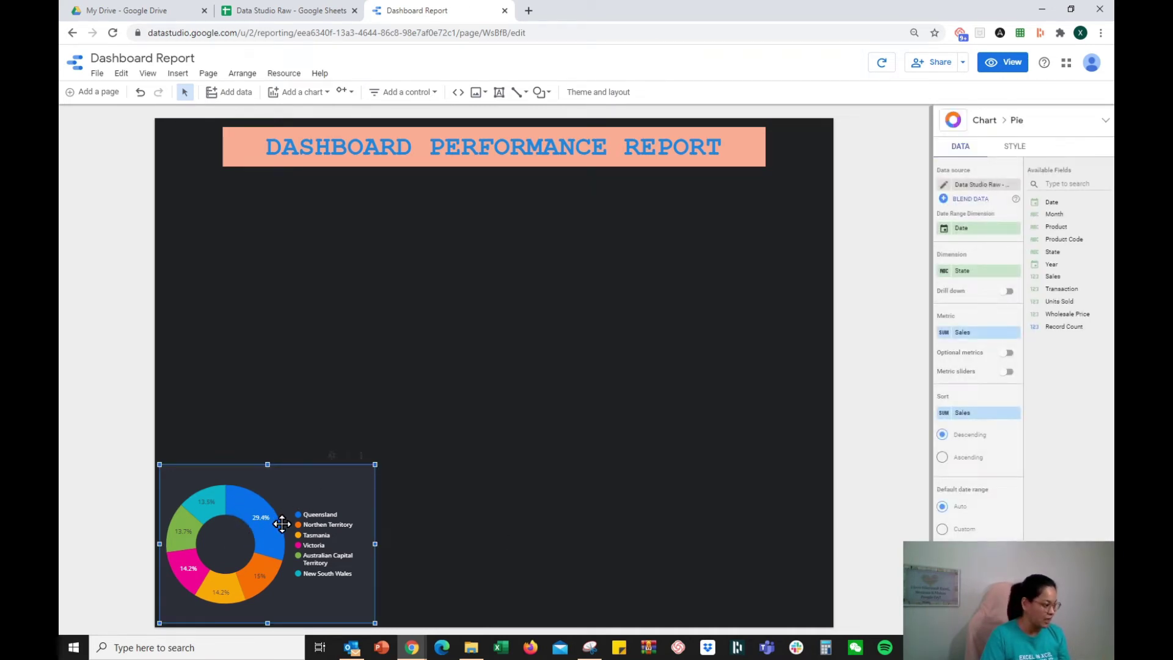
click(420, 514)
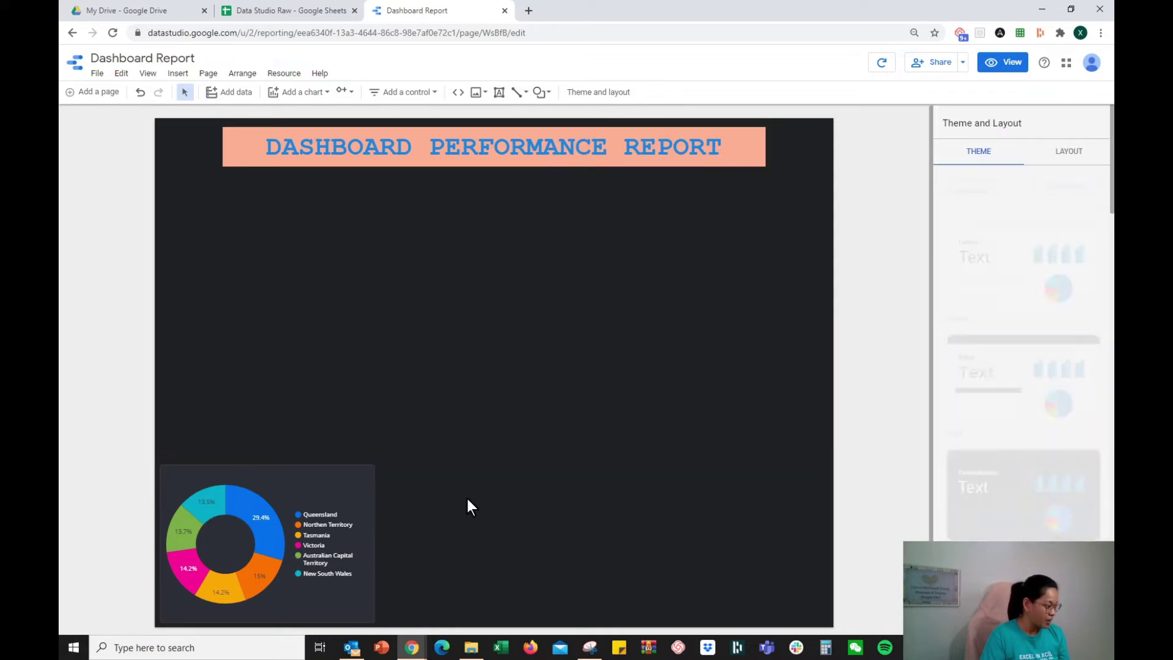
- Insert a smoothed line chart beside the donut chart and widen it to the page's right edge
click(308, 98)
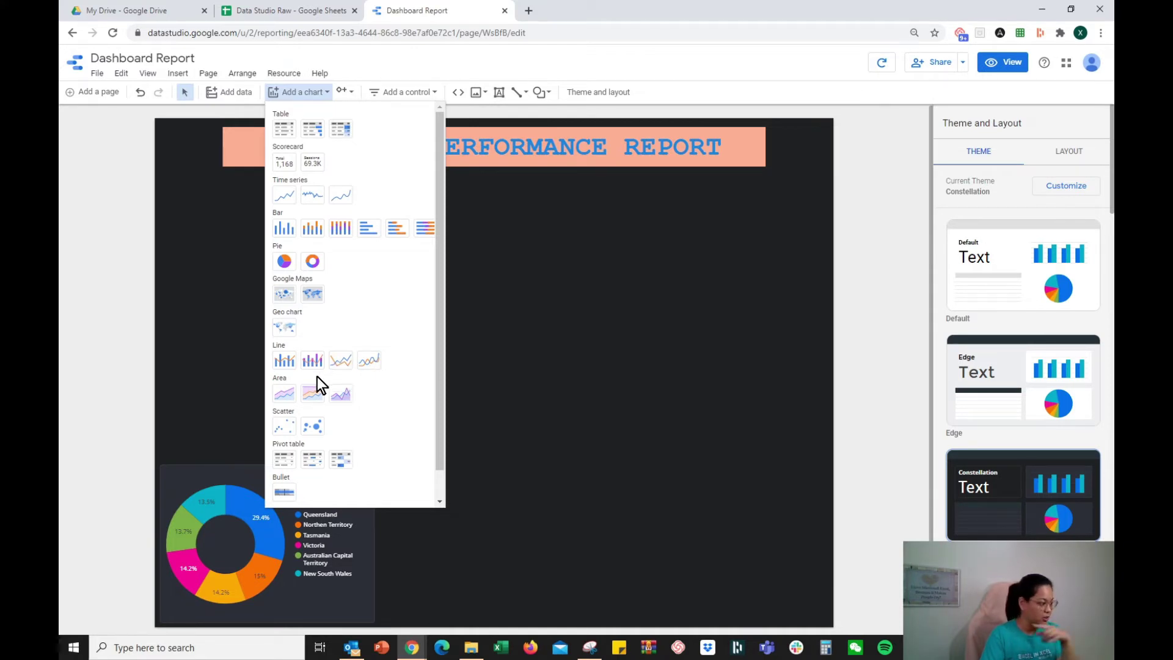
click(366, 358)
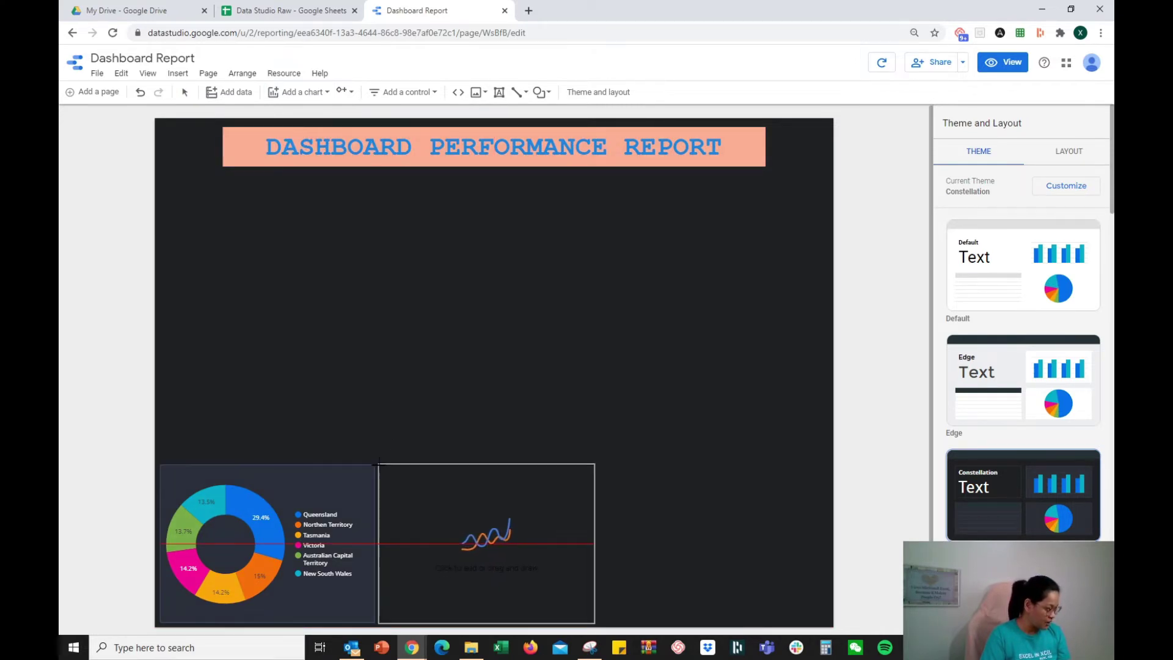
click(379, 464)
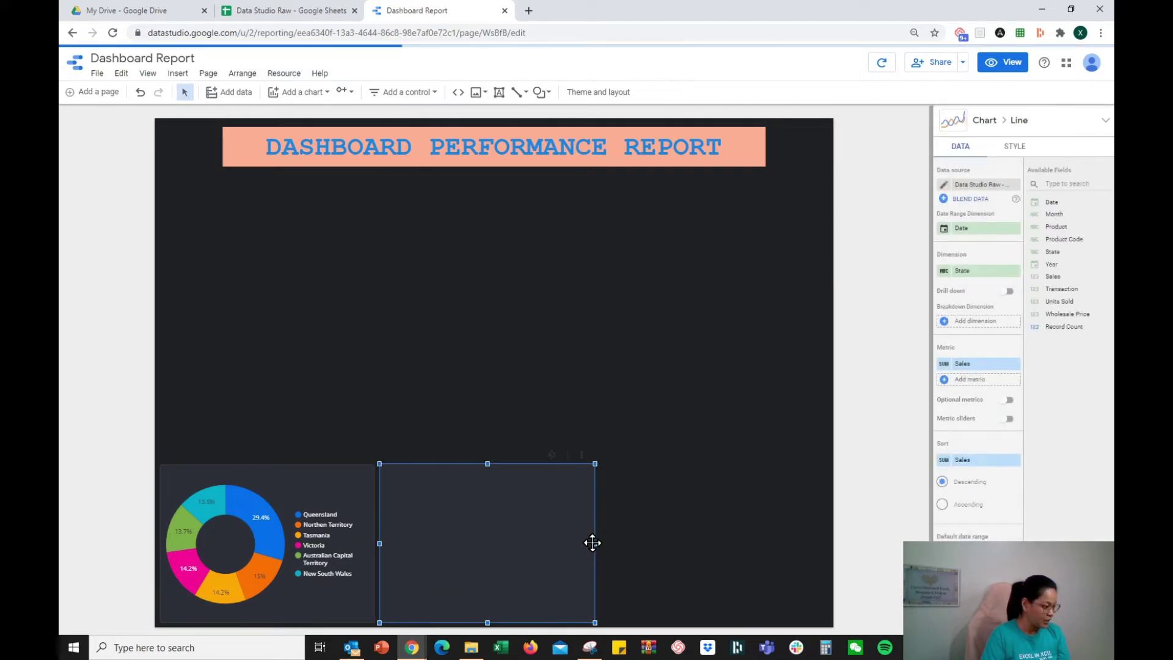
drag(593, 543, 730, 544)
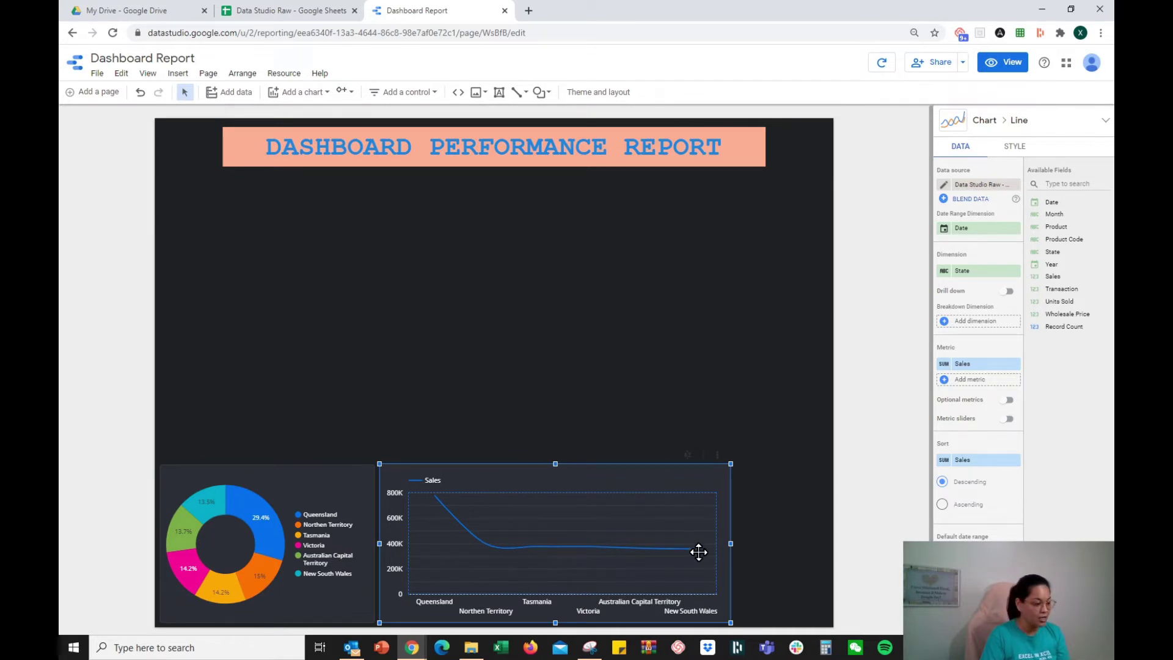
drag(729, 541, 829, 544)
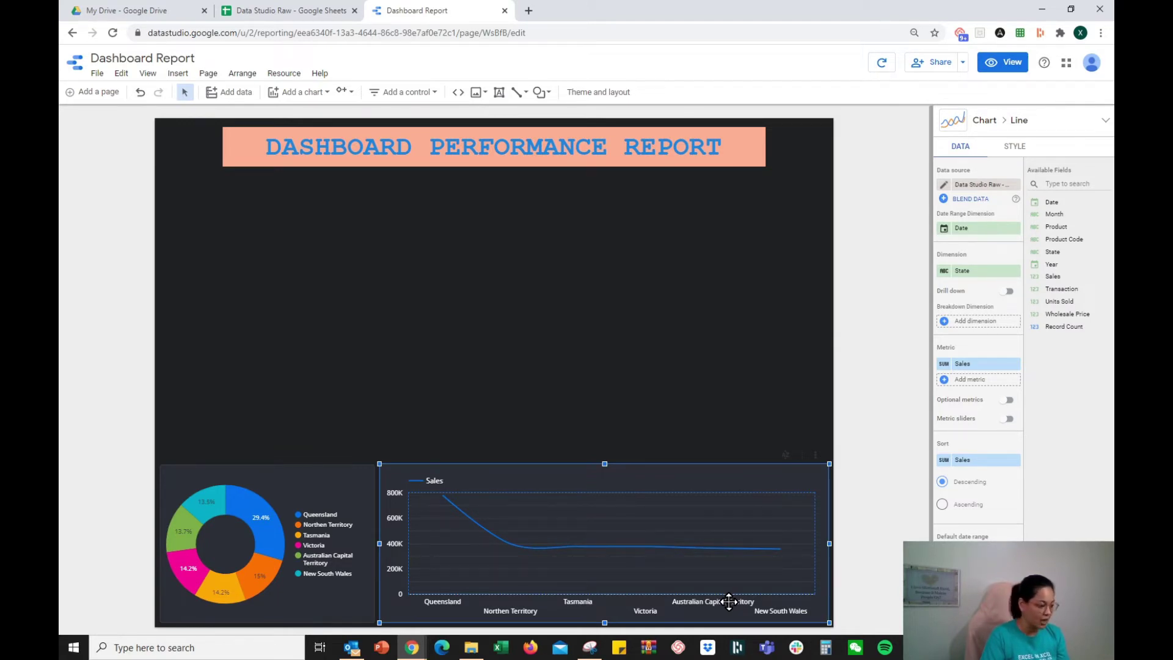
- Set the line chart's dimension to Month and sort it by Month in ascending order
click(973, 271)
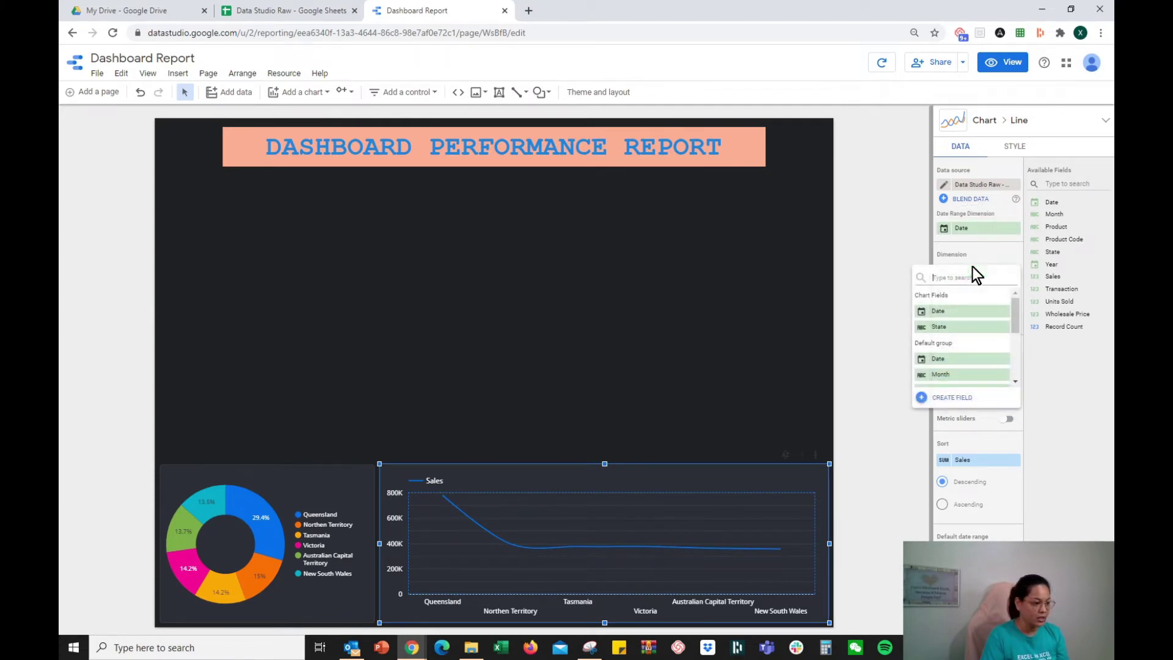
click(968, 374)
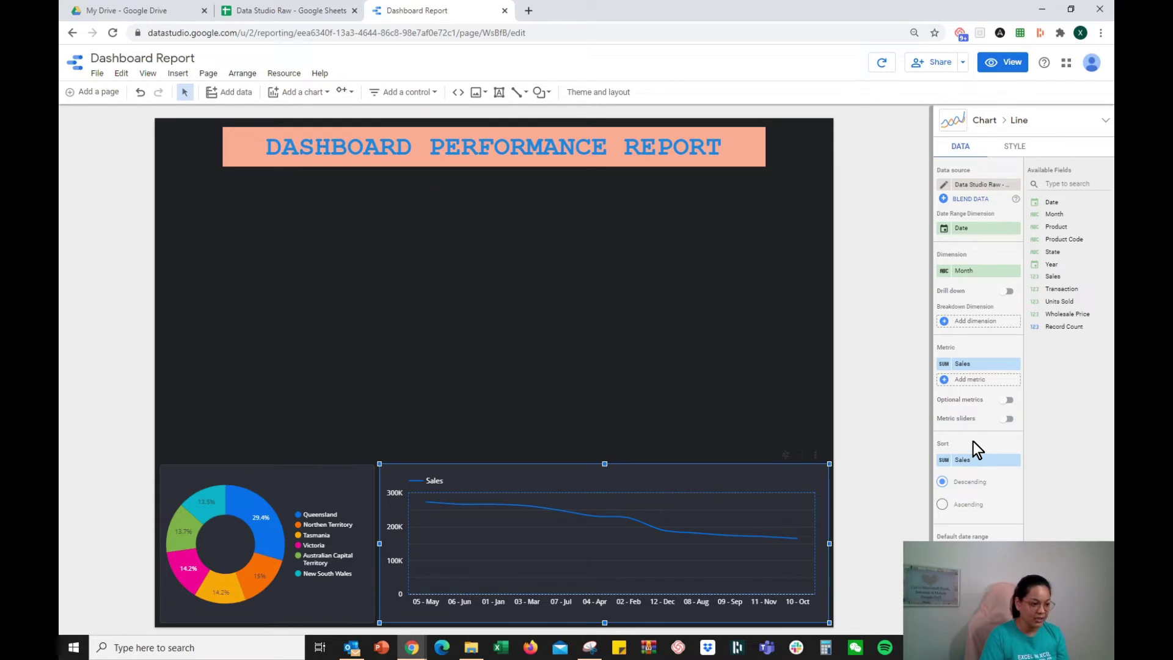
scroll(973, 441, down, 1)
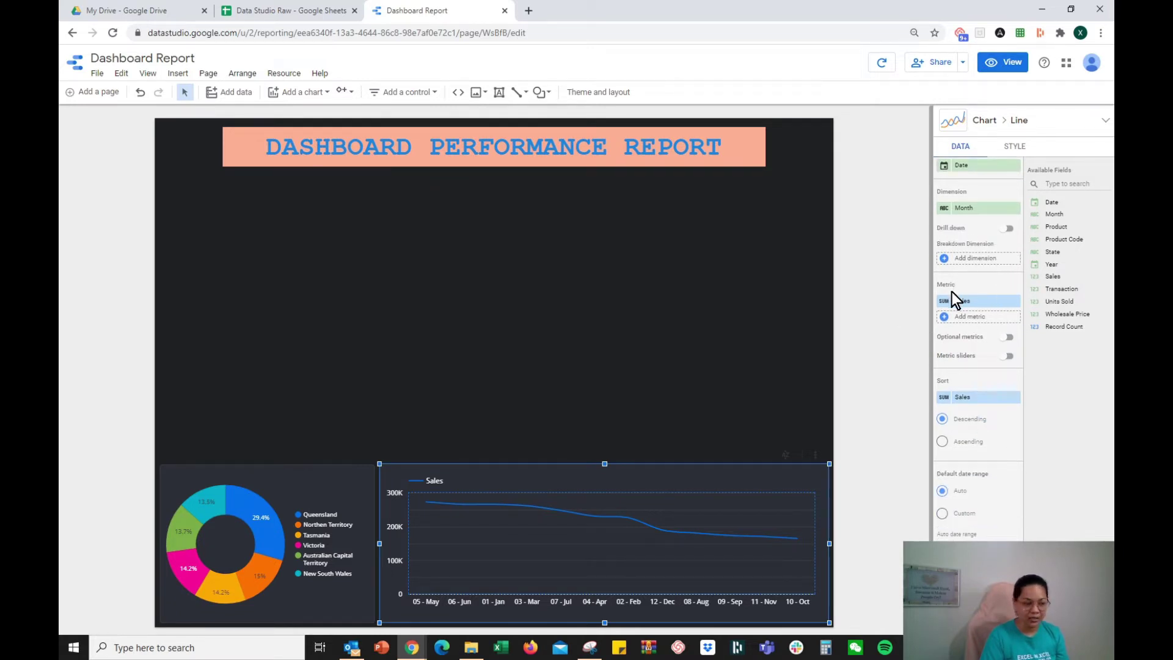
click(976, 307)
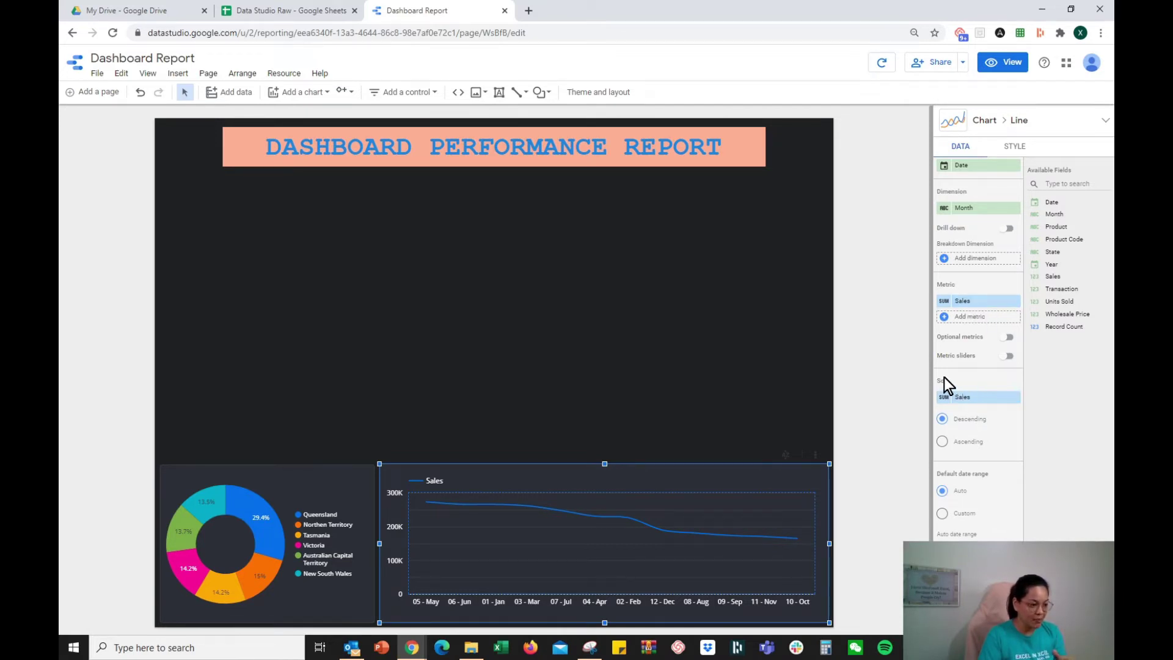
click(984, 403)
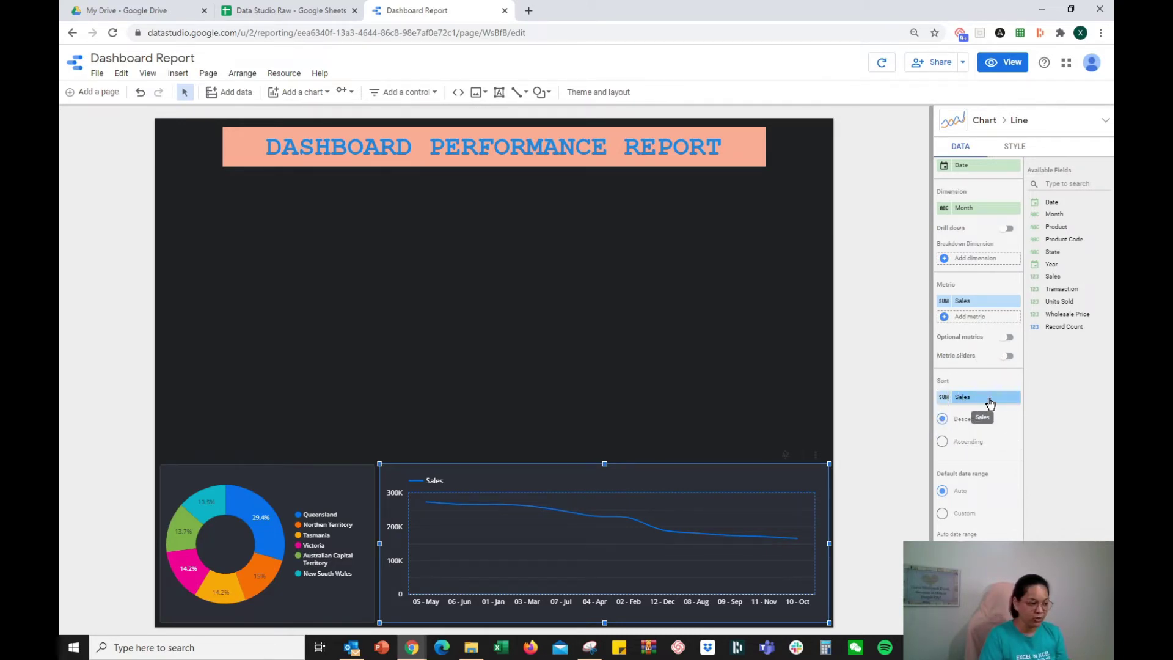
click(989, 402)
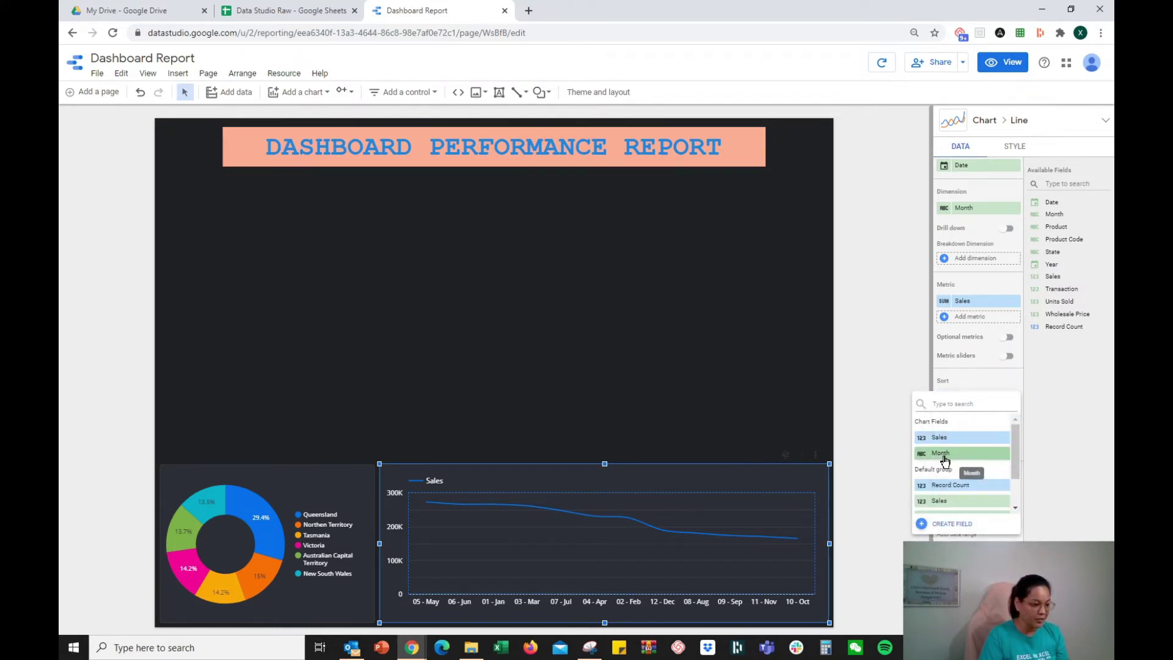
click(943, 454)
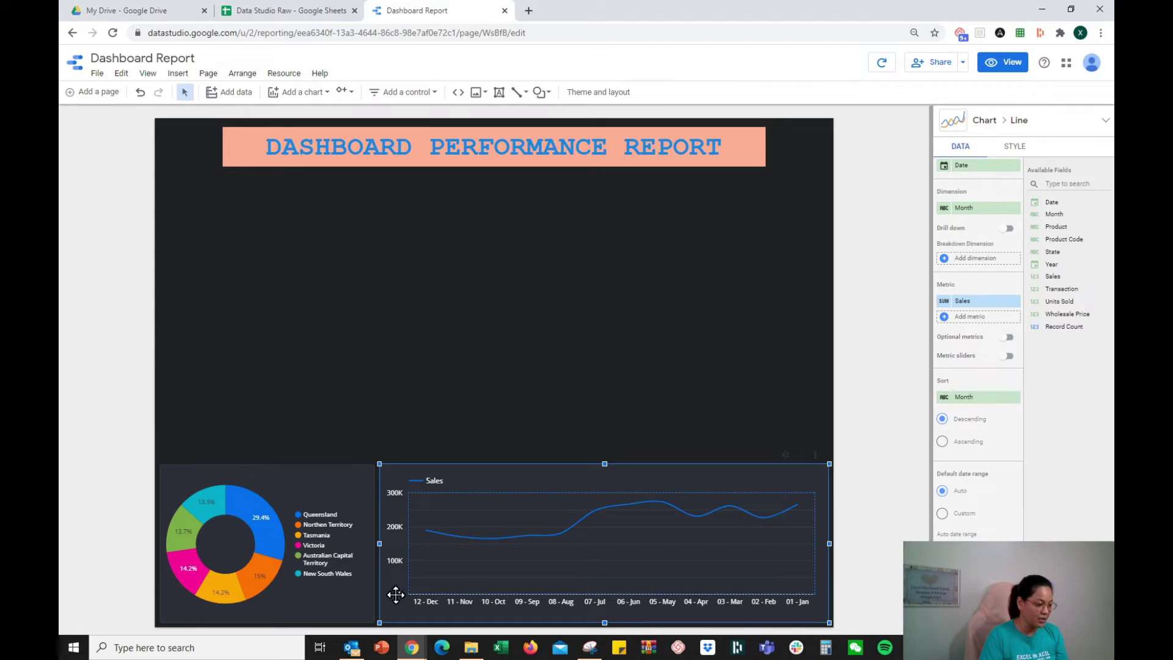
click(943, 443)
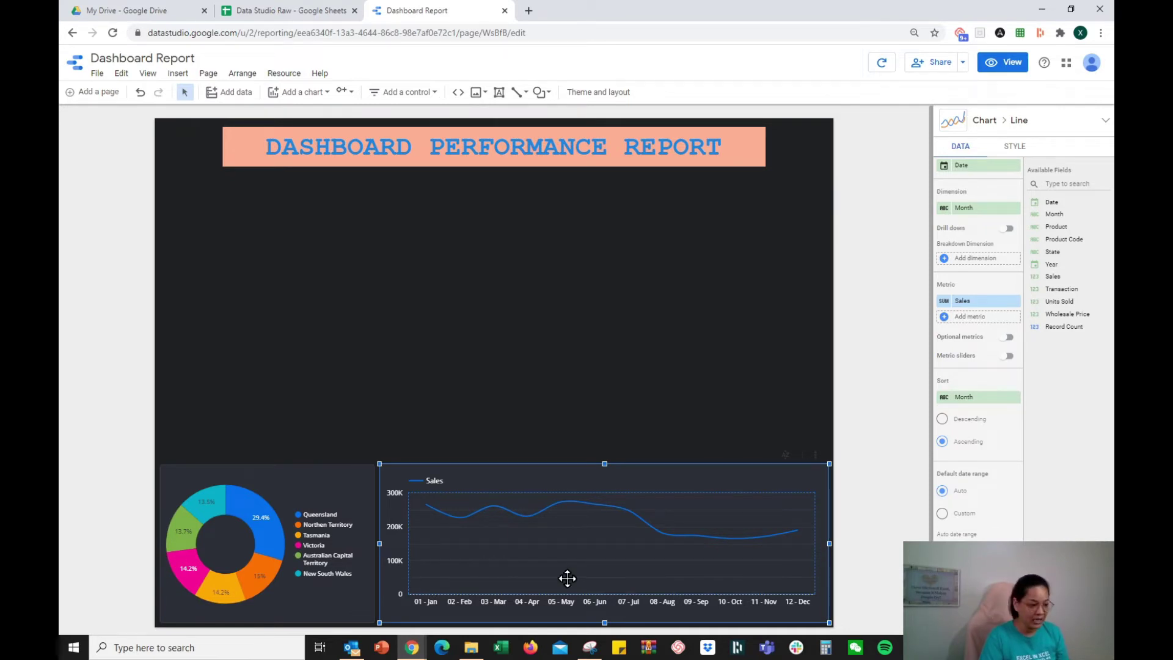
- Review the line chart's dimension, metric, sort, date range and filter settings, and check the donut chart's data setup
scroll(978, 467, up, 2)
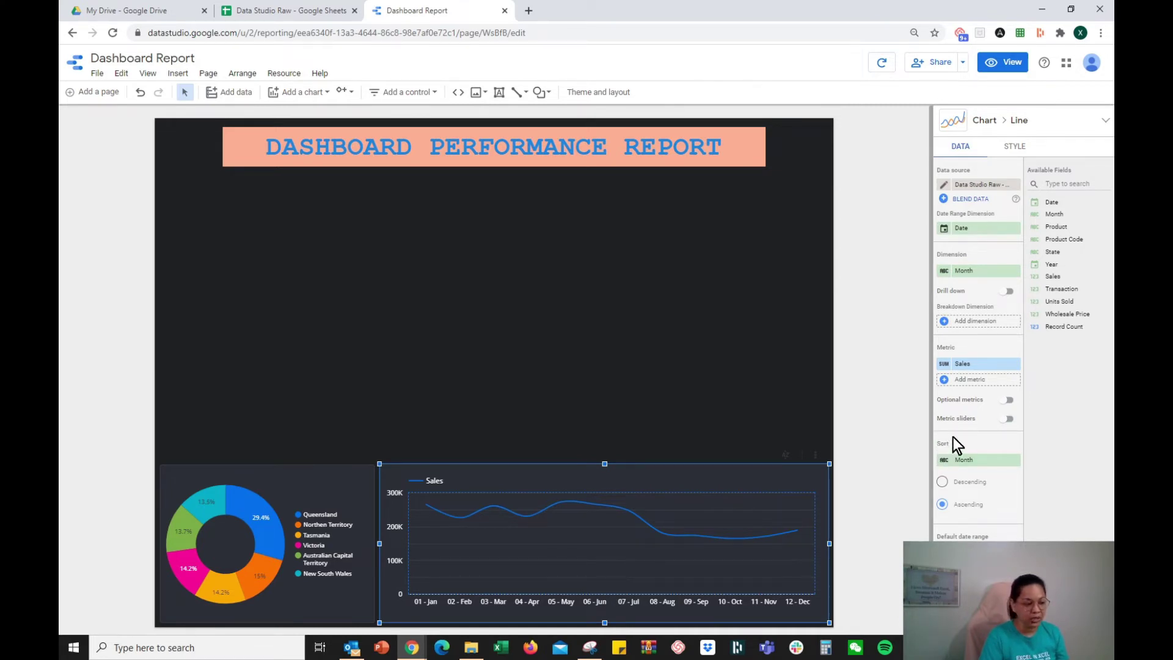
scroll(971, 446, down, 3)
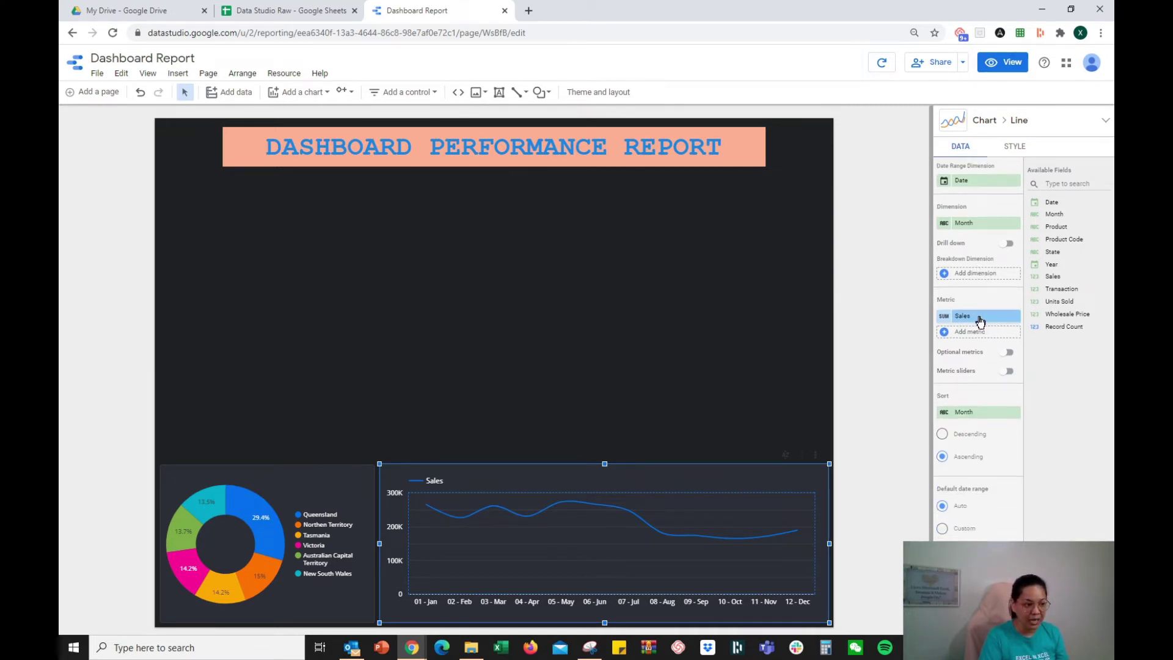
scroll(1014, 496, up, 3)
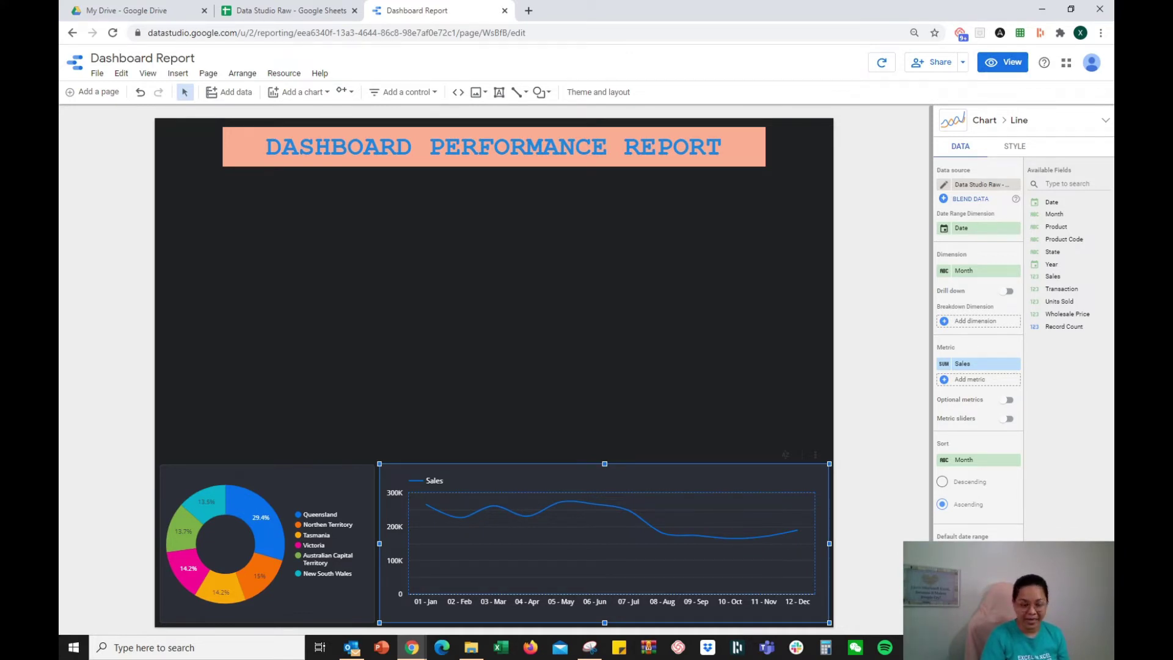
scroll(977, 379, down, 3)
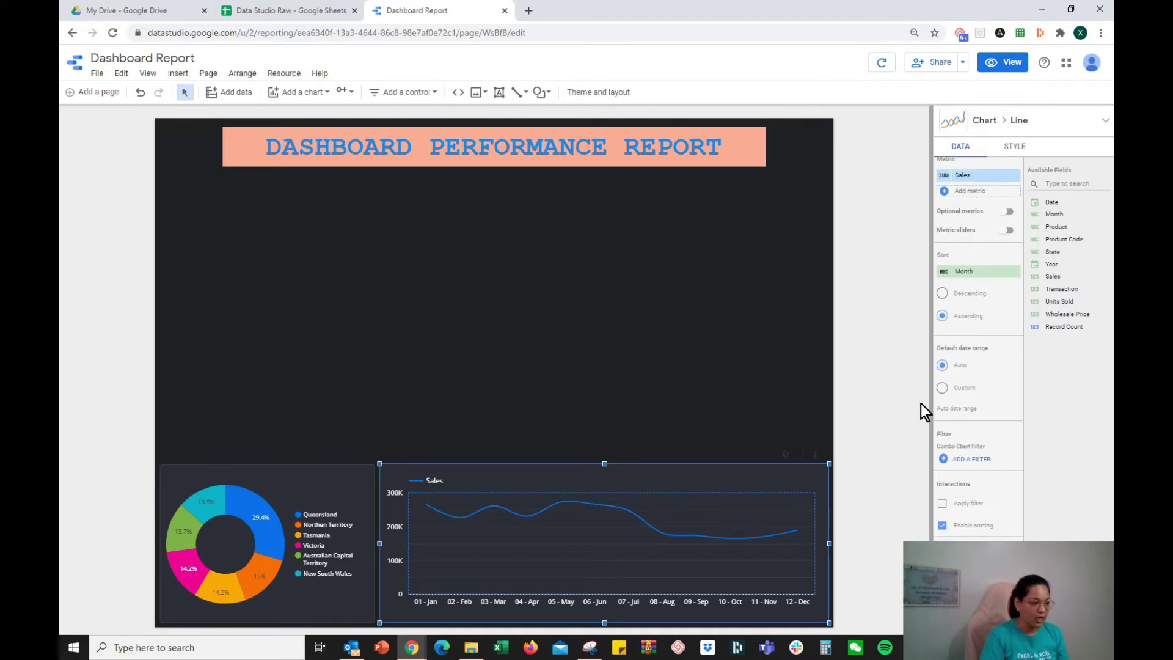
click(930, 464)
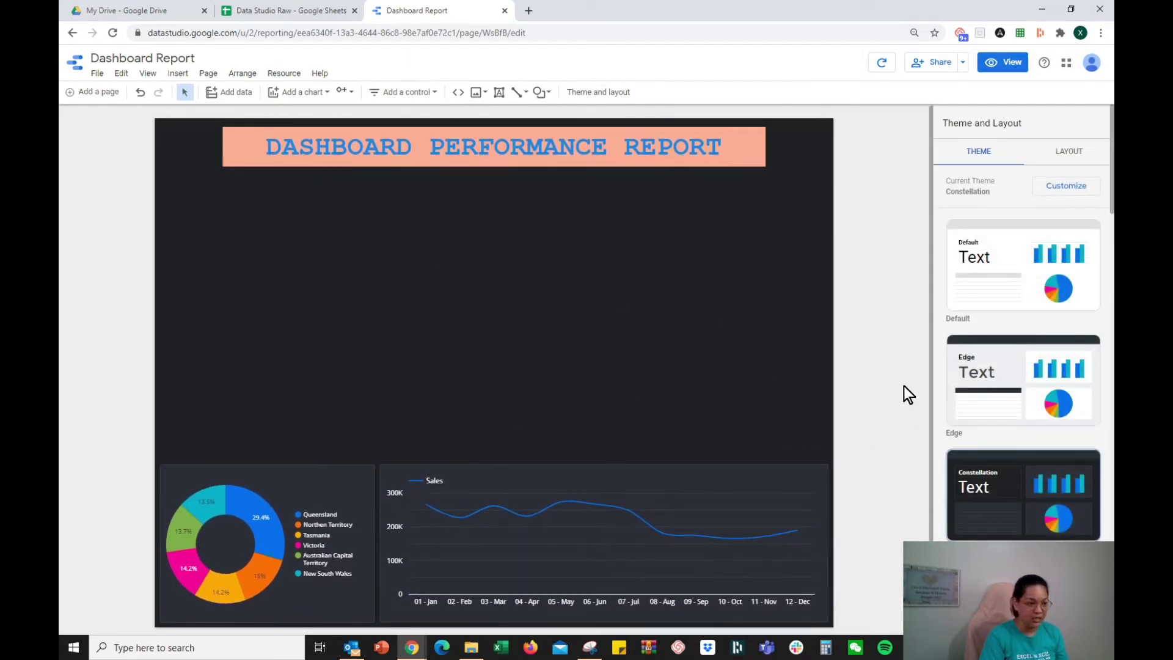
click(690, 493)
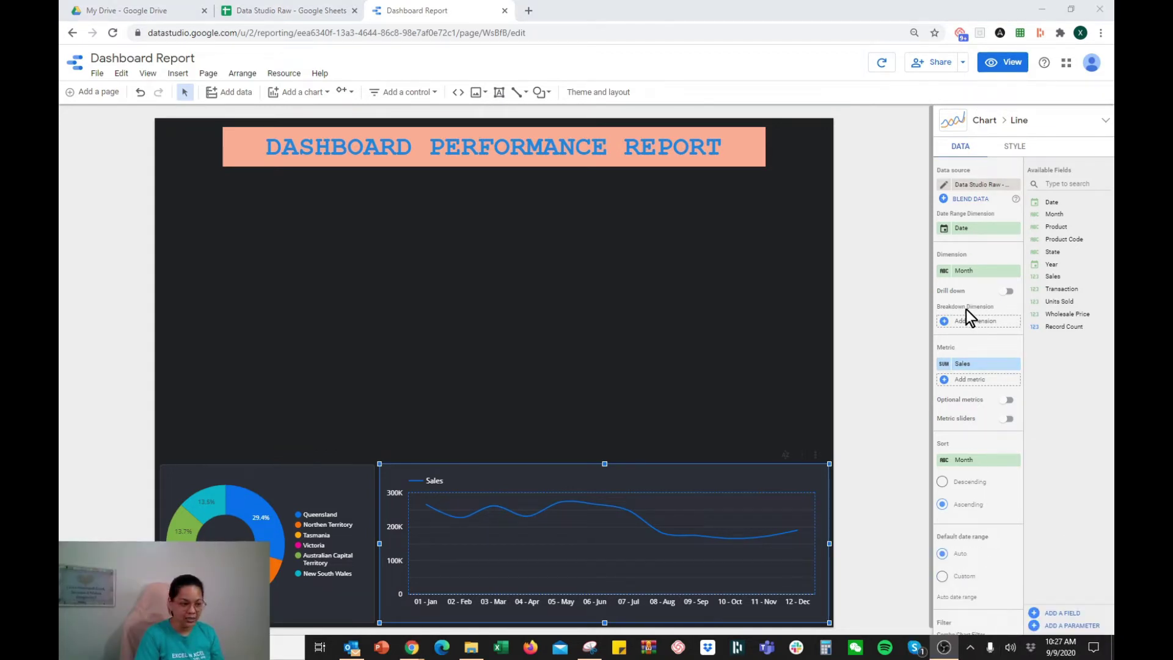
scroll(962, 421, down, 3)
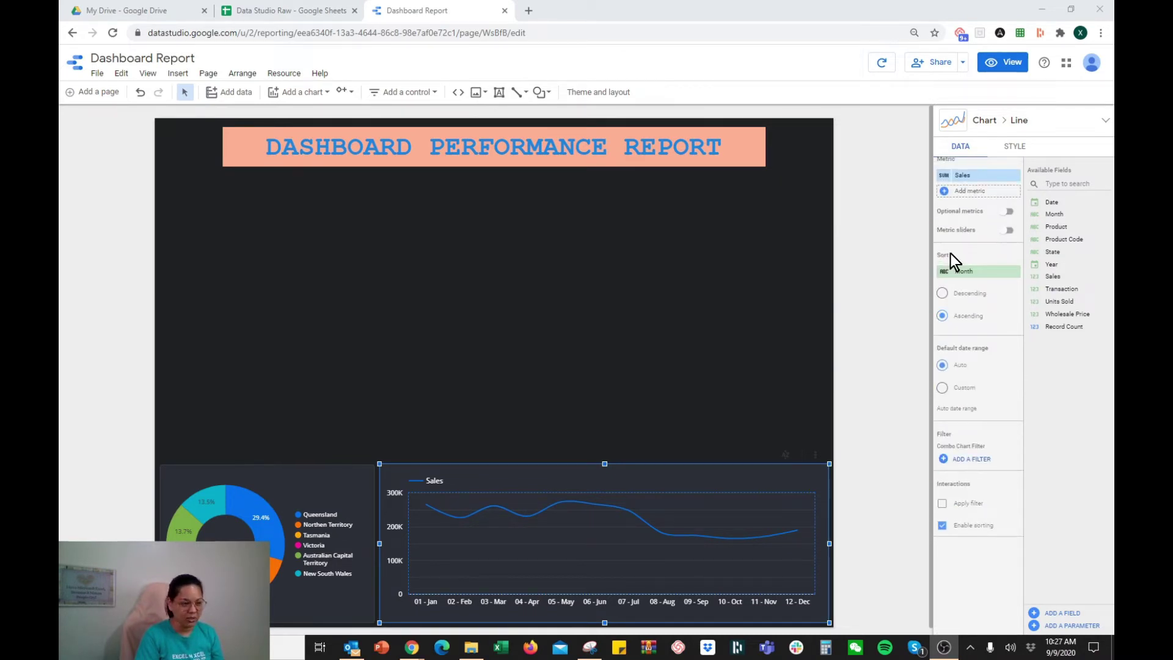
scroll(999, 459, up, 3)
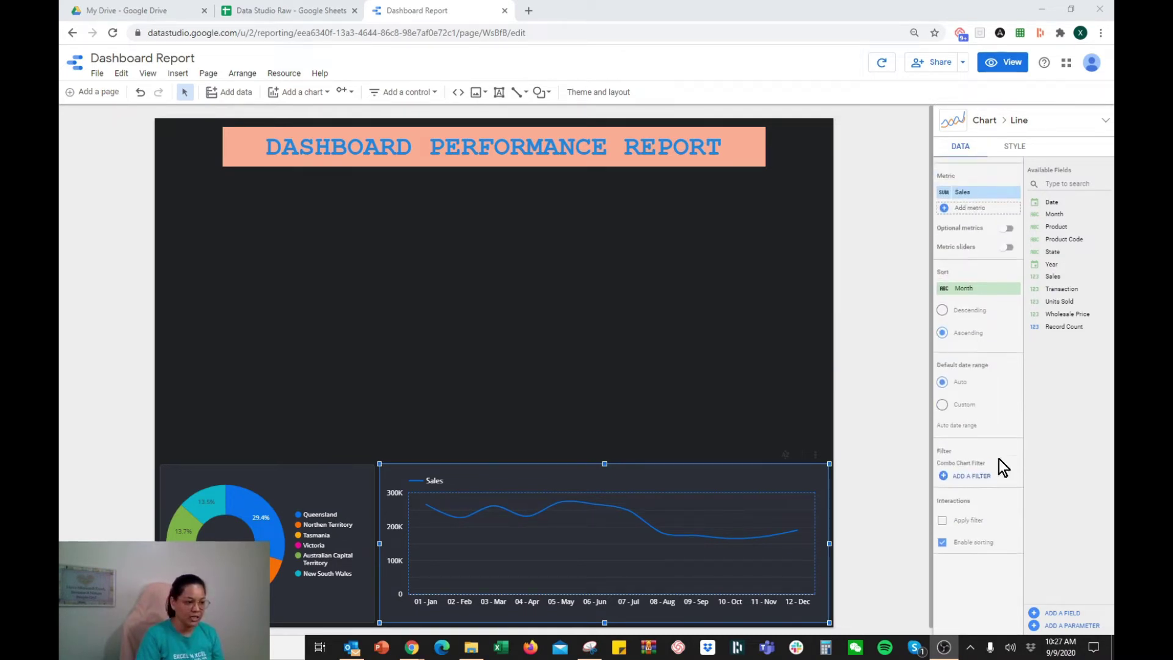
scroll(1008, 397, up, 2)
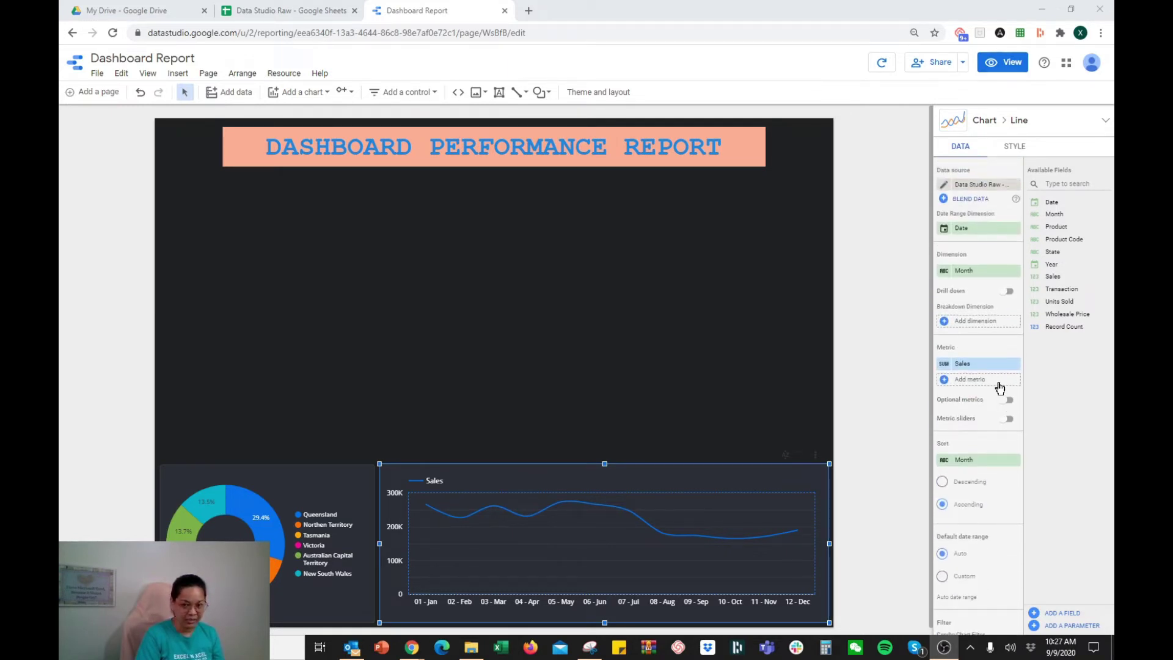
scroll(960, 389, down, 3)
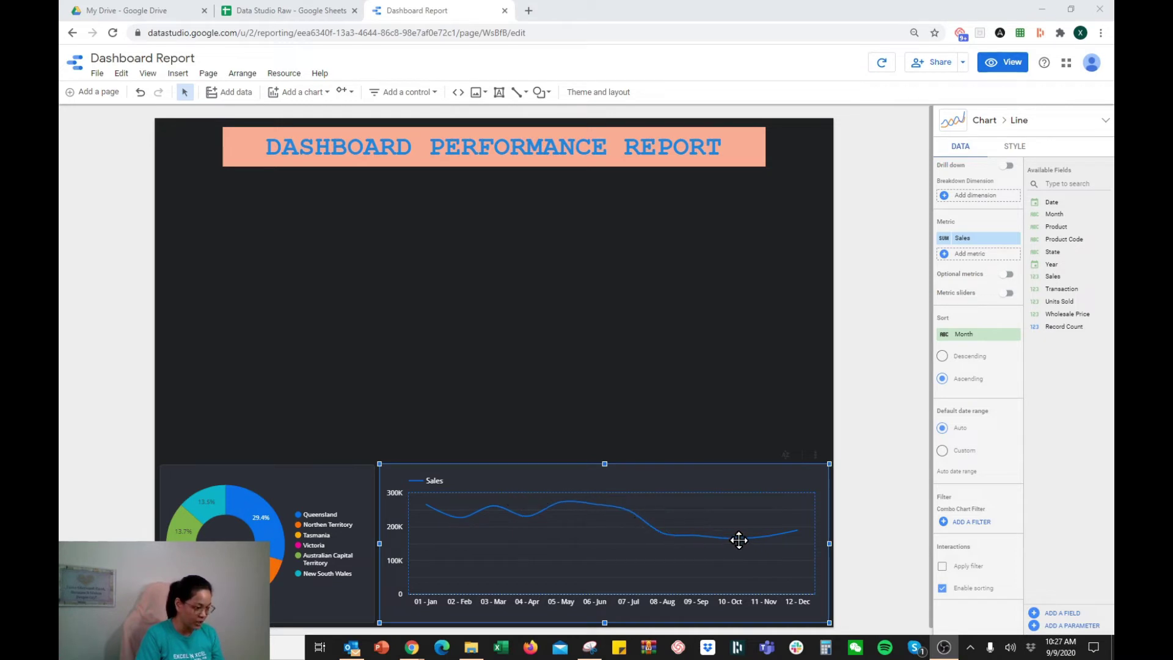
click(252, 513)
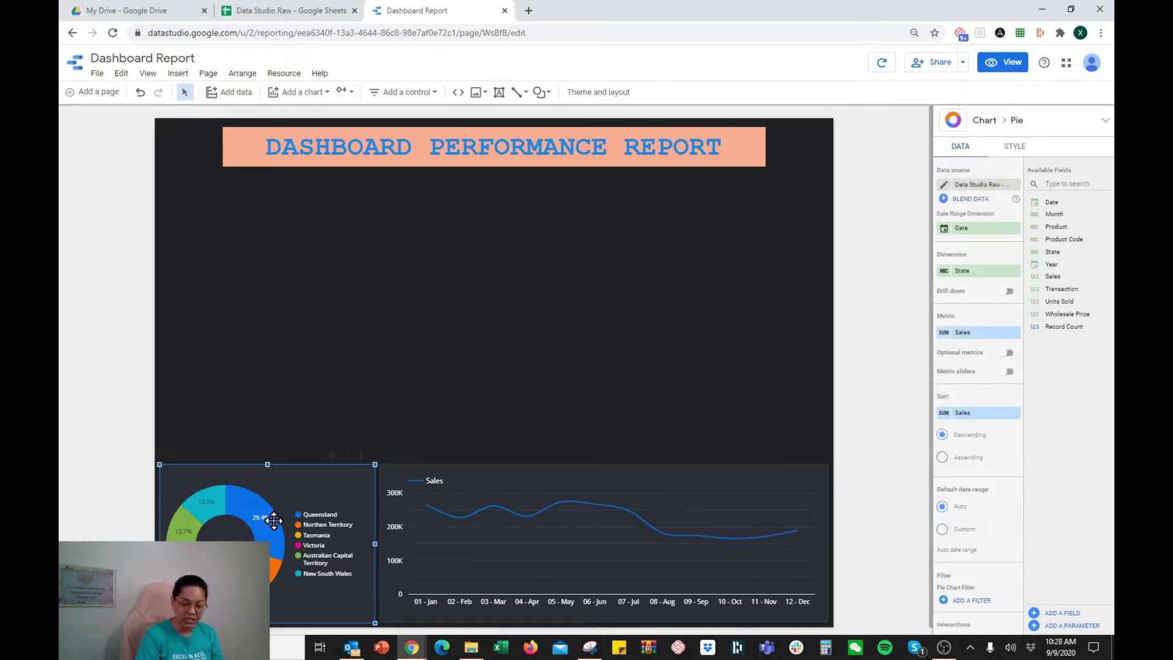
- Show data labels on the Sales line of the monthly line chart
click(610, 482)
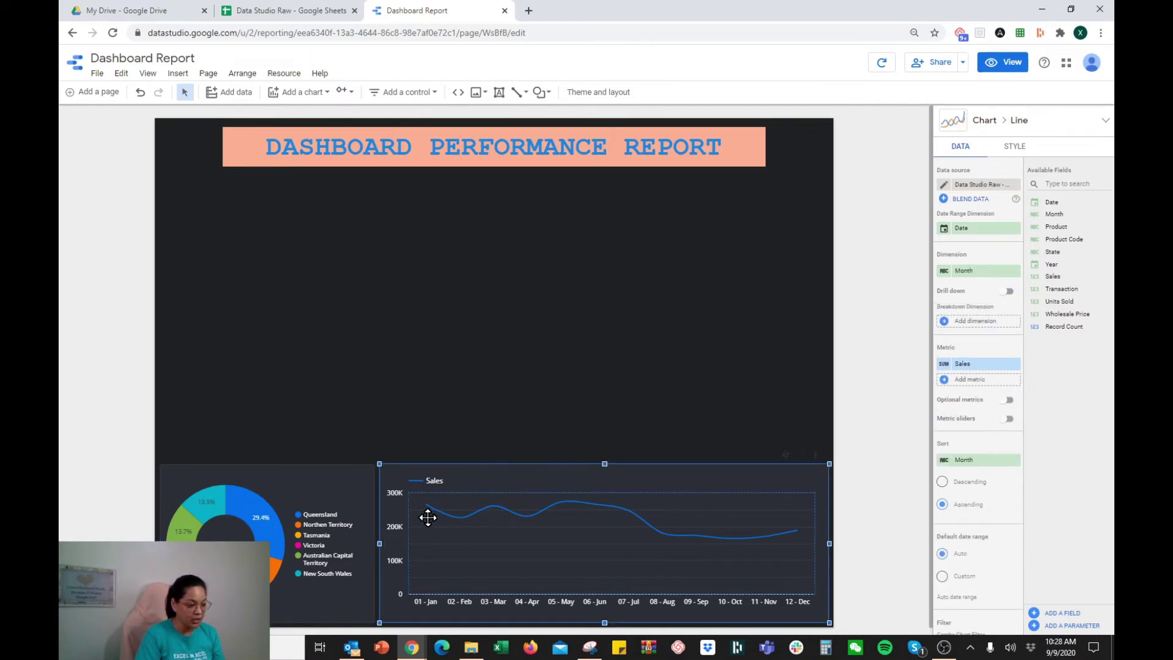
click(1012, 147)
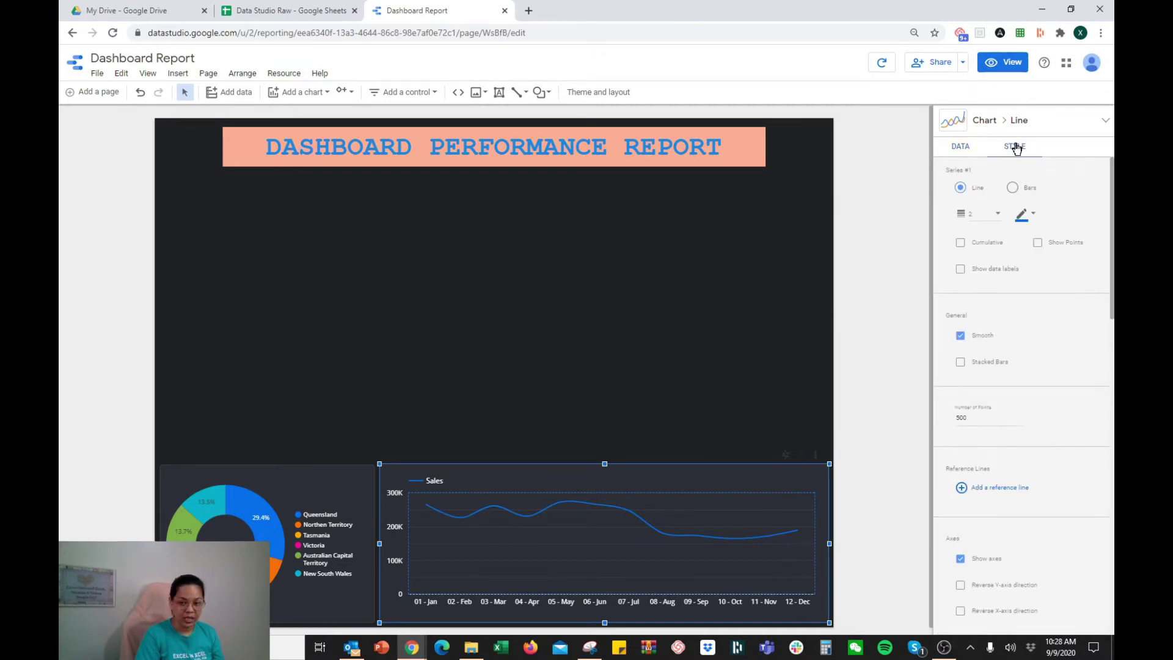
click(960, 270)
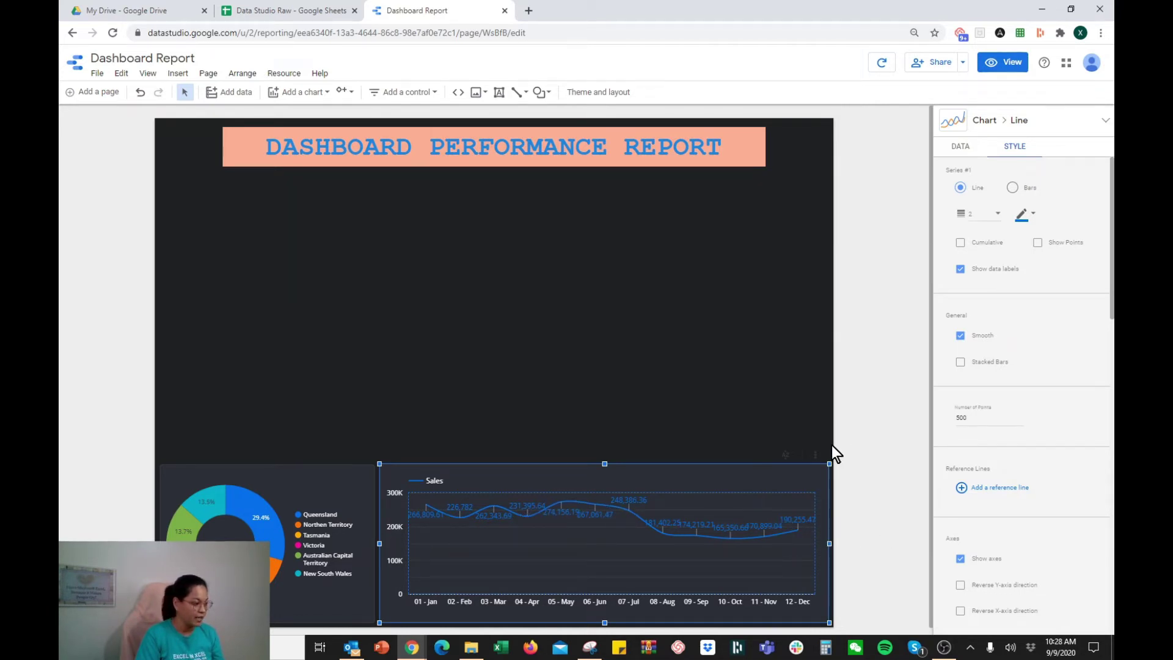
click(849, 421)
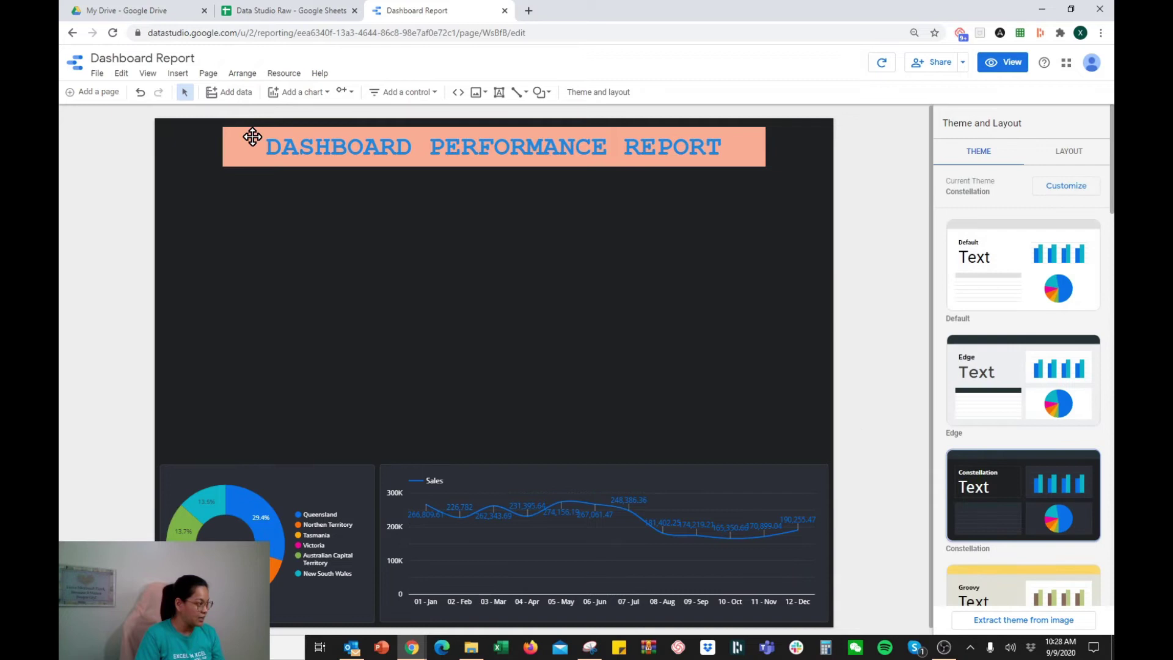
- Insert a horizontal bar chart above the right end of the line chart
click(300, 92)
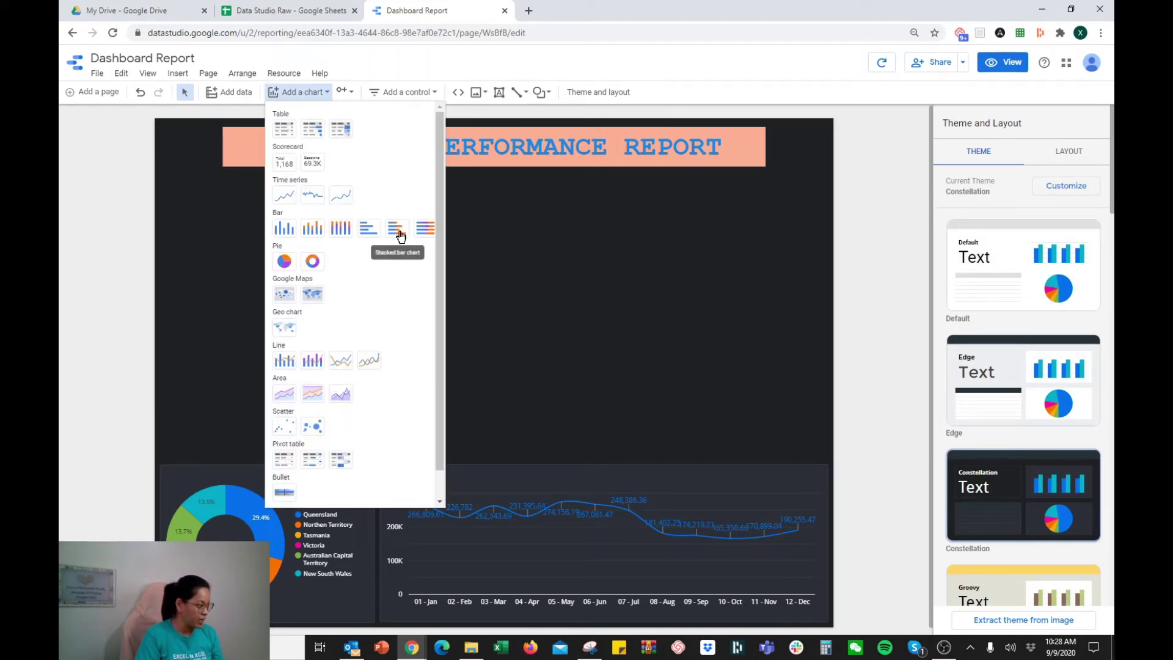
click(369, 229)
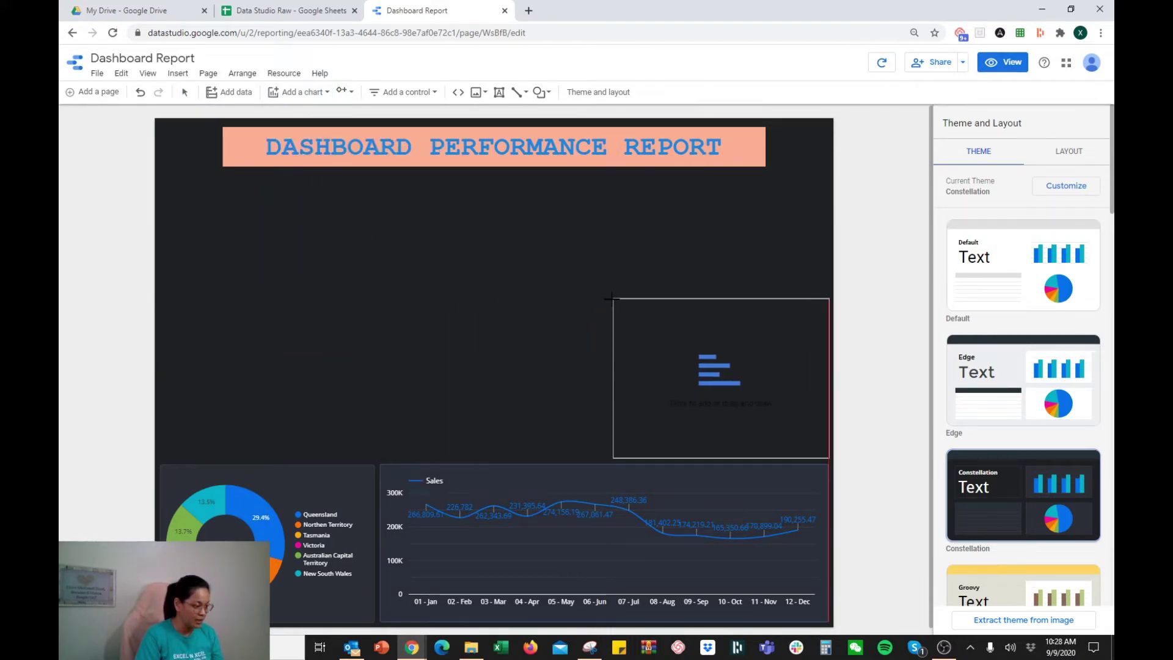
click(610, 299)
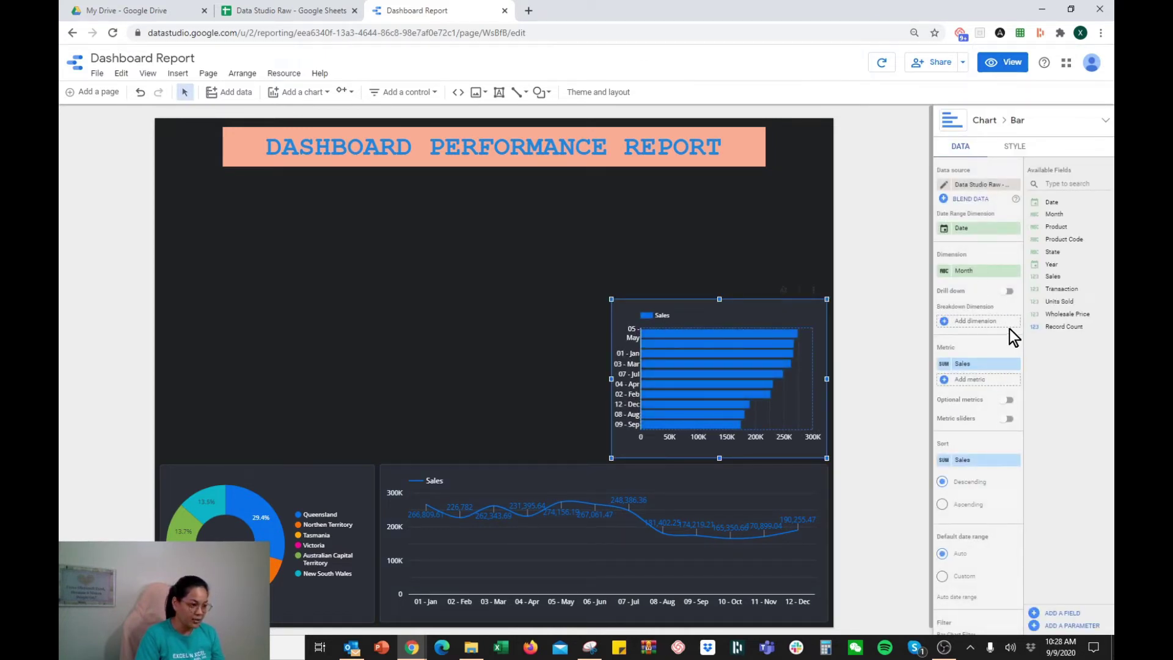
- Set the bar chart's dimension to Product and widen the chart toward the left
click(976, 272)
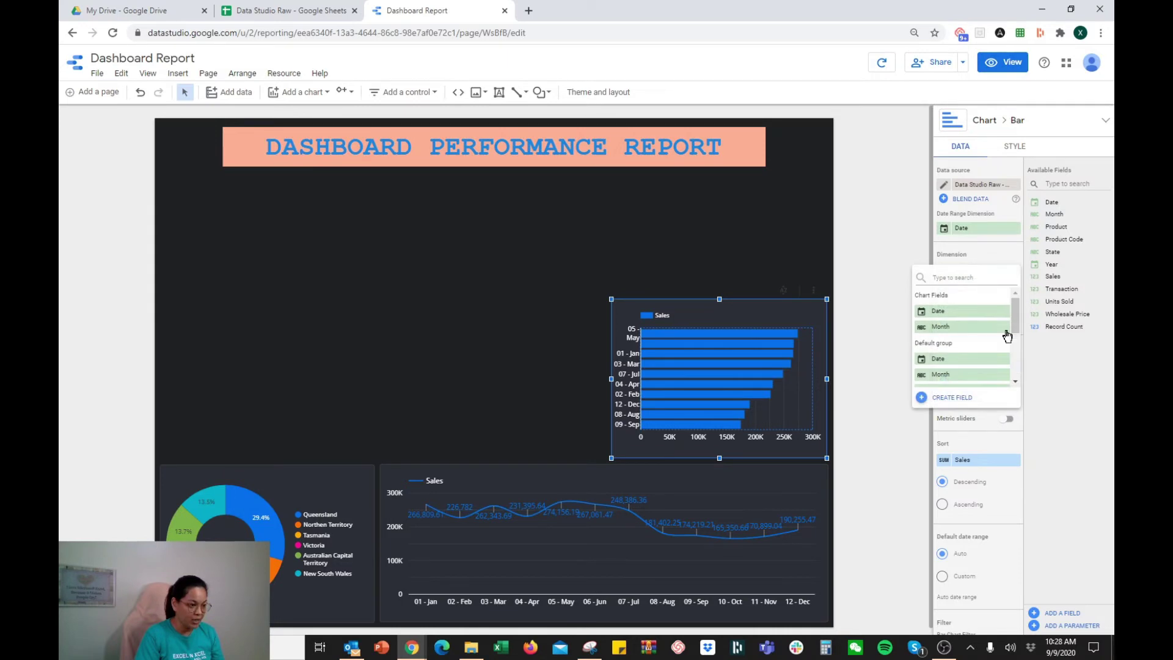
scroll(1016, 330, down, 2)
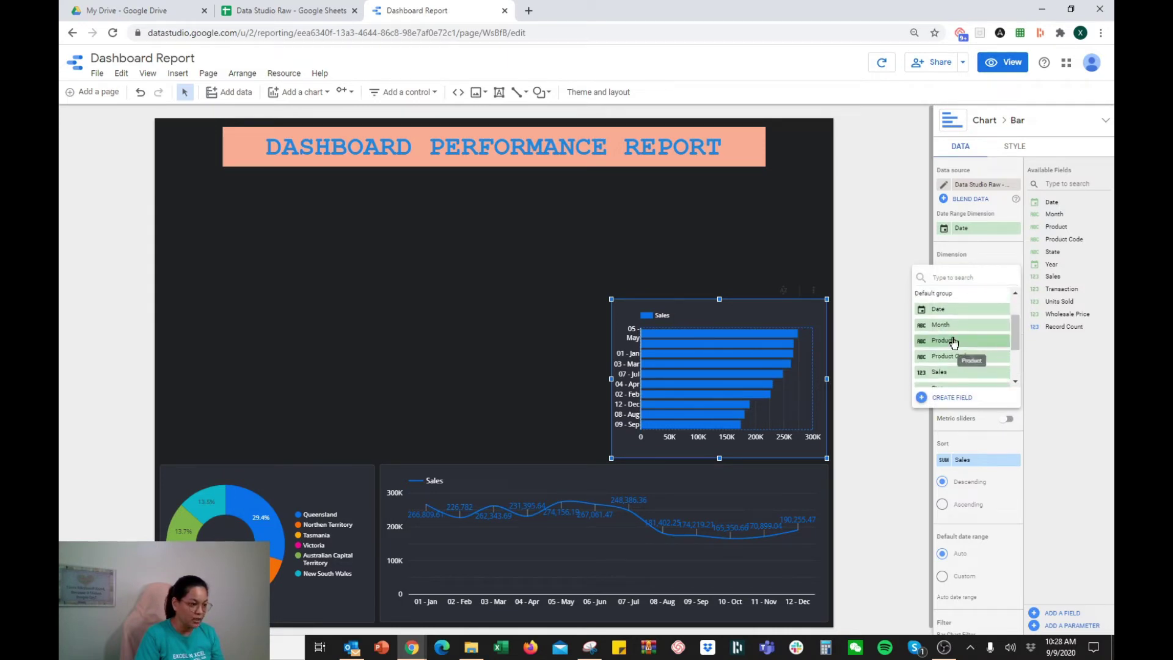
click(953, 340)
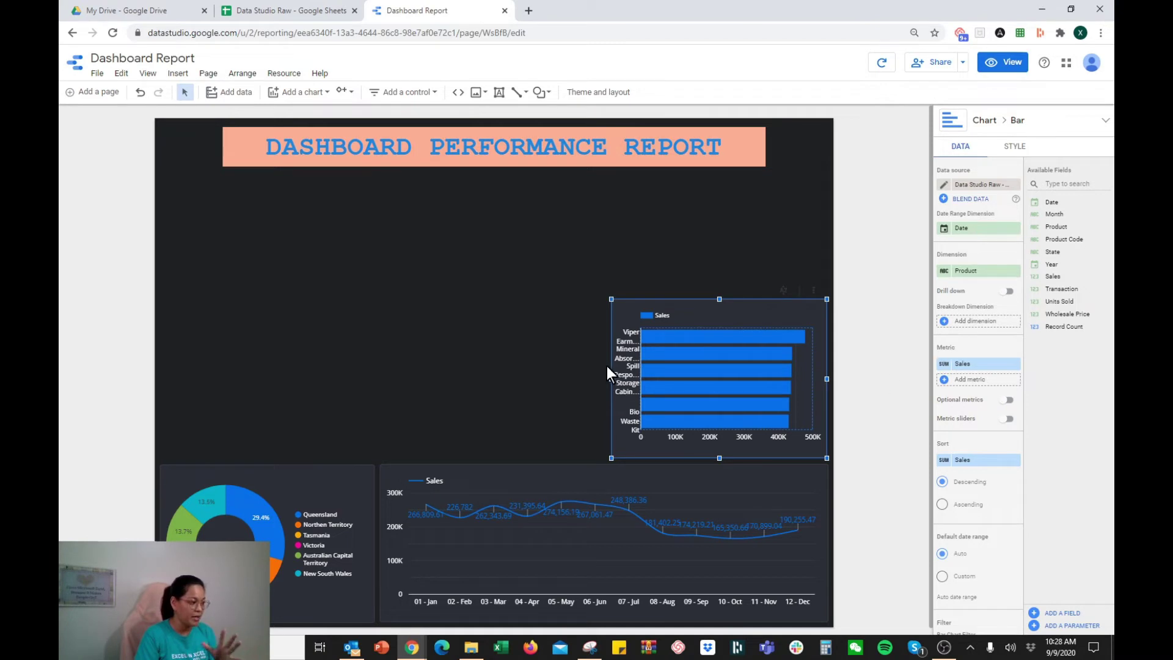
drag(611, 378, 552, 377)
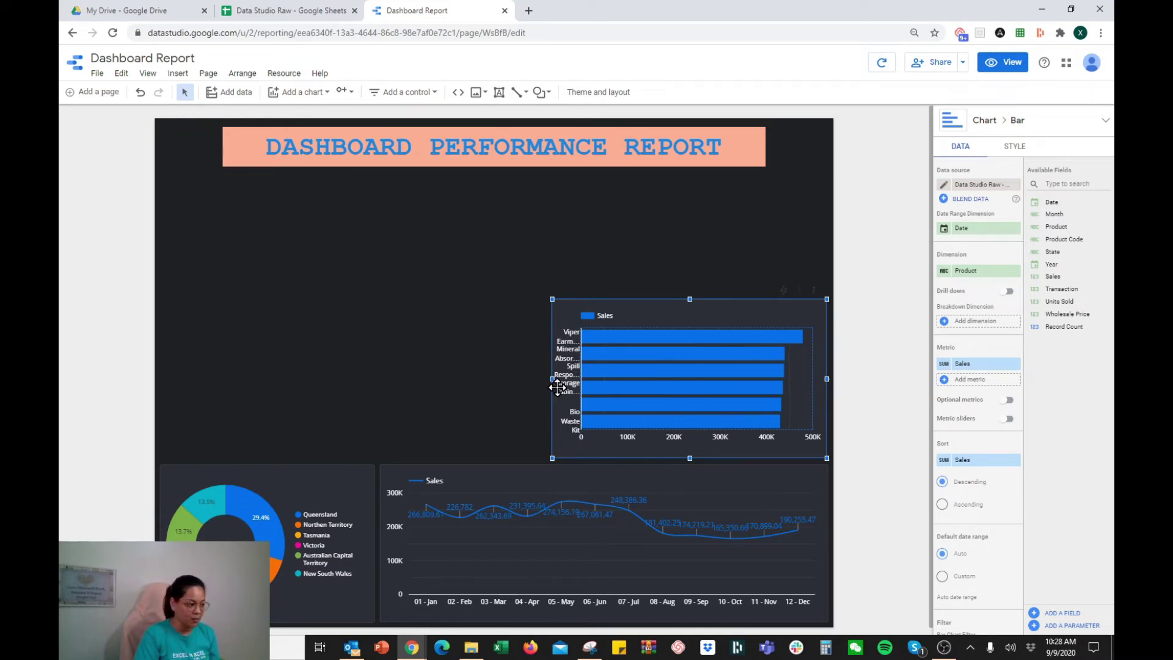
- Widen the product label area of the horizontal bar chart so the full product names fit on single lines
click(565, 351)
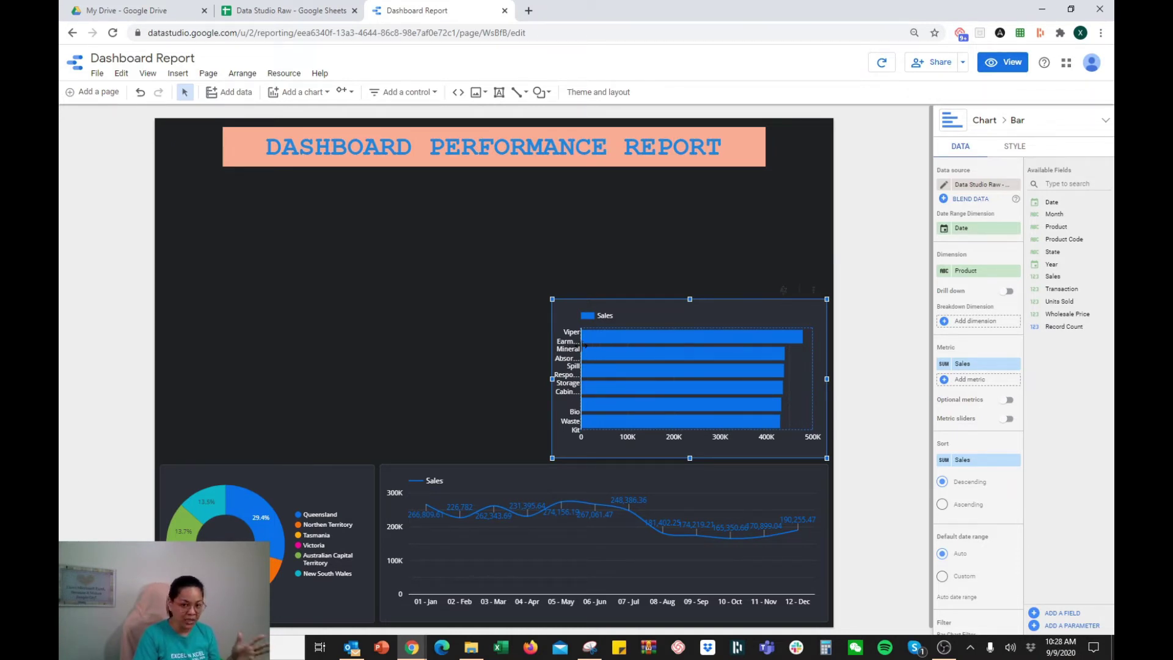
drag(584, 346, 642, 352)
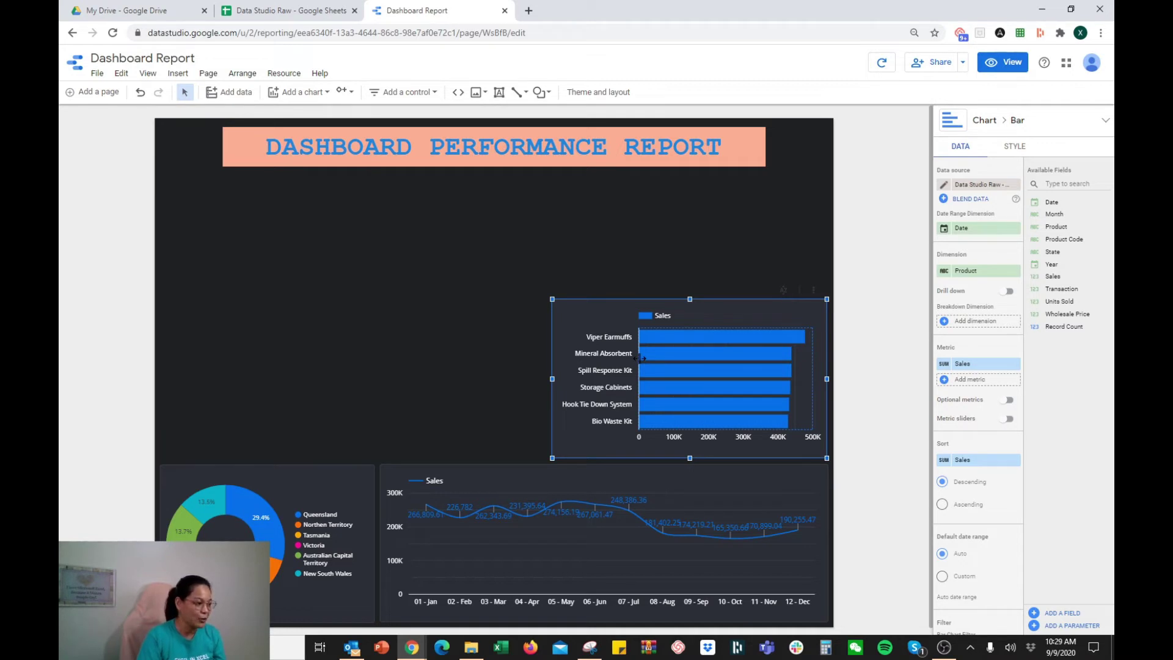
click(634, 277)
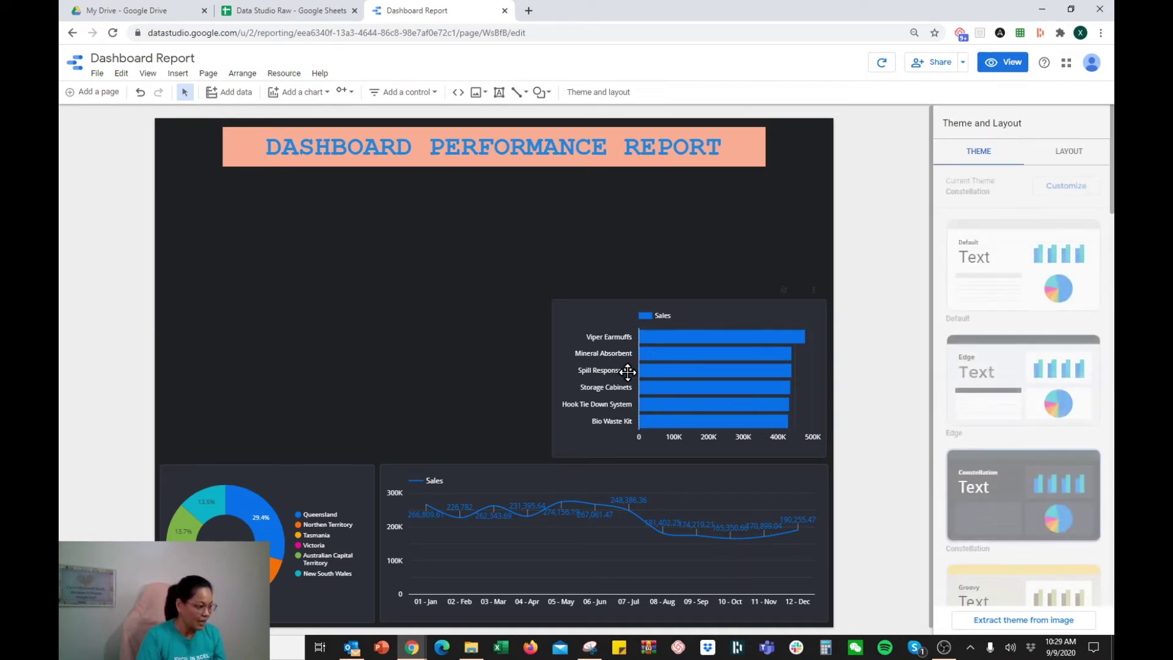
- Show data labels on the bars of the product sales chart
click(594, 345)
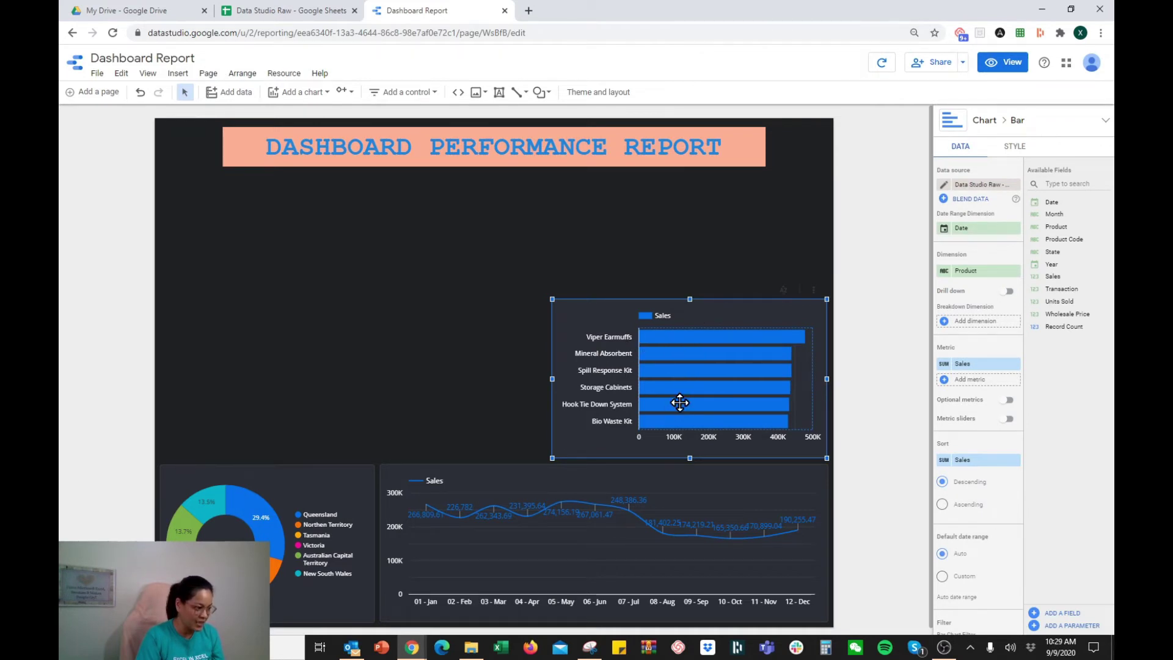
click(1008, 151)
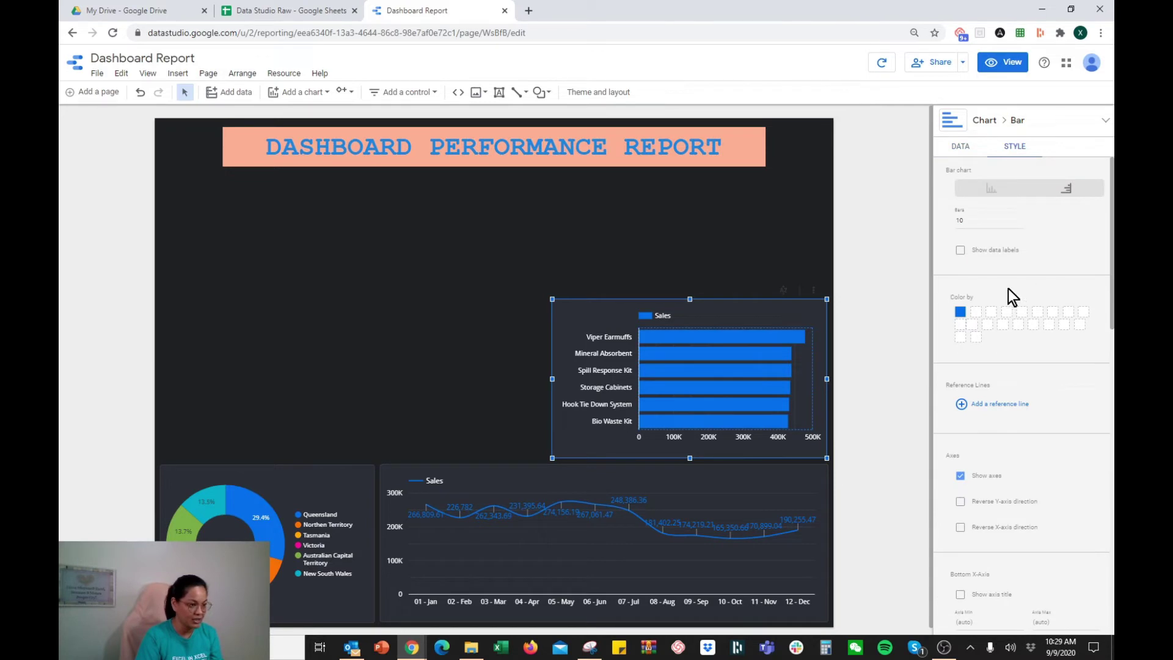
click(961, 251)
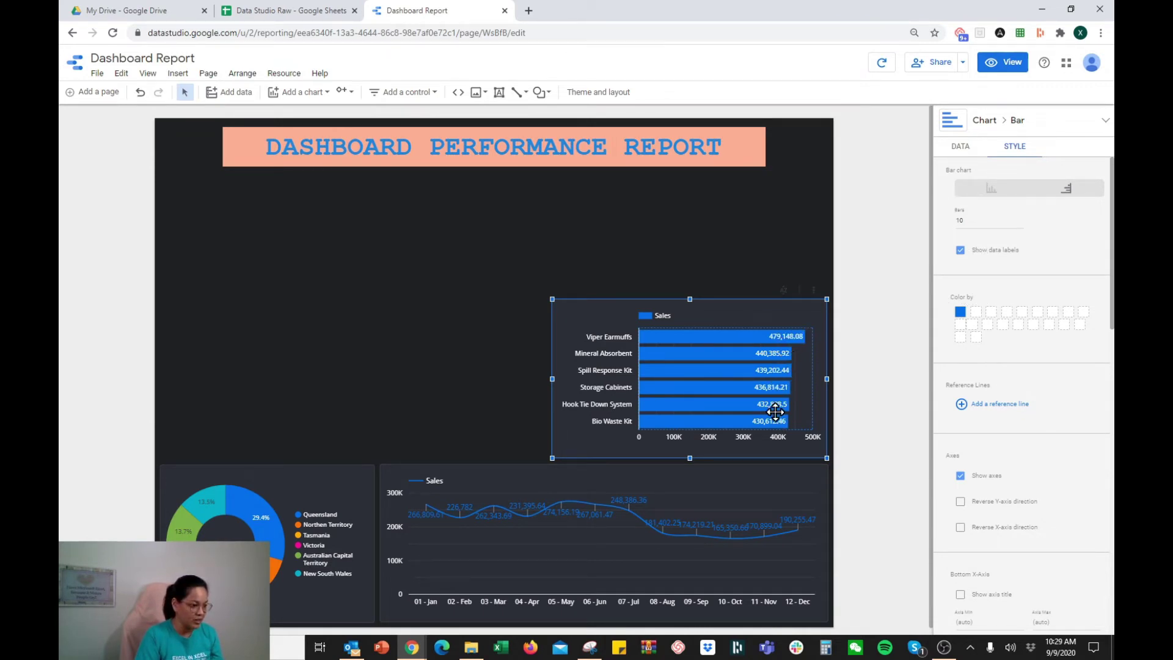
click(489, 375)
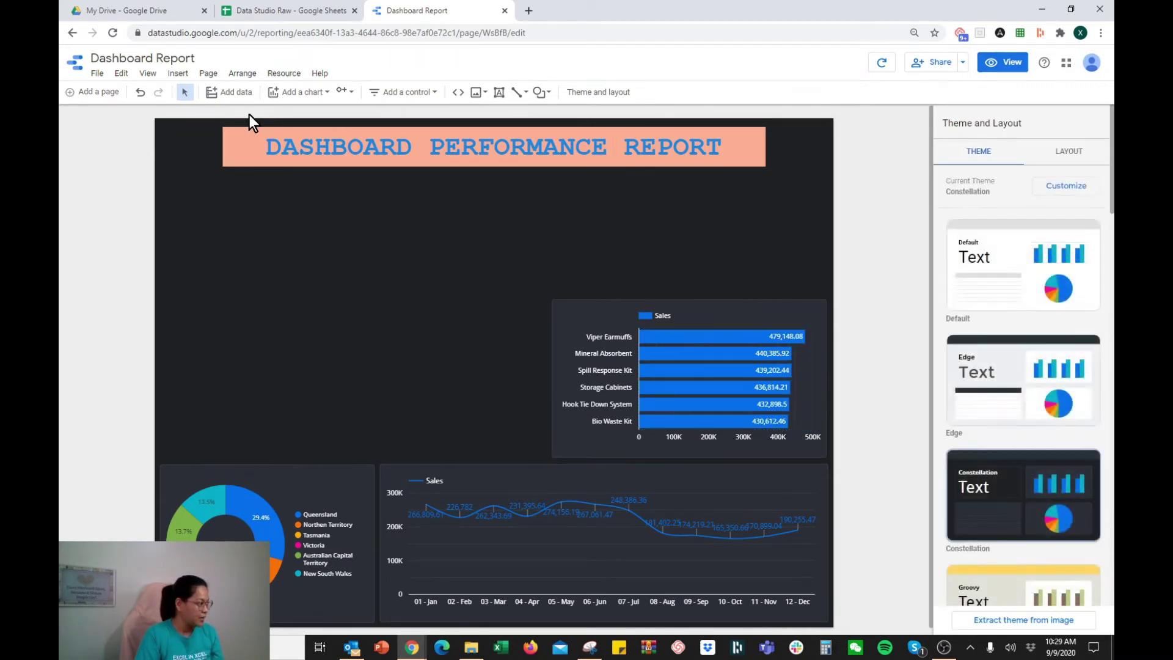
- Insert a column chart beside the product bar chart and widen it to the report's left margin
click(298, 91)
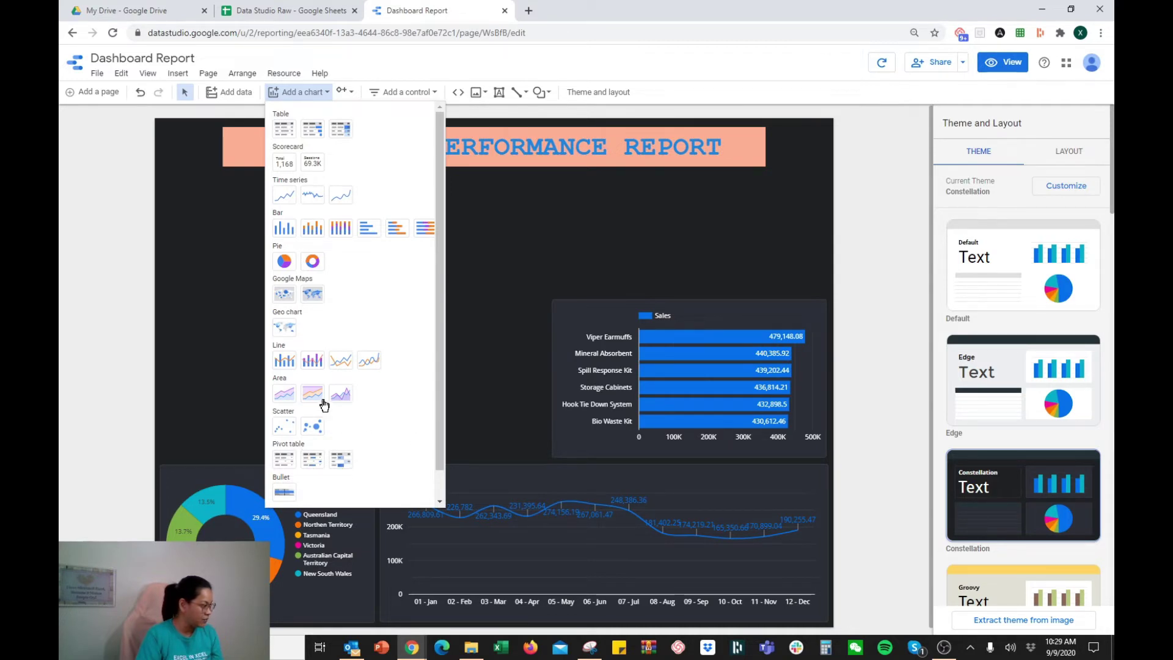
click(283, 230)
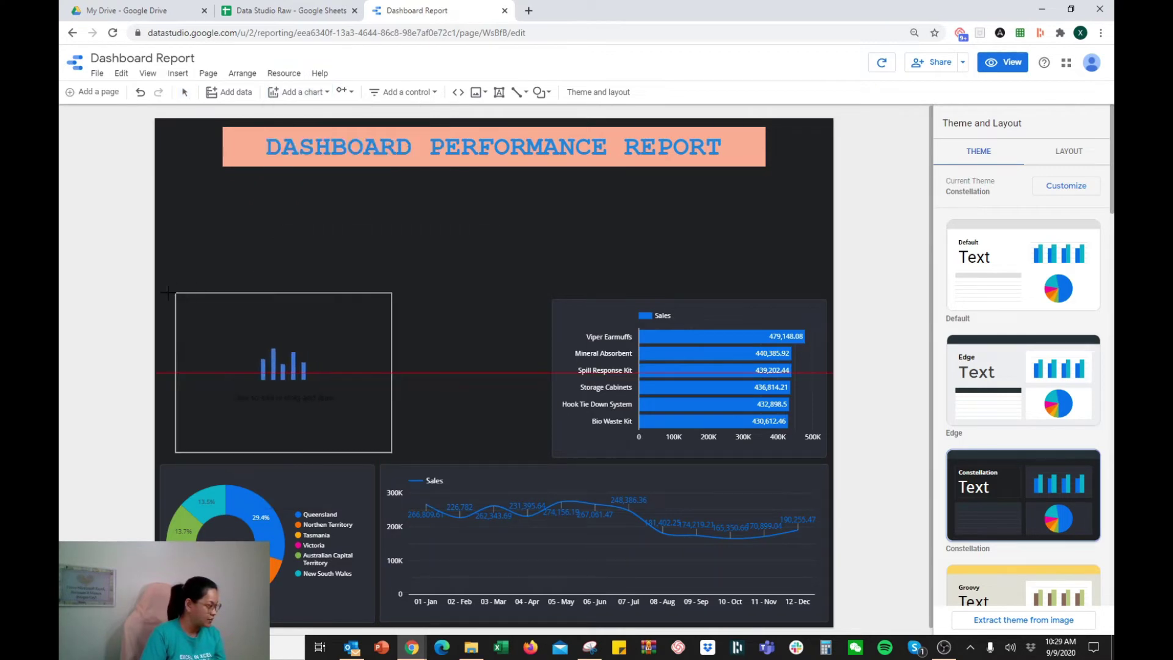
click(330, 298)
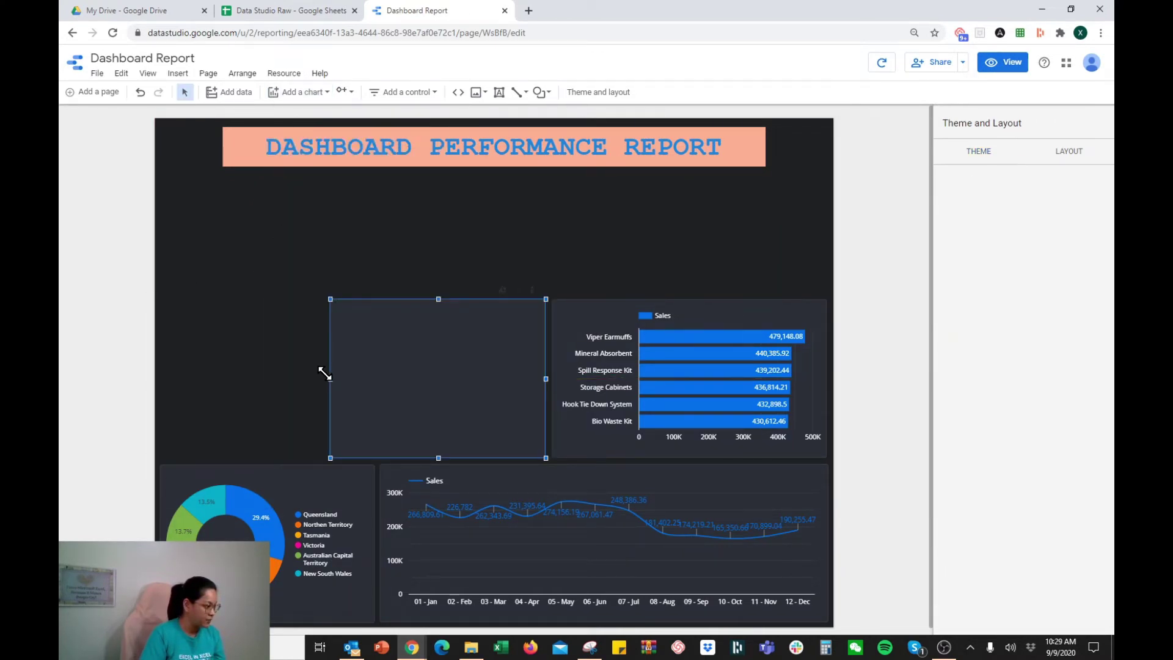
drag(330, 379, 162, 376)
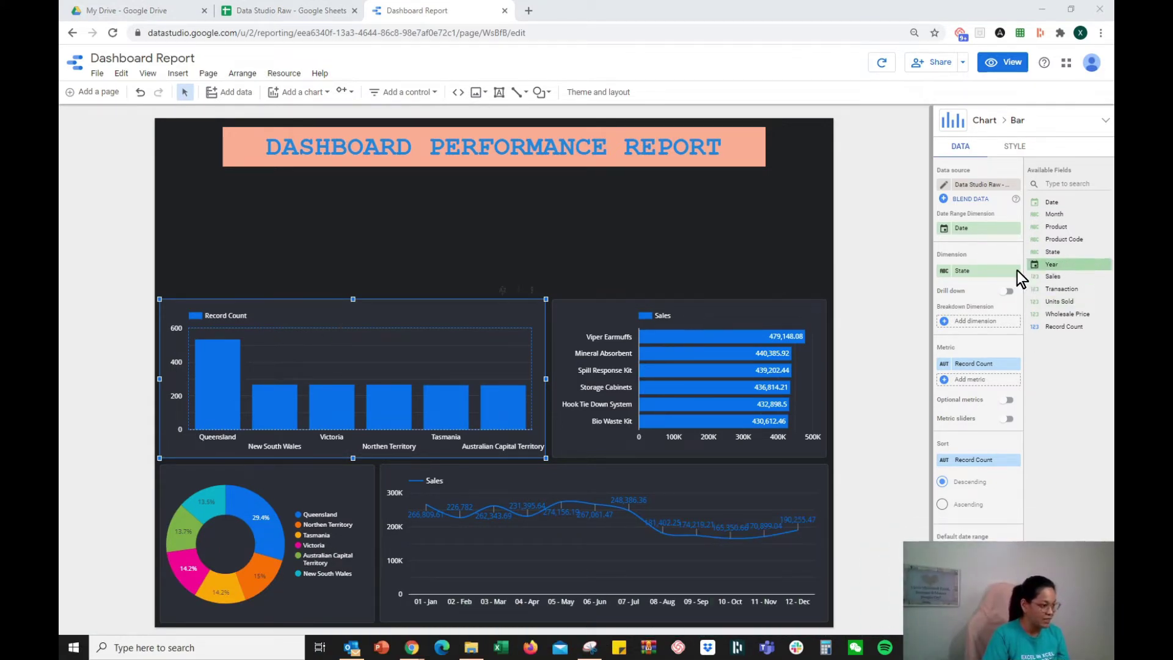
- Set the column chart's dimension to Year and show its data labels
click(969, 270)
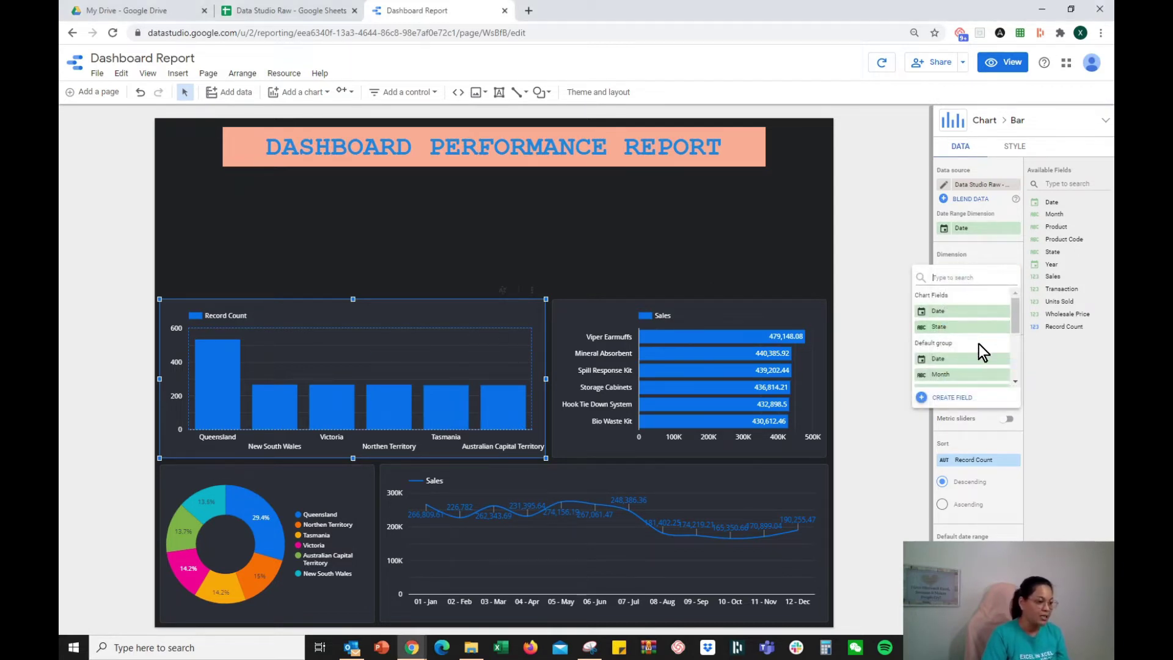
scroll(978, 344, down, 5)
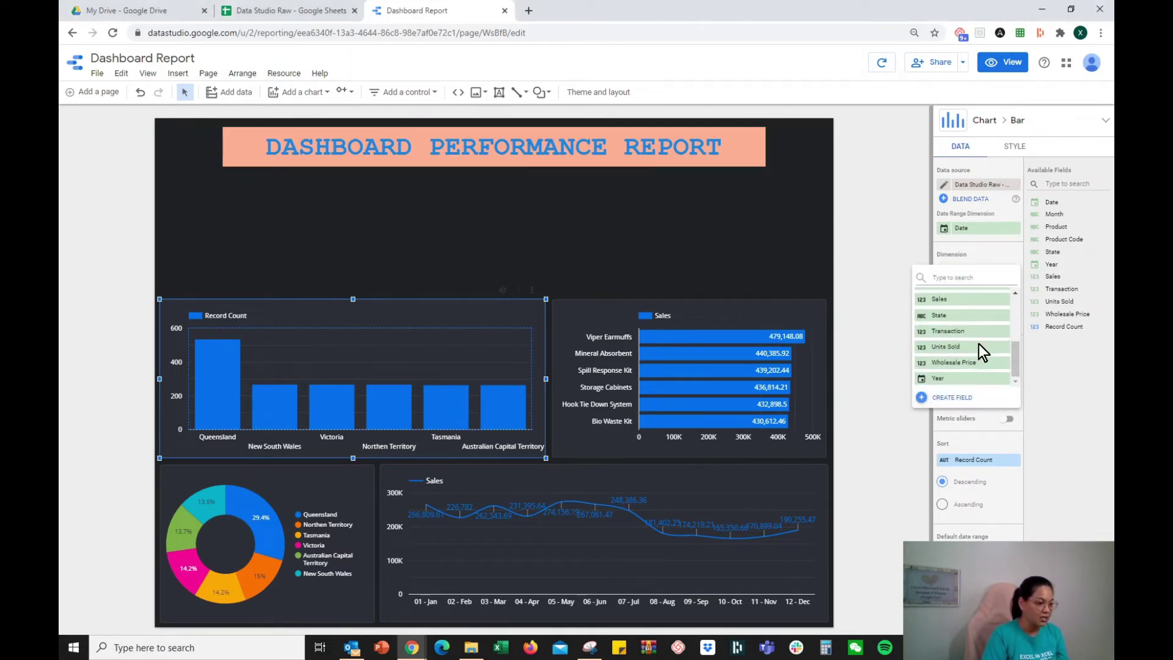
click(947, 381)
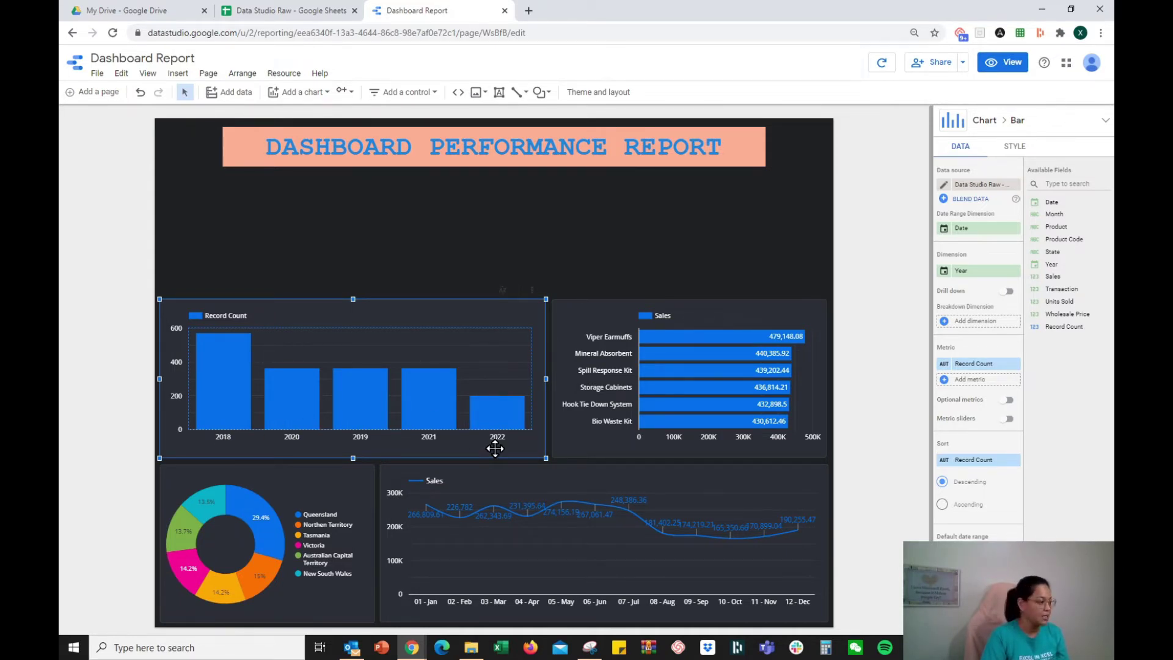
click(1015, 147)
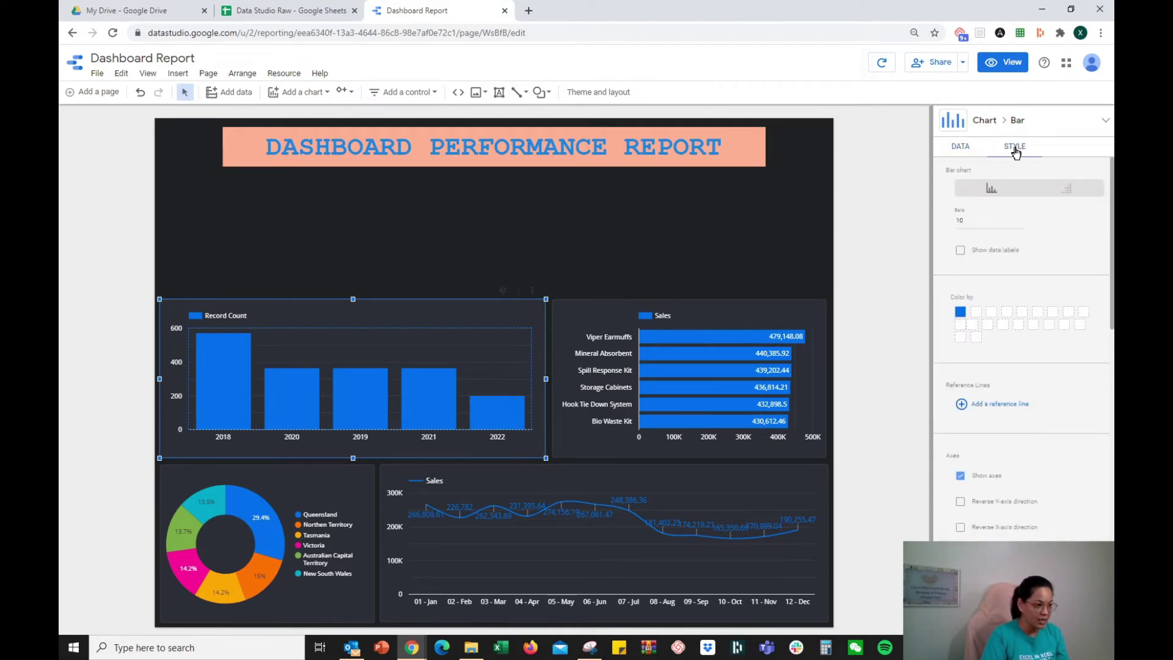
click(959, 251)
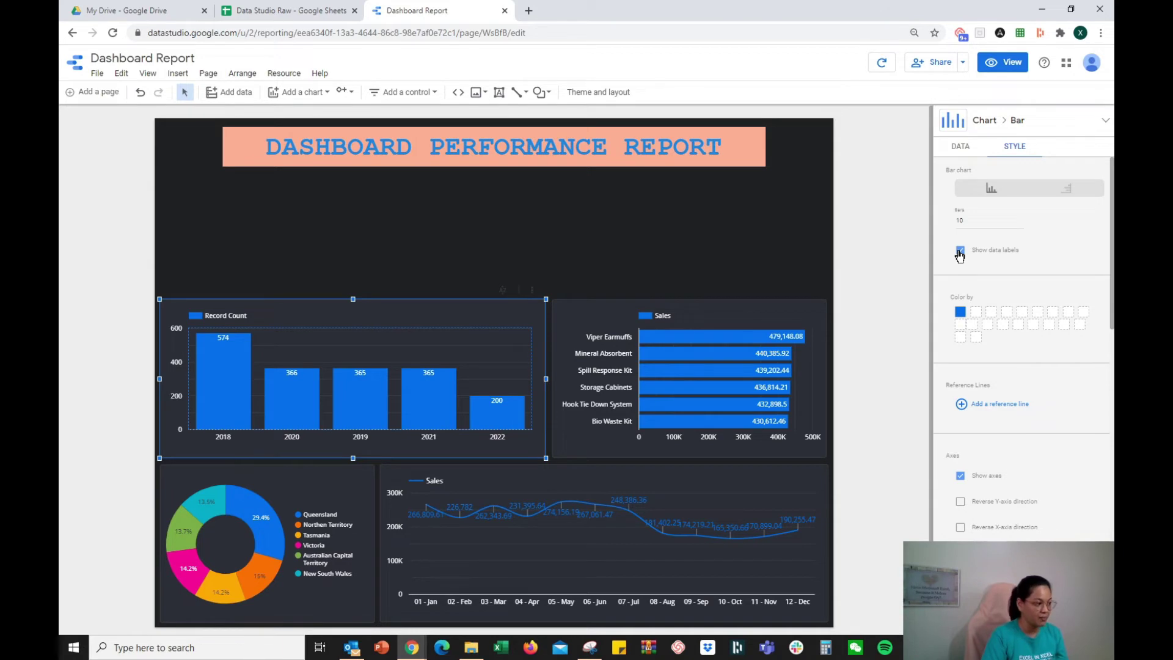
- Change the yearly column chart's metric to Units Sold
click(961, 150)
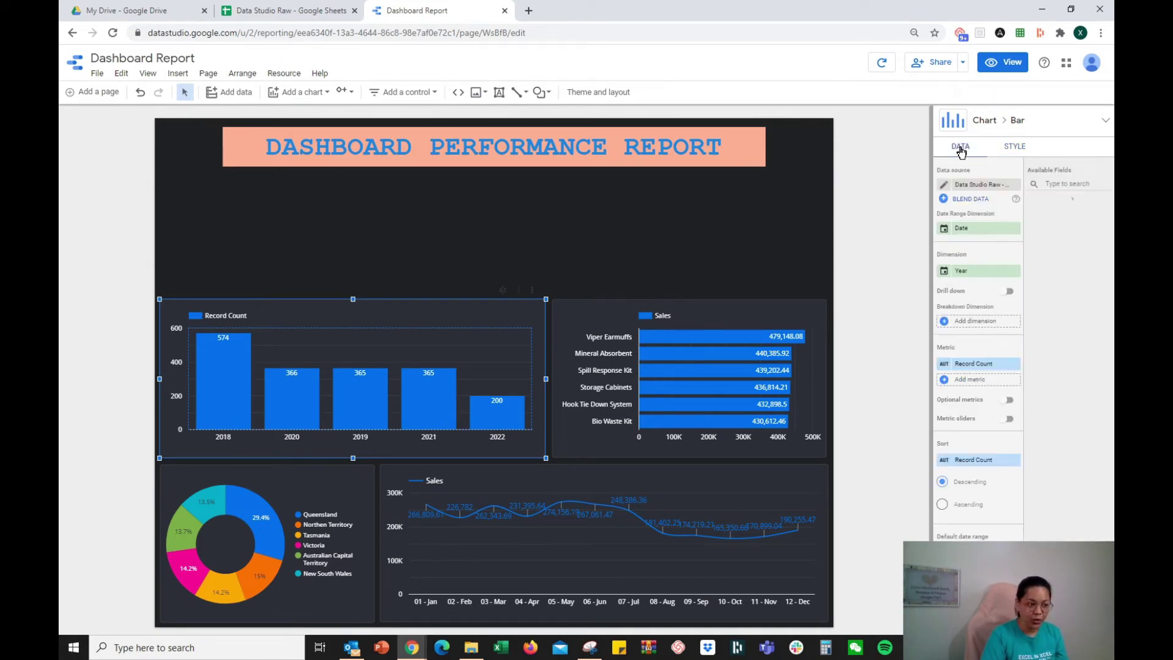
click(976, 364)
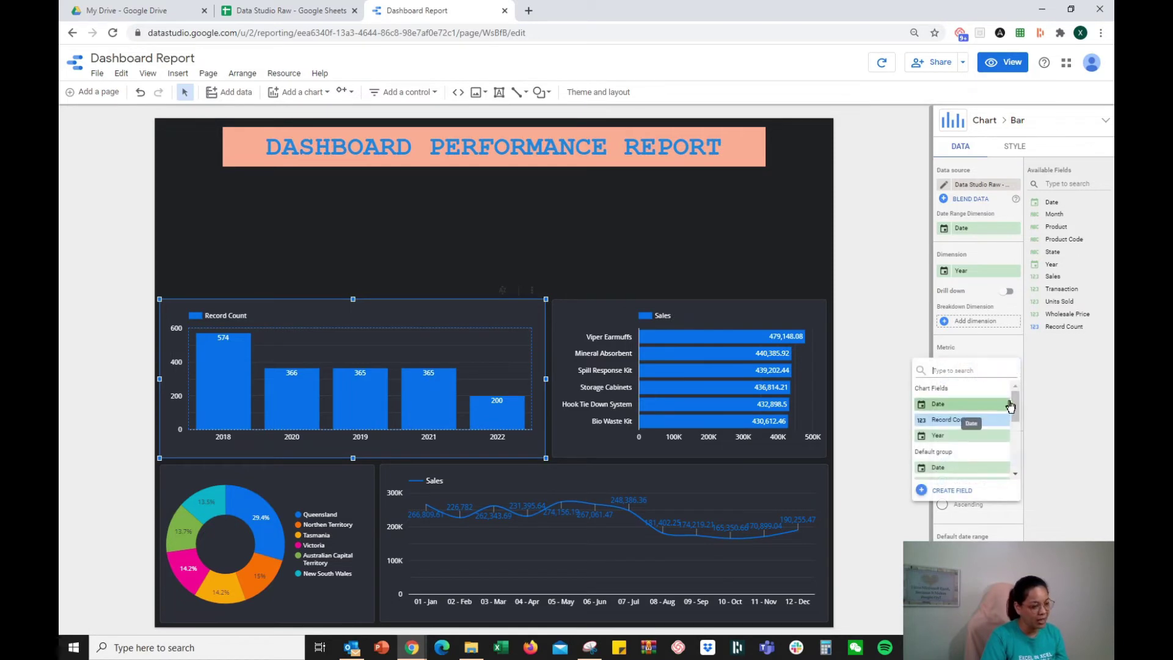
drag(1018, 400, 1025, 450)
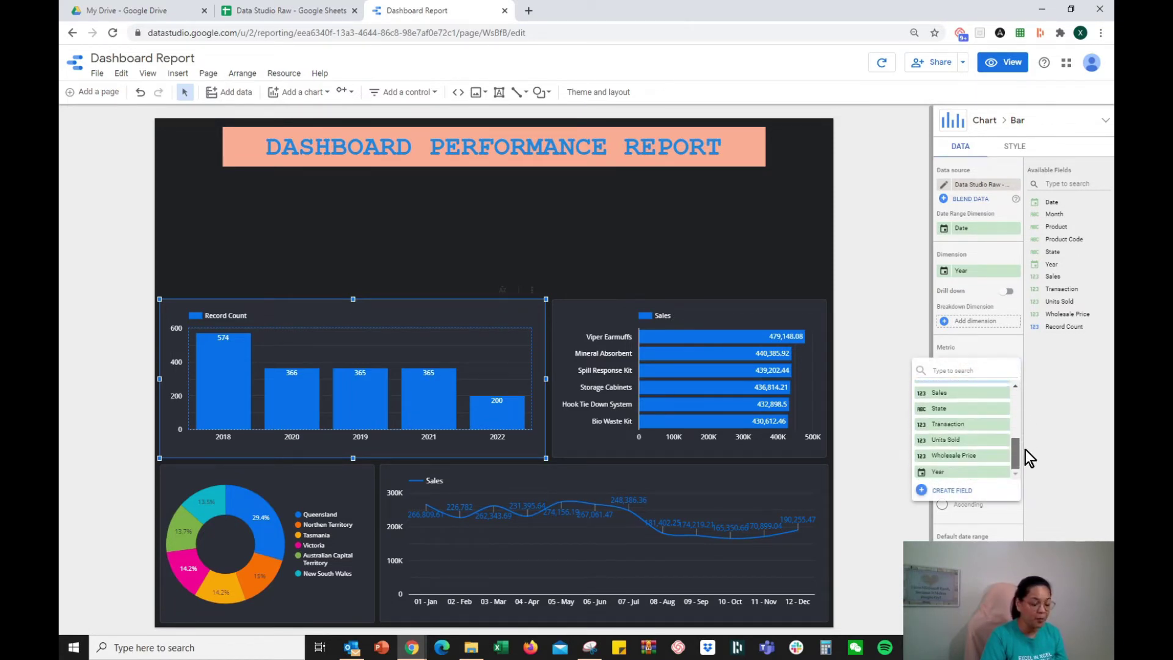
click(953, 441)
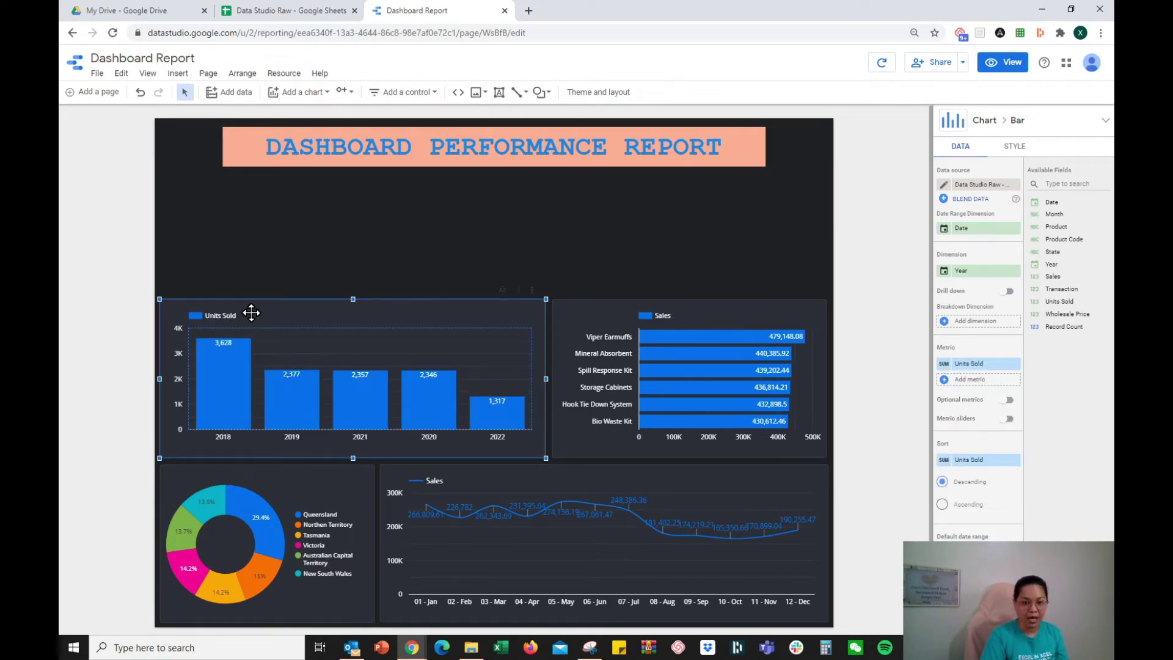
click(227, 317)
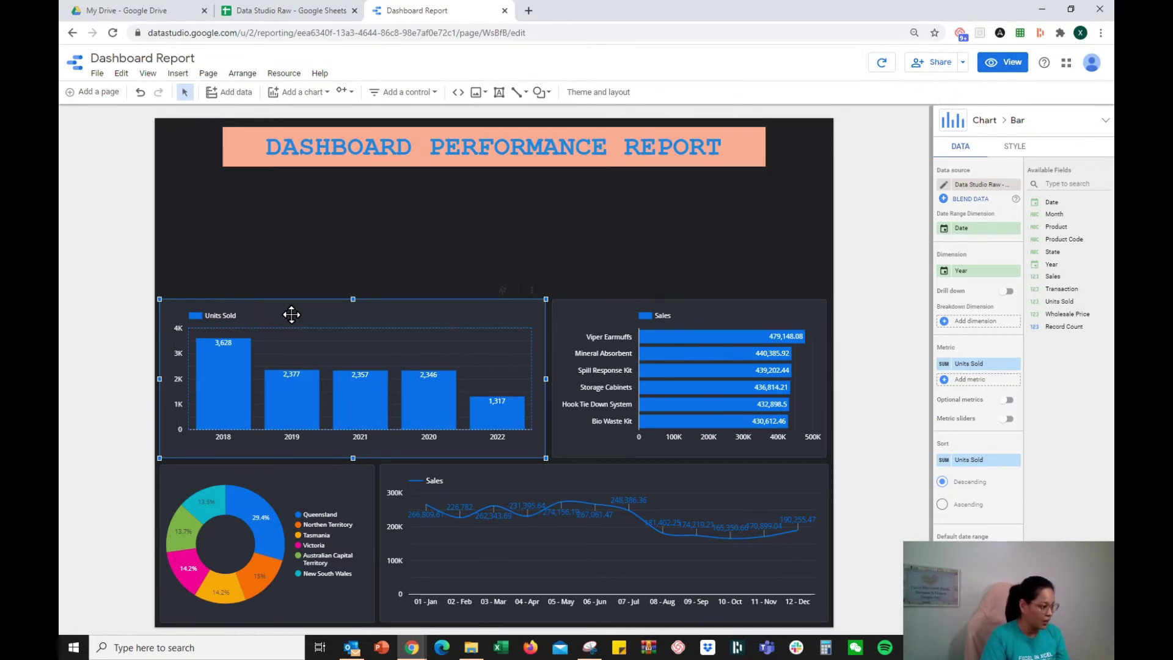
click(543, 278)
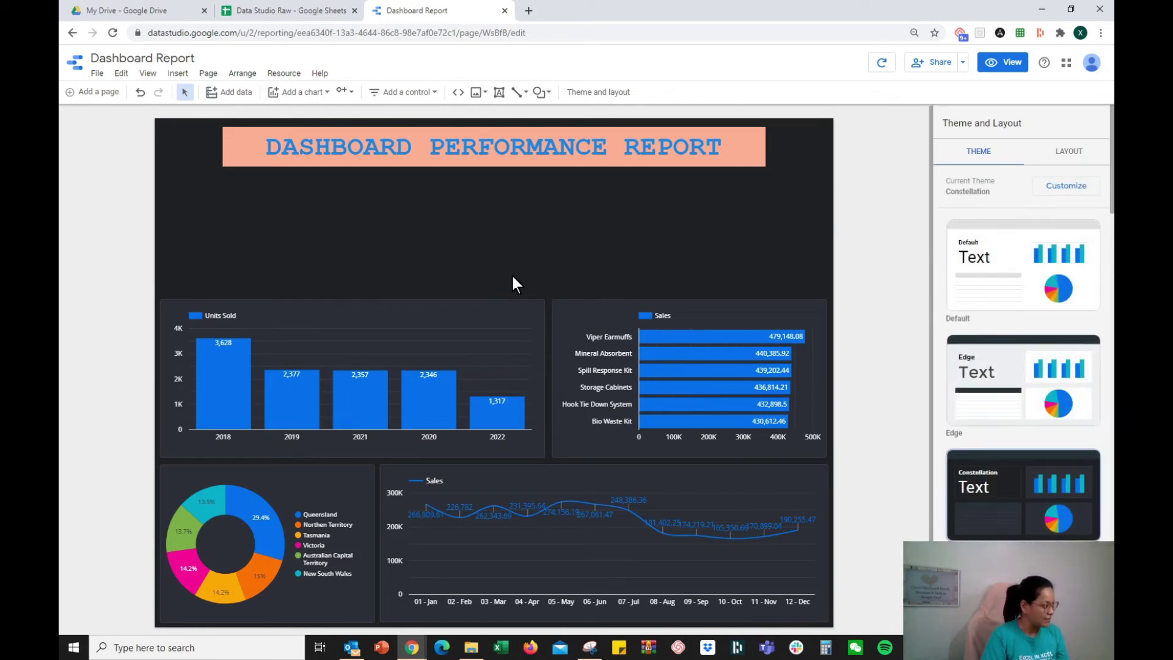
- Insert a pivot table below the report title, sized to sit above the bar charts and wide enough for every year column
click(303, 93)
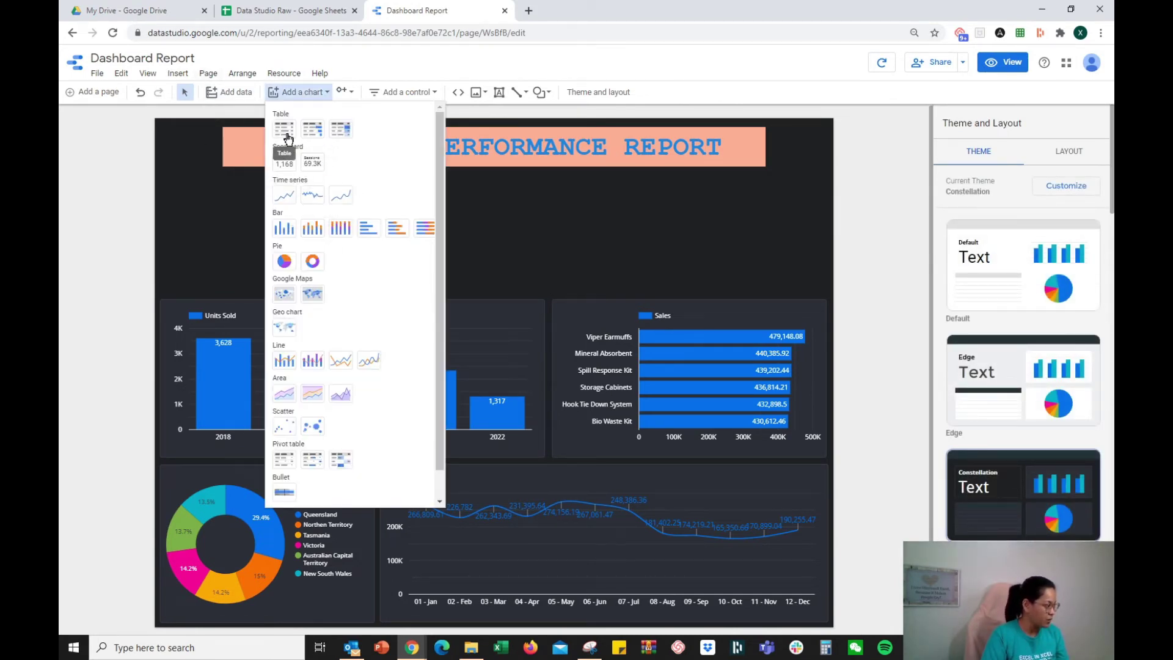
scroll(348, 418, down, 1)
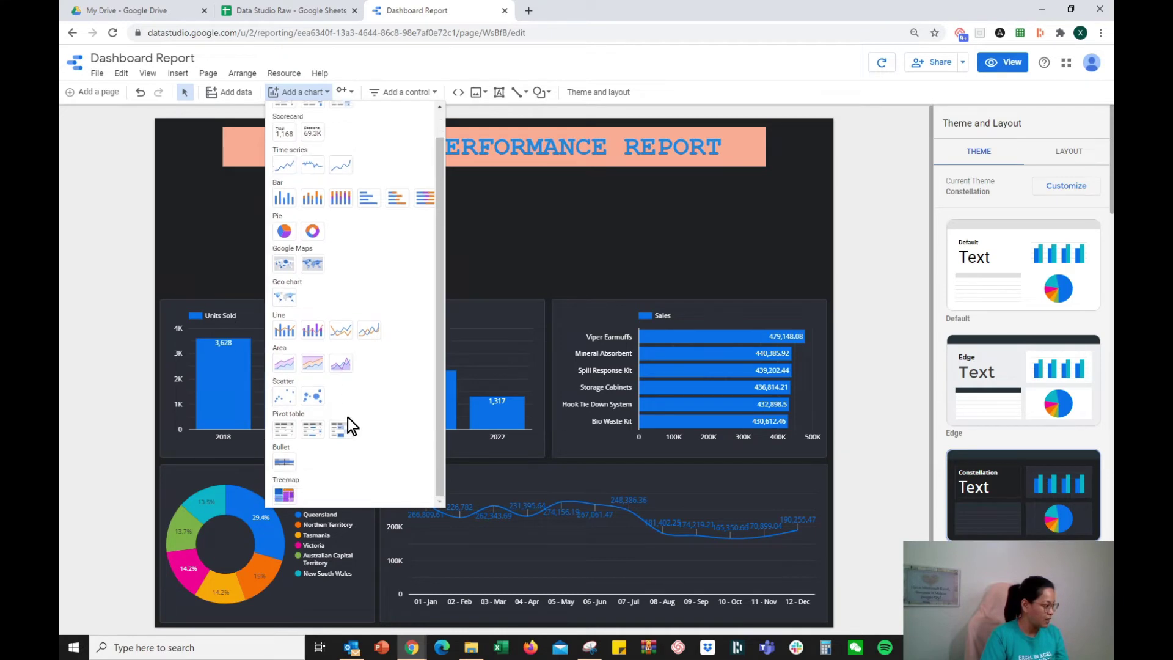
click(283, 430)
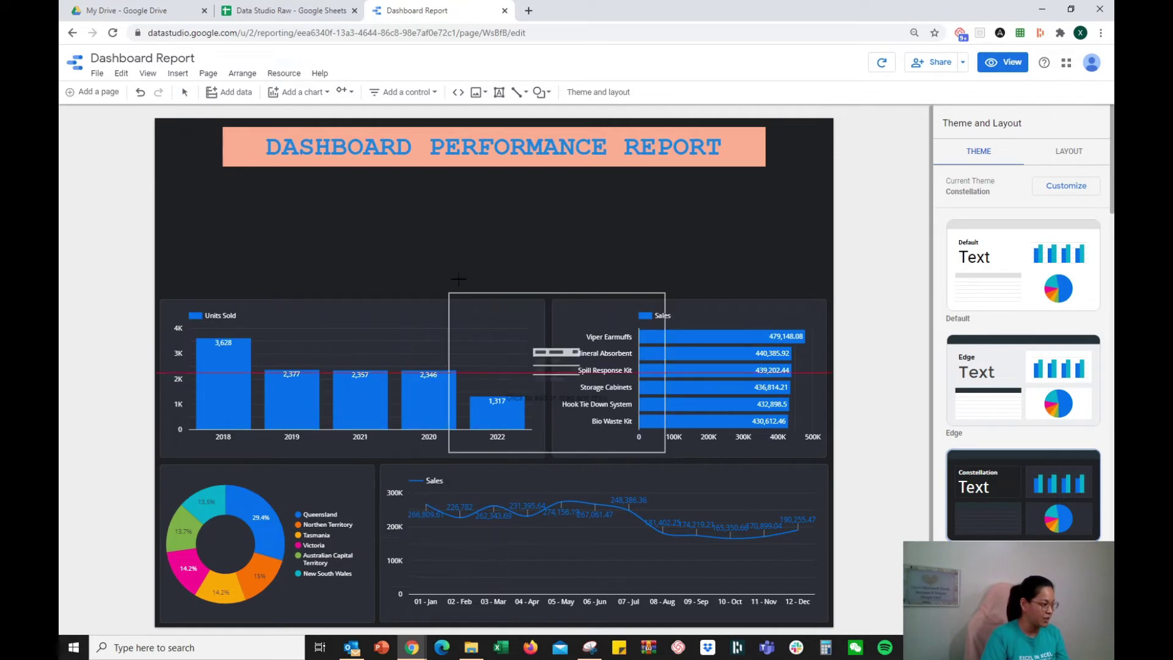
click(610, 174)
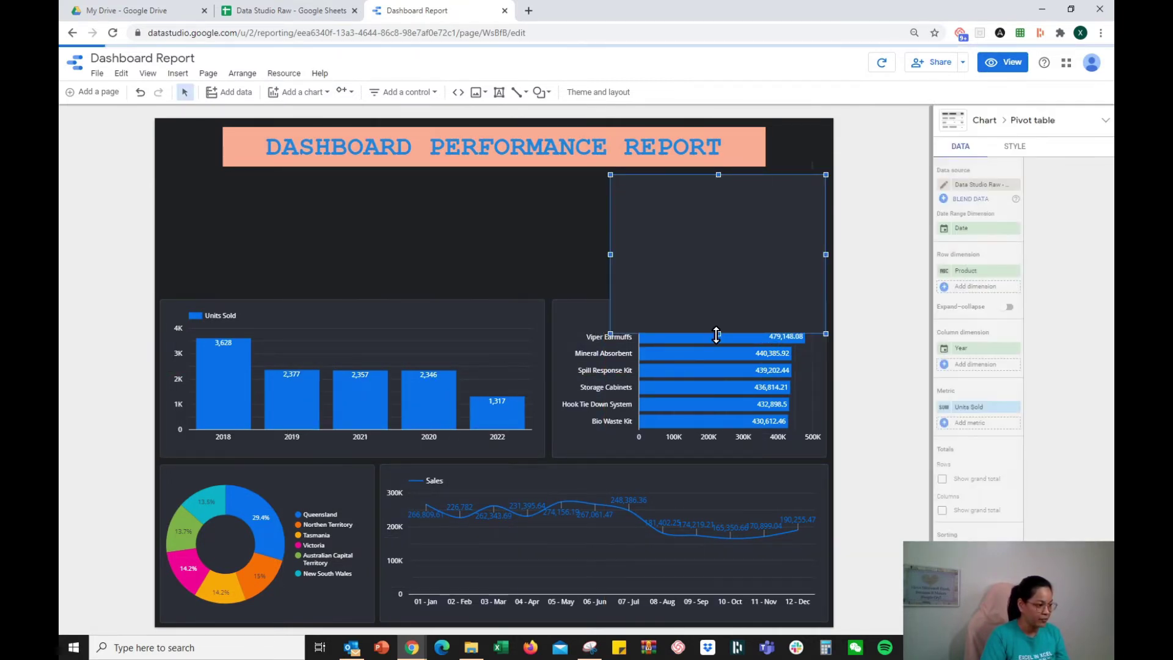
drag(714, 332, 712, 293)
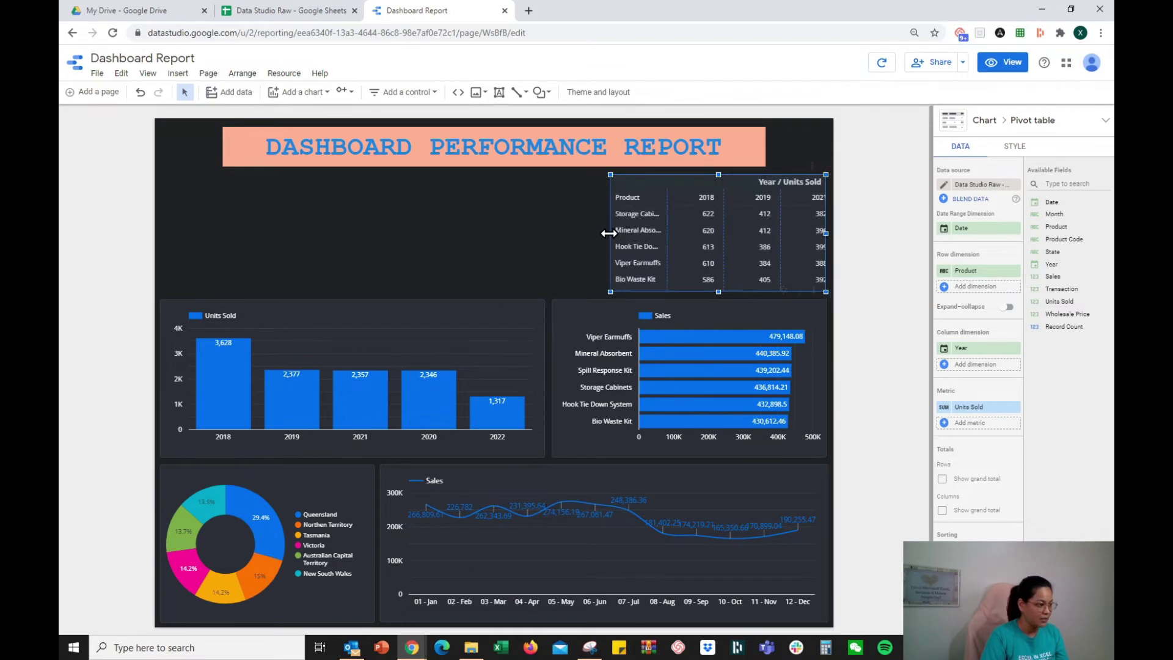
drag(611, 233, 605, 257)
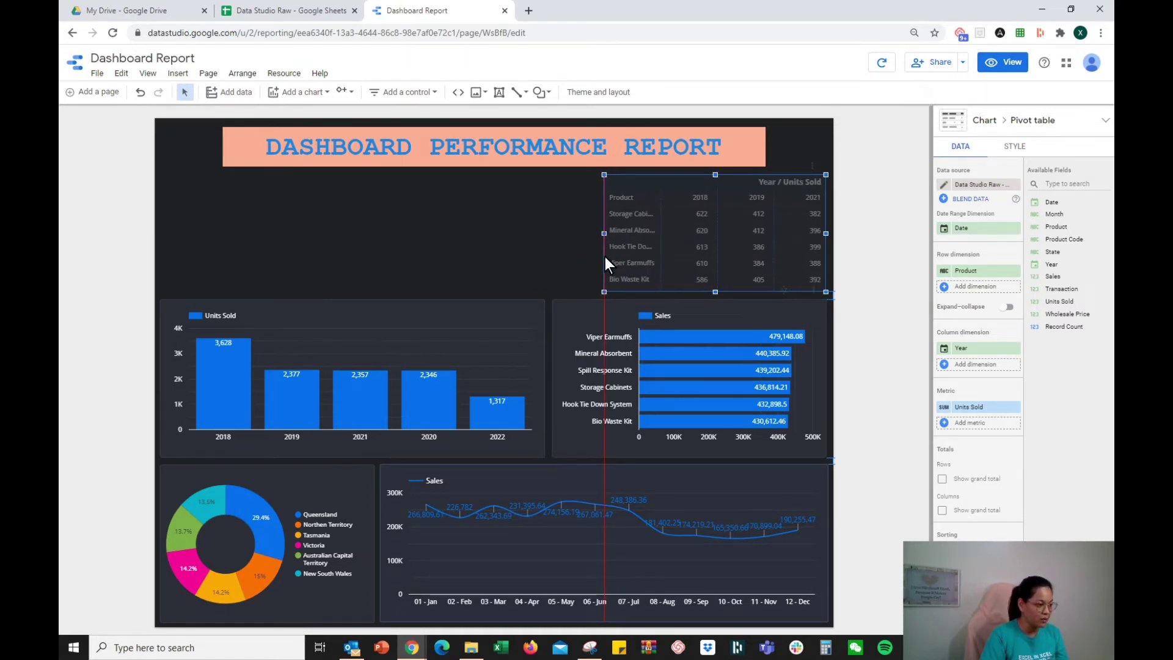
drag(604, 256, 477, 256)
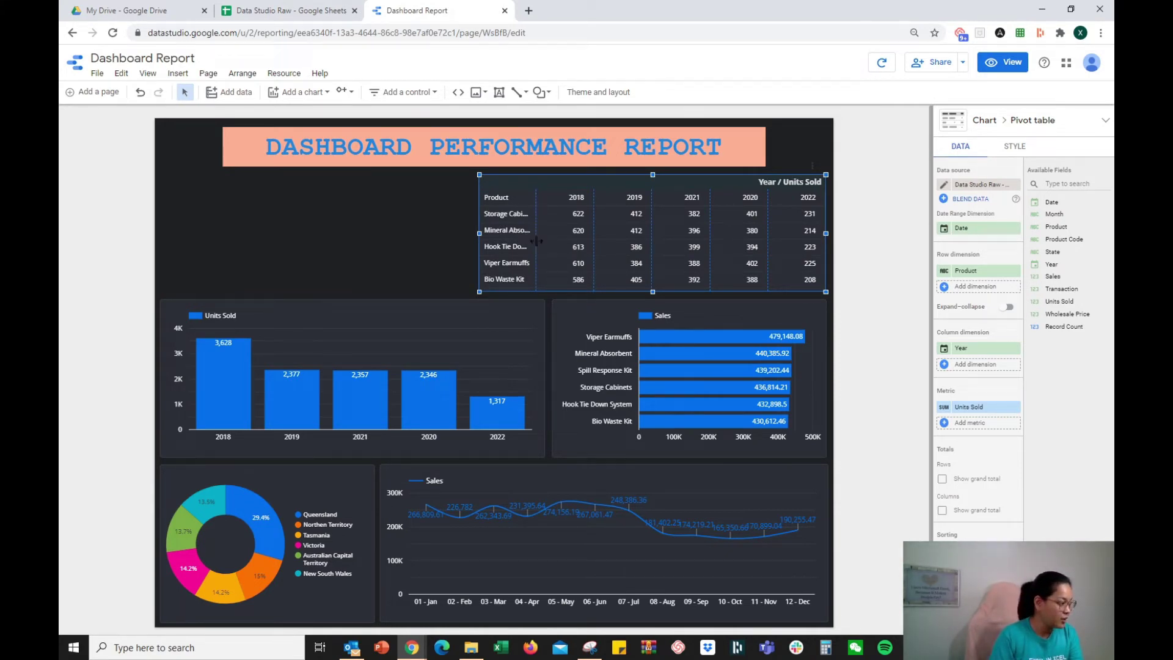
- Adjust the pivot table's column widths so the full product names and all years from 2018 to 2022 fit
drag(546, 243, 571, 254)
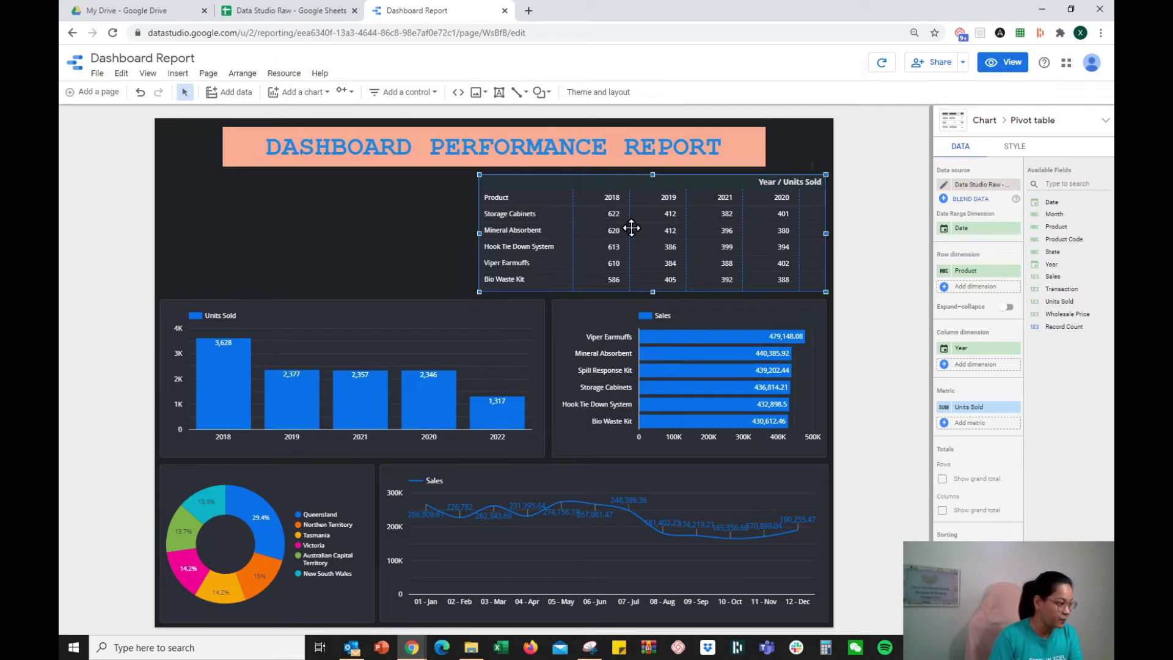
drag(629, 228, 612, 223)
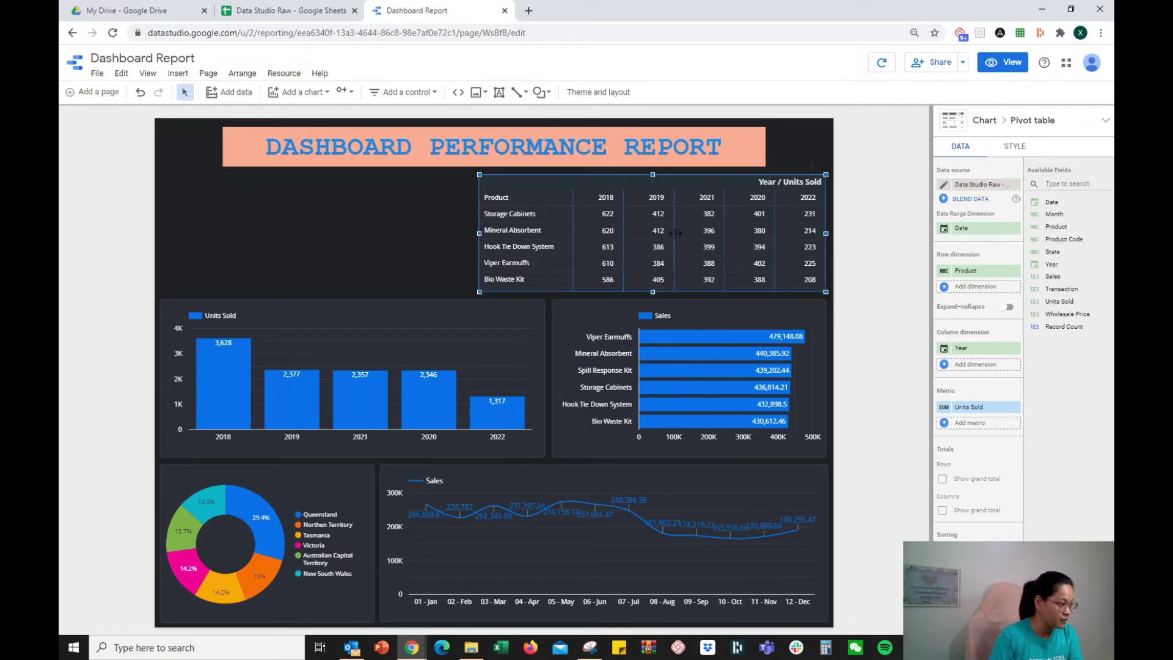
drag(574, 252, 571, 253)
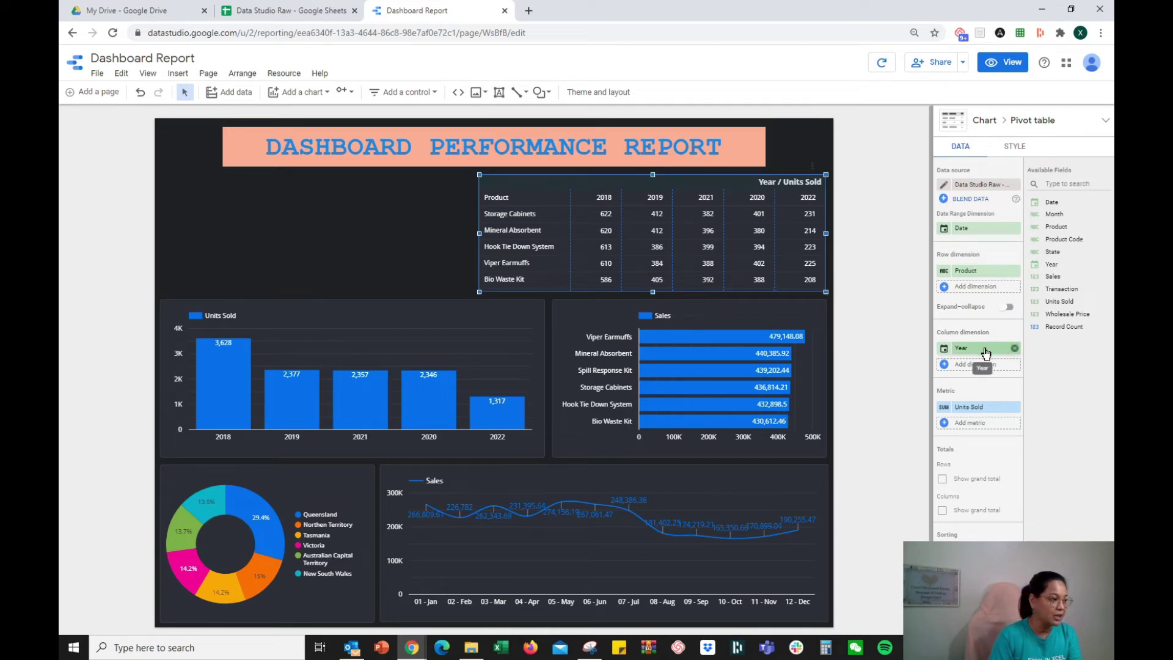
click(851, 371)
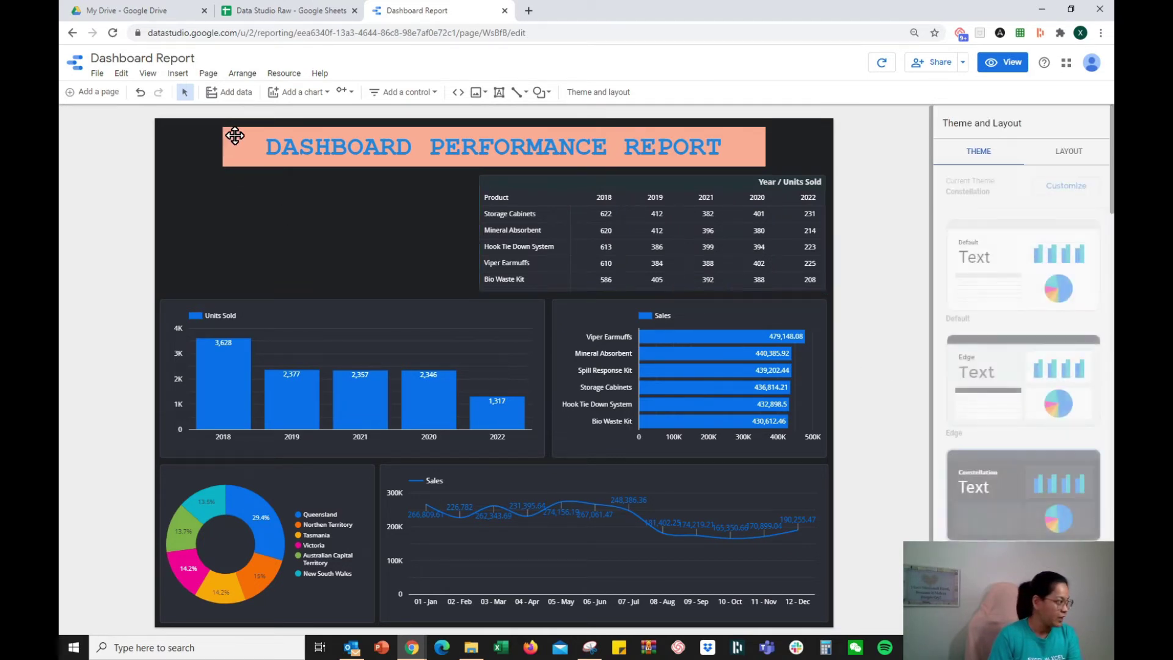
- Insert a scorecard in the empty area above the Units Sold column chart
click(302, 92)
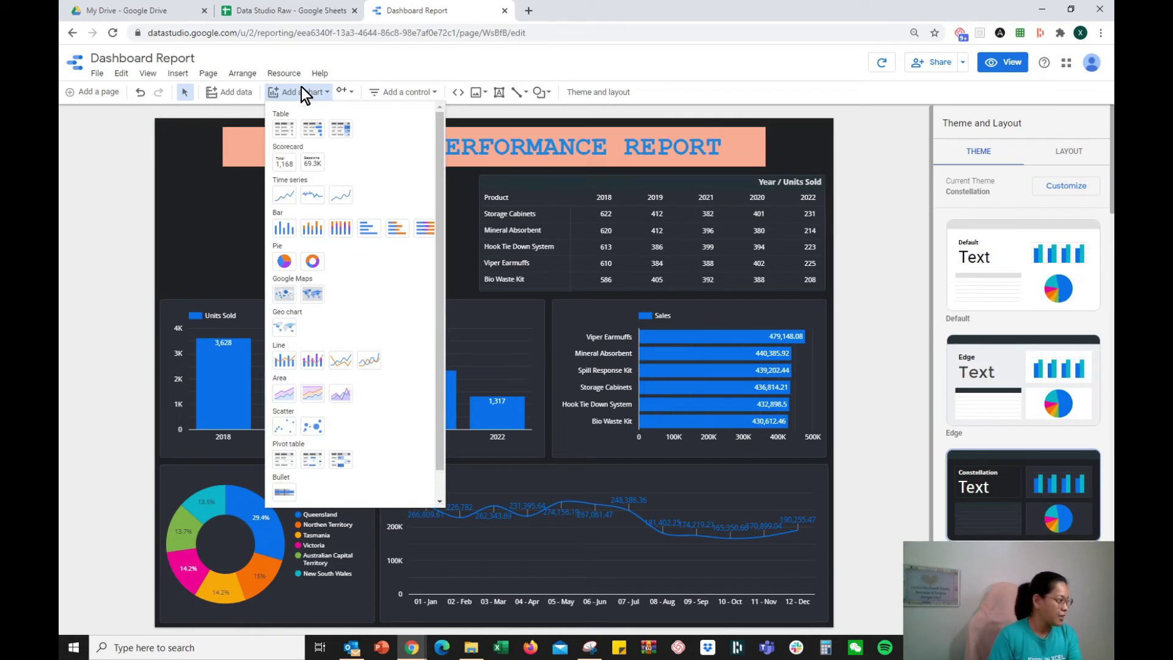
click(287, 166)
click(174, 237)
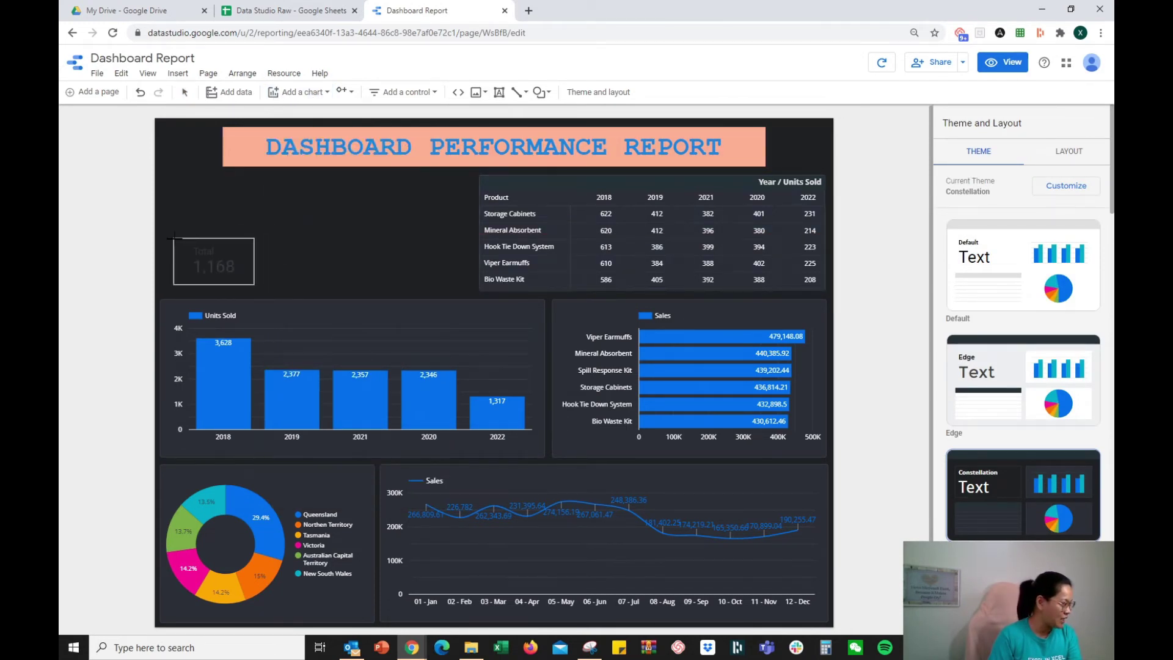
- Place the scorecard just above the Units Sold column chart, flush with the chart's left edge, and narrow it slightly
drag(174, 237, 162, 241)
click(162, 242)
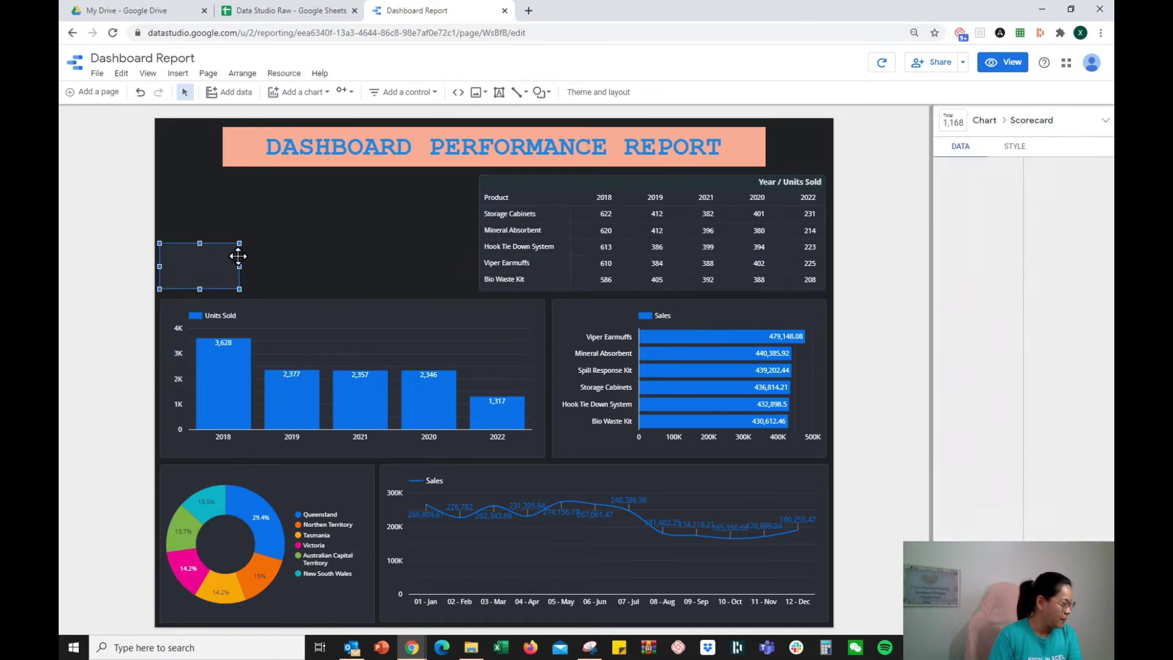
drag(256, 266, 235, 267)
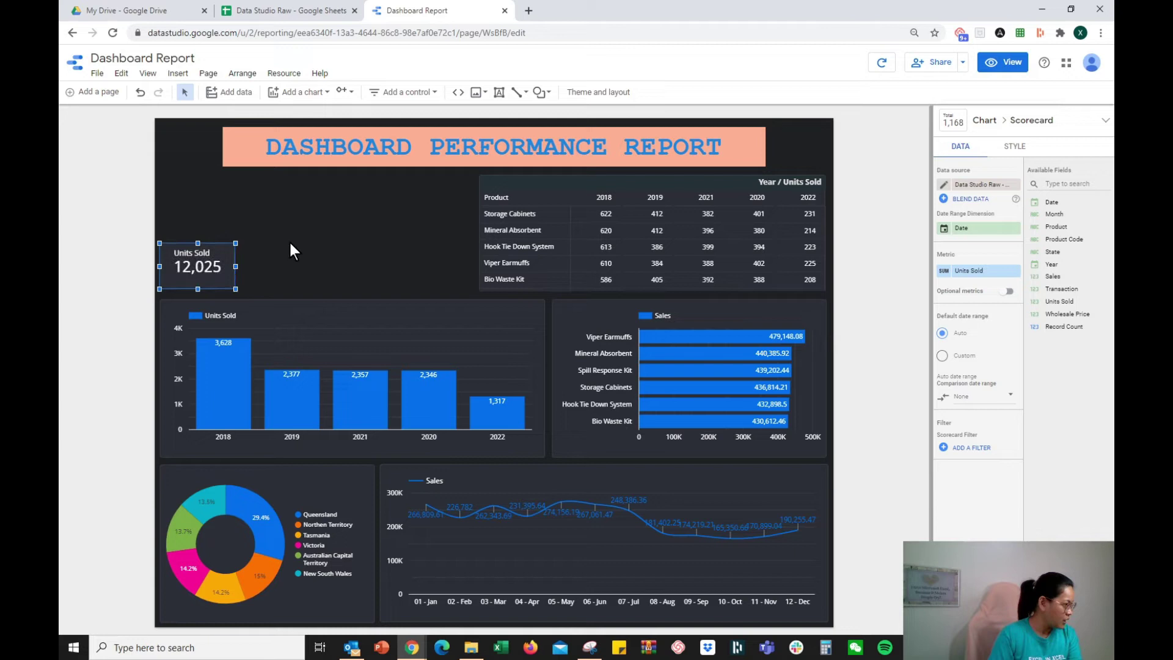
- Insert a compact-number scorecard beside the Units Sold scorecard and set its metric to Sales
click(306, 93)
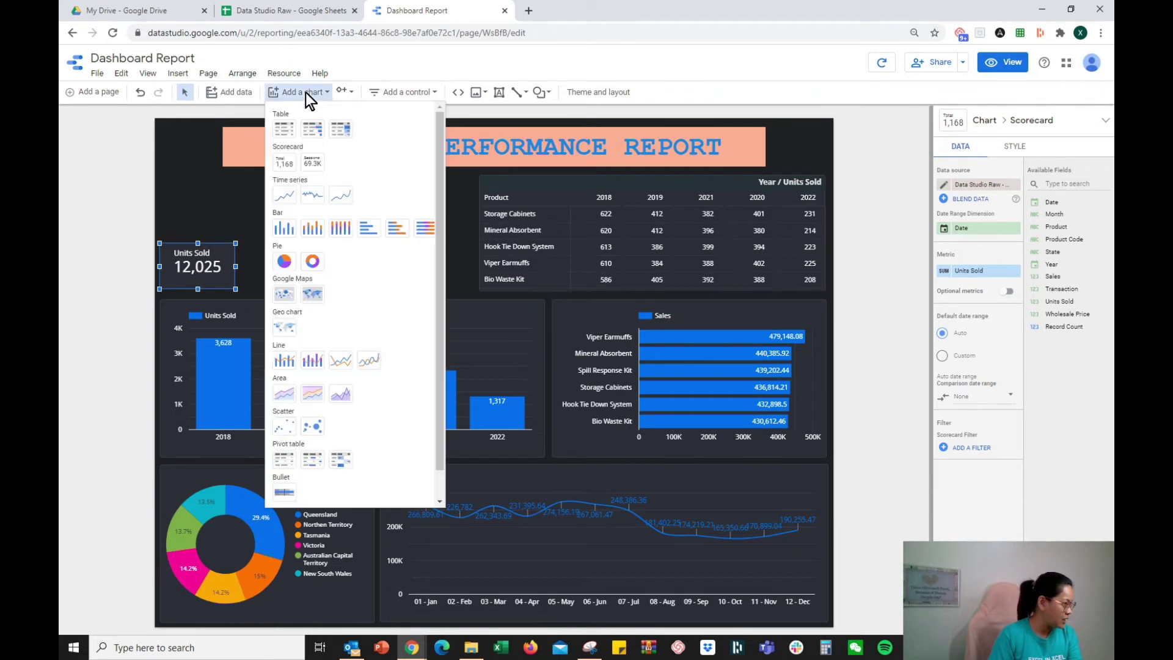
click(315, 167)
key(Escape)
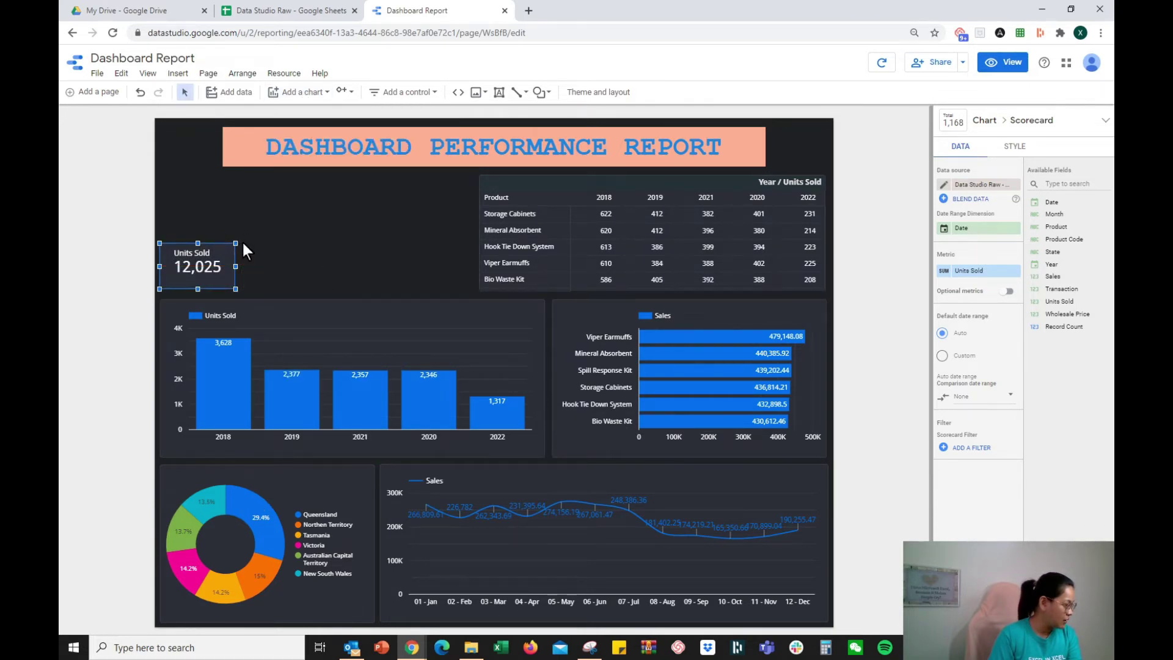
click(243, 243)
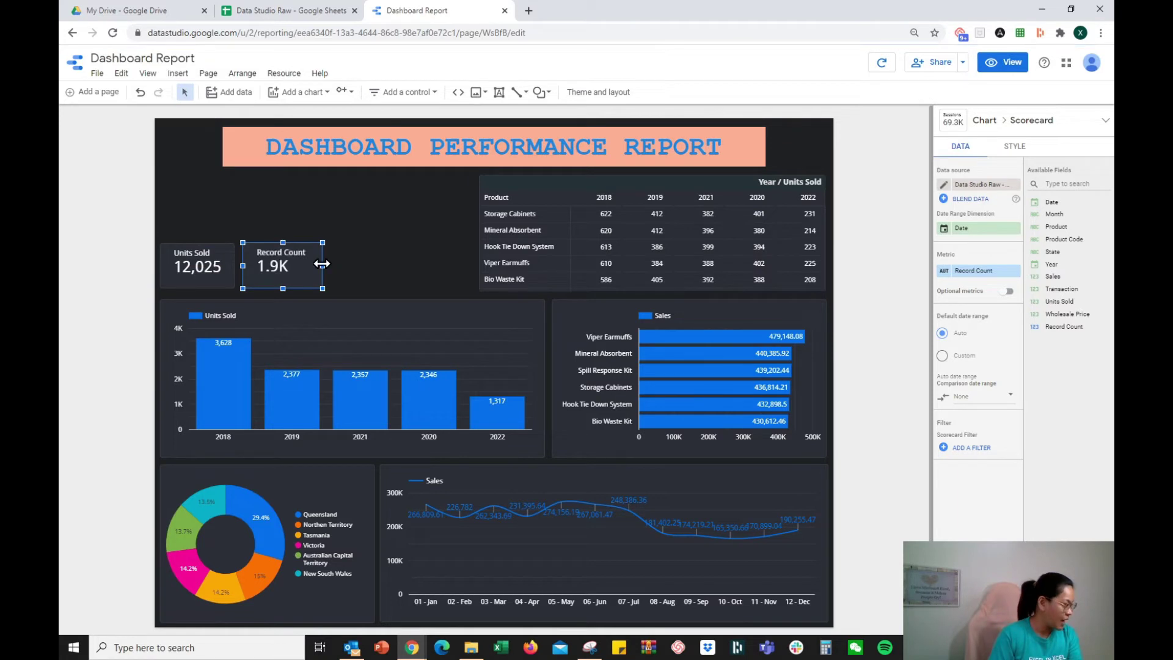
click(980, 273)
drag(1020, 320, 1017, 349)
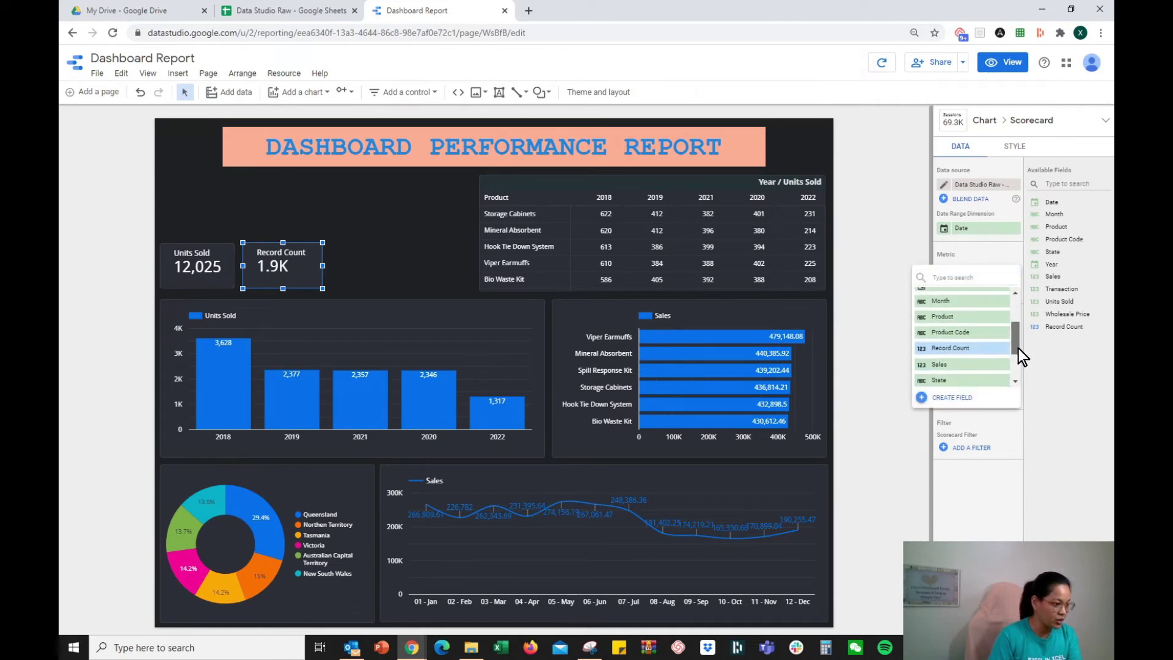
click(959, 353)
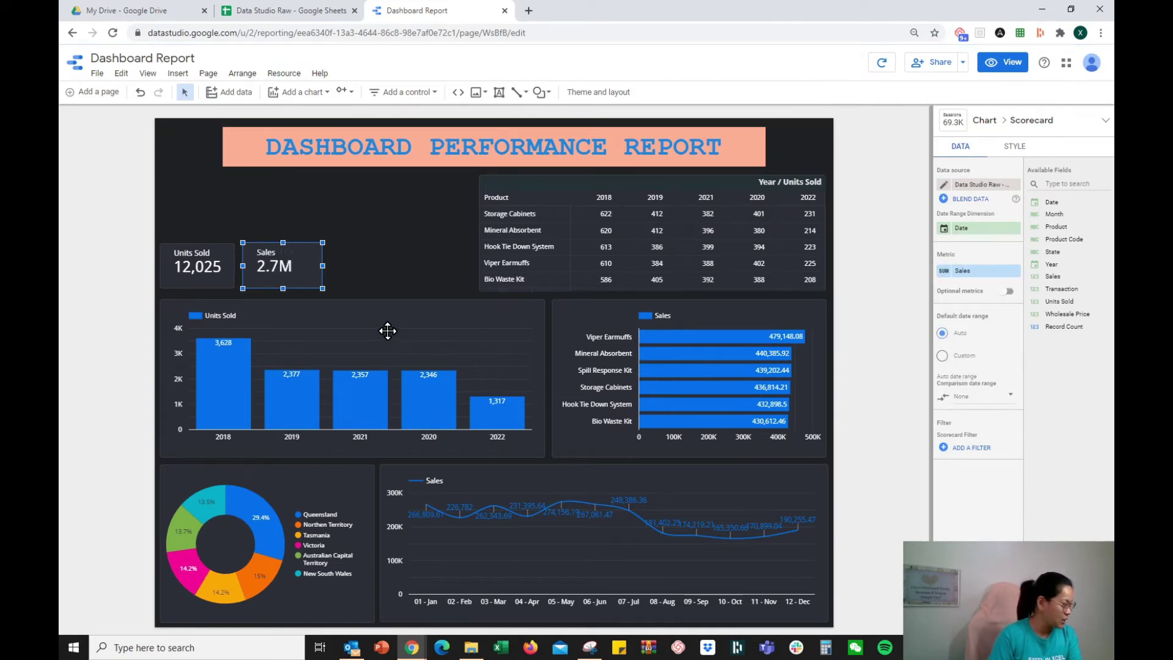
- Turn off compact numbers for the Sales scorecard and widen it to fit the full value
click(1012, 147)
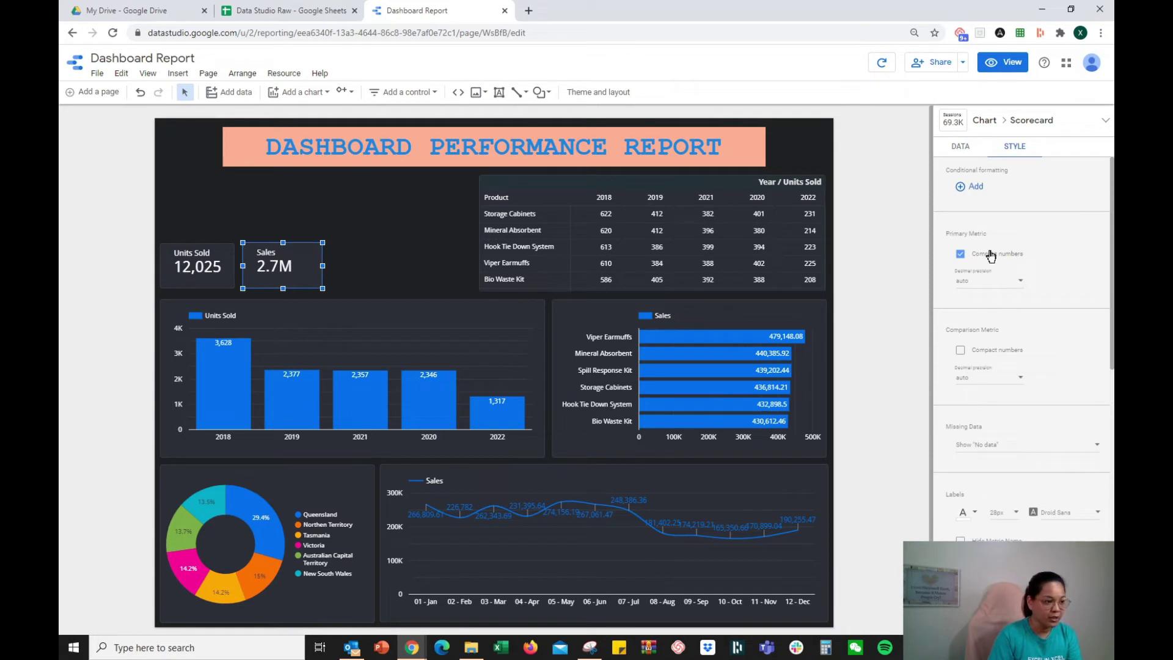
click(971, 261)
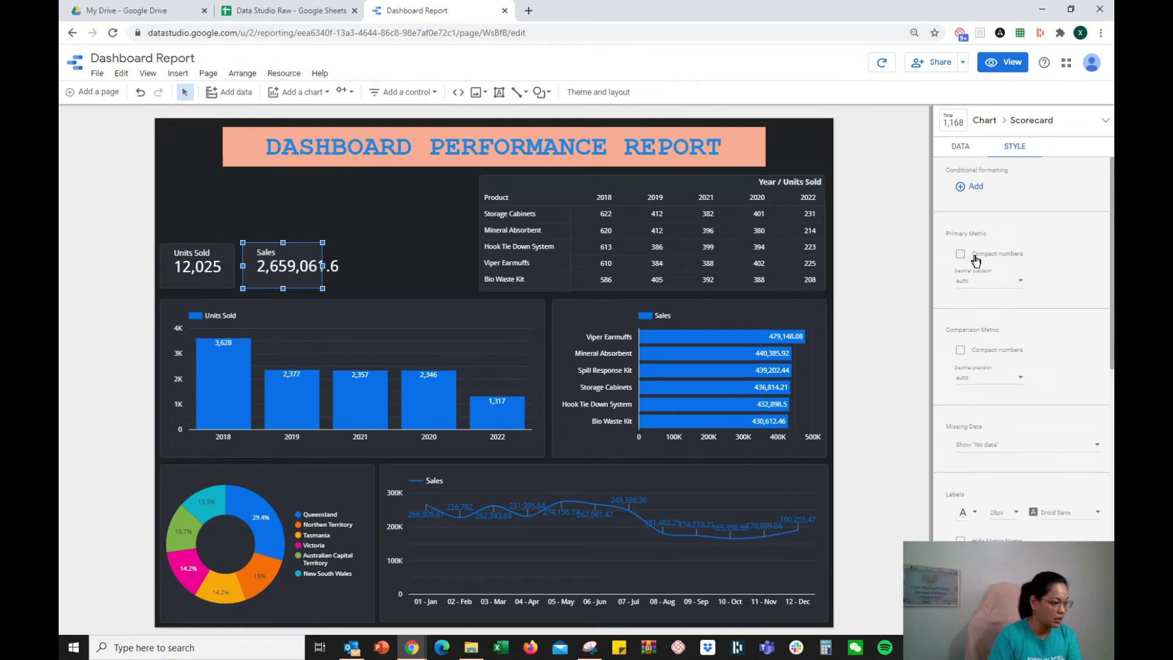
drag(319, 264, 349, 264)
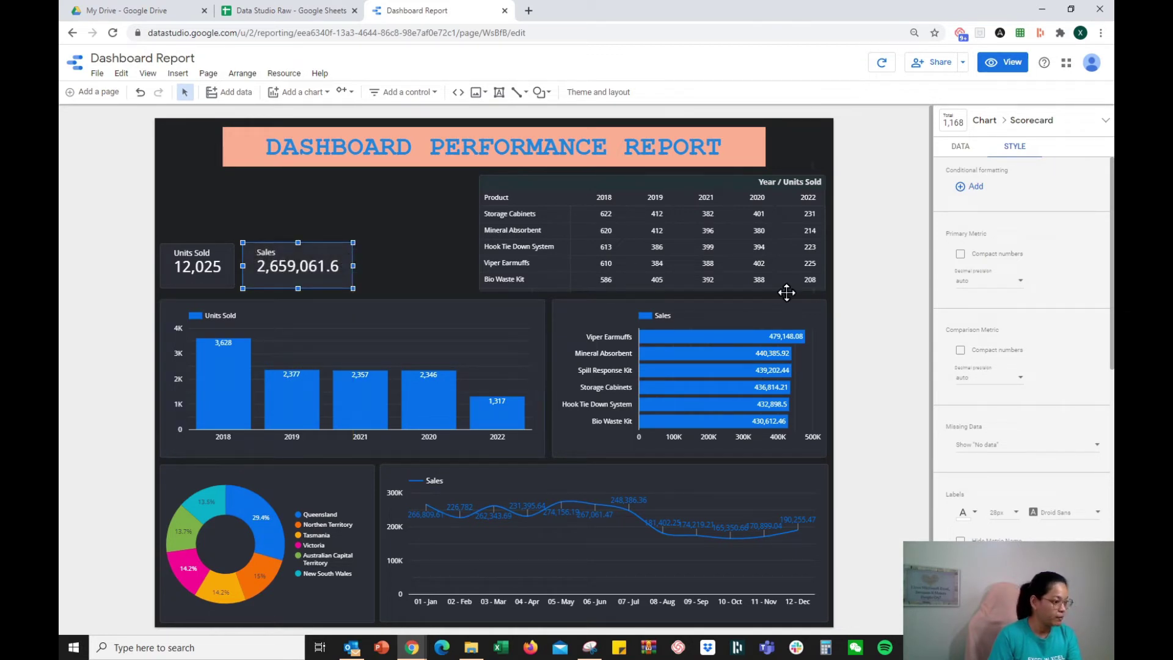
click(960, 254)
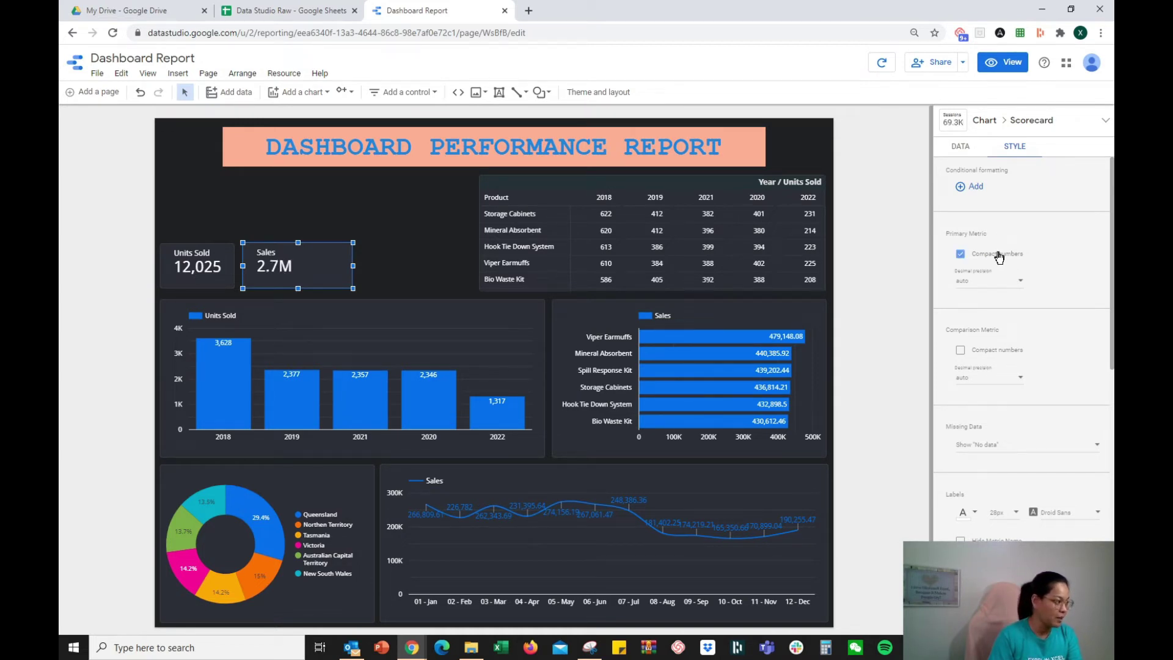
click(999, 256)
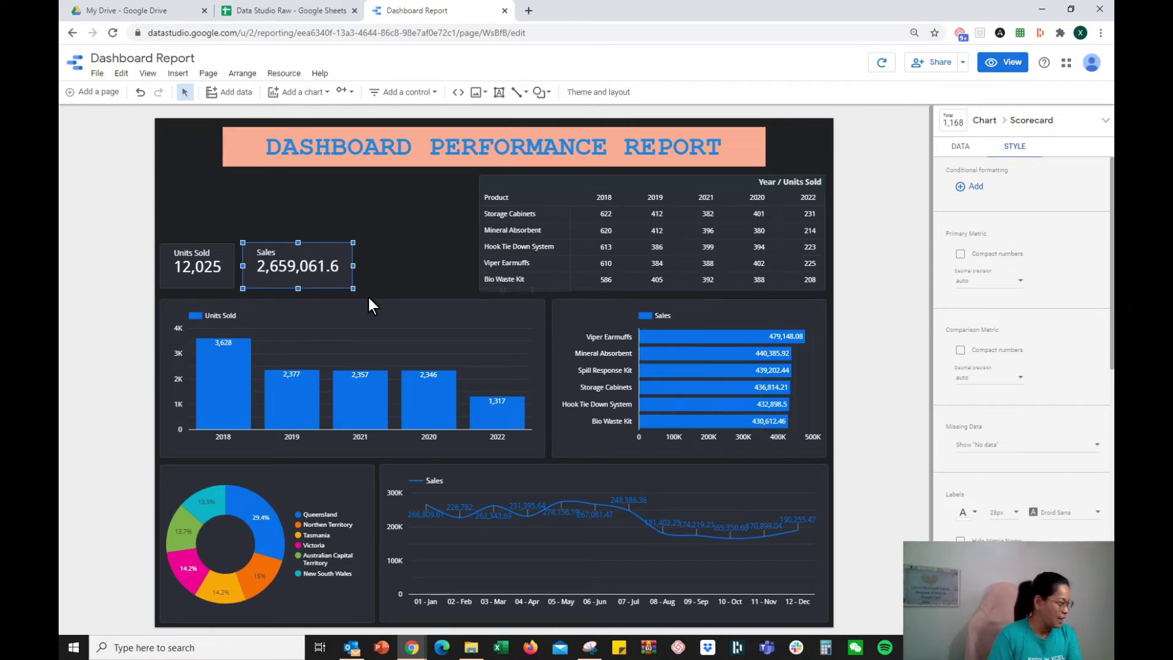
- Reposition and widen the Sales and Units Sold scorecards so they fill the row beside the pivot table with similar widths
click(389, 284)
click(318, 268)
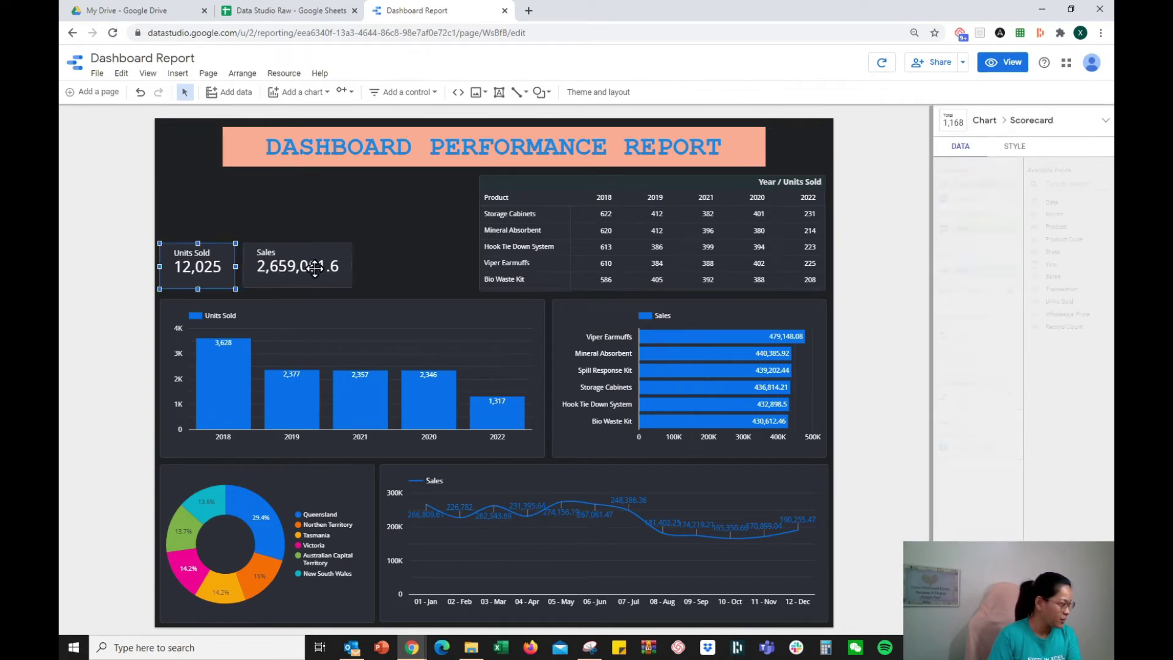
drag(329, 272, 446, 270)
drag(357, 265, 322, 265)
click(197, 262)
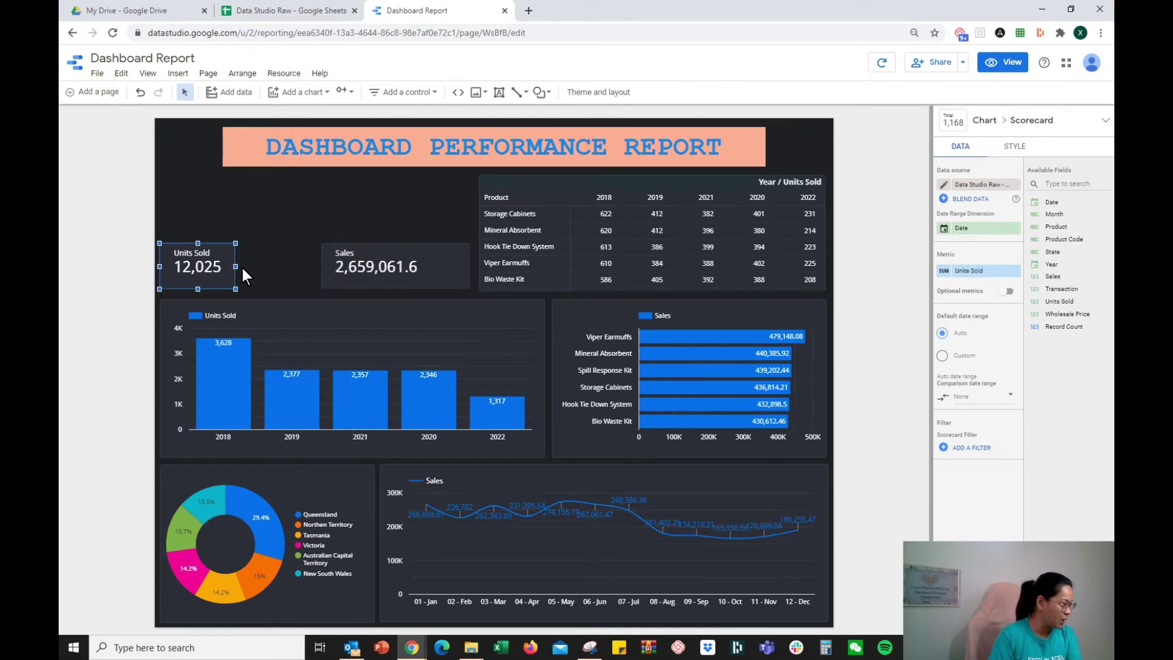
drag(235, 265, 309, 262)
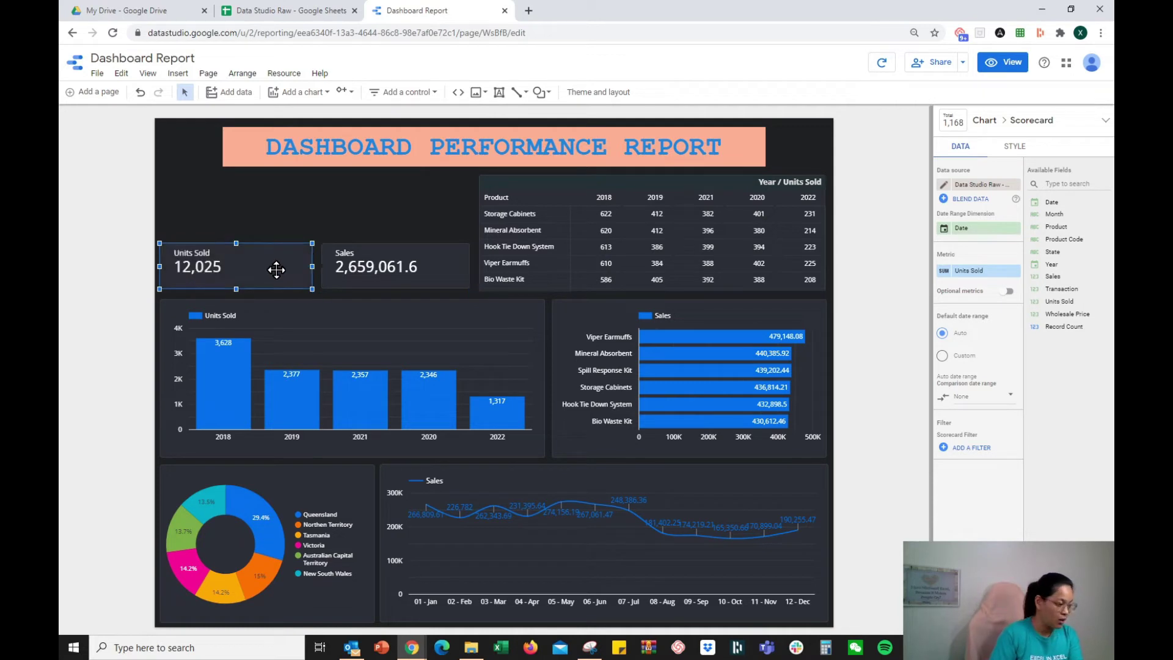
- Center the metric name, metric value and comparison labels of the Units Sold scorecard
click(178, 305)
click(180, 265)
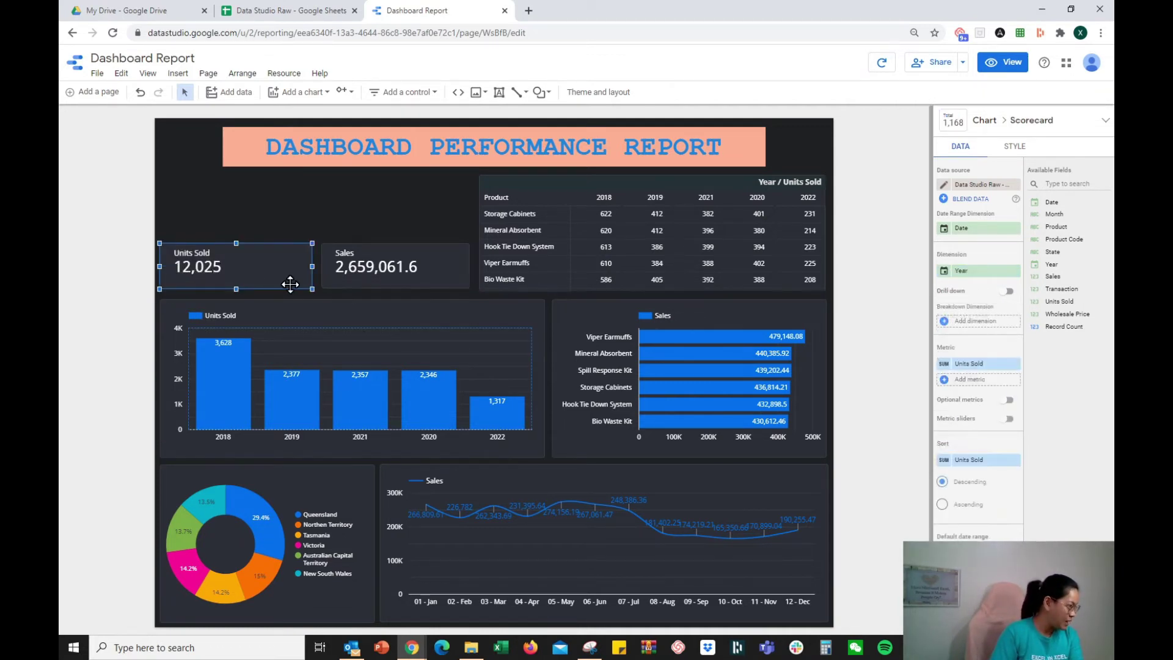
click(391, 268)
click(250, 280)
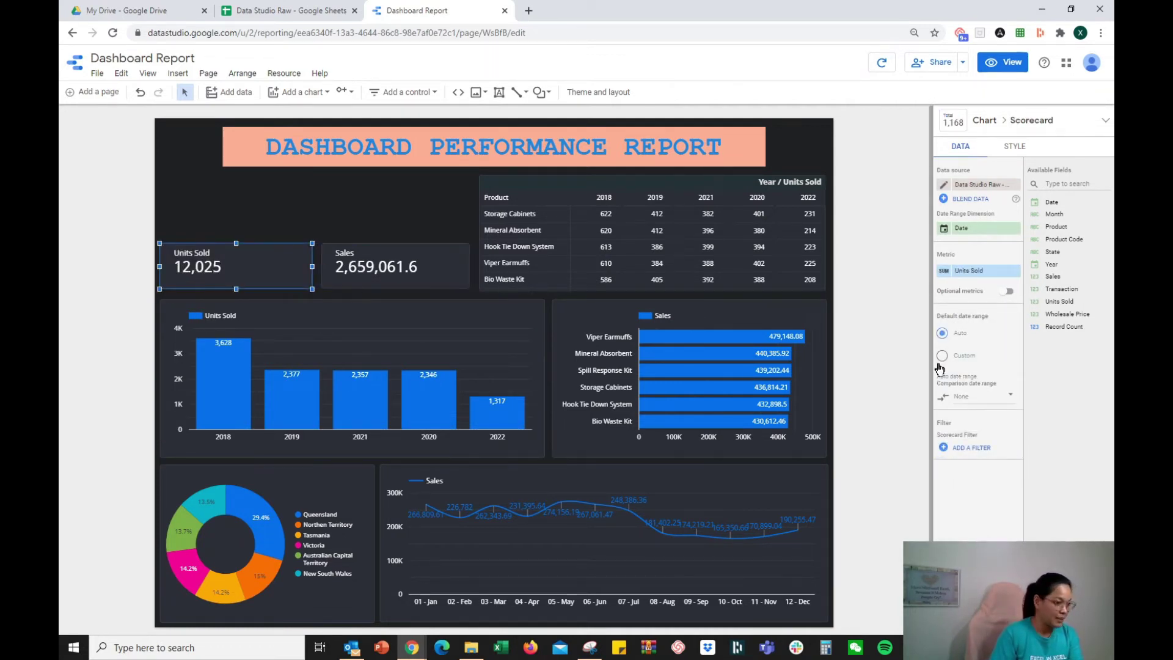
click(1014, 148)
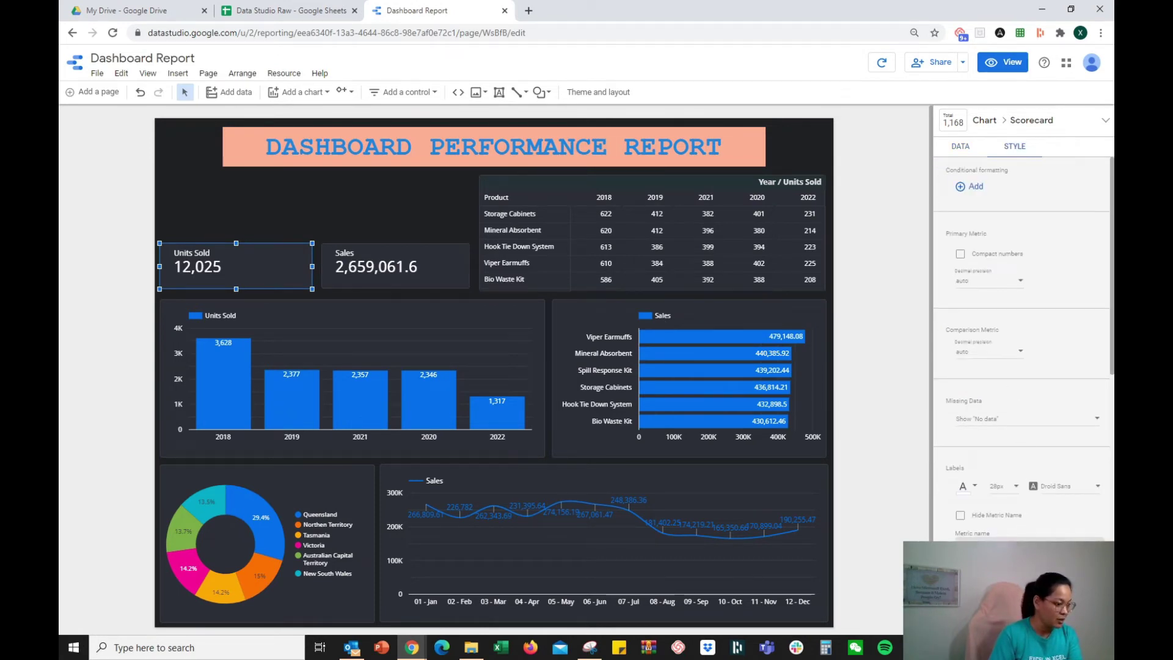
click(1029, 546)
click(1029, 581)
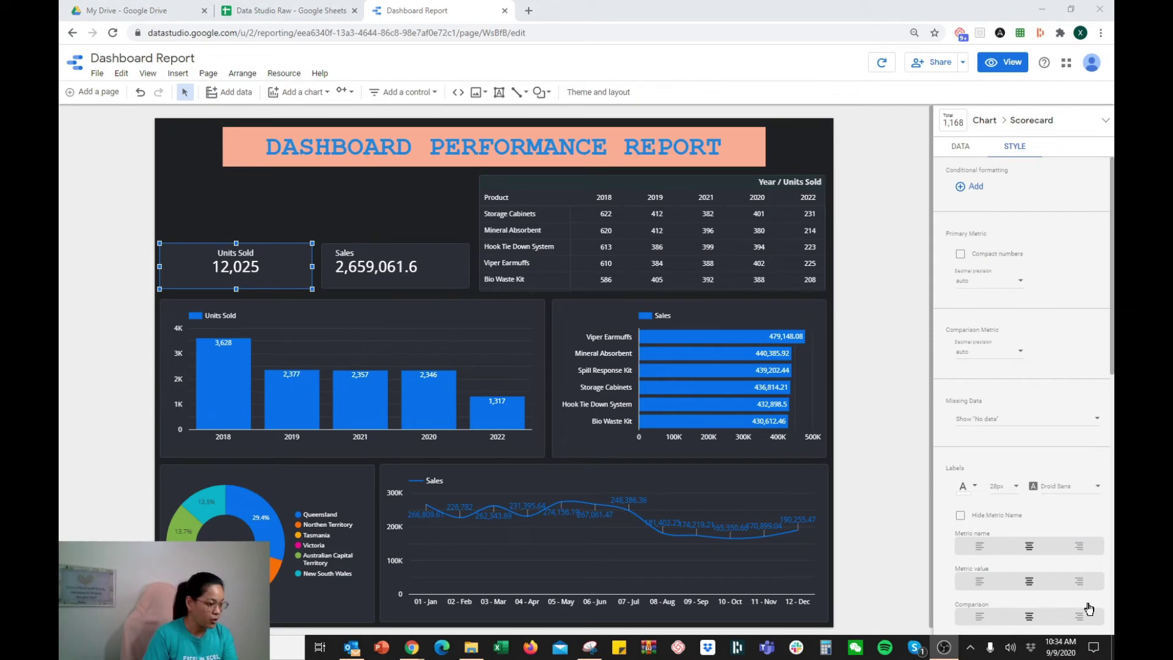
click(979, 545)
click(979, 581)
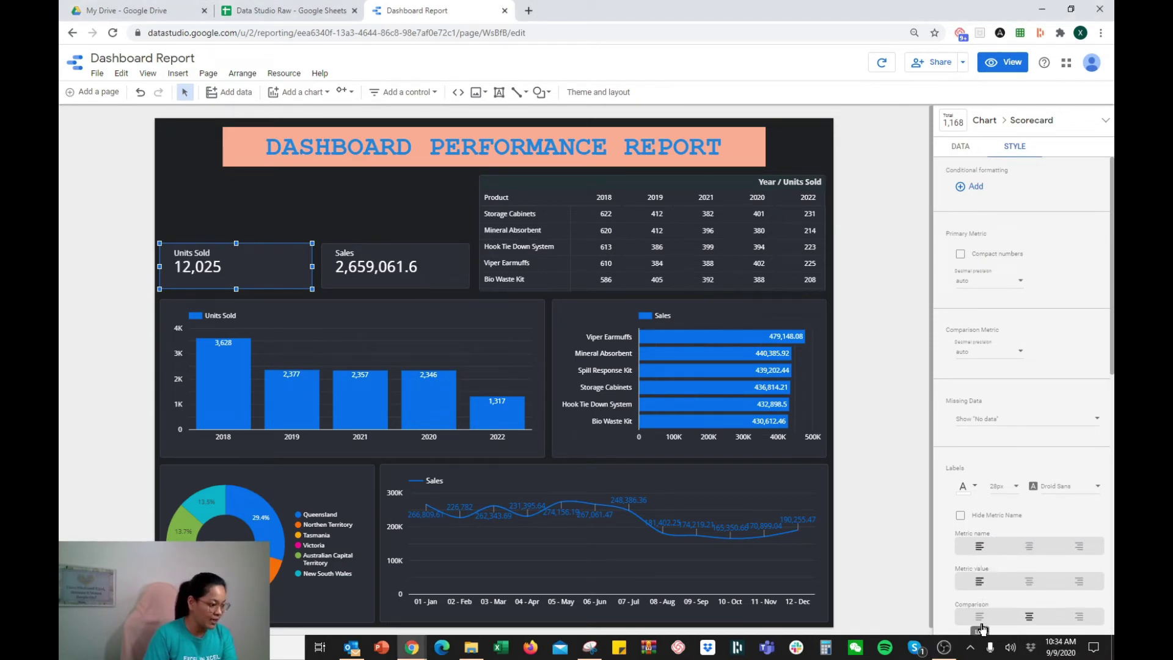
click(979, 616)
click(1029, 616)
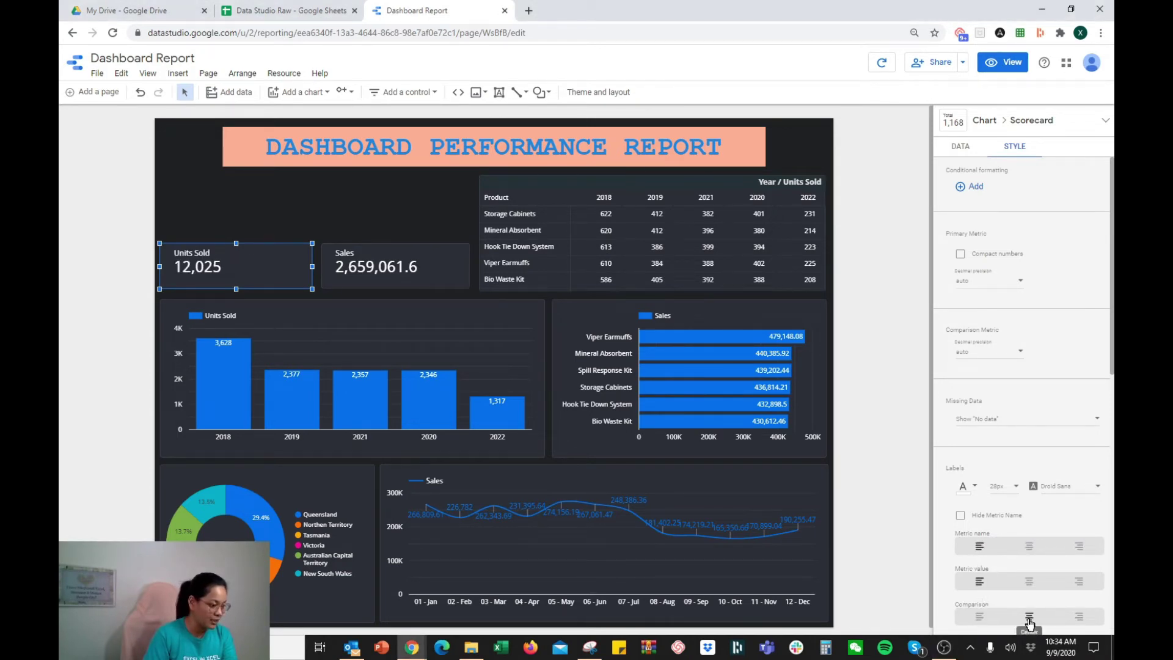
click(1035, 582)
click(1029, 546)
- Center the metric name and metric value of the Sales scorecard
click(405, 274)
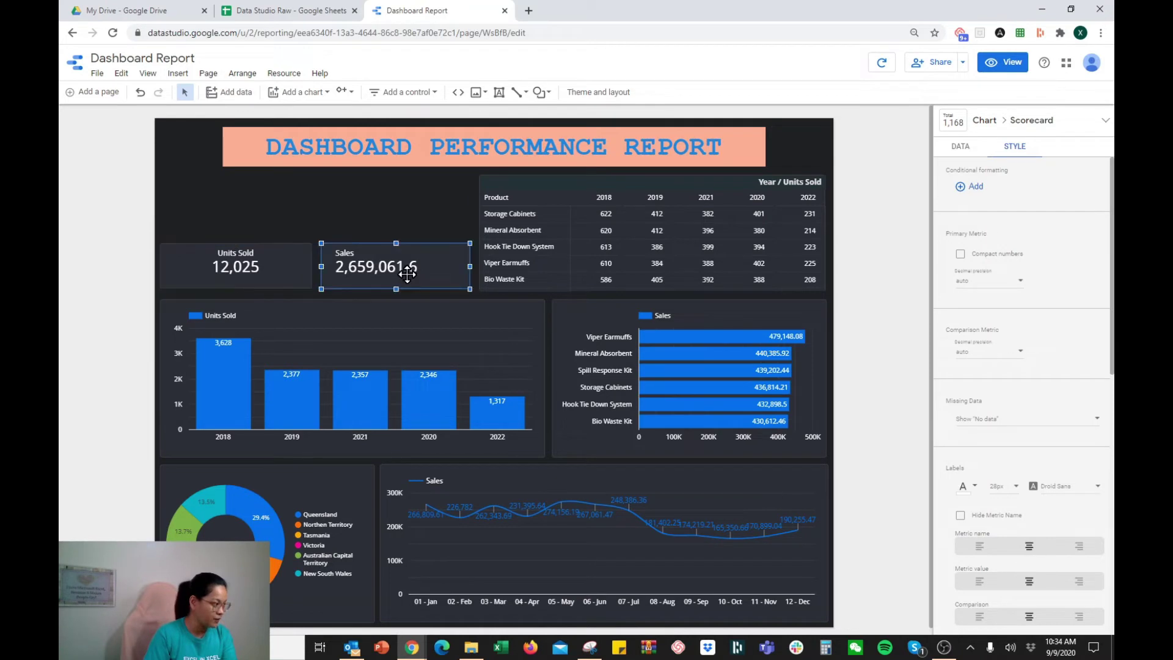
click(1029, 547)
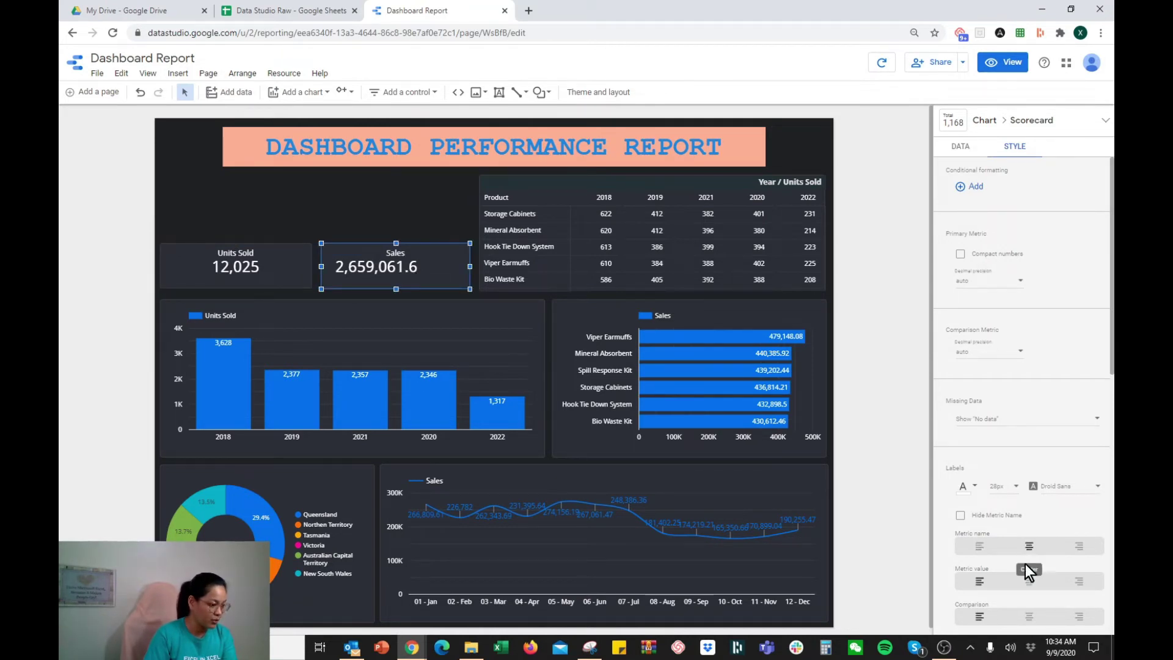
click(1029, 580)
click(327, 189)
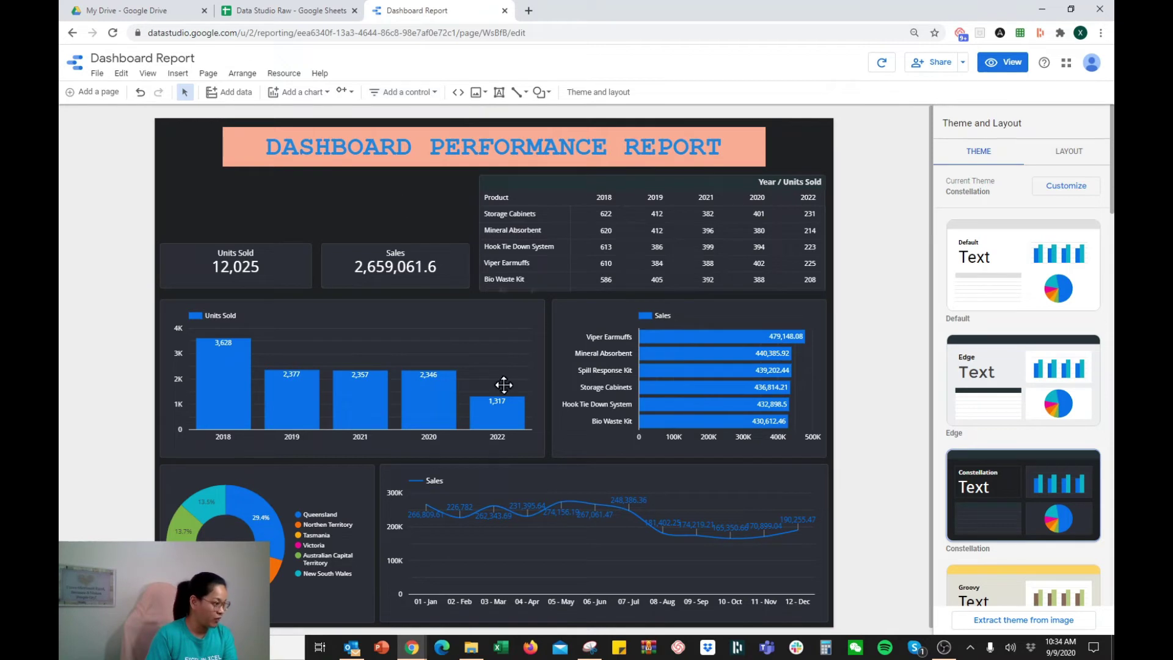
- Insert a drop-down list control below the report title and widen it to span both scorecards
click(430, 94)
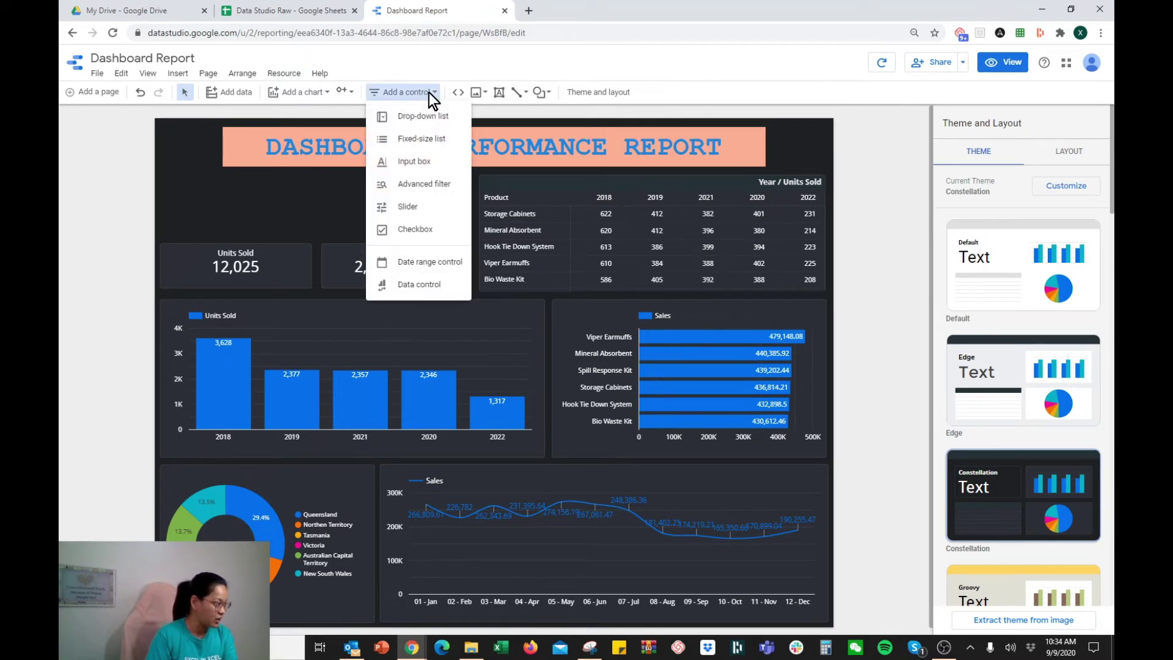
click(426, 125)
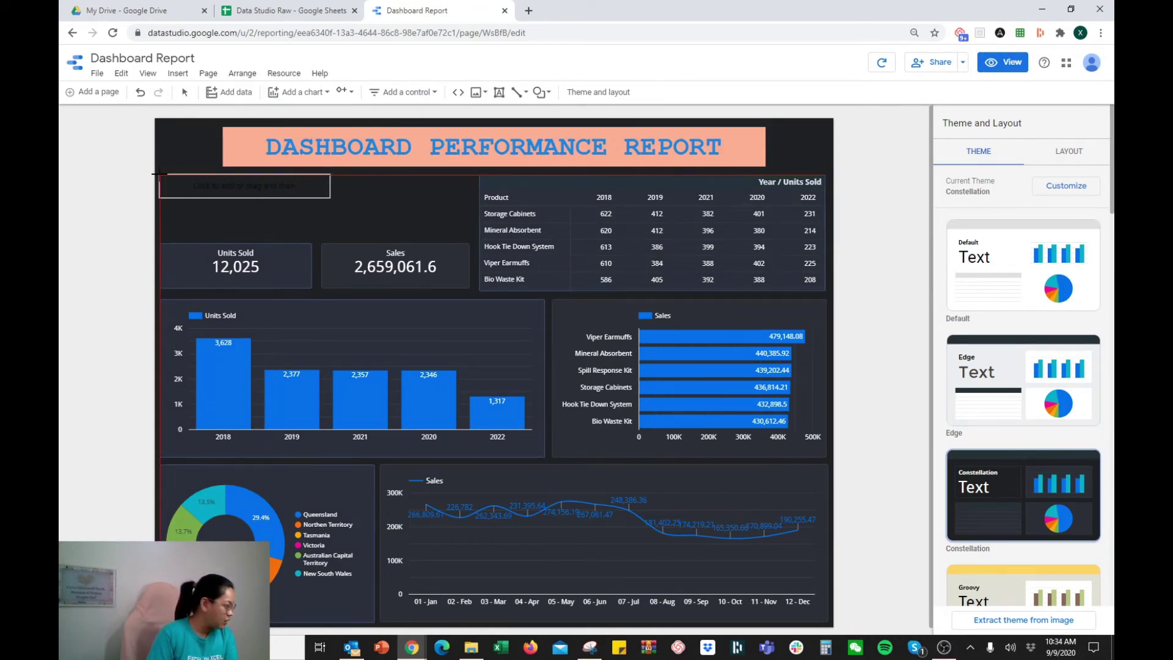
click(159, 174)
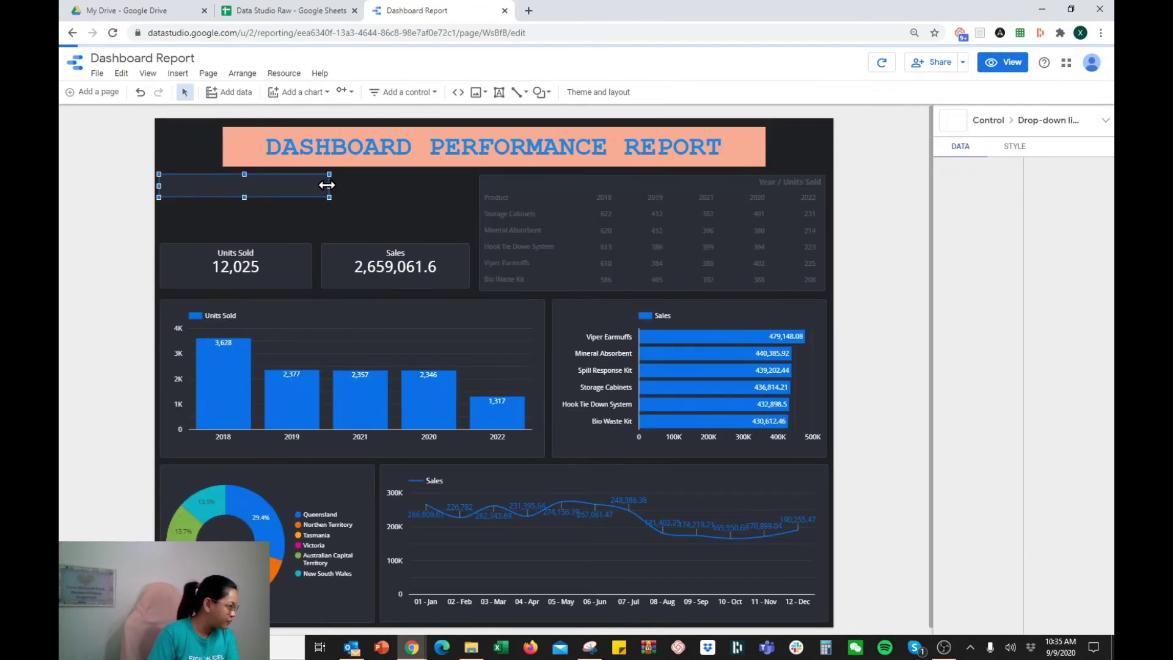
drag(330, 186, 467, 185)
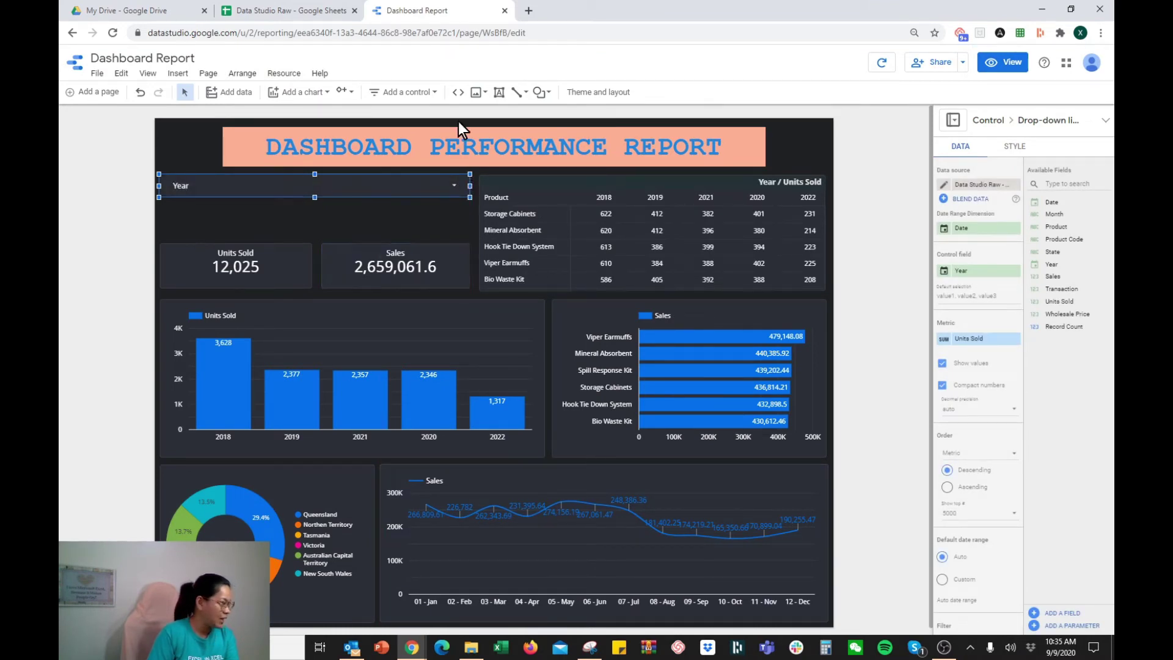
- Insert a date range control between the Year drop-down list and the scorecards, widened to match the drop-down
click(432, 91)
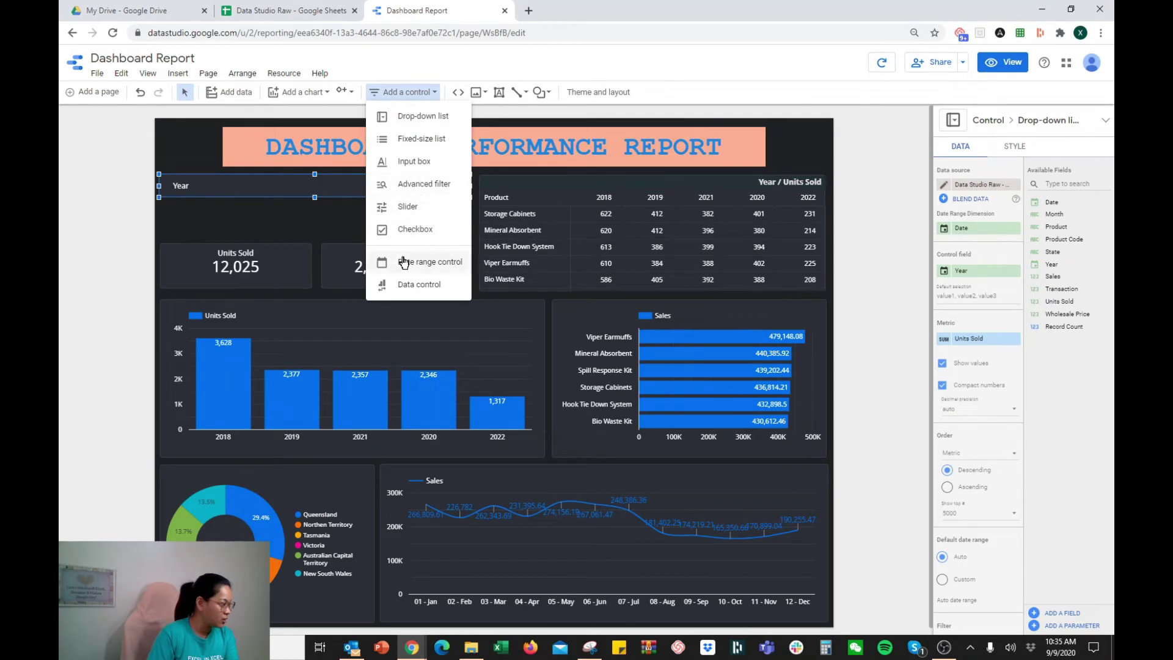
click(429, 264)
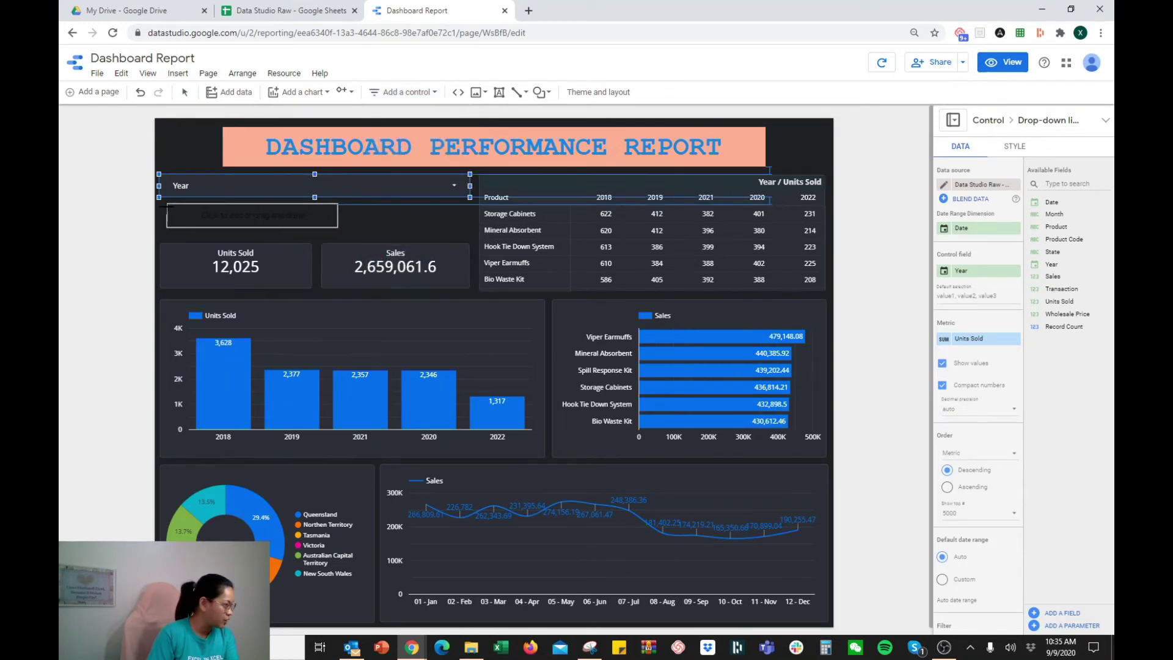
click(159, 208)
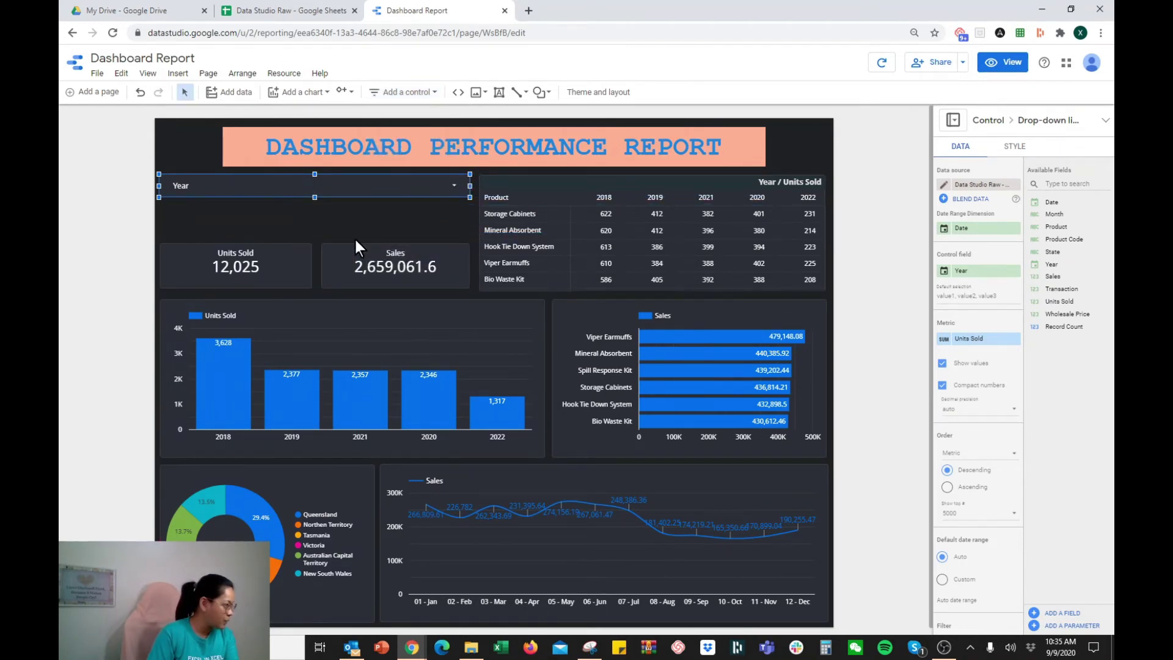
drag(329, 219, 465, 226)
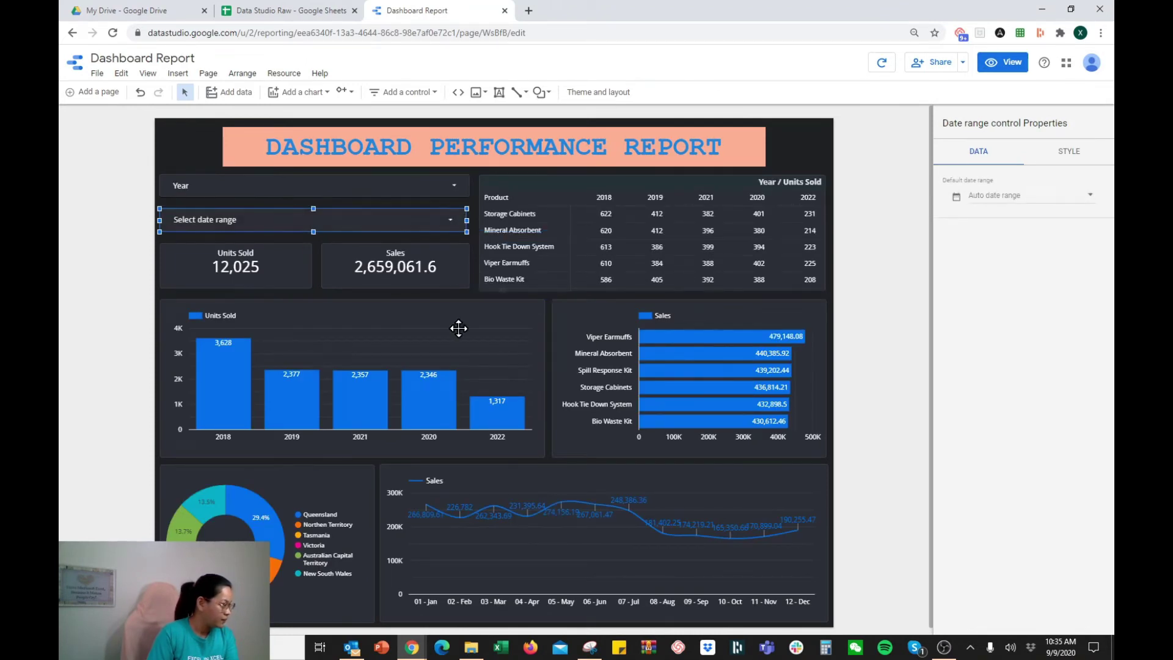
click(870, 314)
click(424, 223)
drag(469, 218, 467, 223)
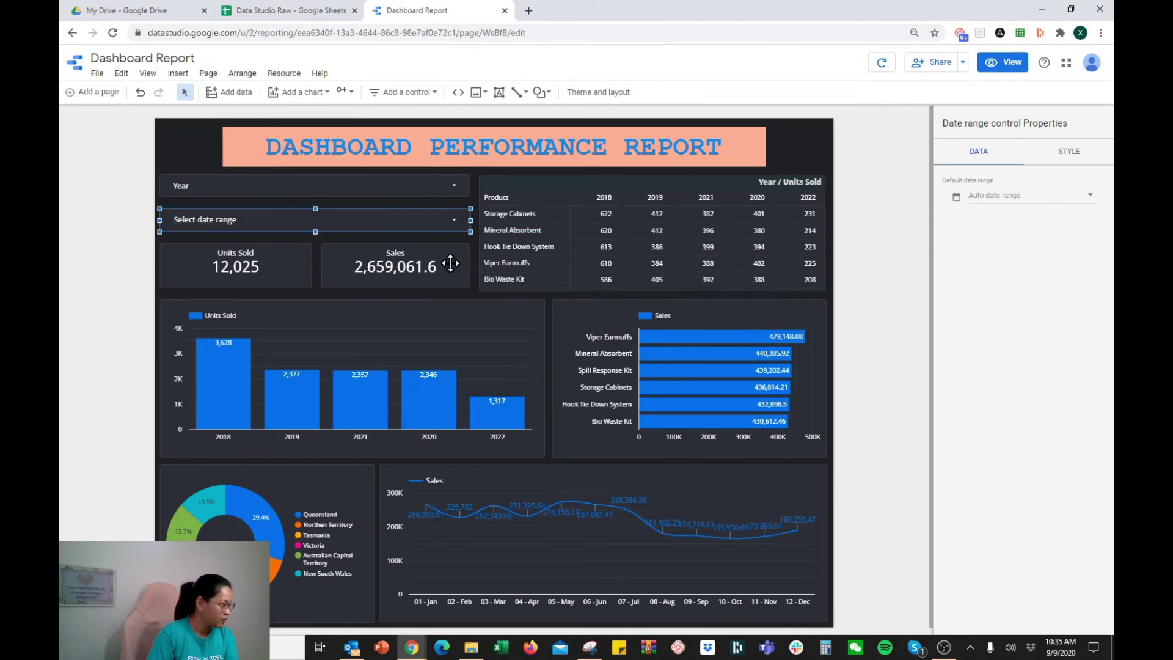
- Fill the Units Sold scorecard's background with teal
click(293, 278)
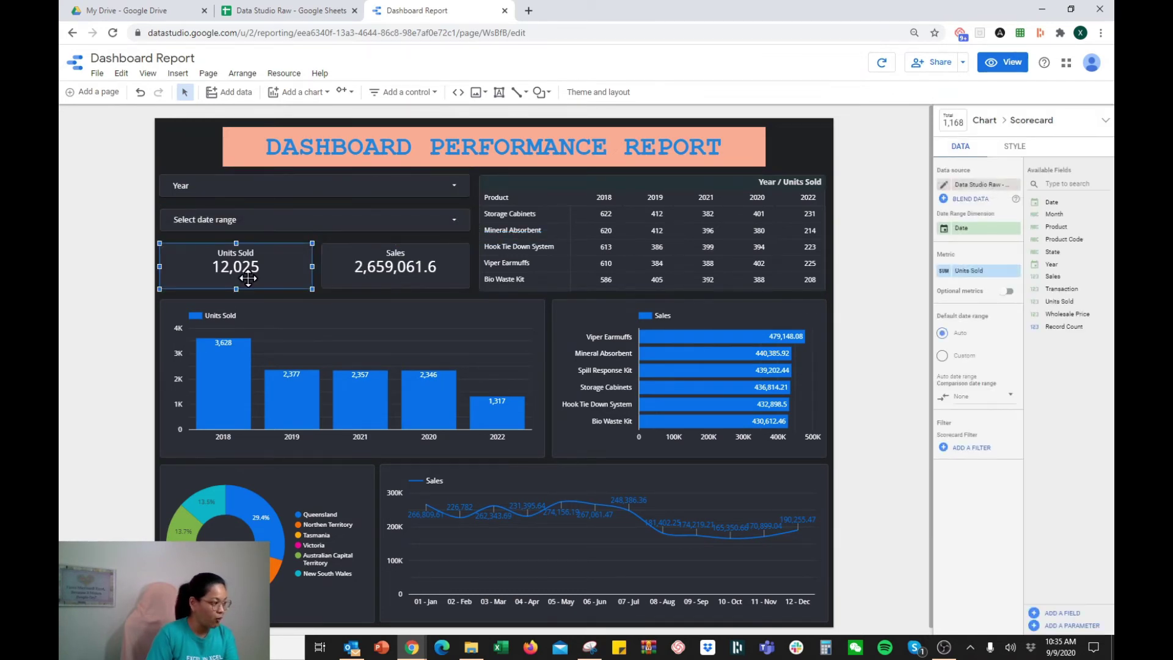
click(1019, 145)
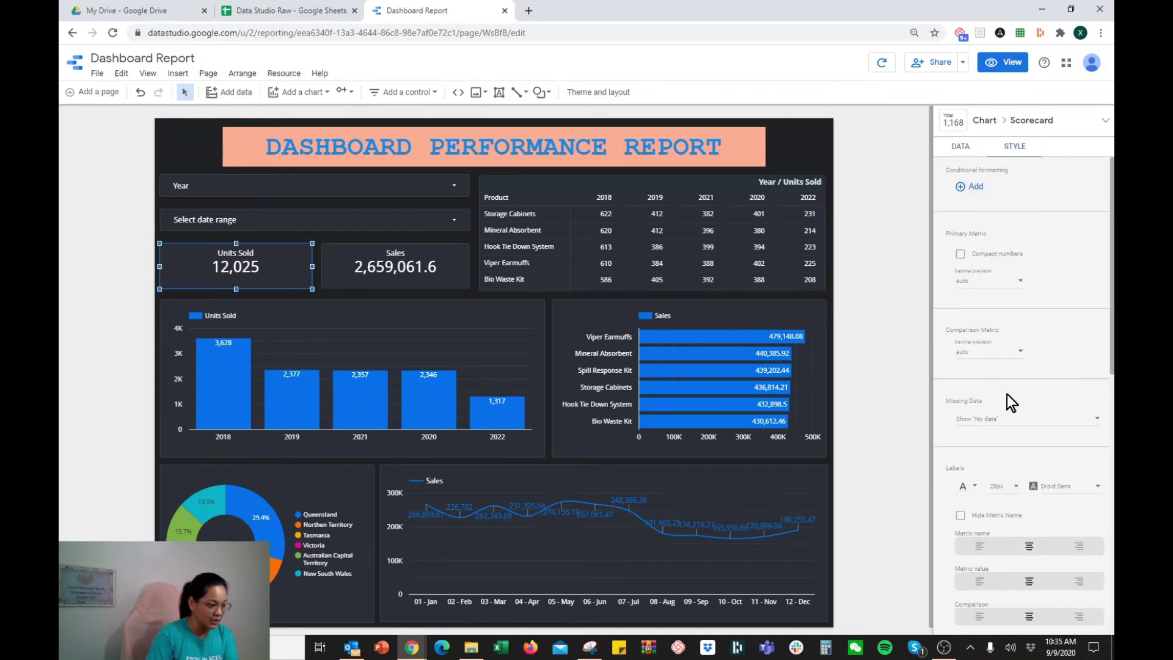
scroll(1052, 474, down, 7)
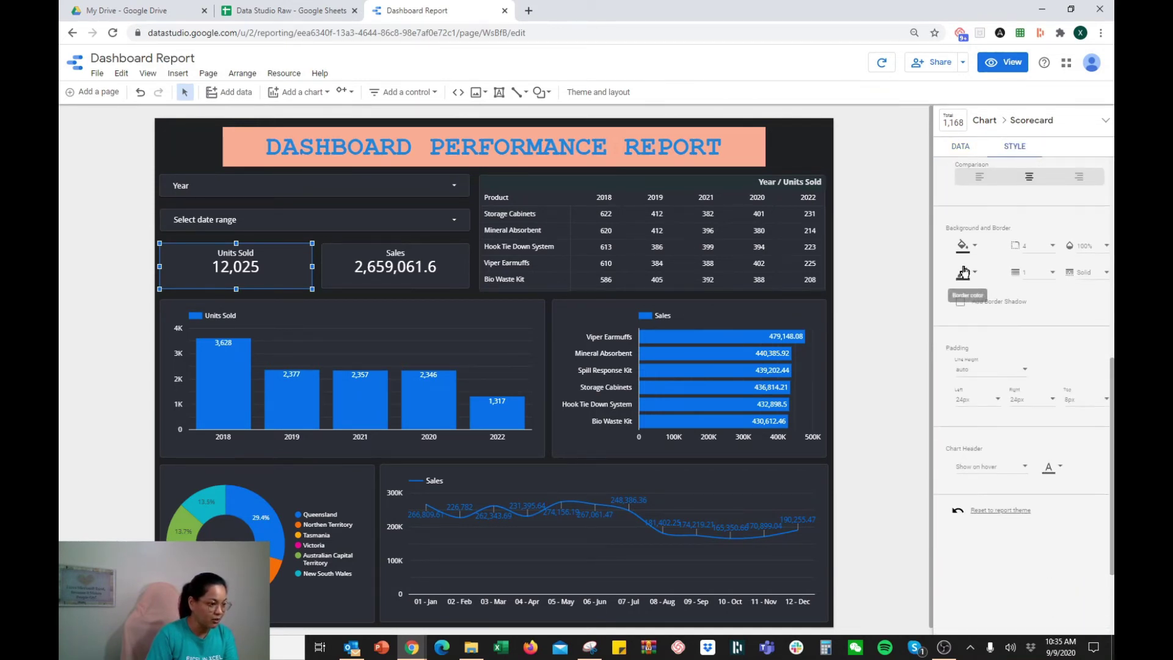
click(971, 246)
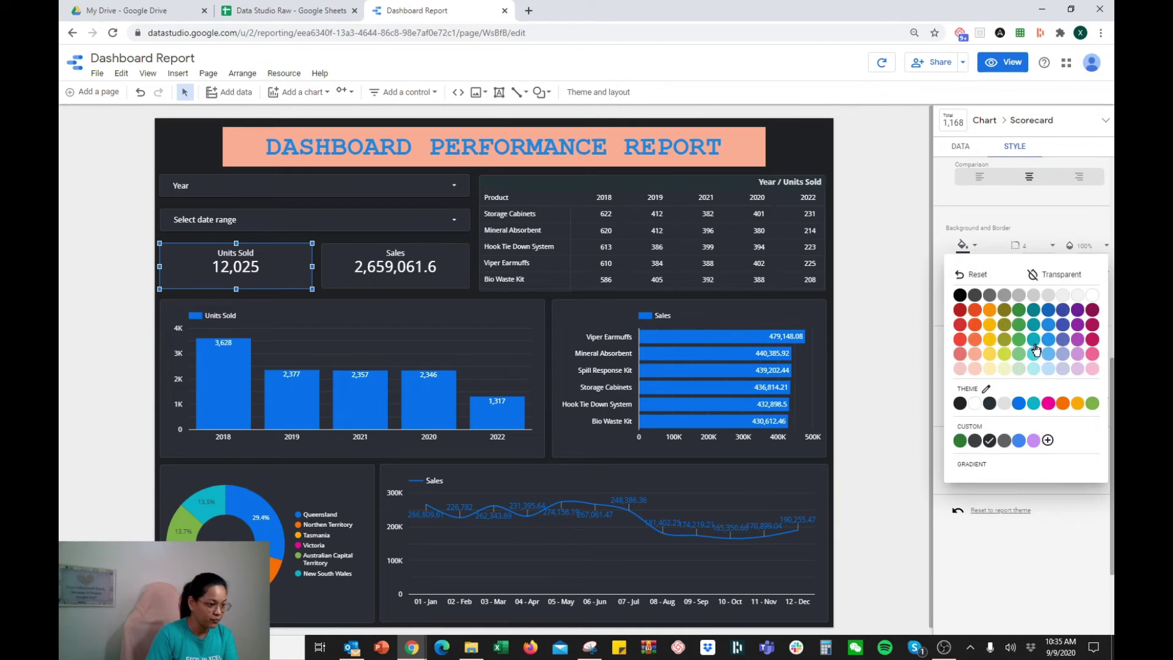
click(1034, 343)
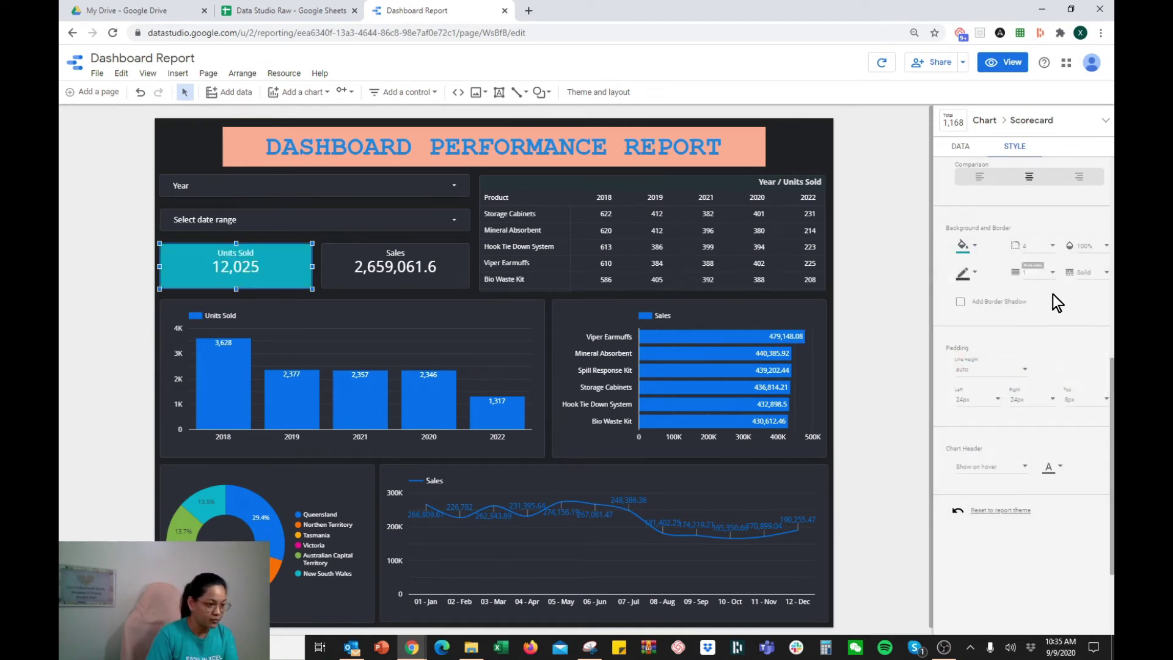
- Give the Sales scorecard the same teal background as the Units Sold scorecard
click(462, 267)
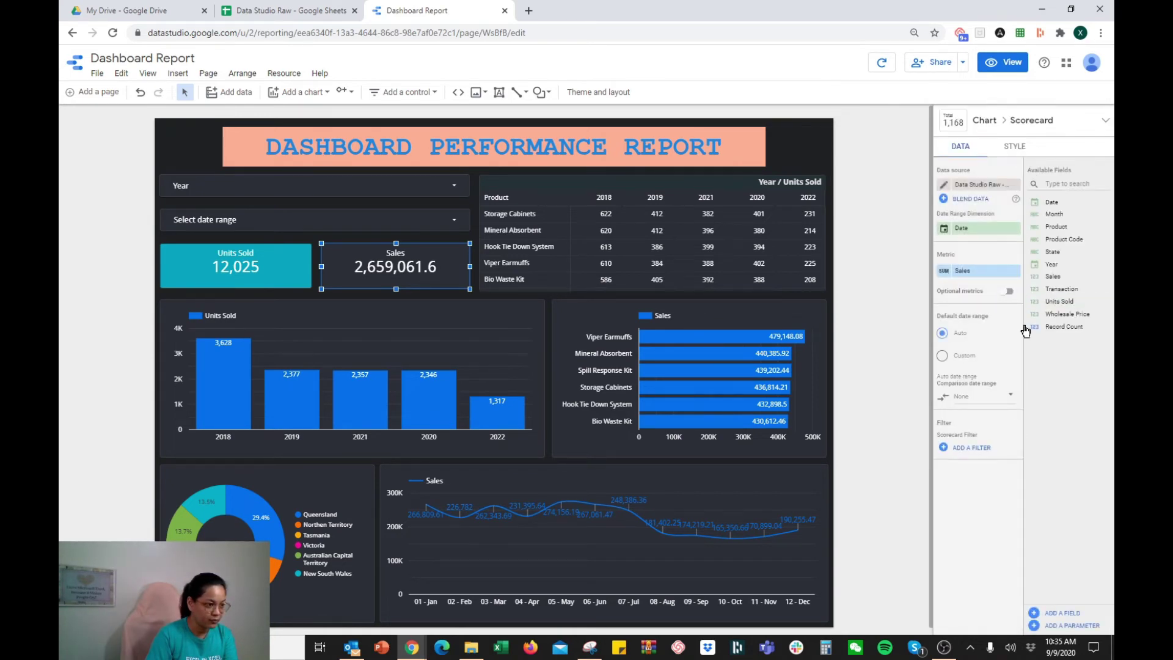
click(1013, 146)
scroll(1029, 364, down, 5)
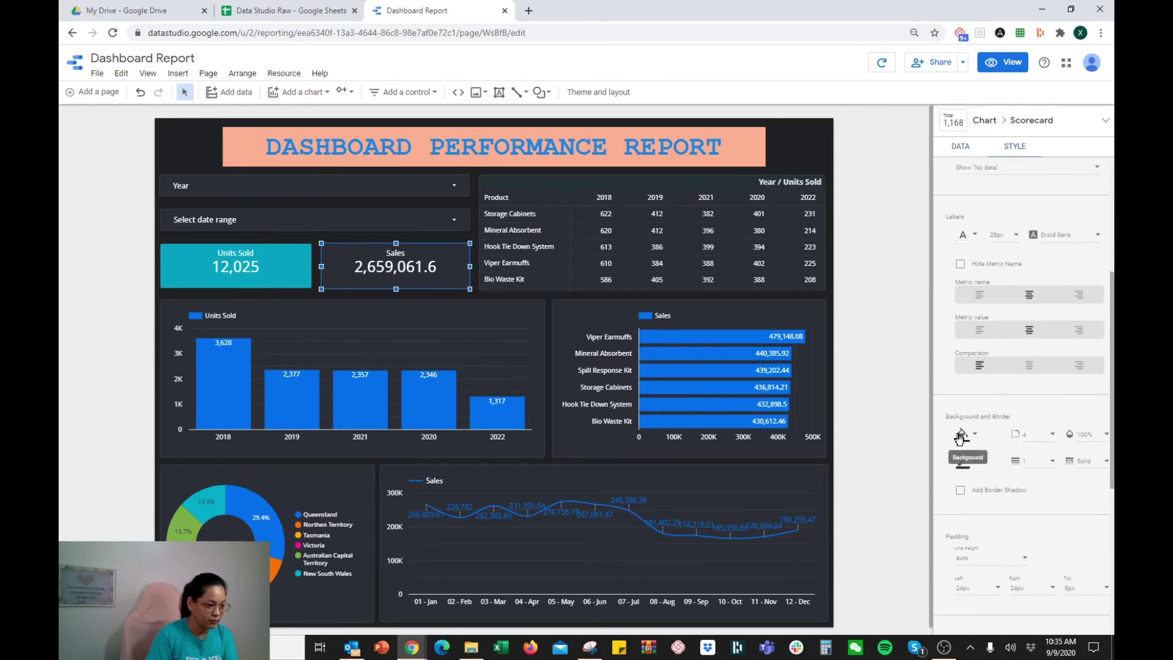
click(965, 434)
click(1032, 278)
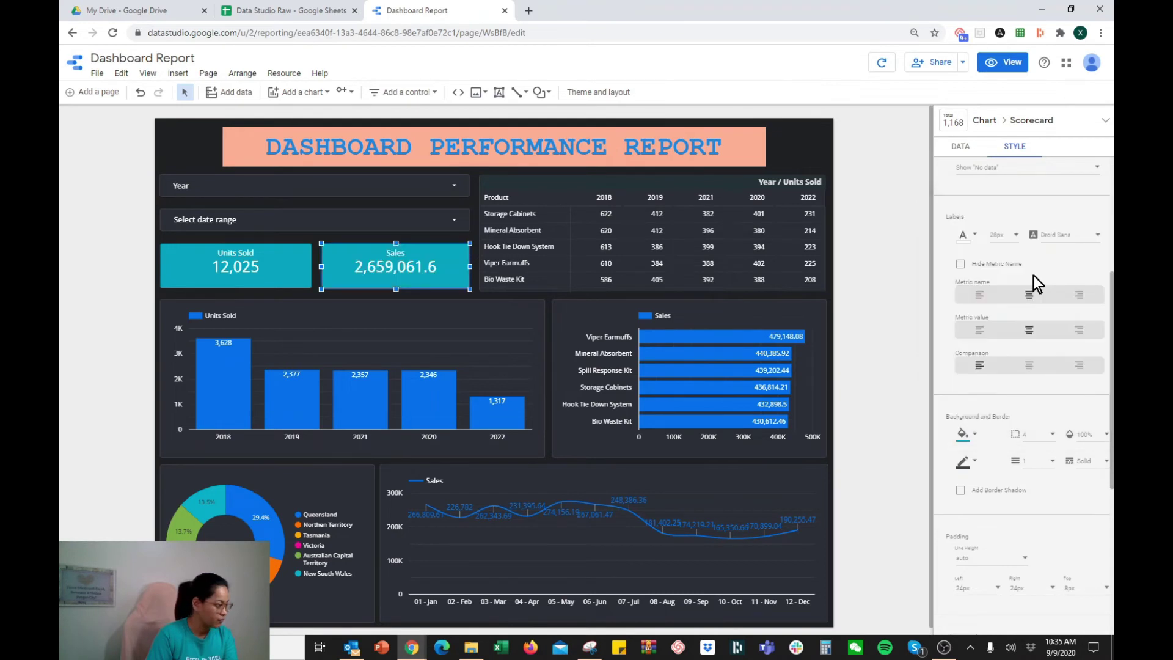
- Set the label font size of both the Units Sold and Sales scorecards to 36px
click(263, 264)
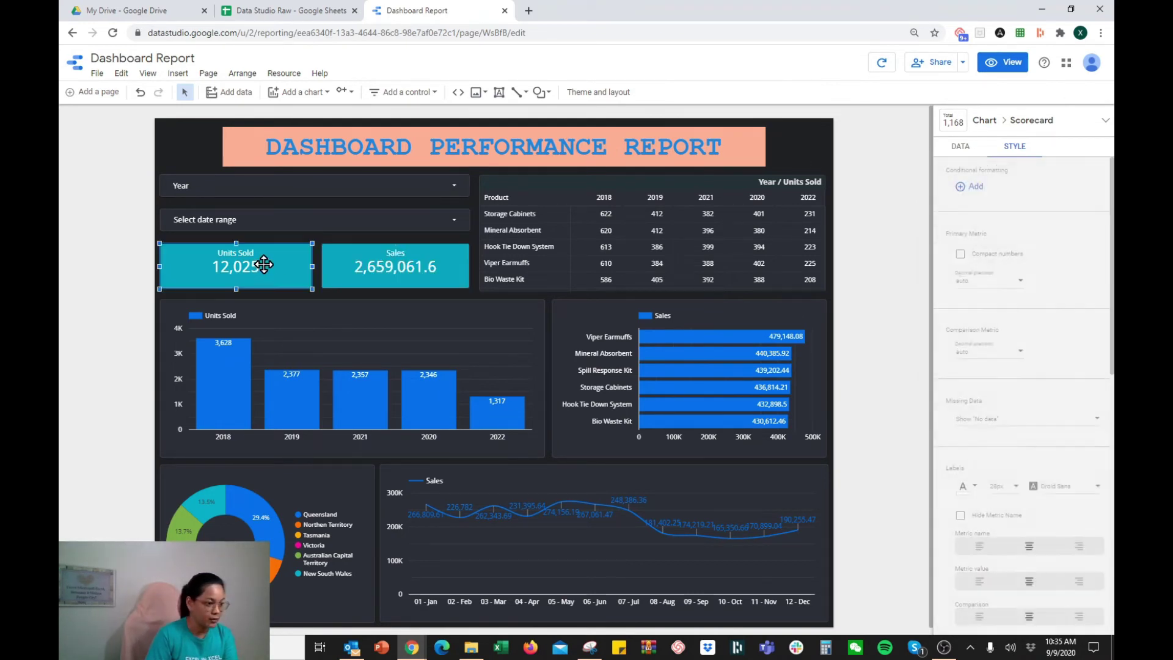
click(1002, 488)
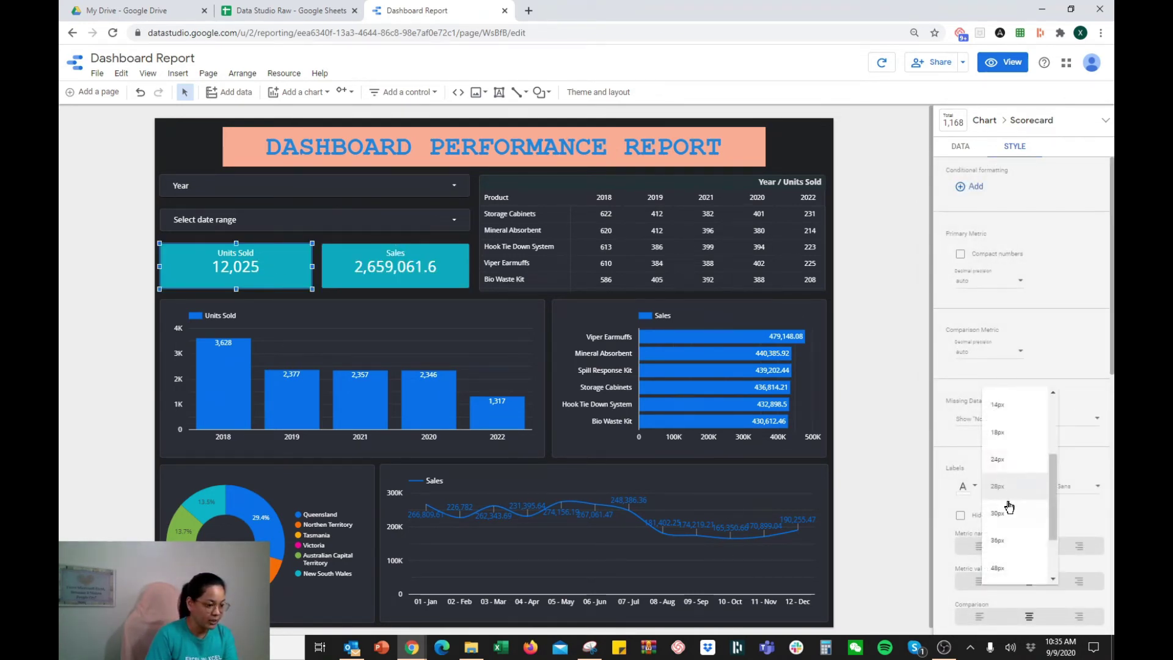
click(1006, 538)
click(403, 275)
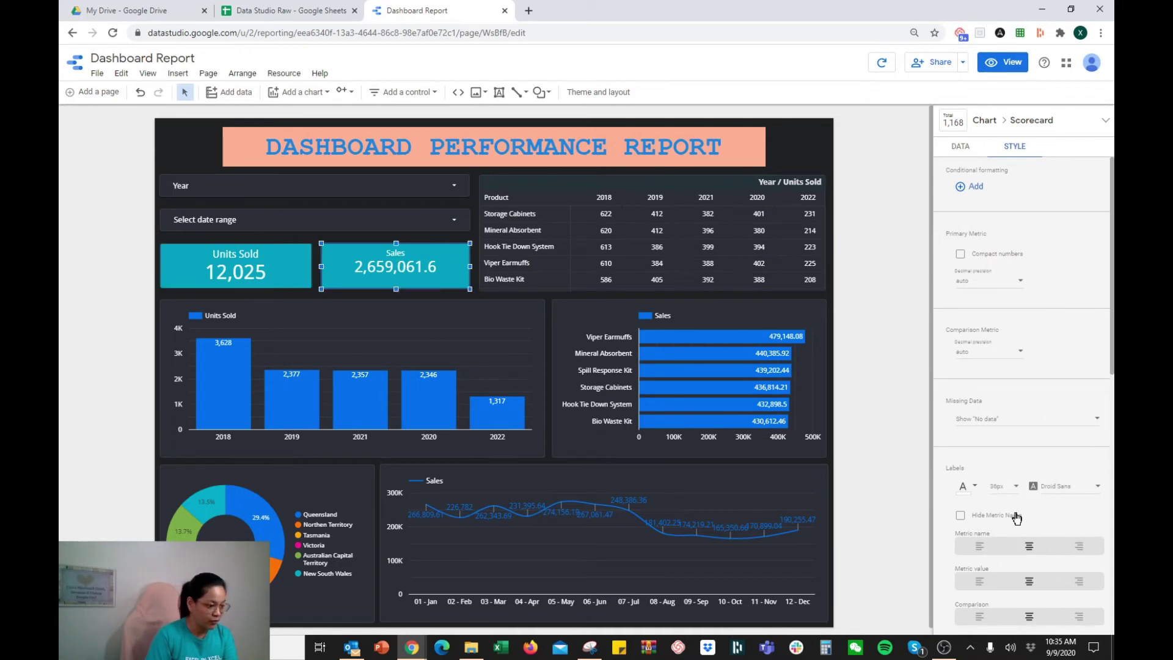
click(1003, 488)
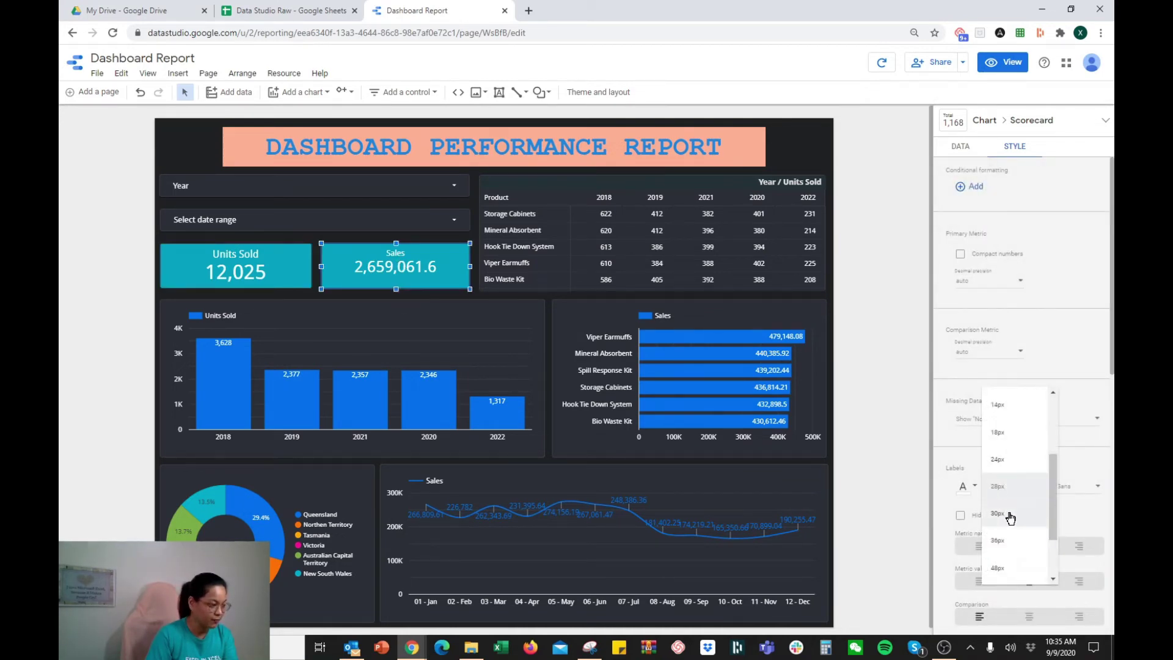
click(1007, 513)
click(1003, 489)
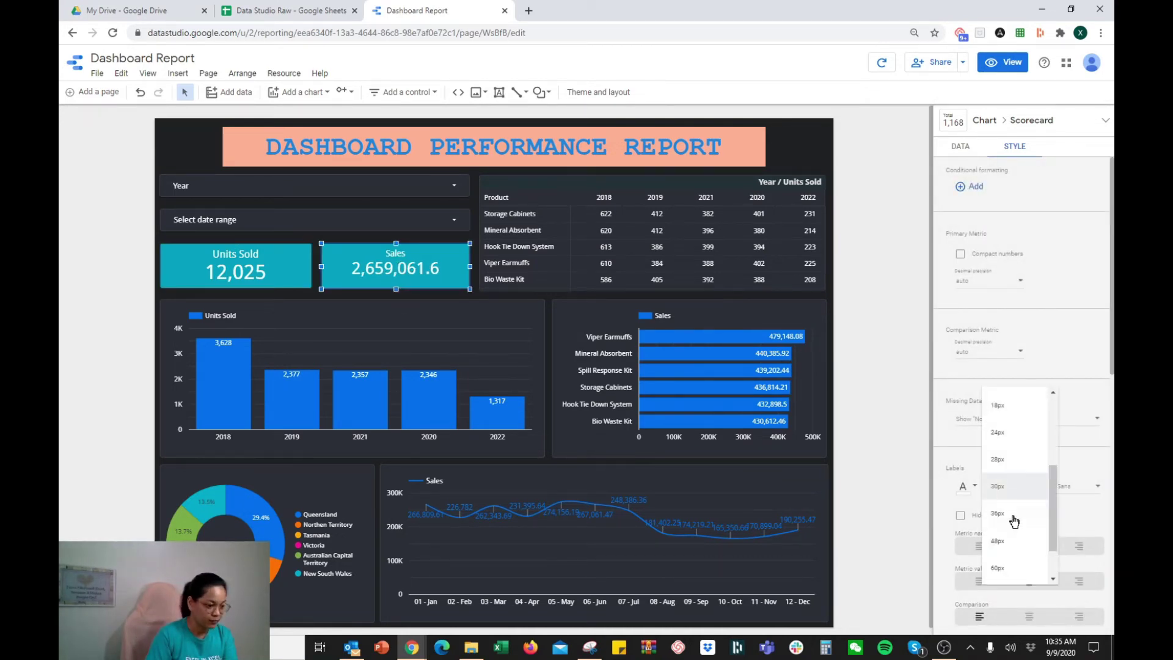
click(1012, 519)
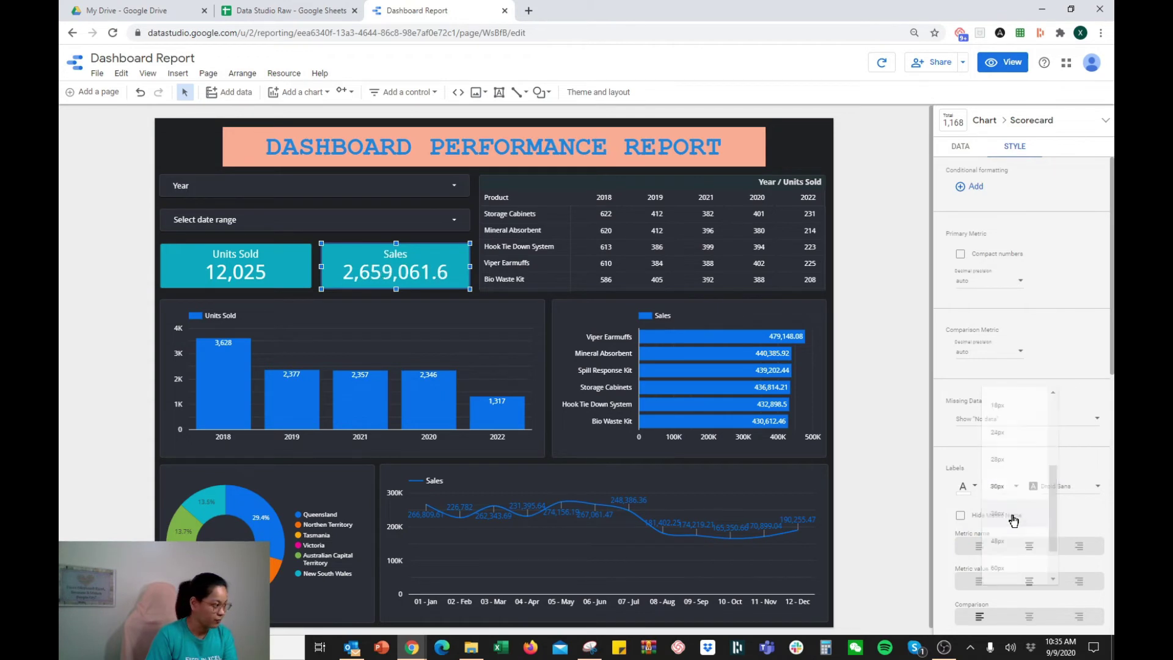
click(226, 187)
click(879, 302)
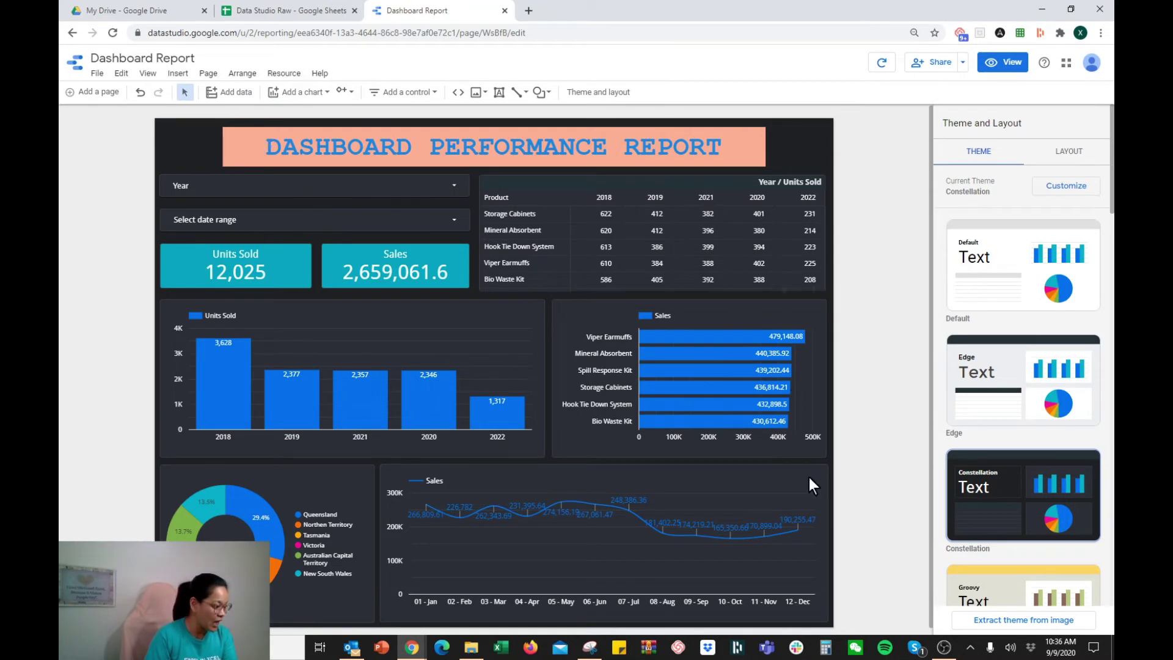
- Switch the report to view mode and filter it to 2019 and 2020 by excluding 2018, 2021 and 2022 in the Year filter
click(1011, 64)
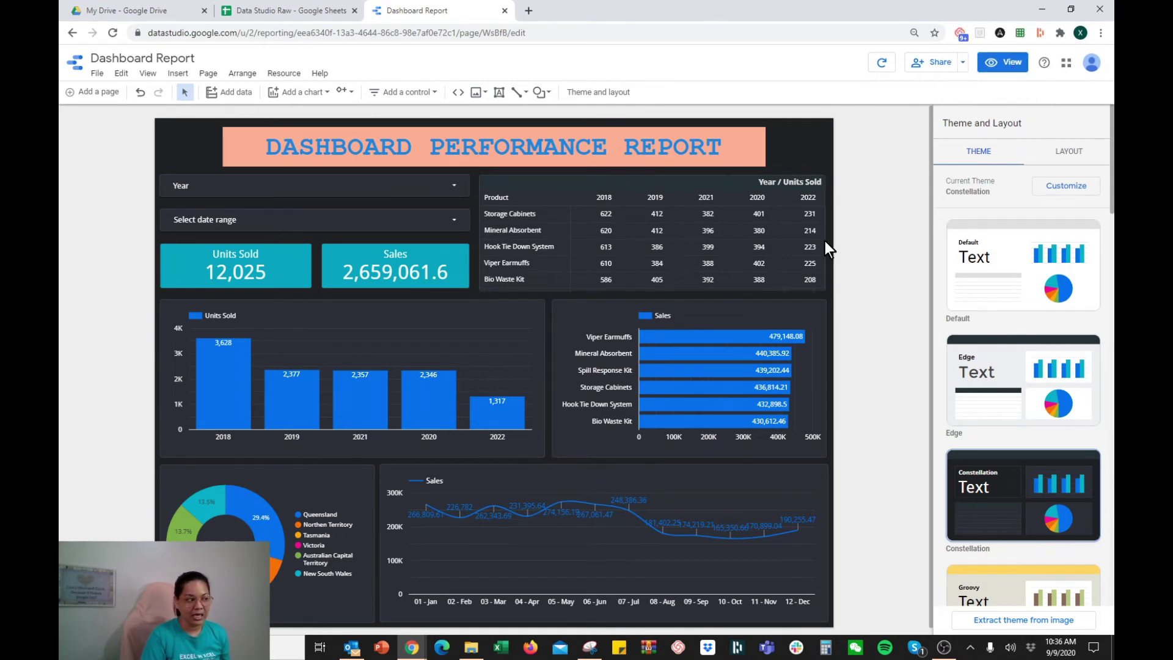
click(1001, 62)
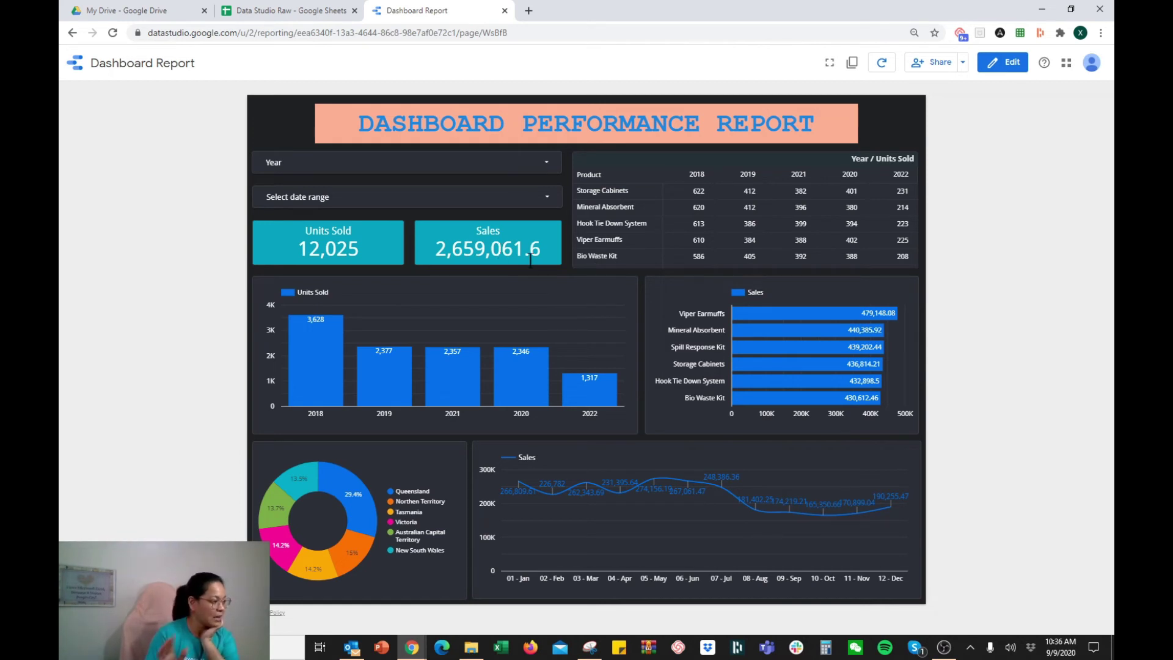
click(543, 171)
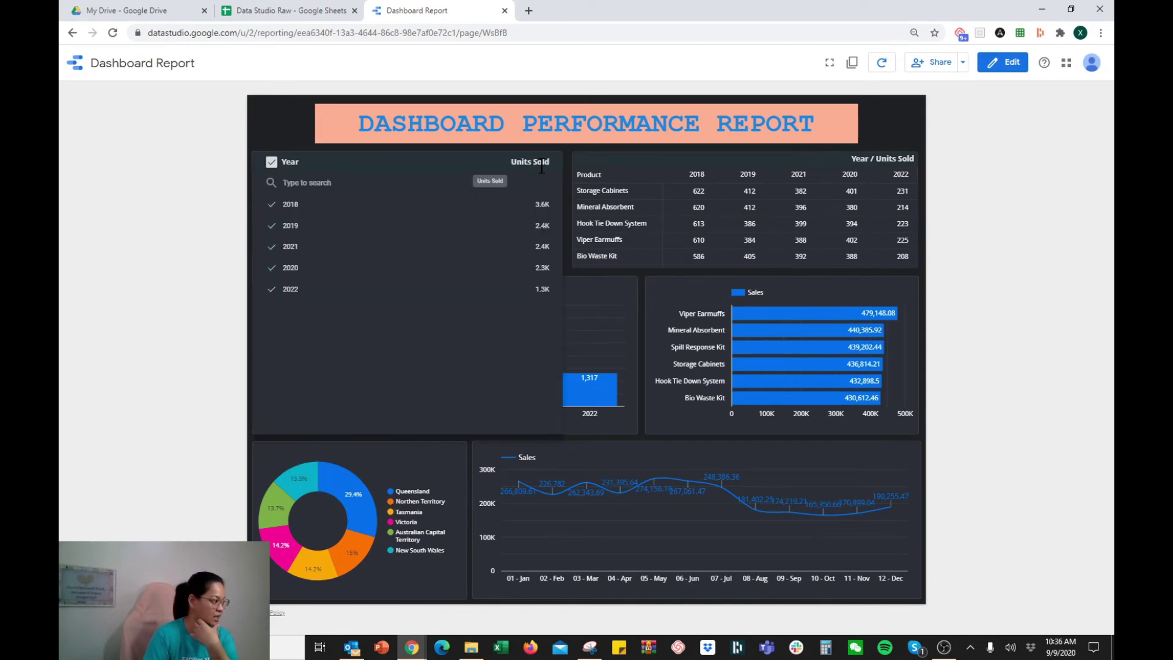
click(272, 208)
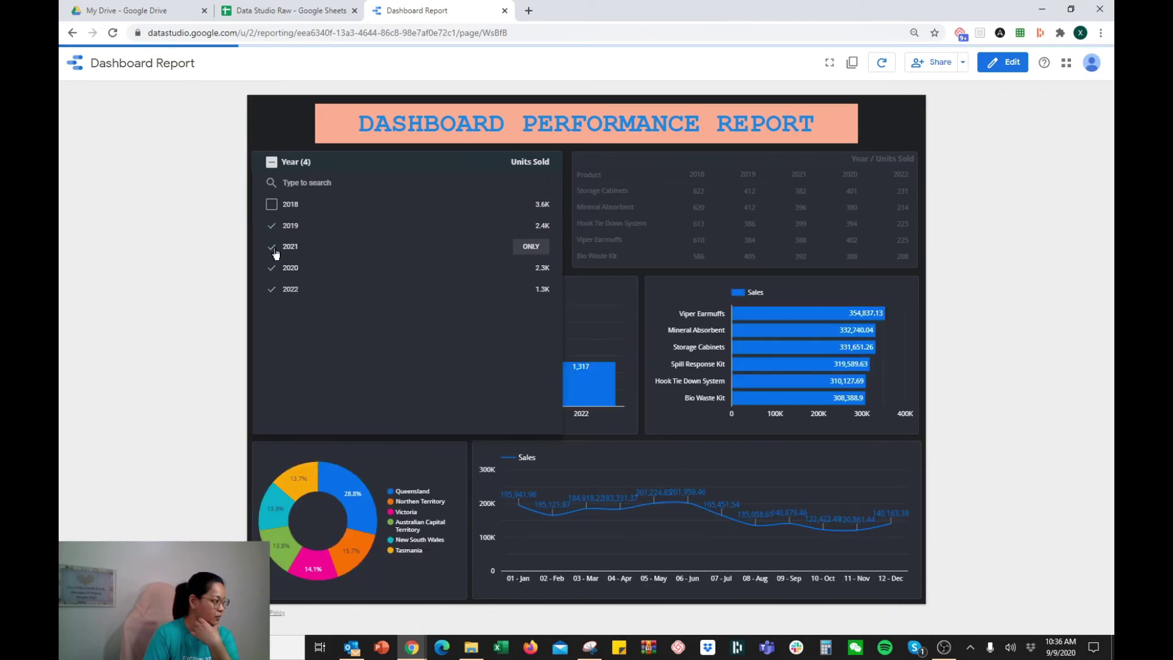
click(272, 248)
click(272, 290)
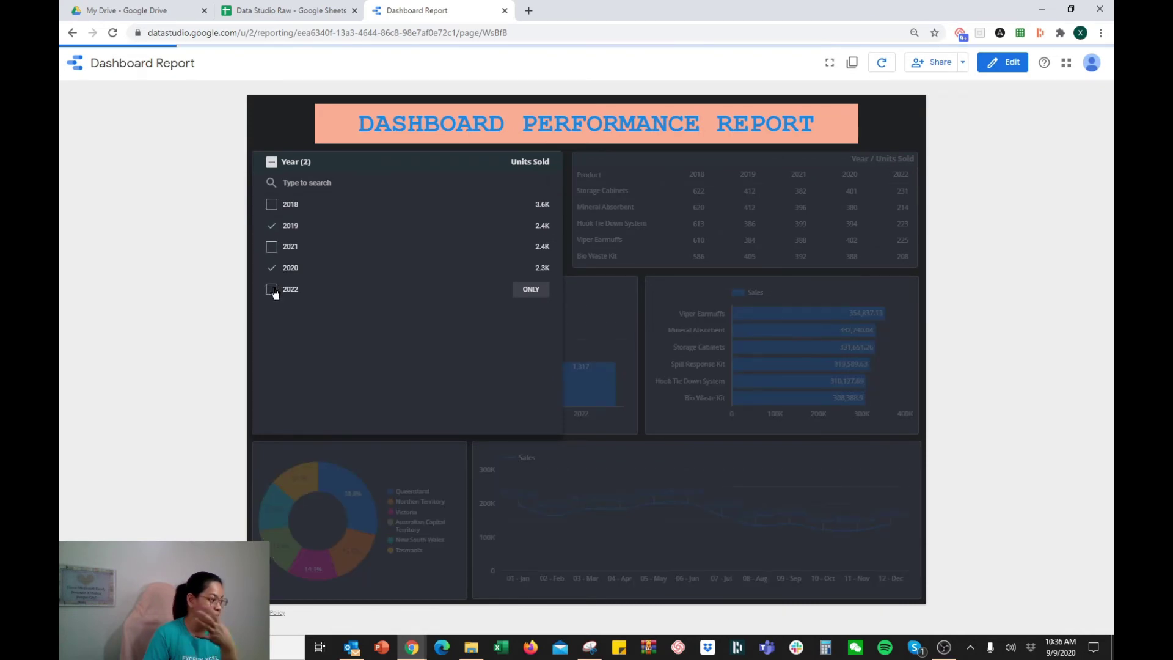
click(896, 111)
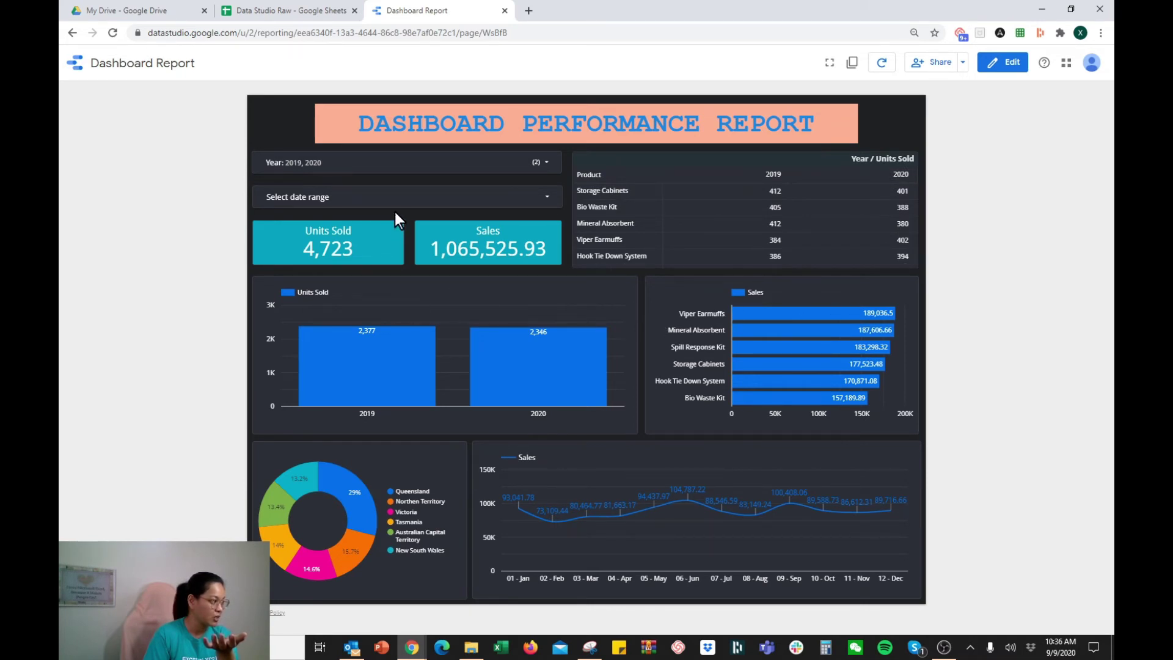
- Include 2018, 2021 and 2022 again in the Year filter
click(418, 165)
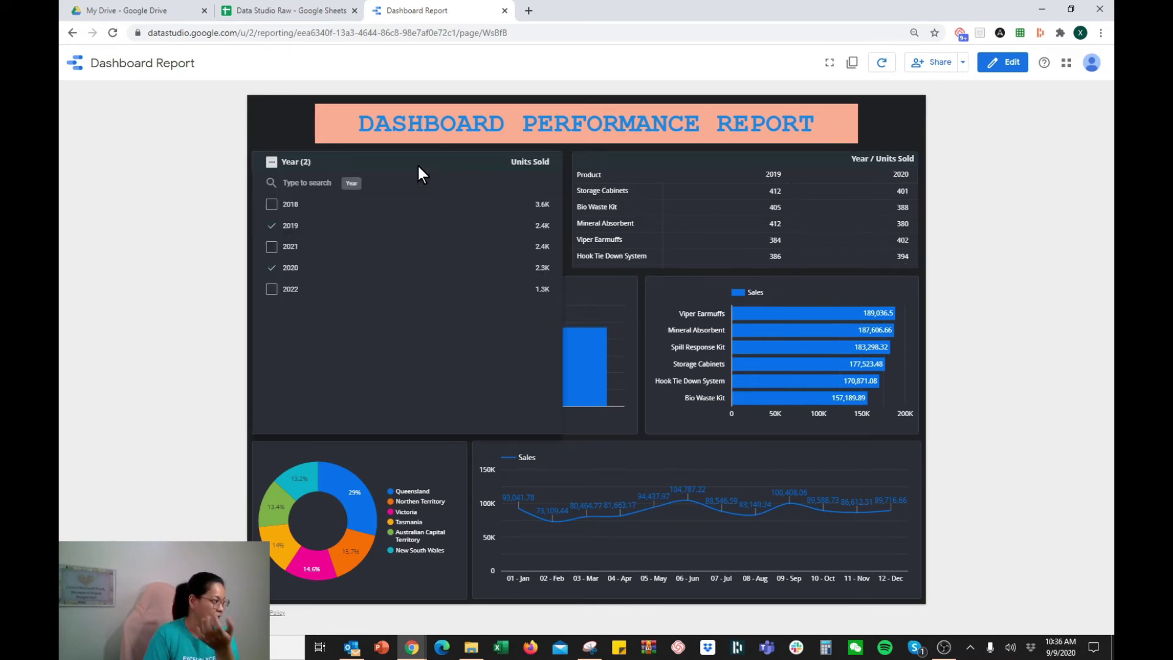
click(272, 205)
click(271, 246)
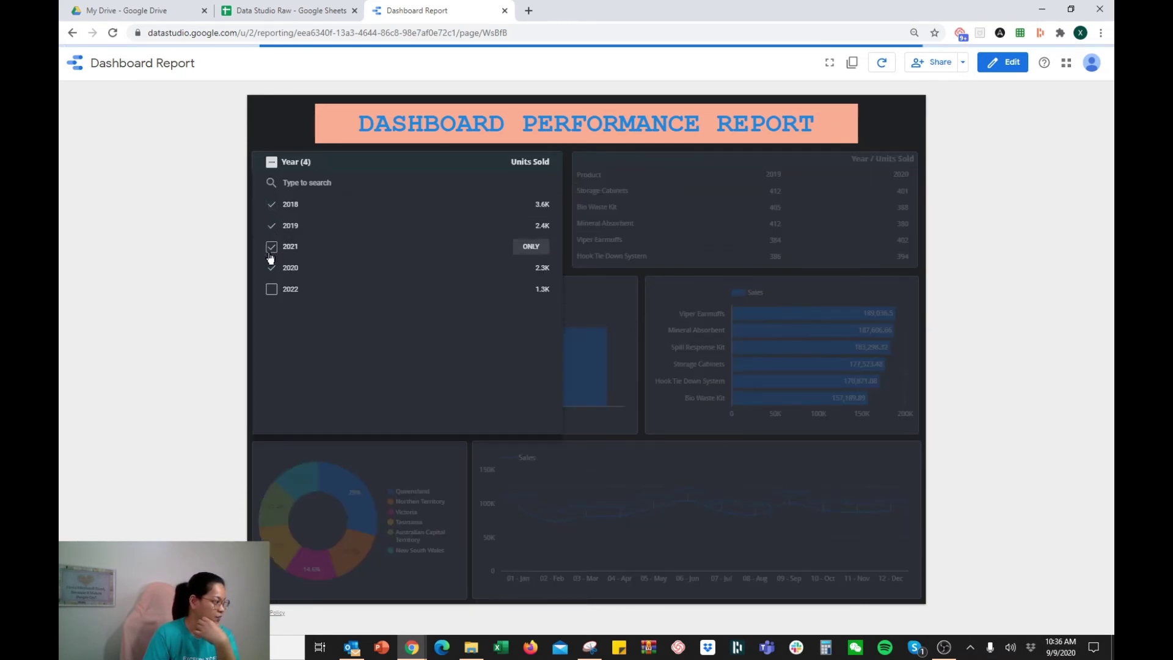
click(272, 290)
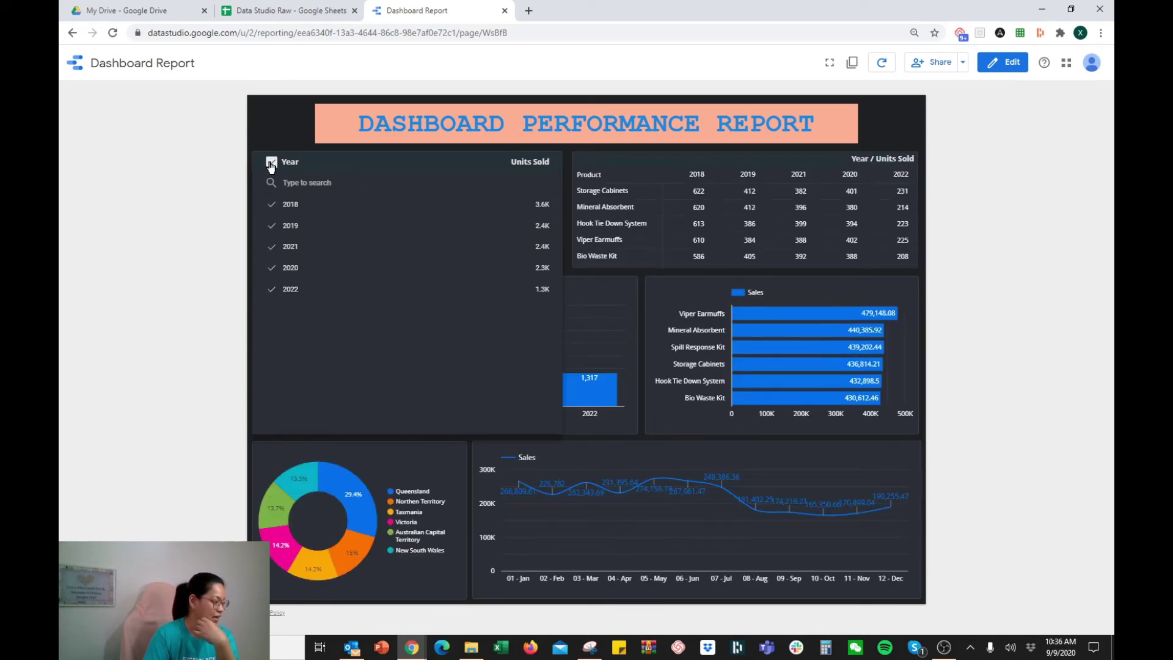
- Clear all years in the Year filter and select only 2020
click(271, 162)
click(273, 268)
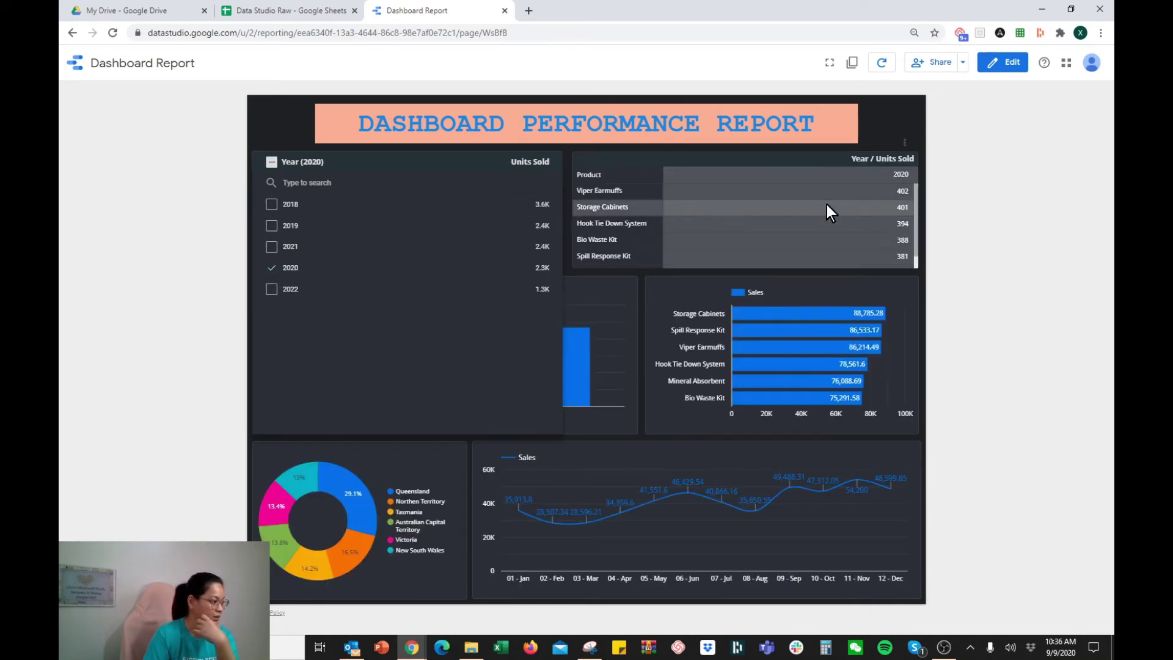
click(891, 125)
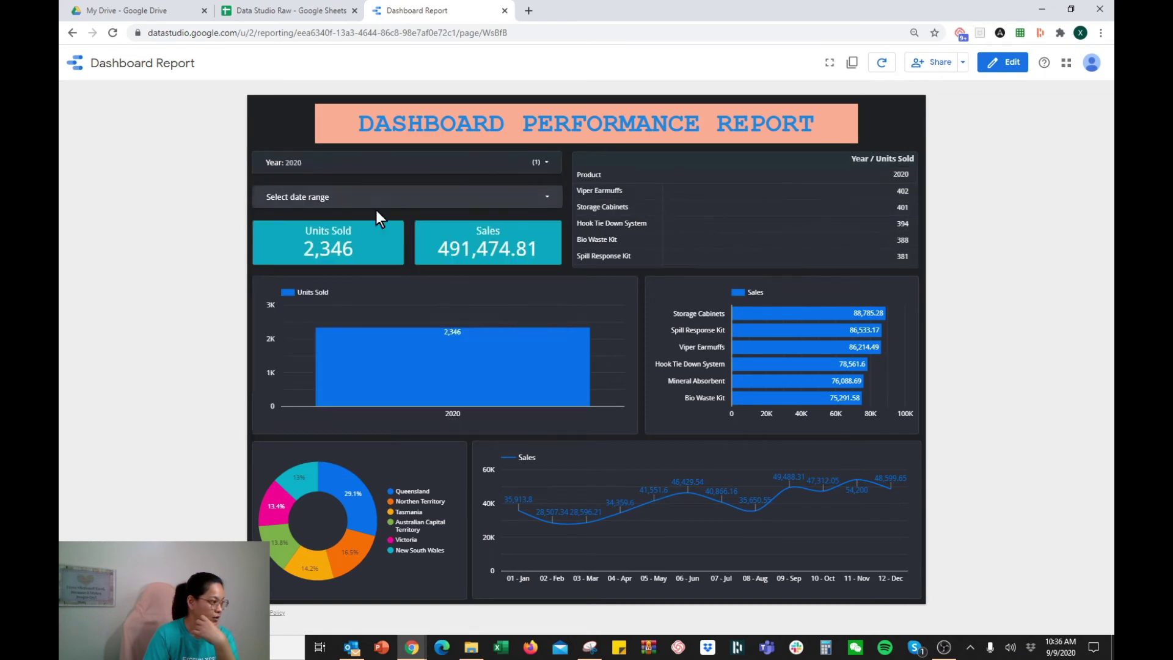
- Reselect all years in the Year filter and close its list
click(446, 169)
click(272, 162)
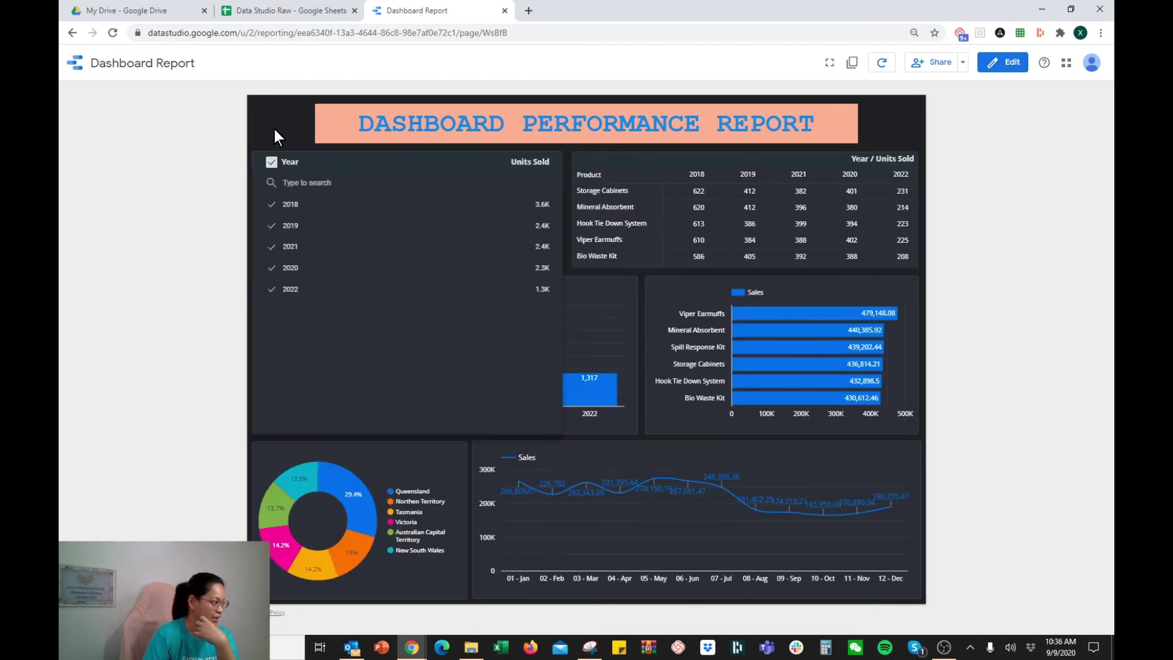
click(274, 126)
- Filter the report with the date range control from Sep 1, 2020 to Sep 30, 2020
click(332, 196)
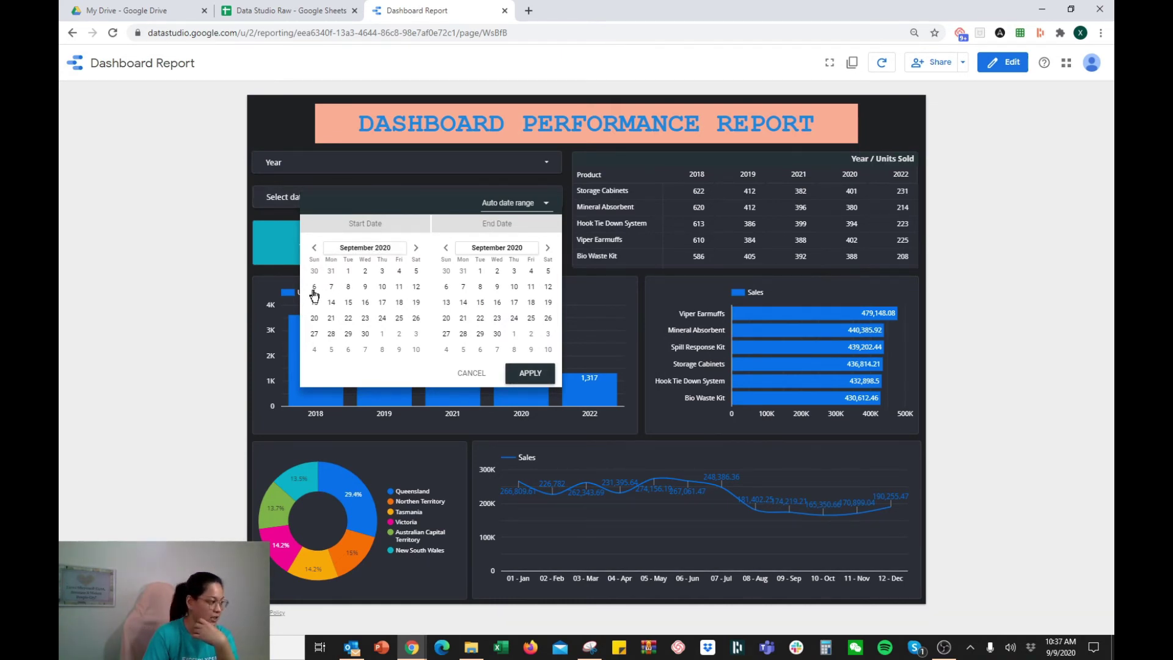
click(347, 273)
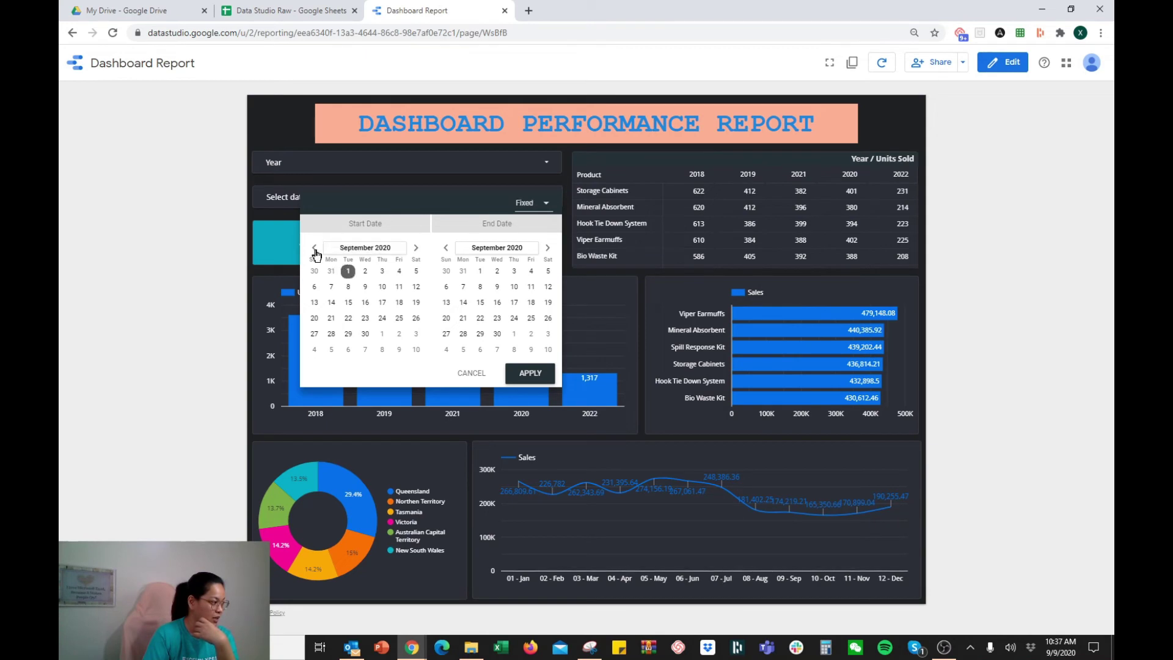
click(497, 335)
click(532, 374)
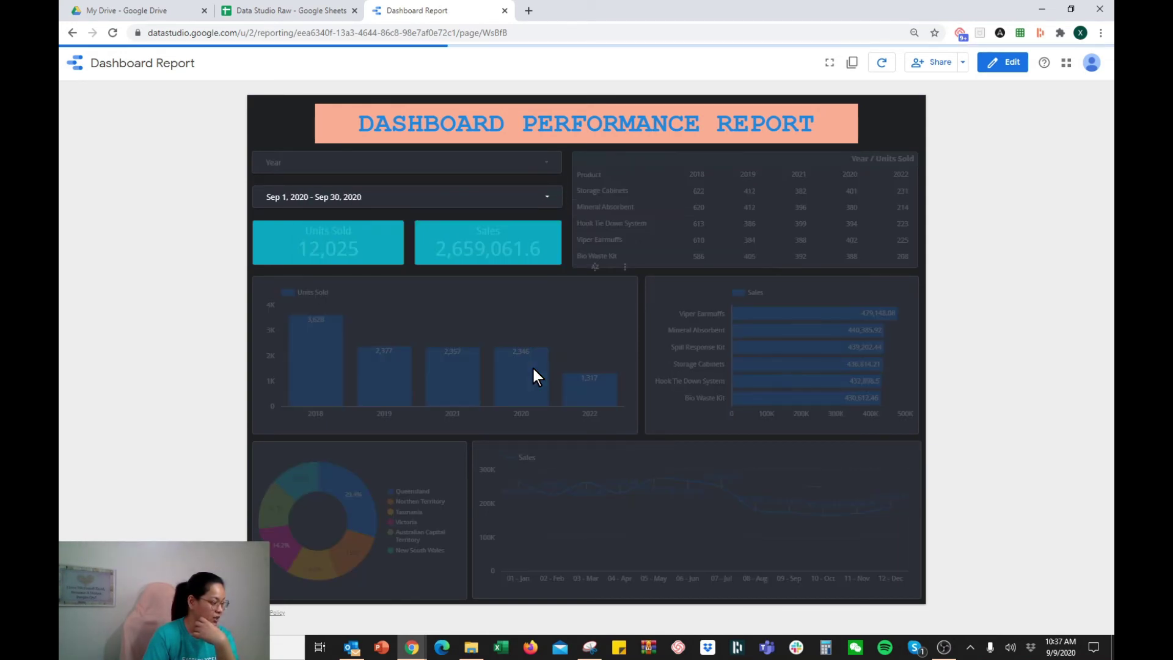
- Apply the Last 7 days preset in the date range control
click(376, 197)
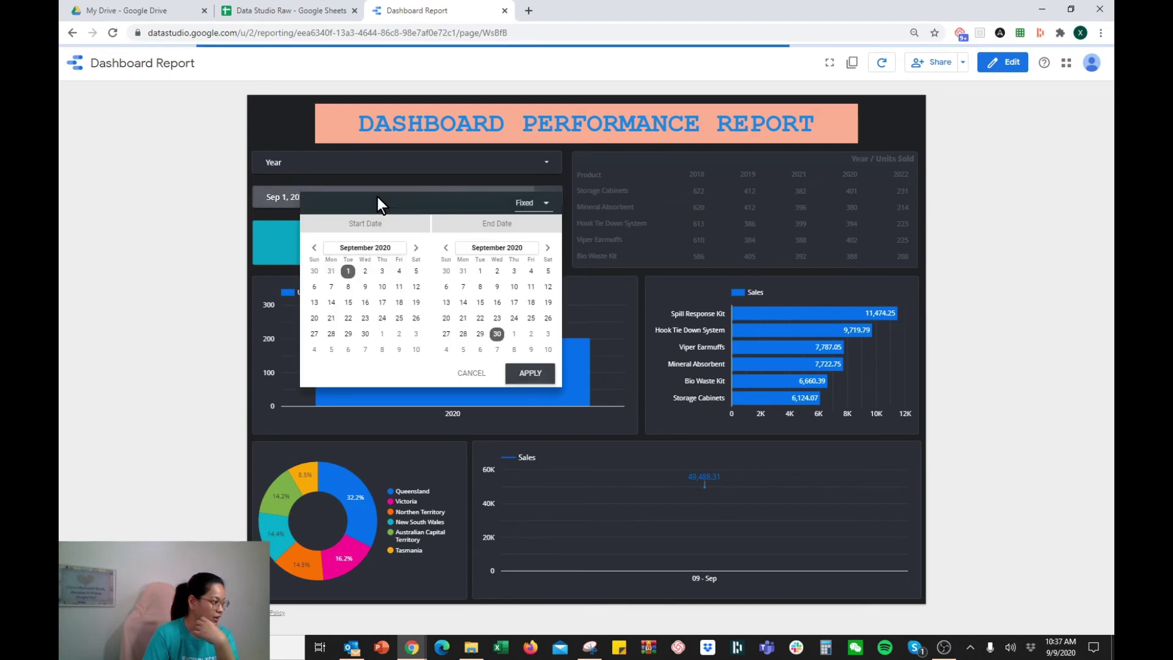
click(546, 205)
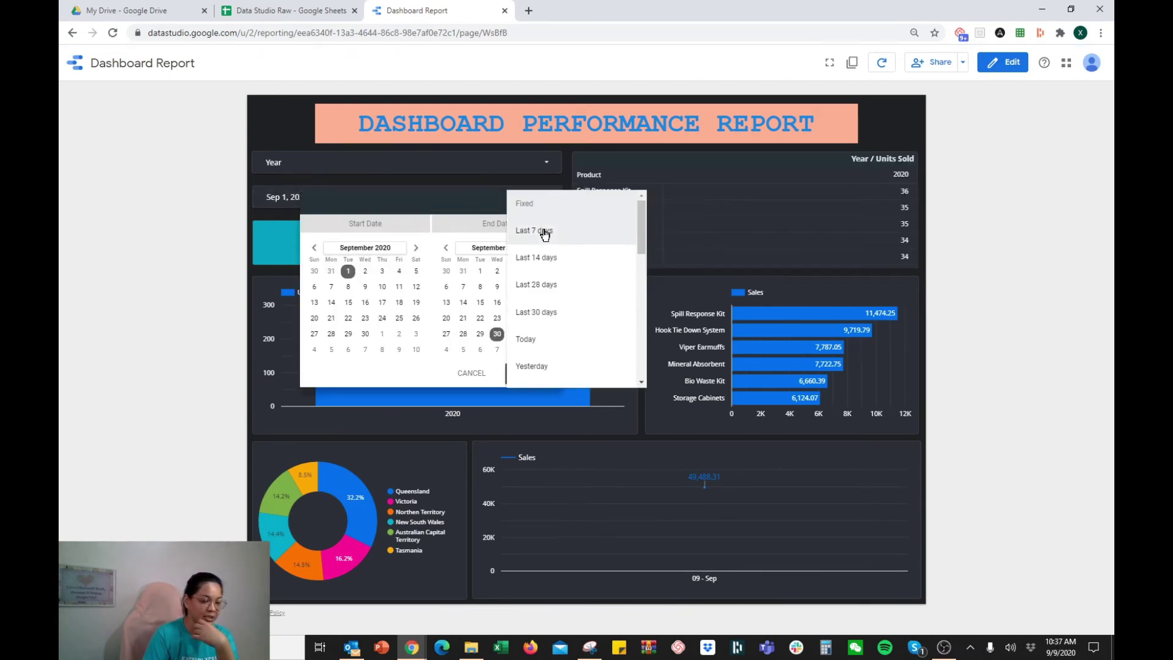
click(543, 229)
click(529, 374)
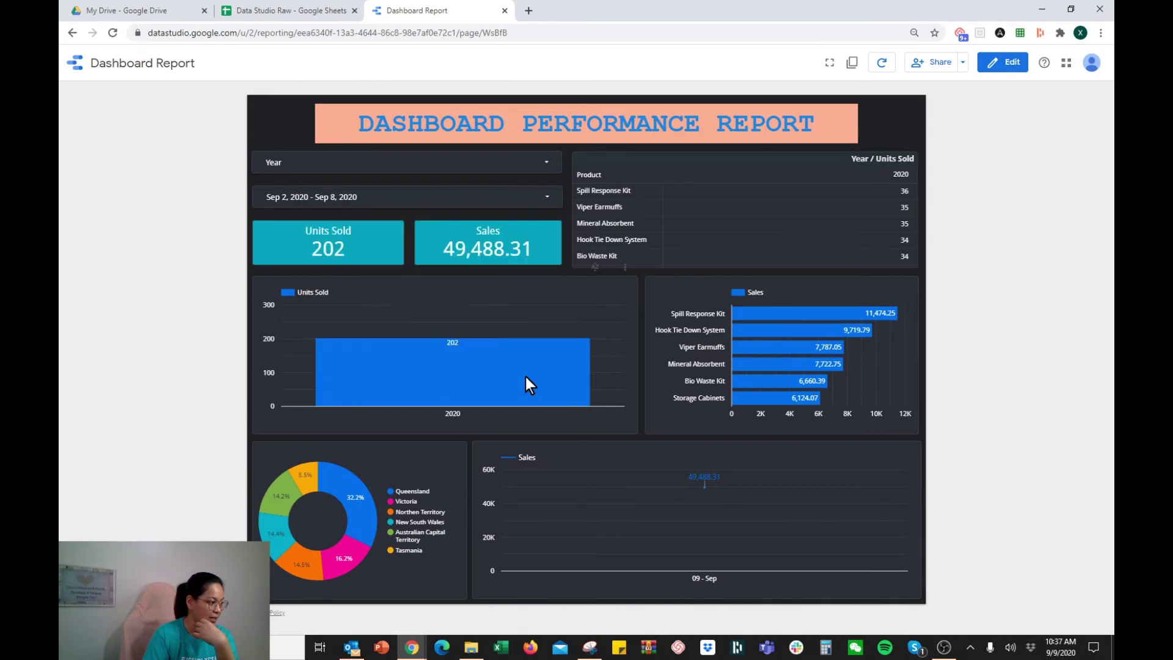
- Filter the report to the previous calendar year by applying the Last year preset in the date range control
click(546, 205)
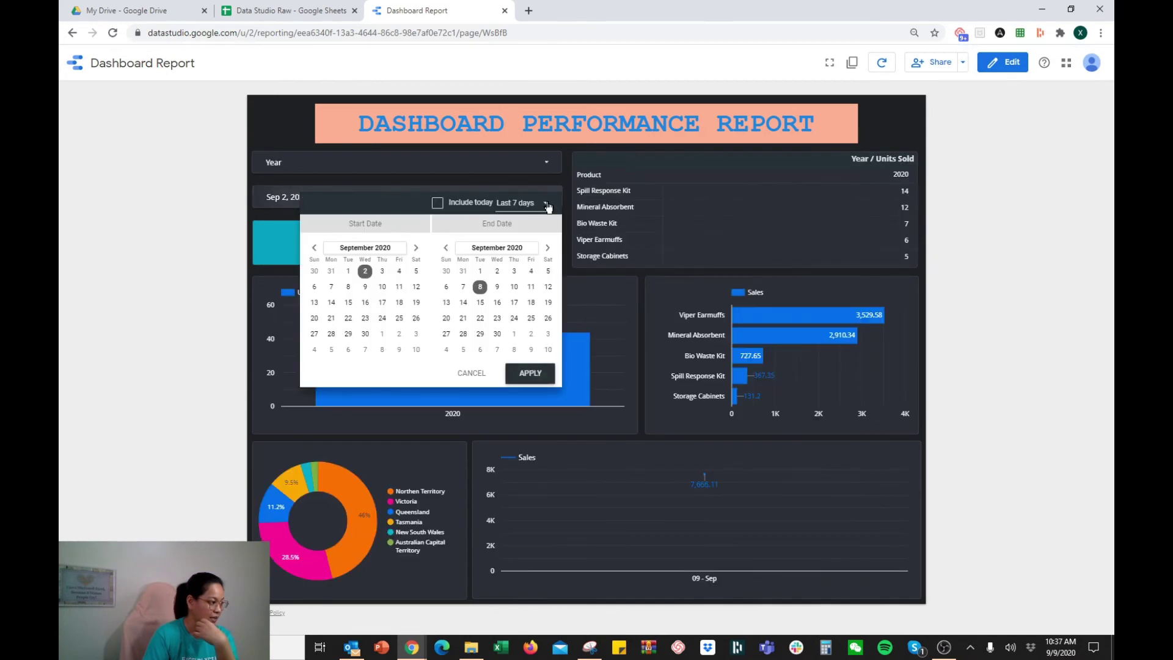
click(542, 209)
scroll(543, 305, down, 3)
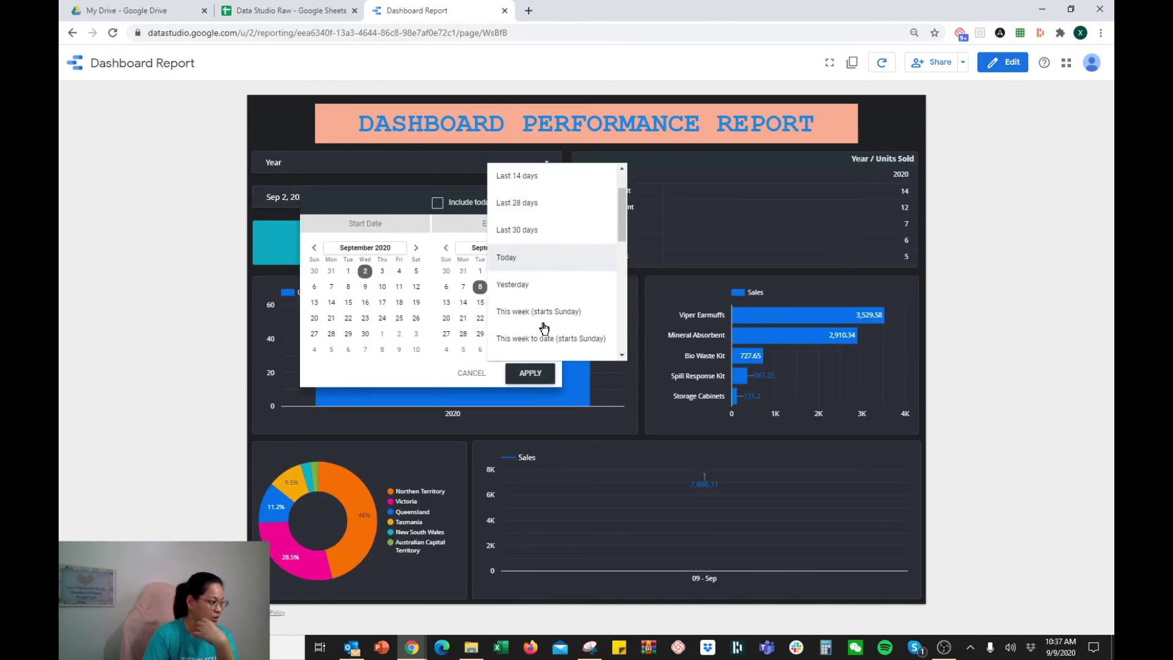
scroll(547, 317, down, 5)
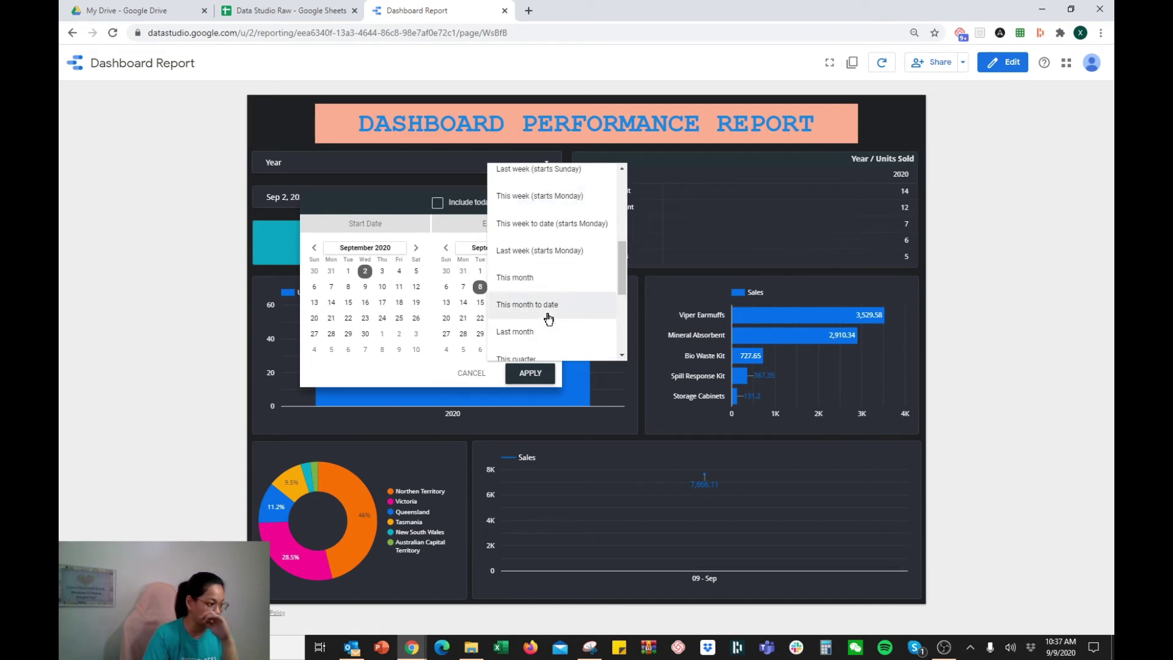
scroll(546, 318, down, 3)
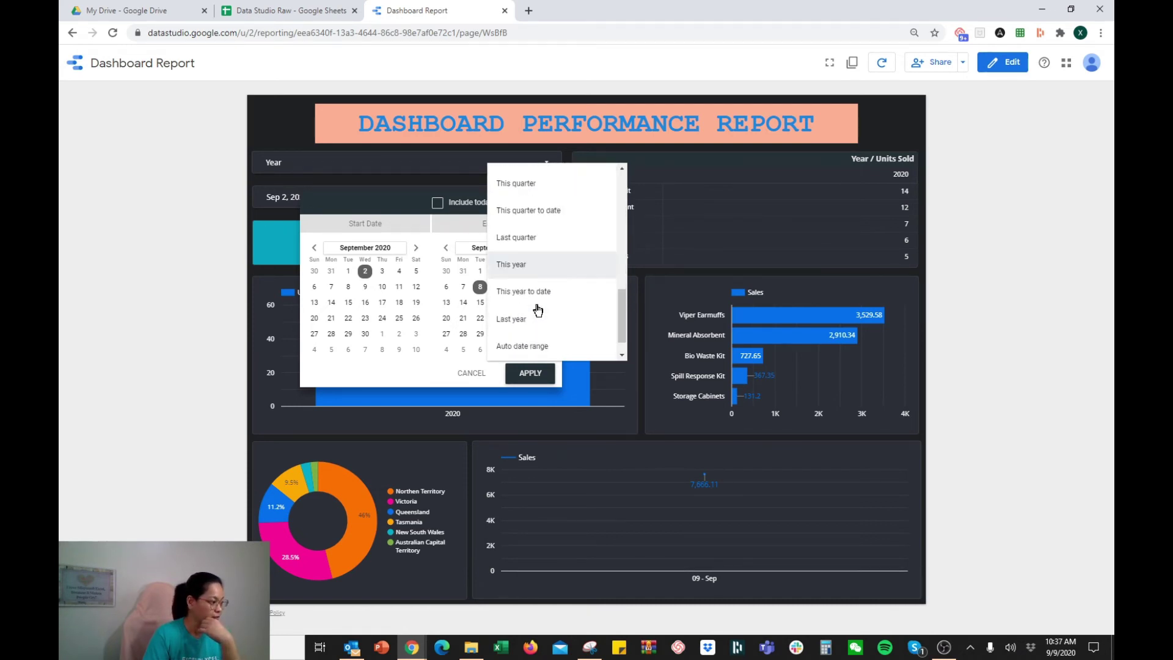
click(527, 293)
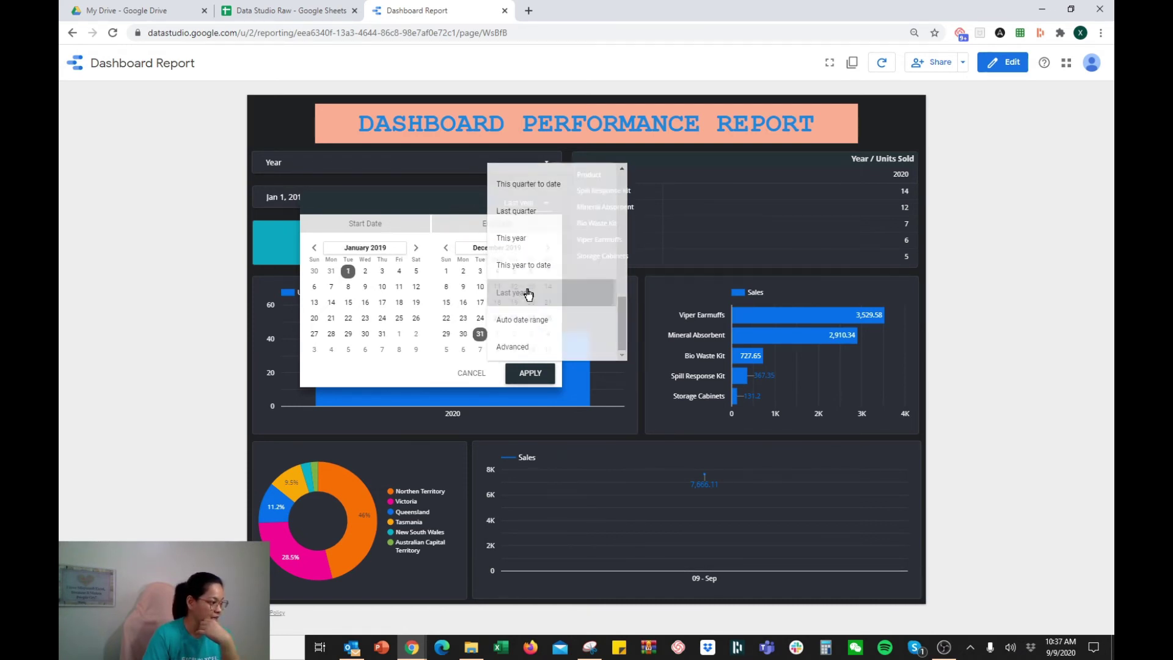
click(531, 374)
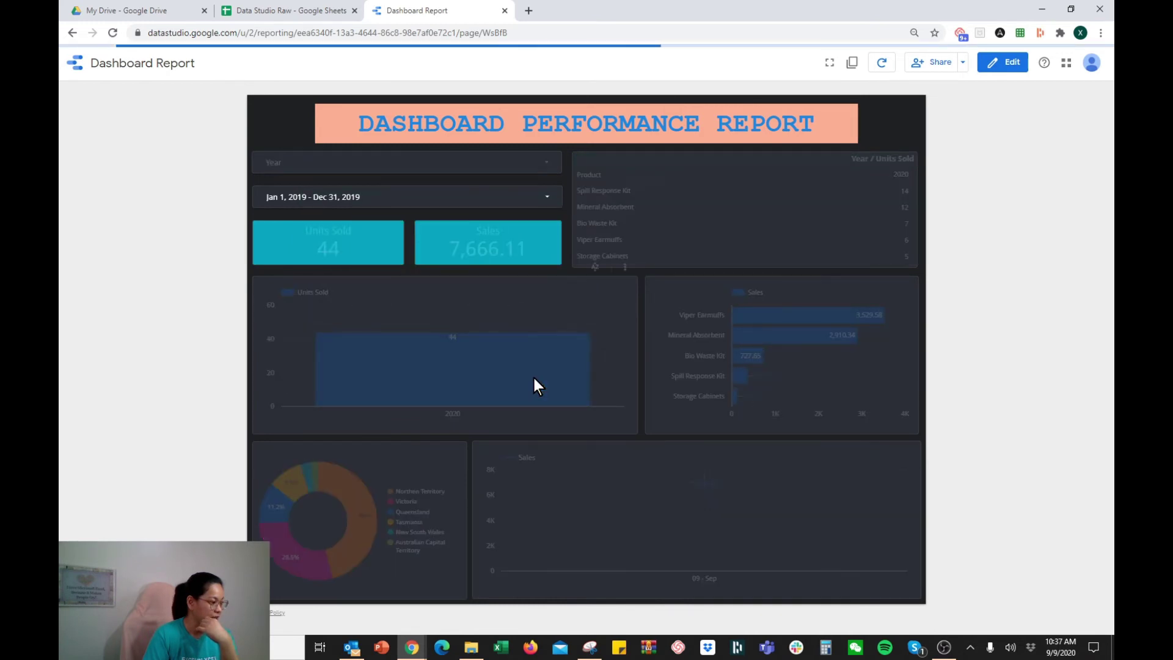
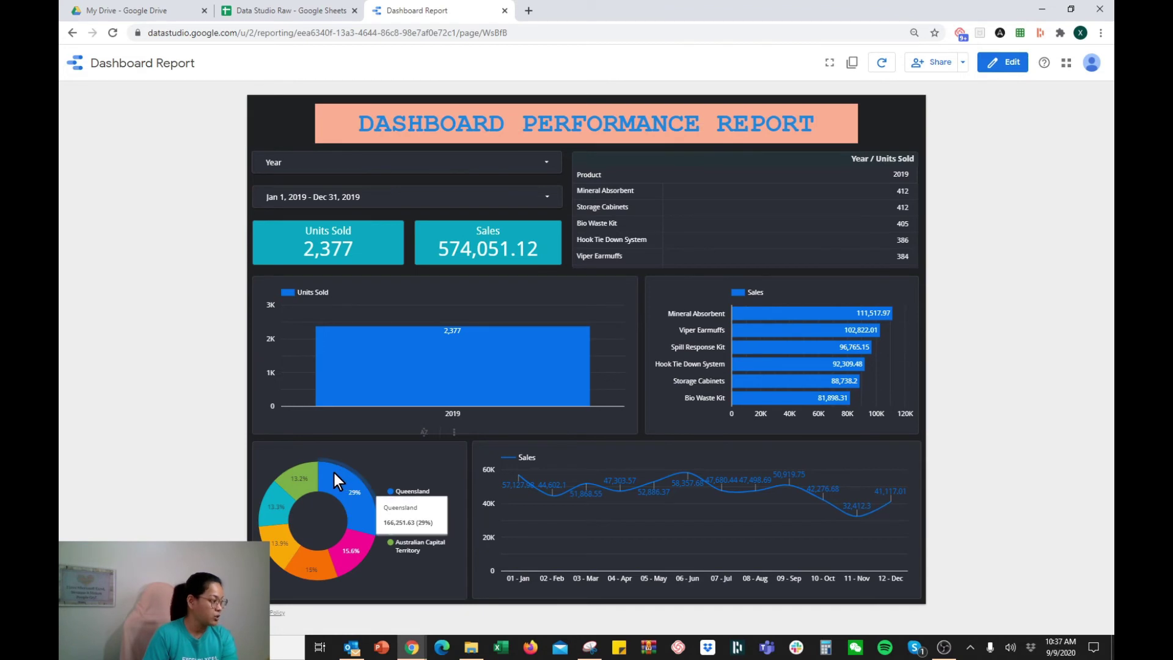
- Reset the date range control to Auto date range and apply it to the report
click(536, 198)
click(528, 207)
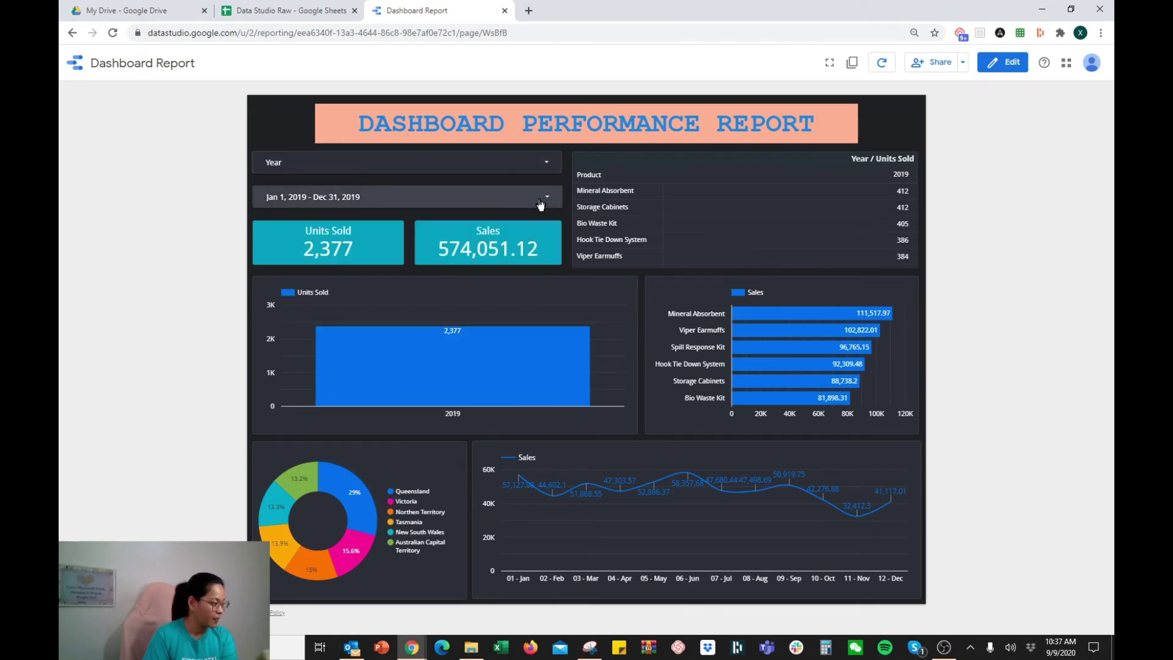
click(540, 203)
click(540, 207)
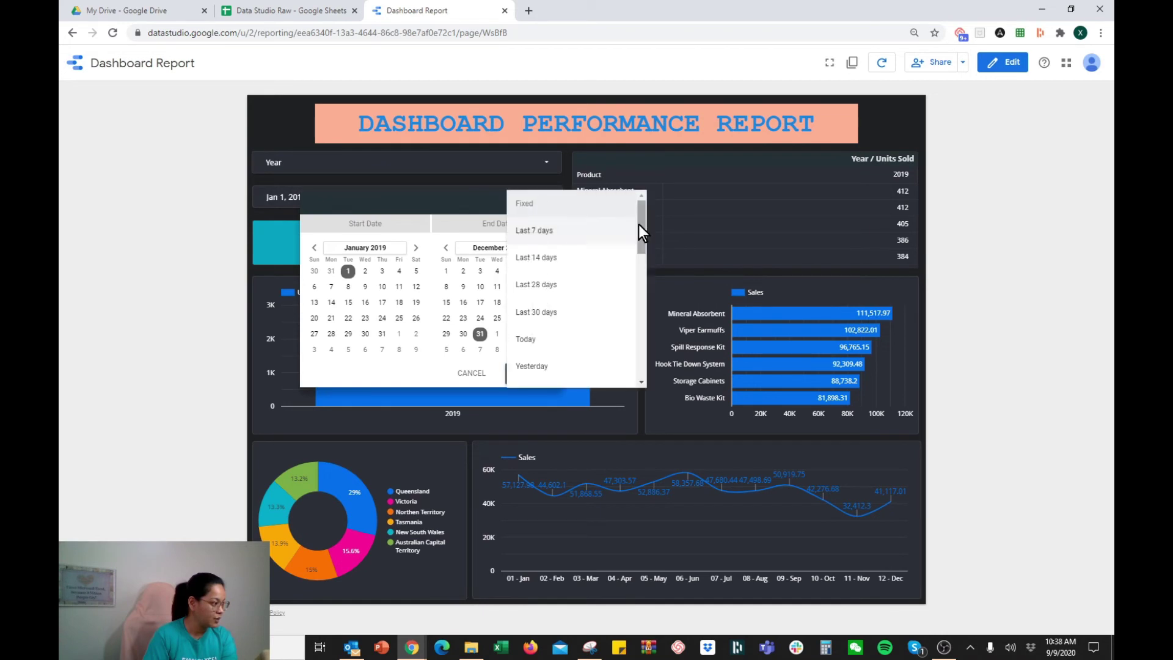
drag(639, 223, 649, 355)
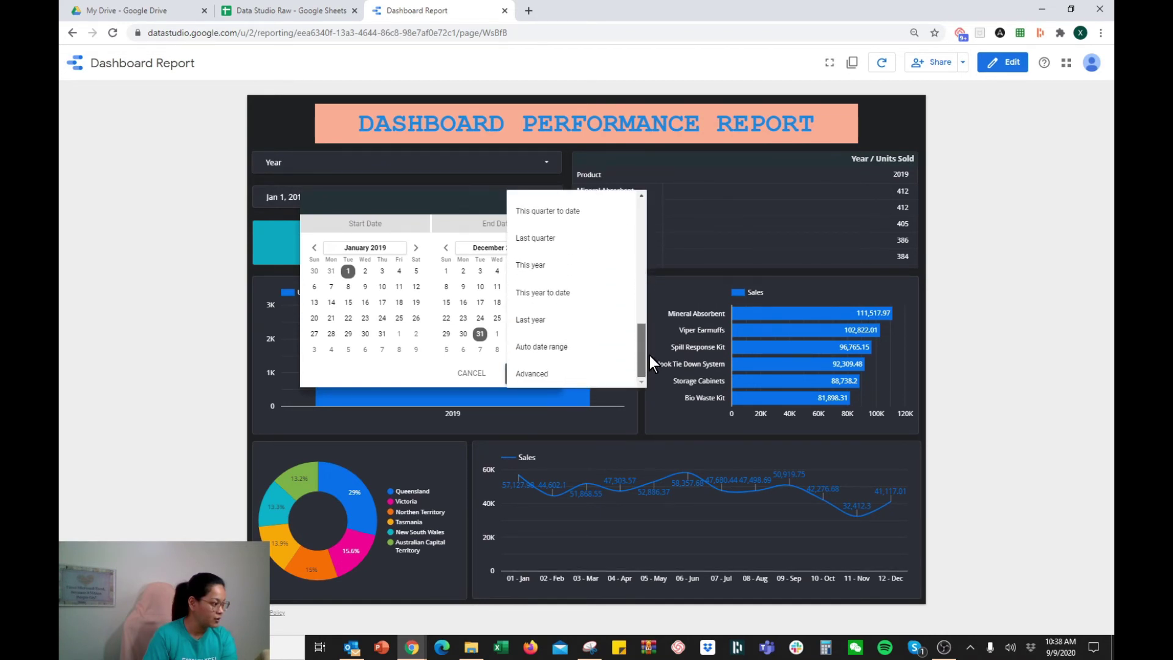
click(542, 348)
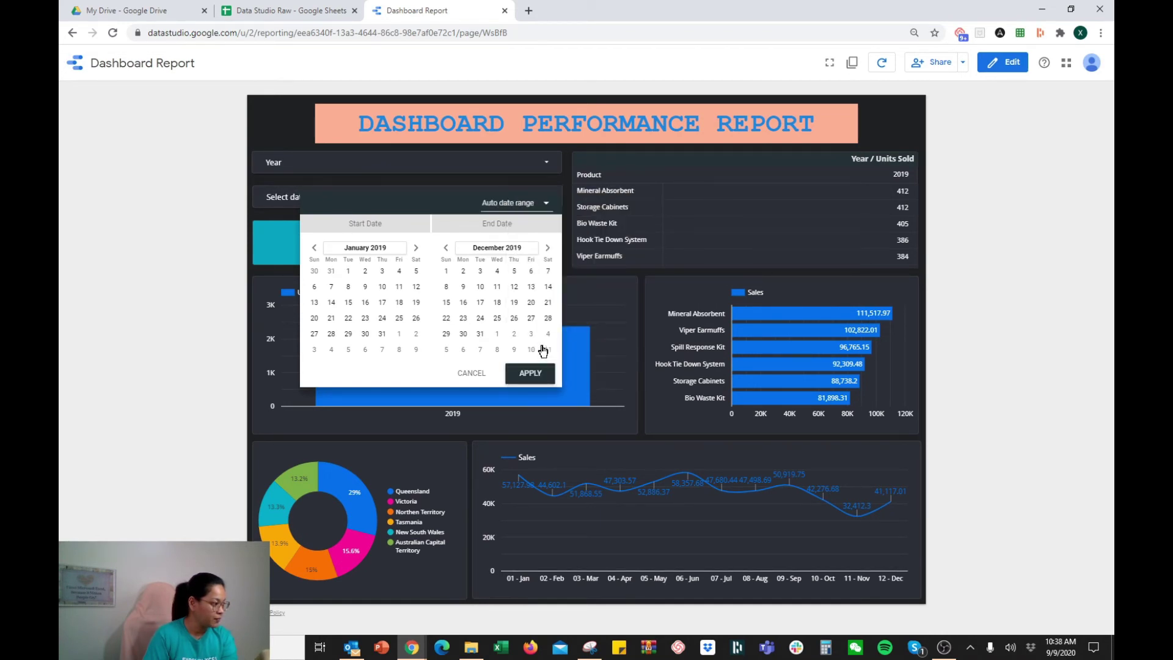
click(524, 372)
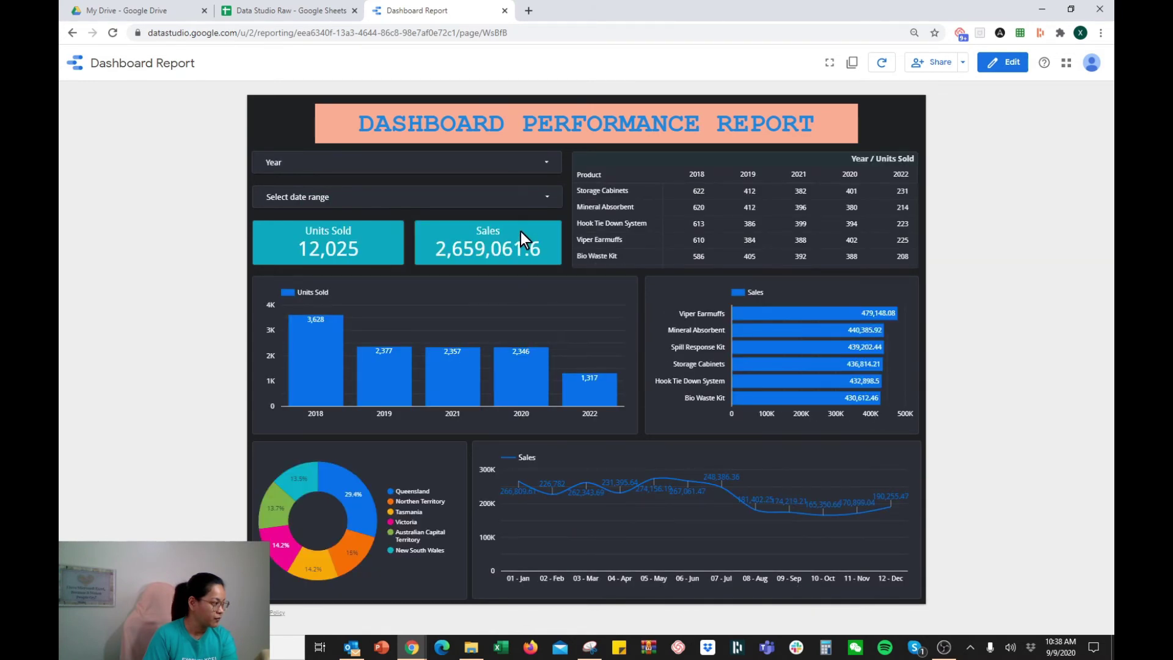
click(522, 199)
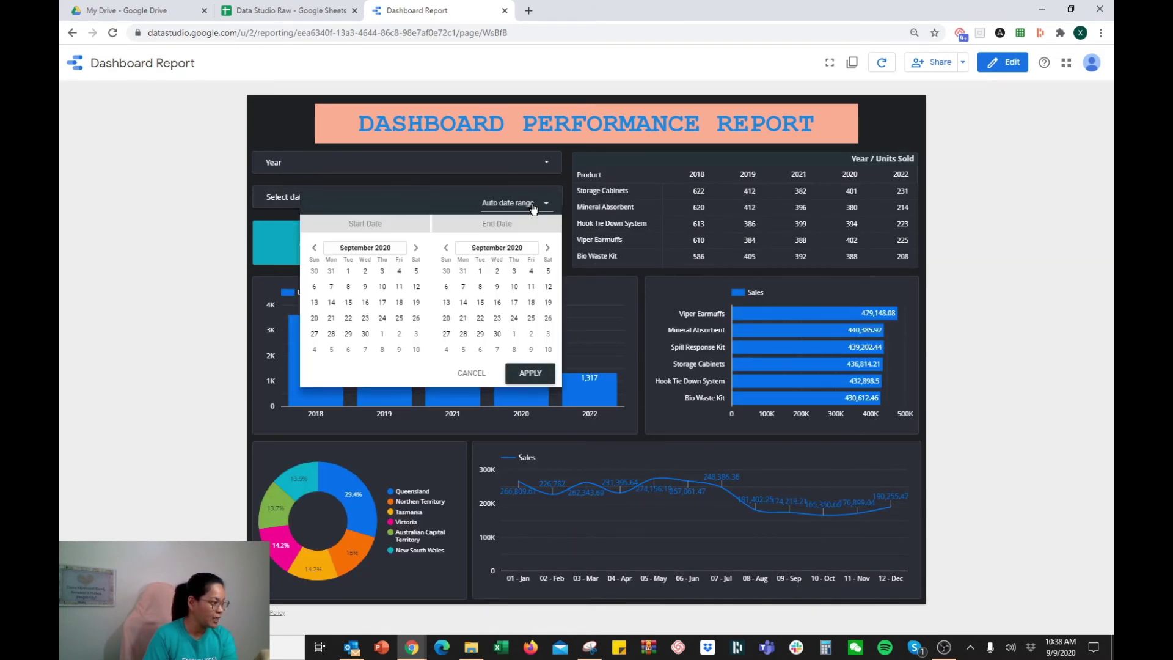
click(526, 200)
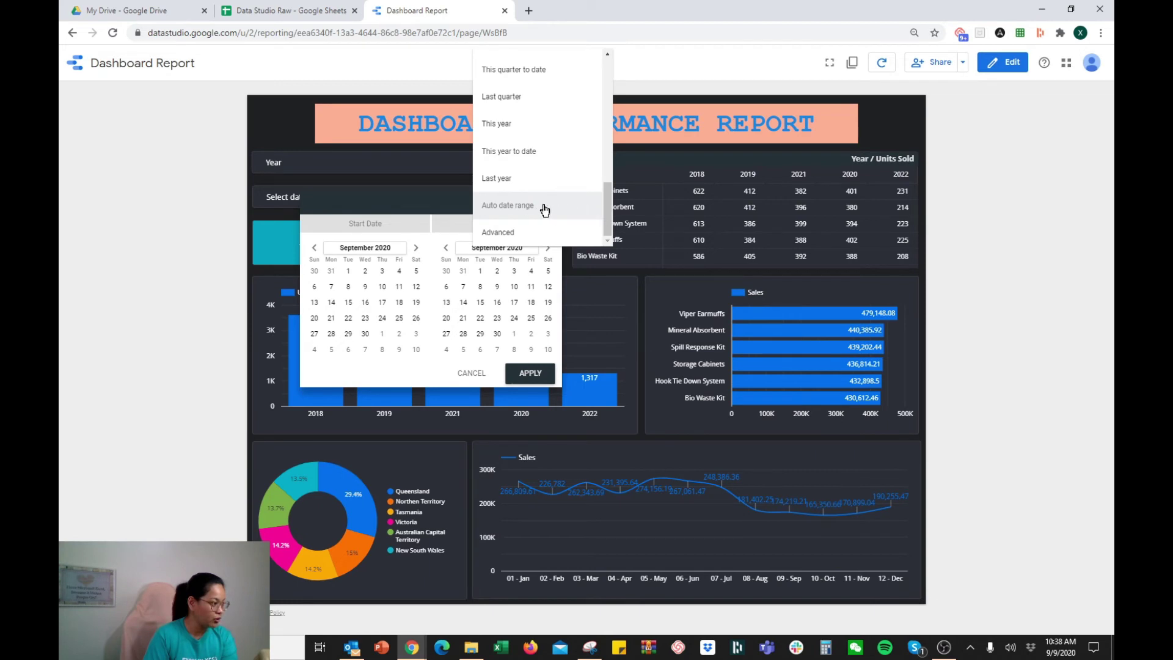
click(535, 374)
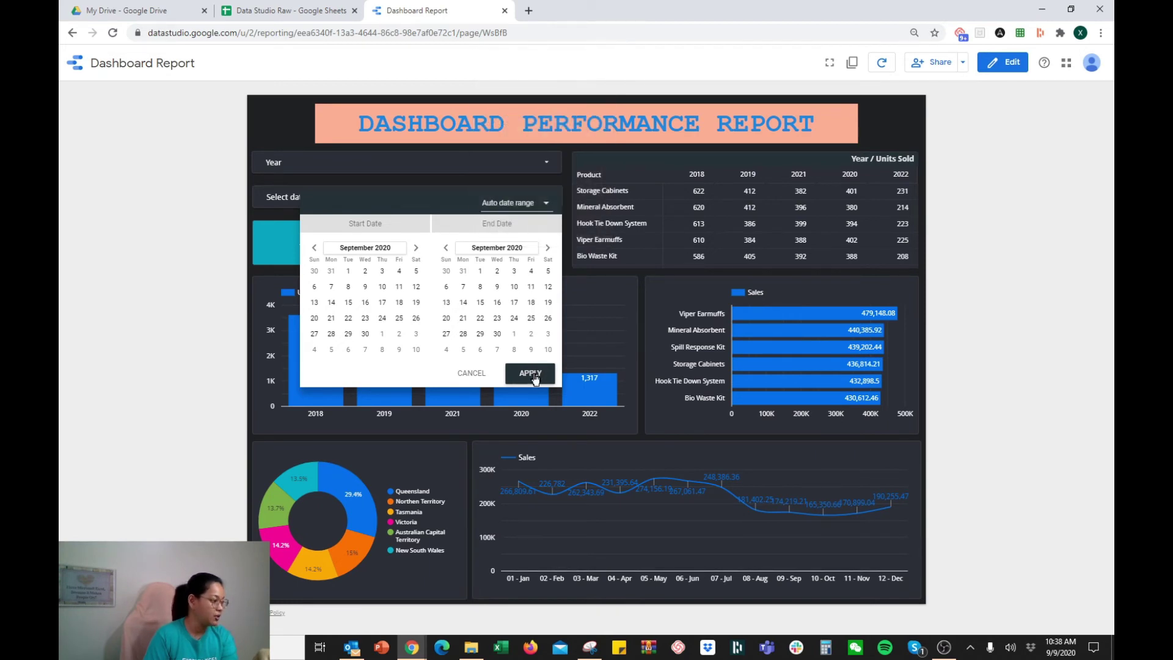
click(534, 374)
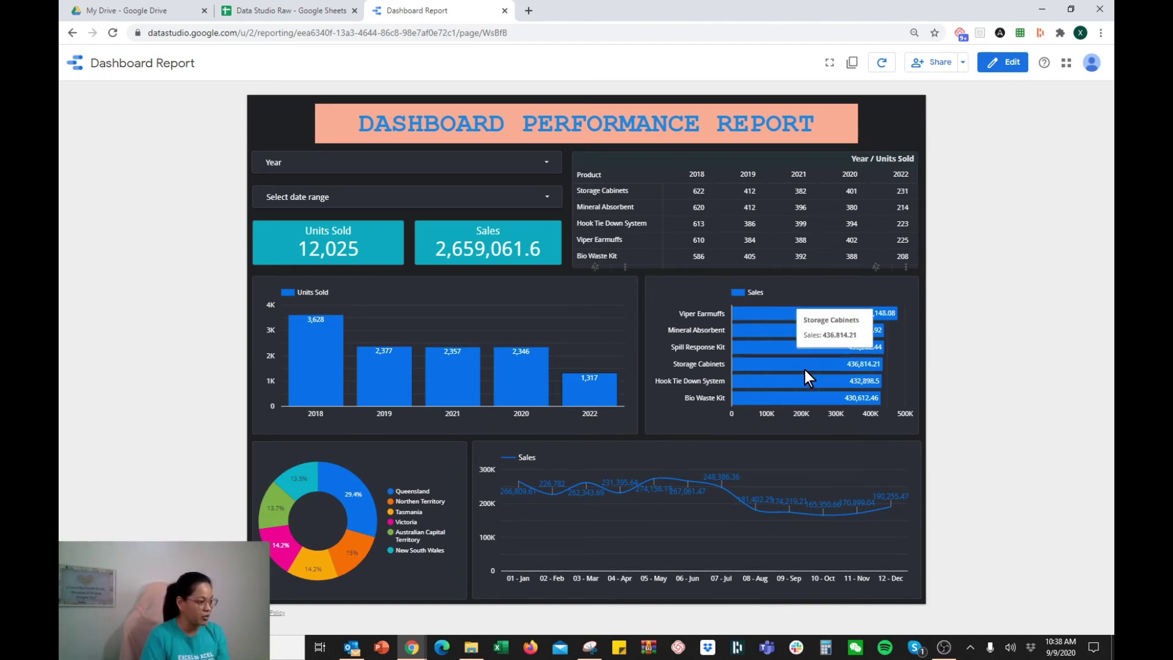
- Return the report to edit mode and examine the fields available as the Year drop-down's control field
mouse_move(789, 374)
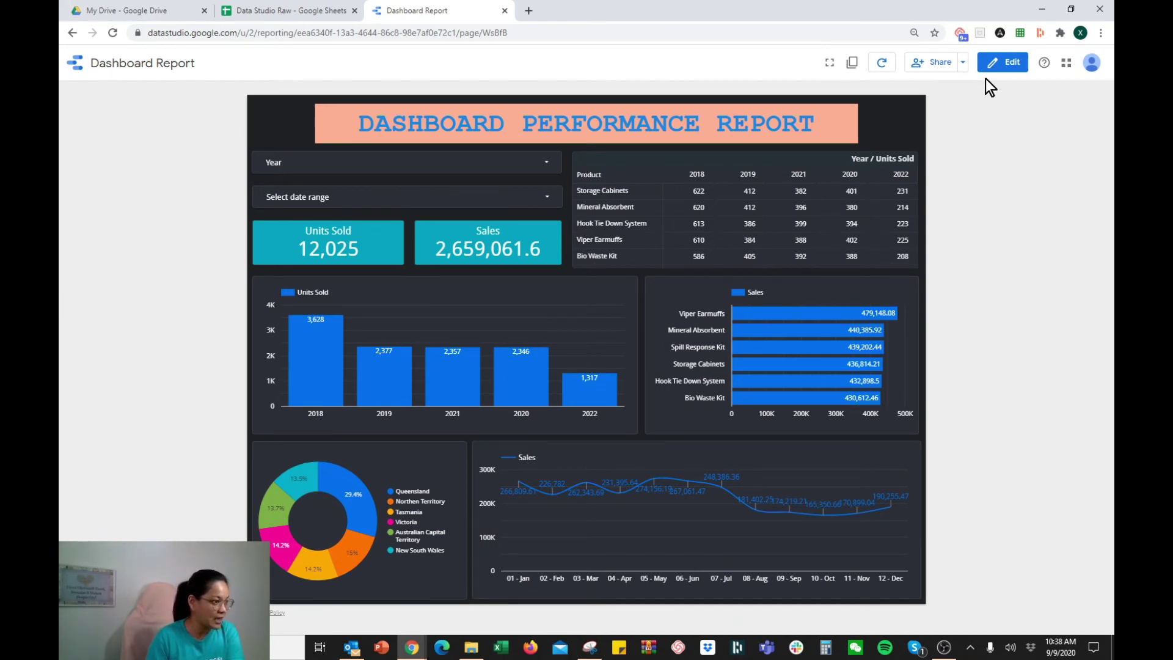
click(1002, 63)
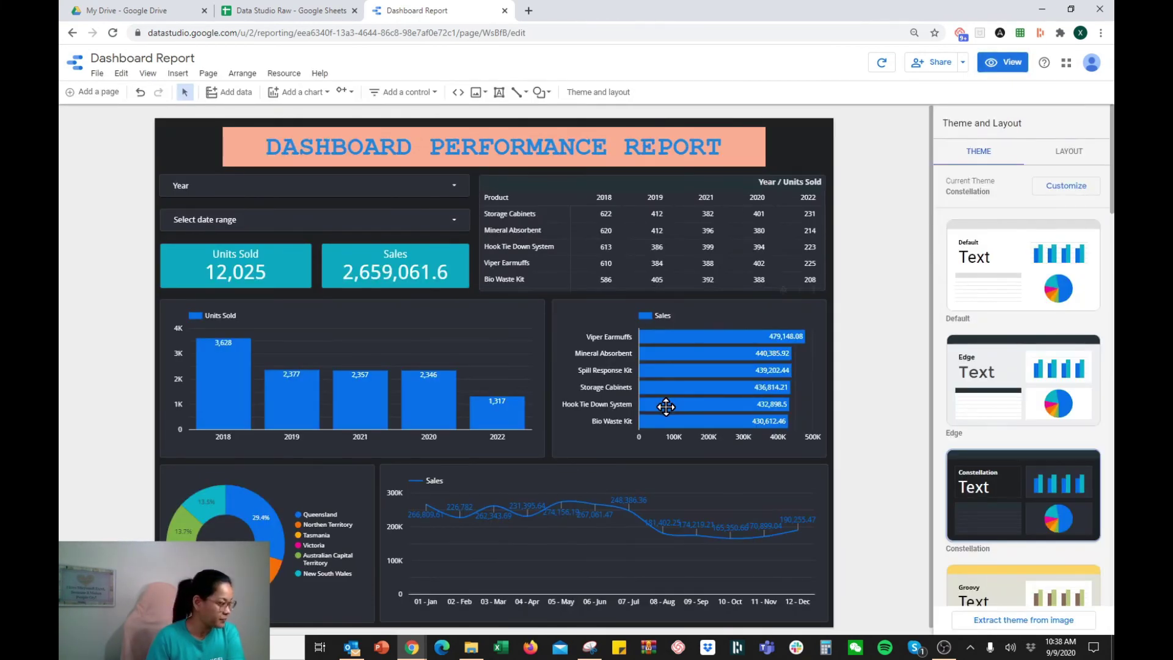
click(195, 185)
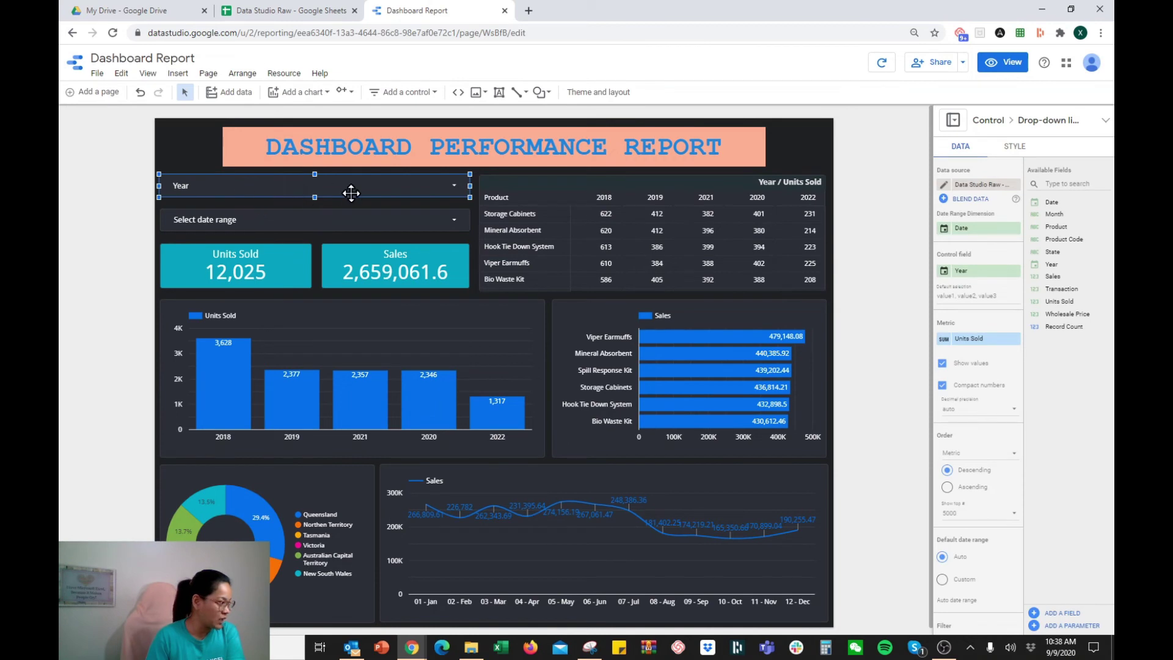
click(980, 266)
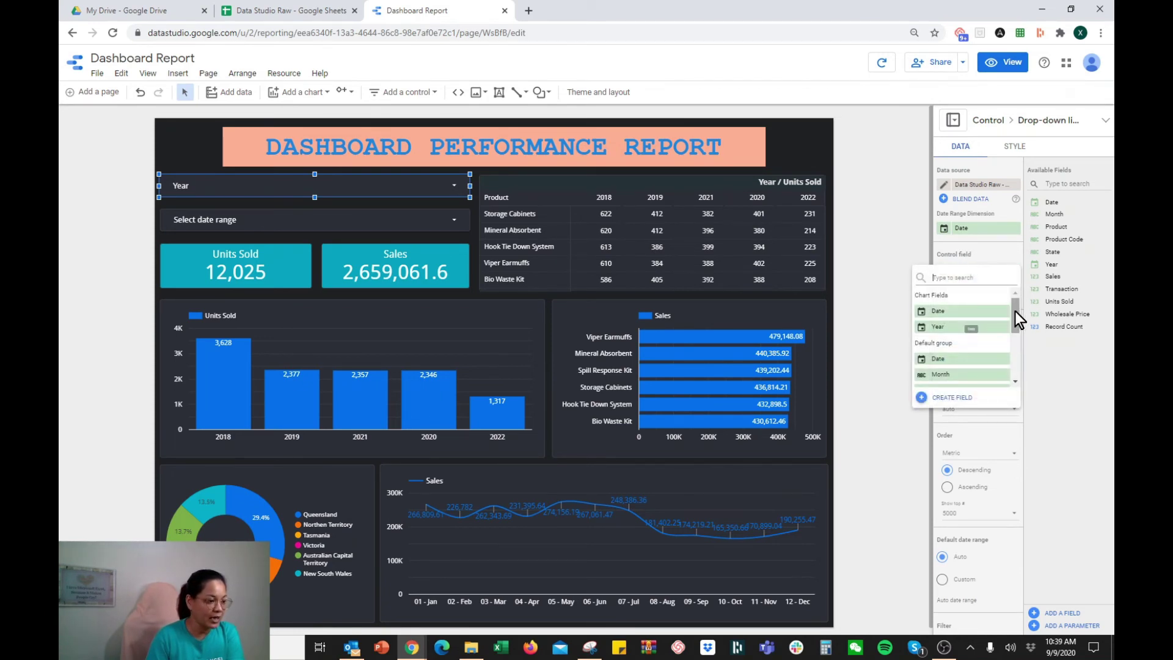
drag(1013, 312, 1012, 336)
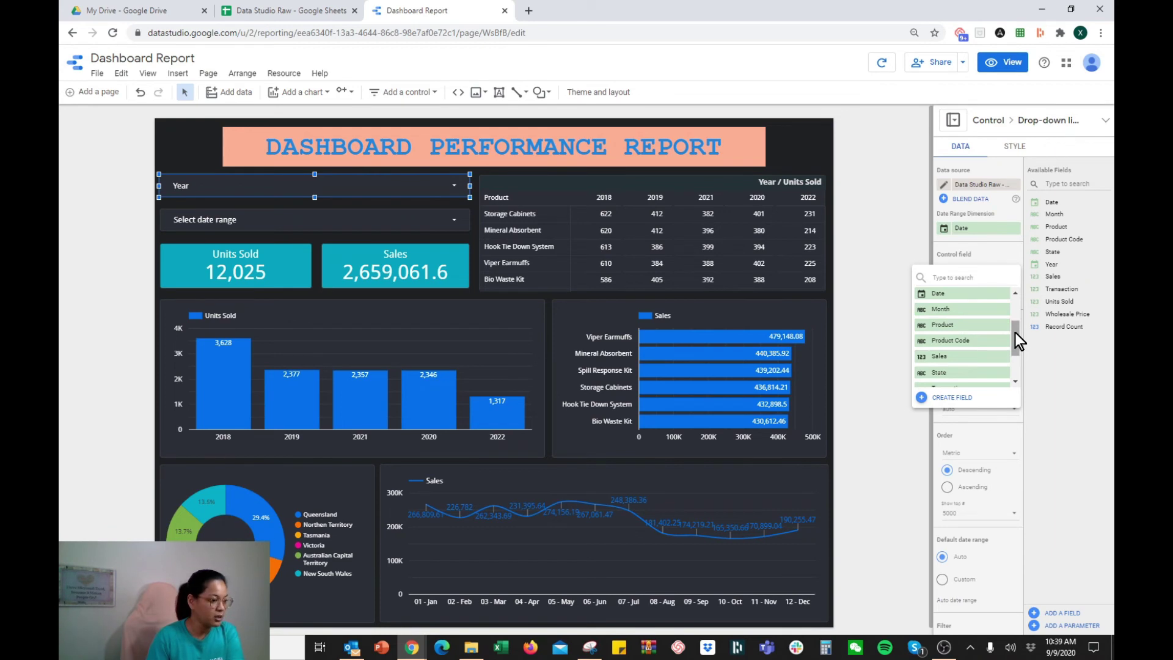
drag(1015, 331, 1011, 306)
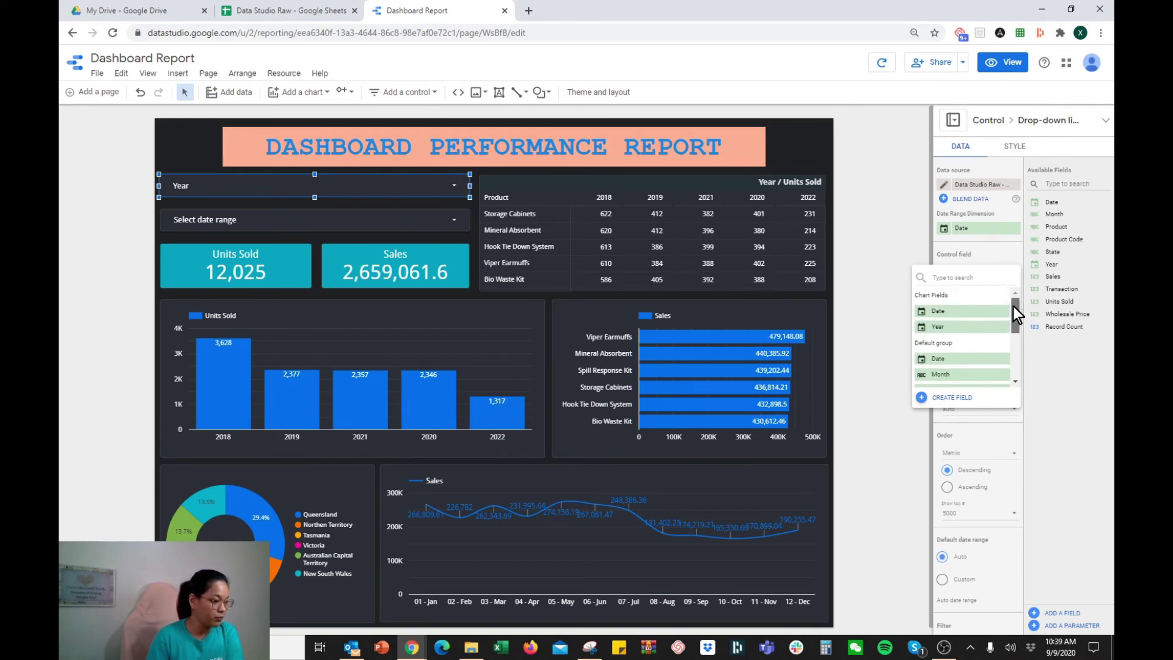
click(990, 251)
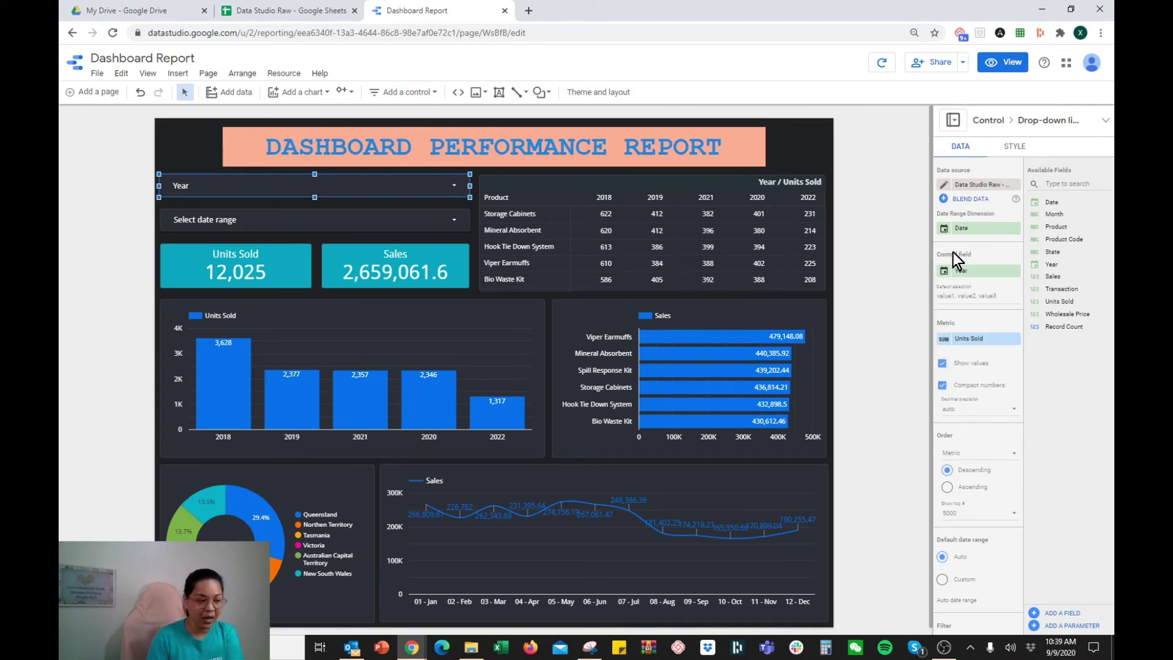
- Review the available control types and compare the properties of the date range control with those of the Year drop-down
click(309, 219)
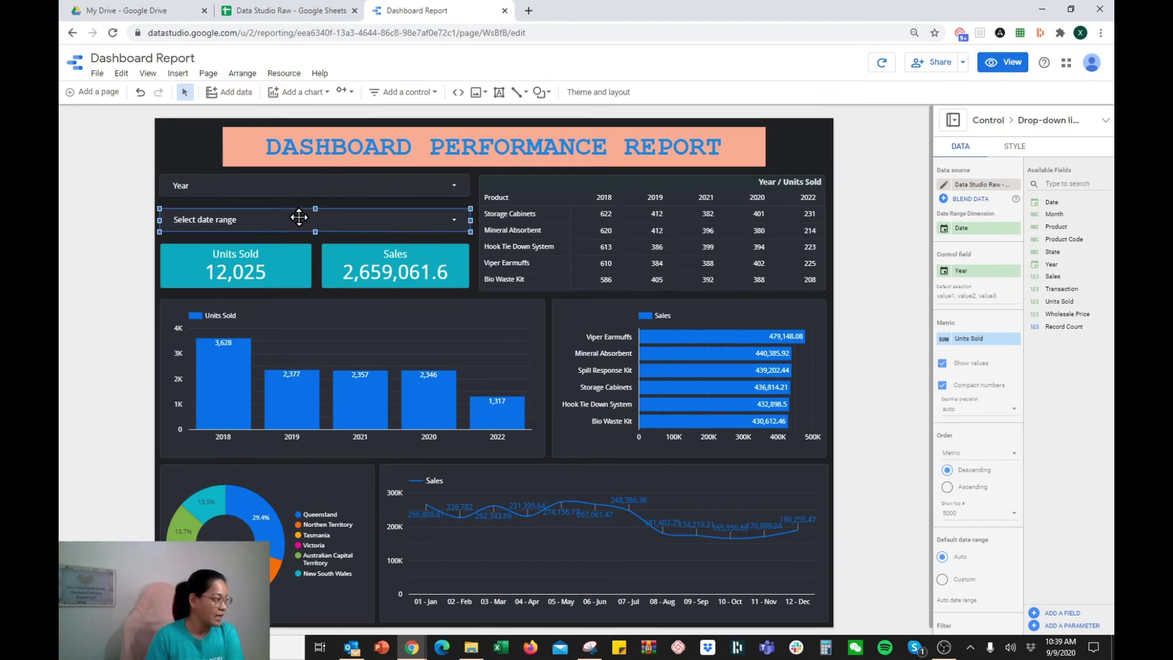
click(431, 93)
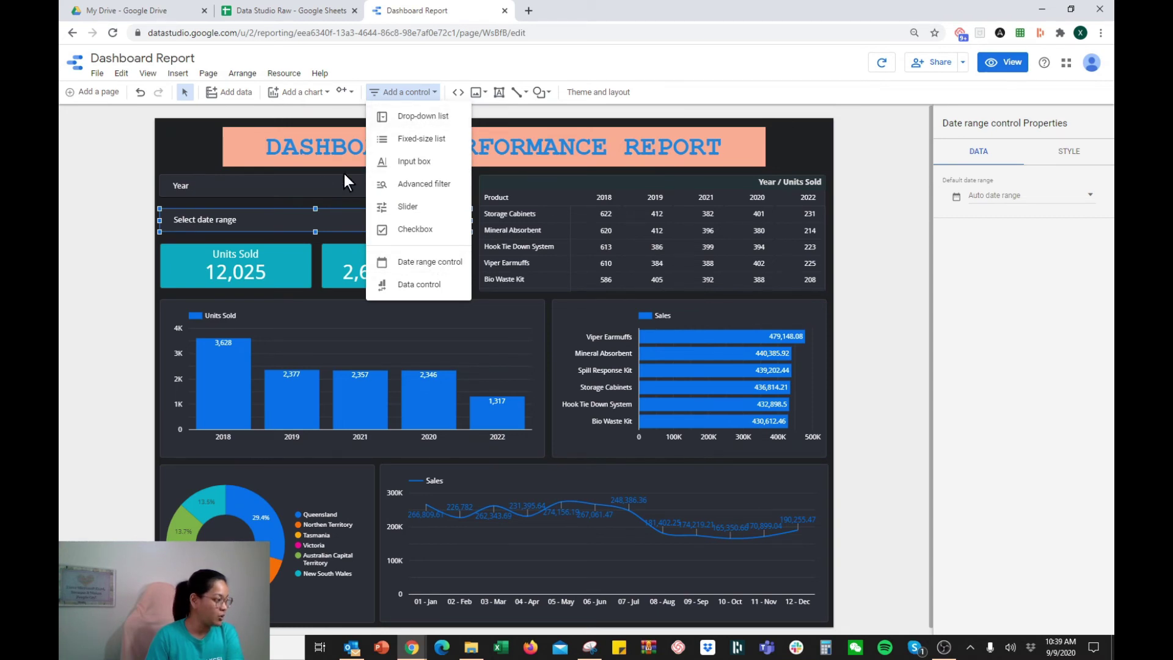
click(183, 212)
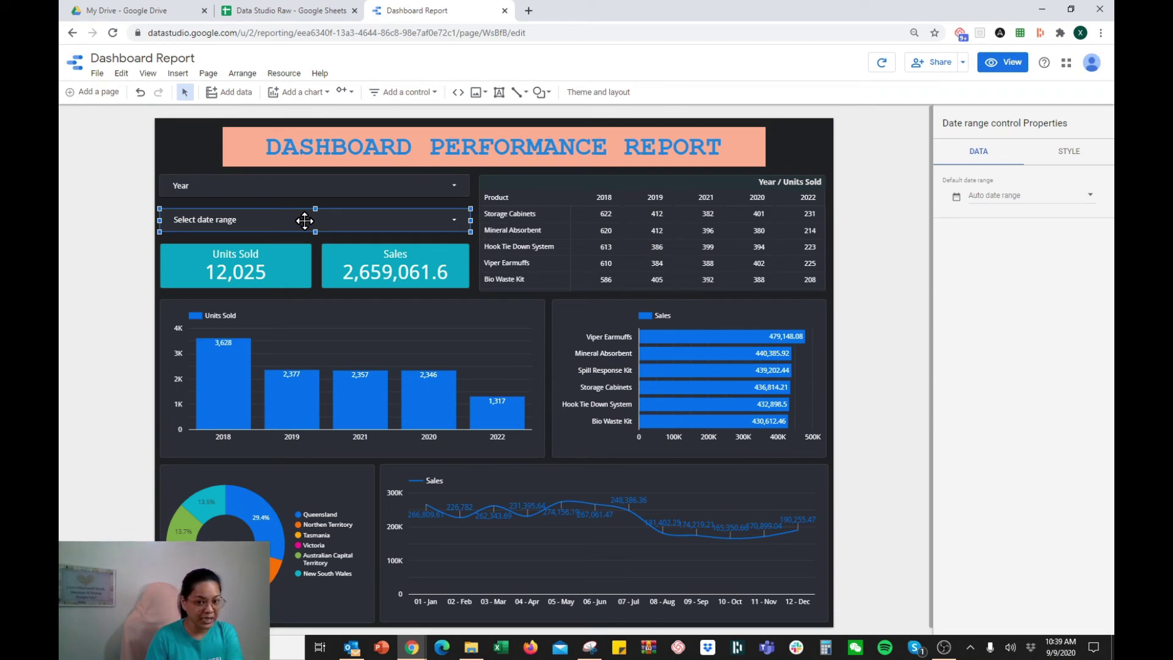
click(304, 189)
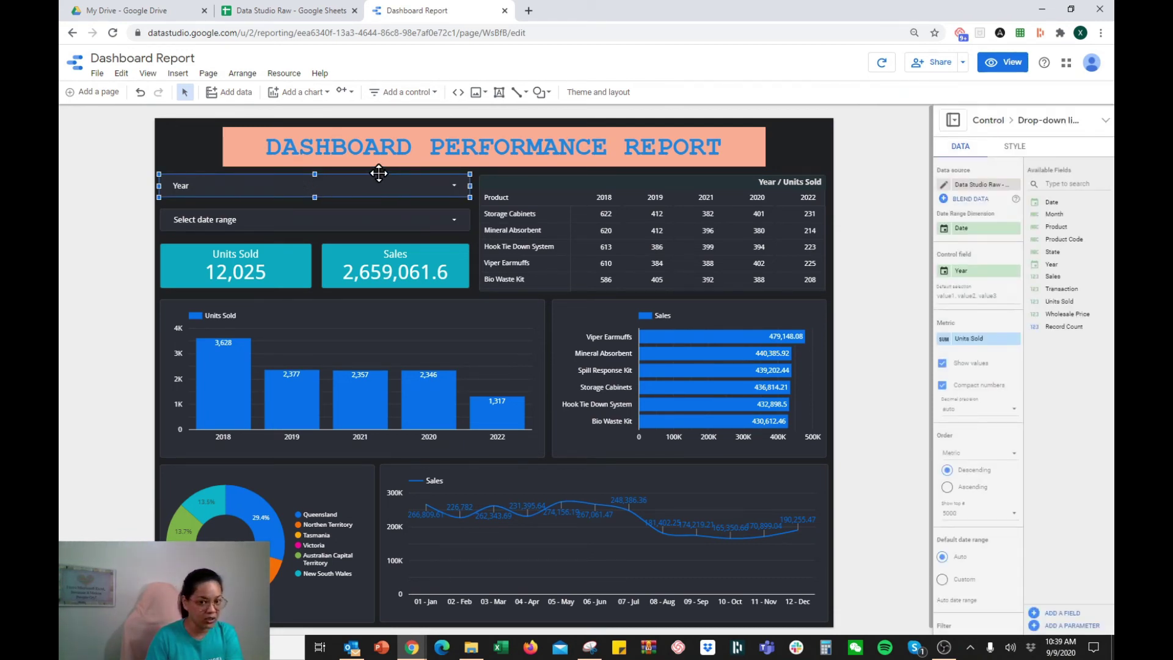
click(391, 220)
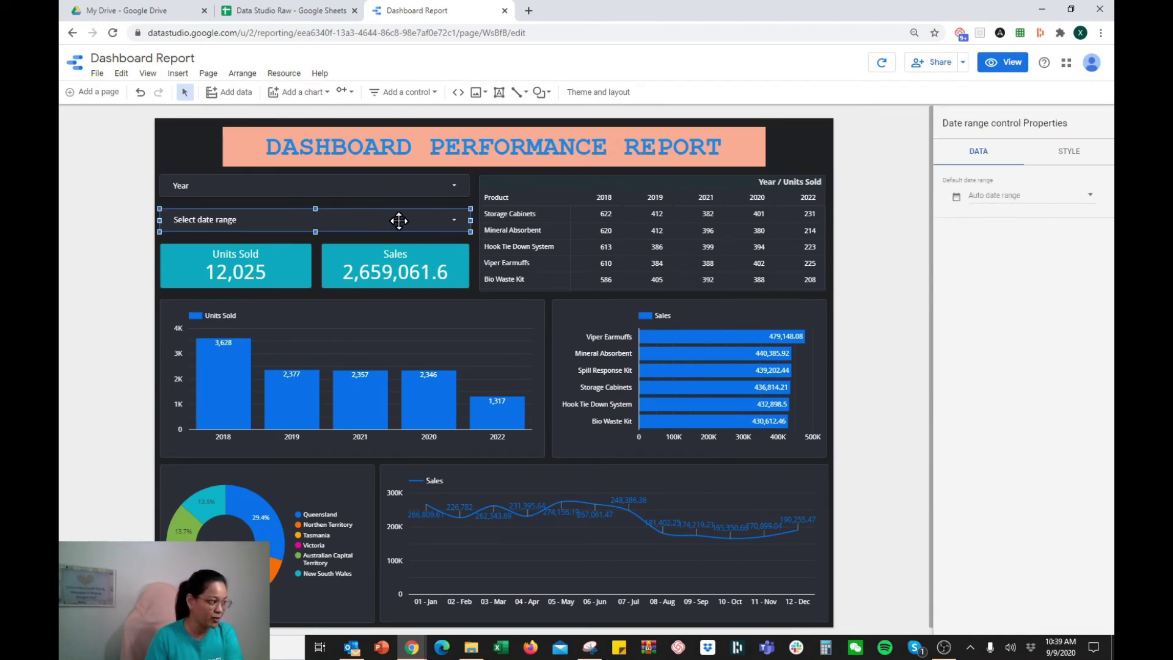
click(425, 187)
click(876, 369)
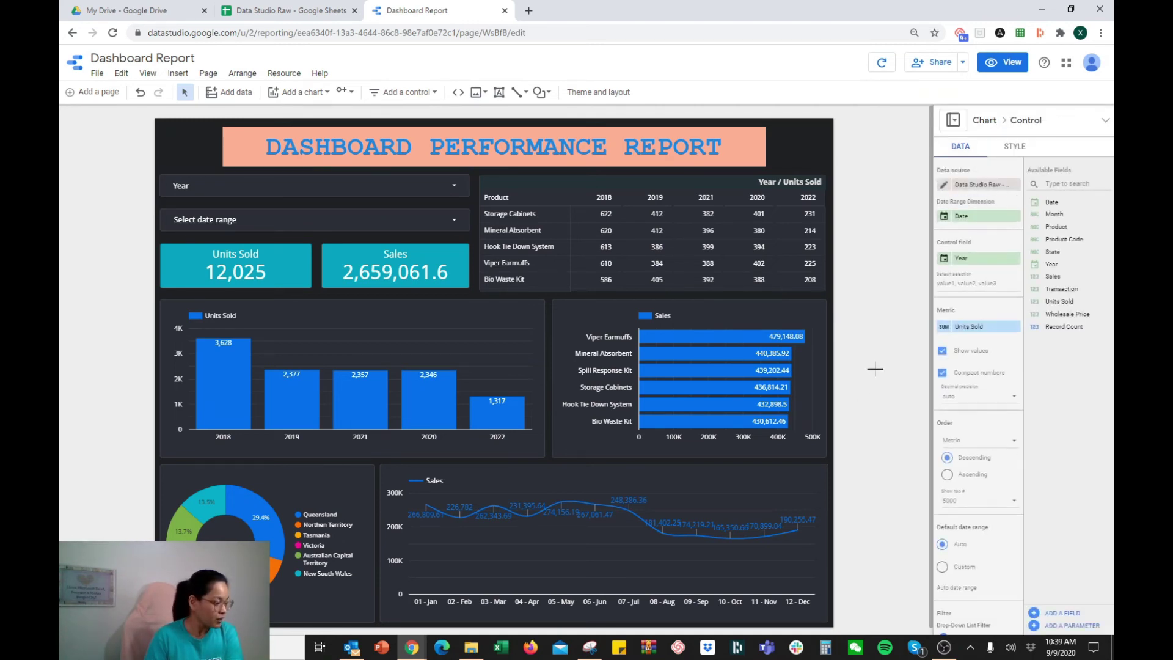
- Examine the fields available as the dimension of the Sales by product bar chart
scroll(868, 369, down, 1)
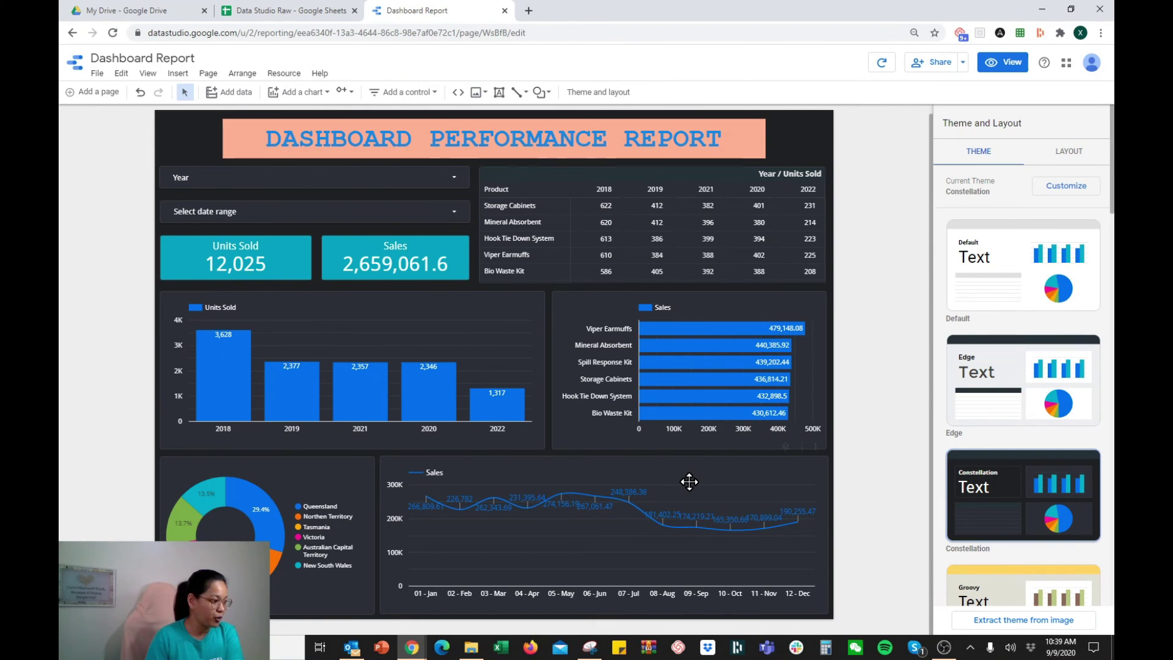
click(602, 326)
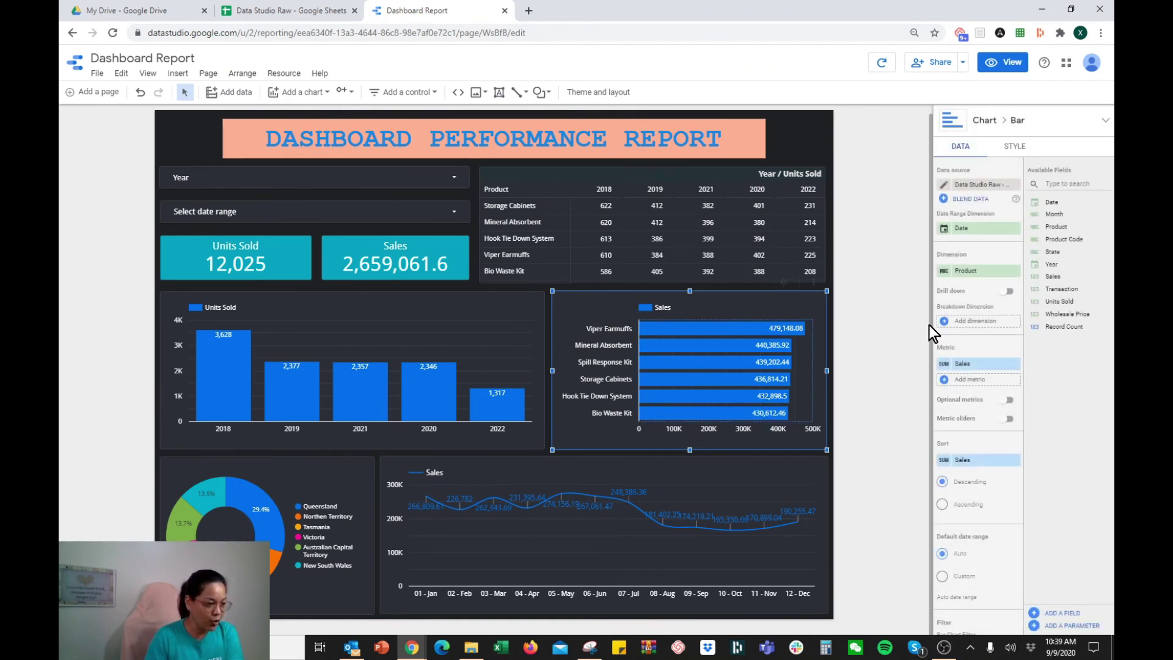
click(991, 271)
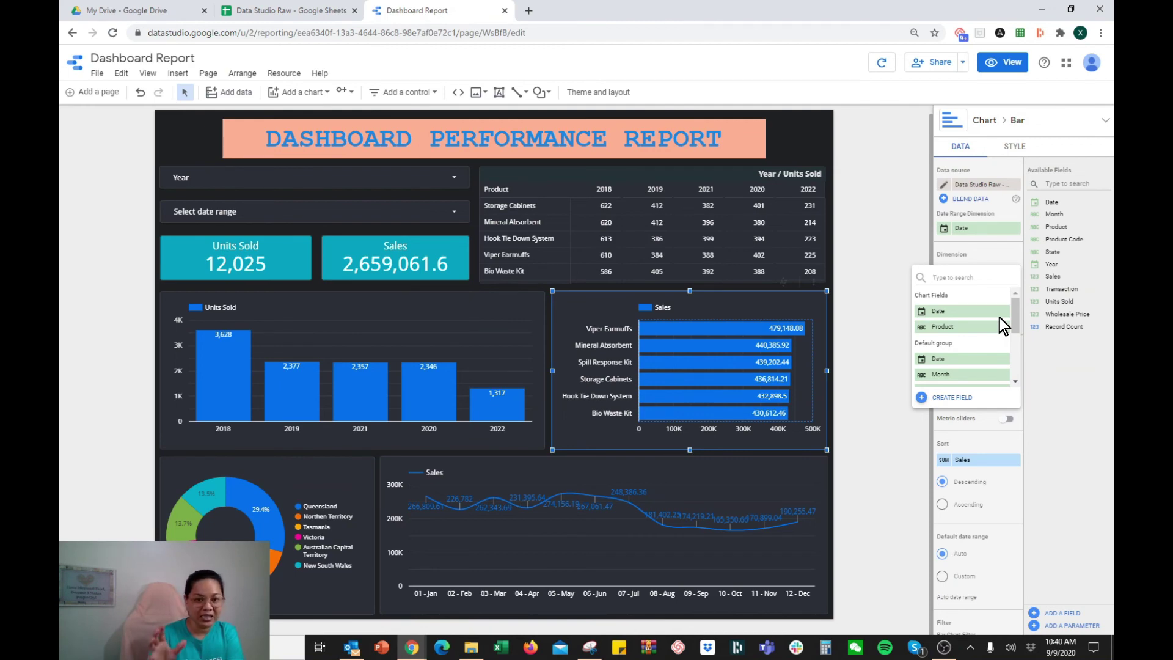
- Switch to the Data Studio Raw spreadsheet in Google Sheets and review its State, Product and Product Code columns
click(302, 10)
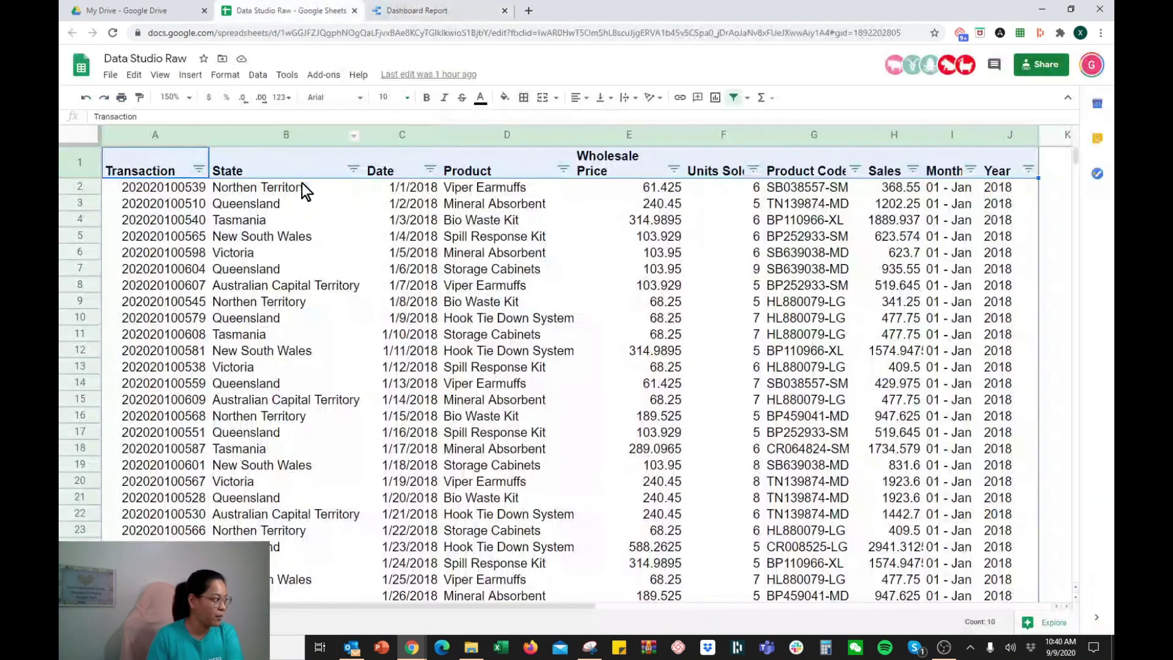
click(287, 203)
click(276, 139)
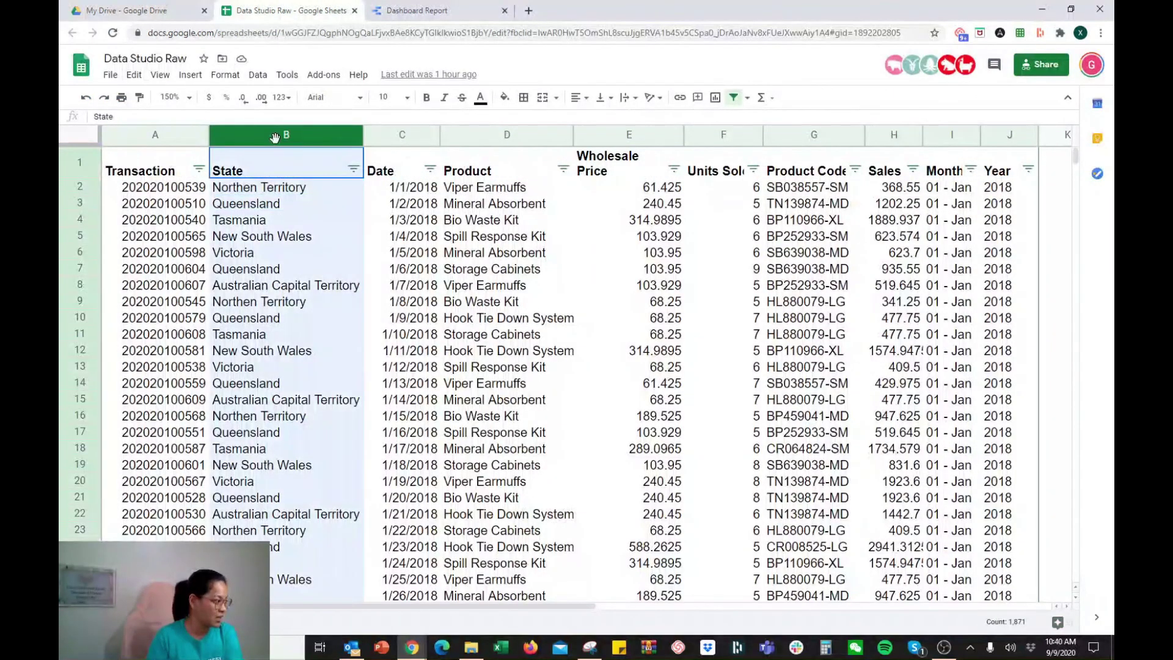
click(467, 133)
click(830, 135)
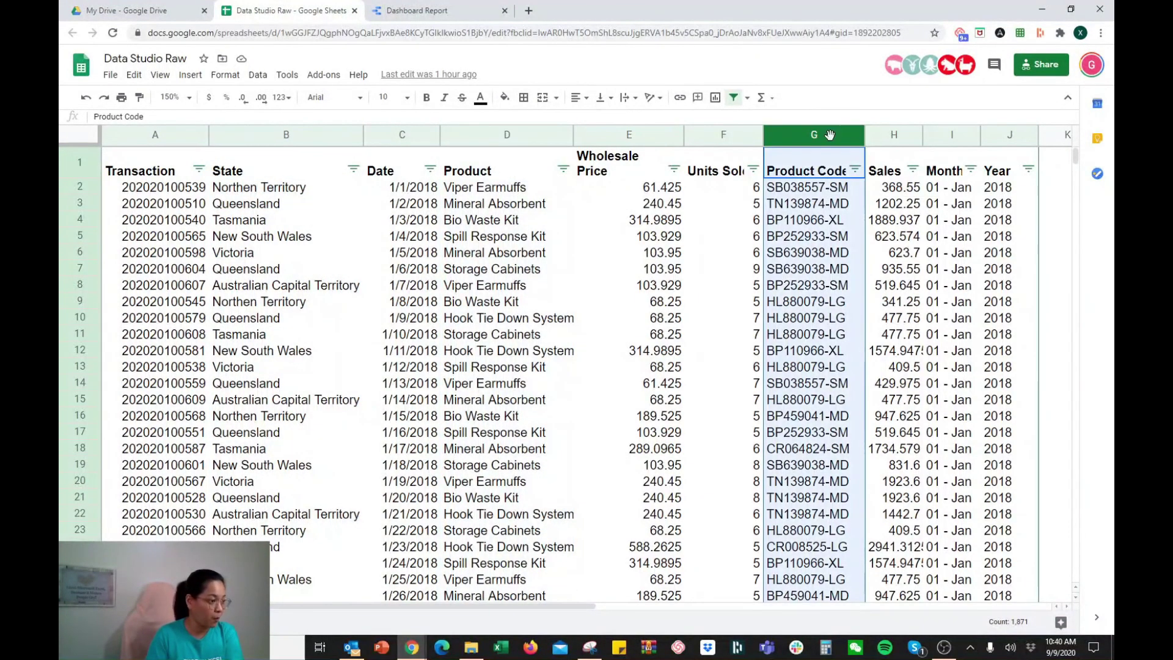
- Review the Year, Sales, Wholesale Price and Units Sold columns of the Data Studio Raw spreadsheet
click(954, 136)
click(1004, 138)
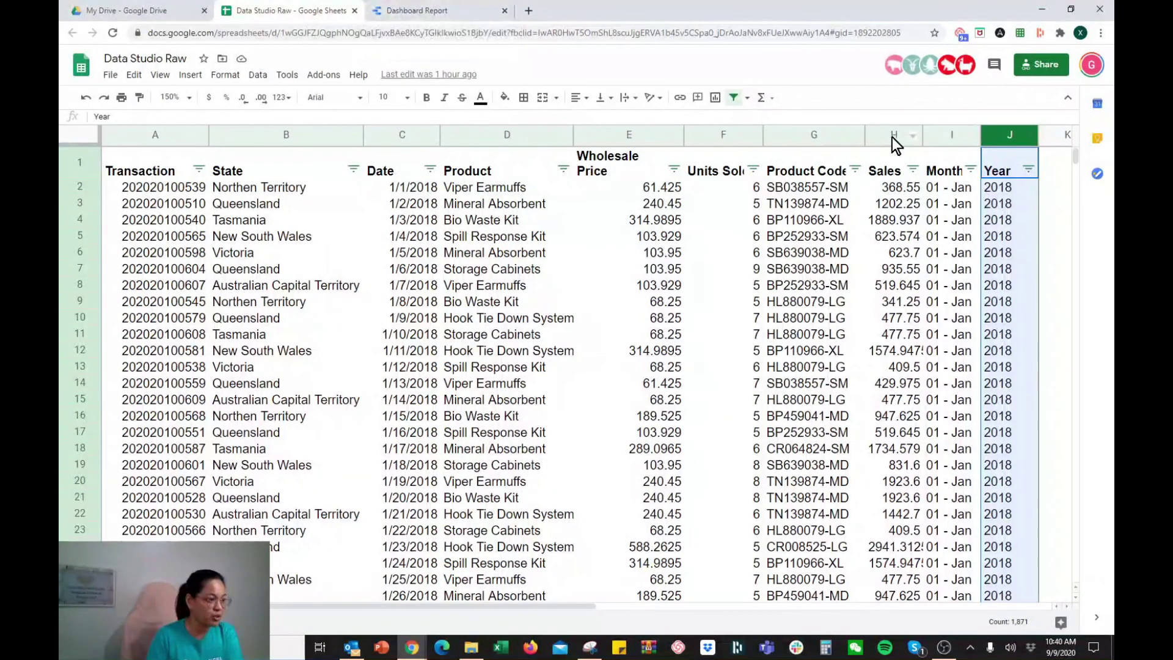
click(892, 137)
click(615, 133)
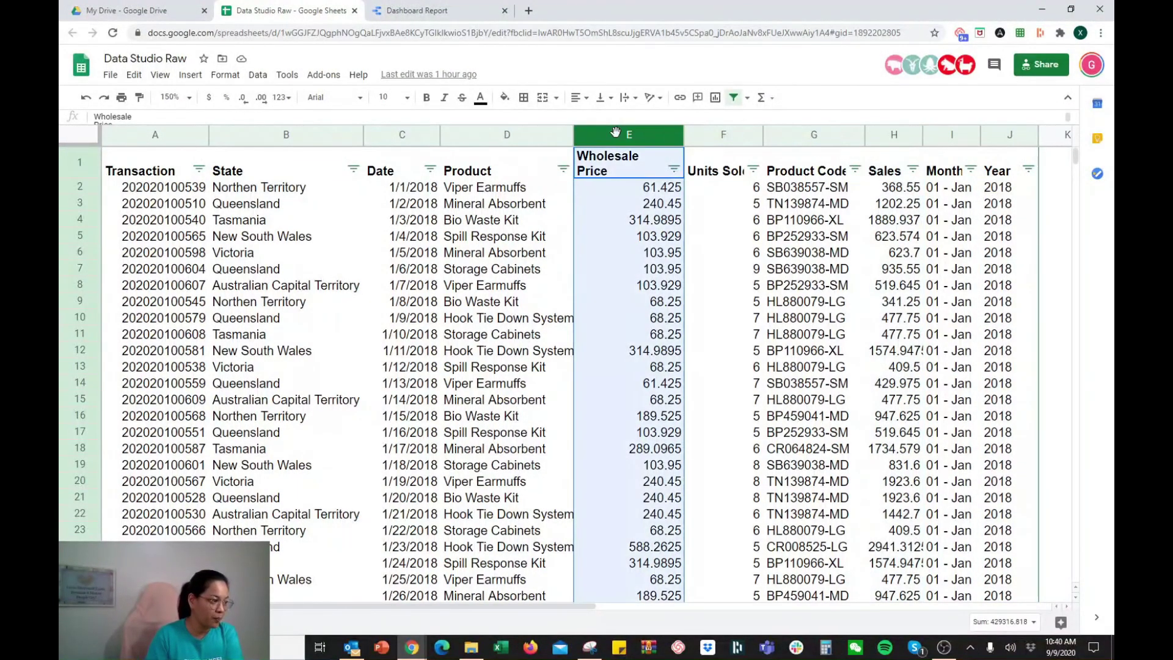
click(726, 135)
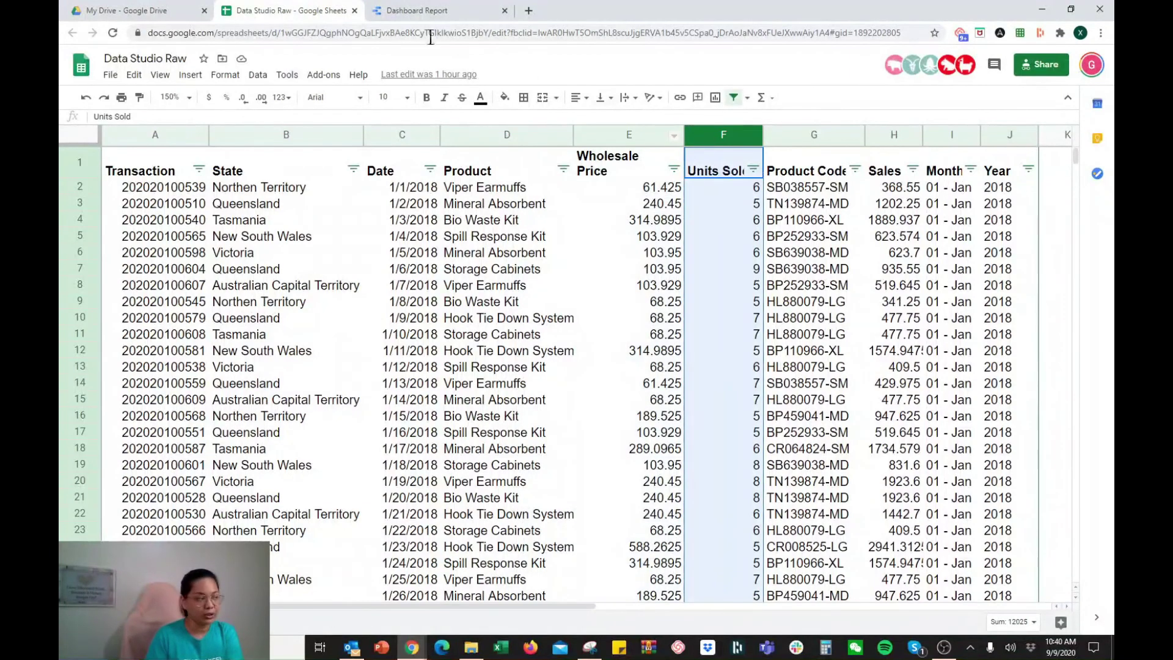
- Switch back to the Dashboard Report in Data Studio and try Sales as the dimension of the Sales by product bar chart
click(403, 11)
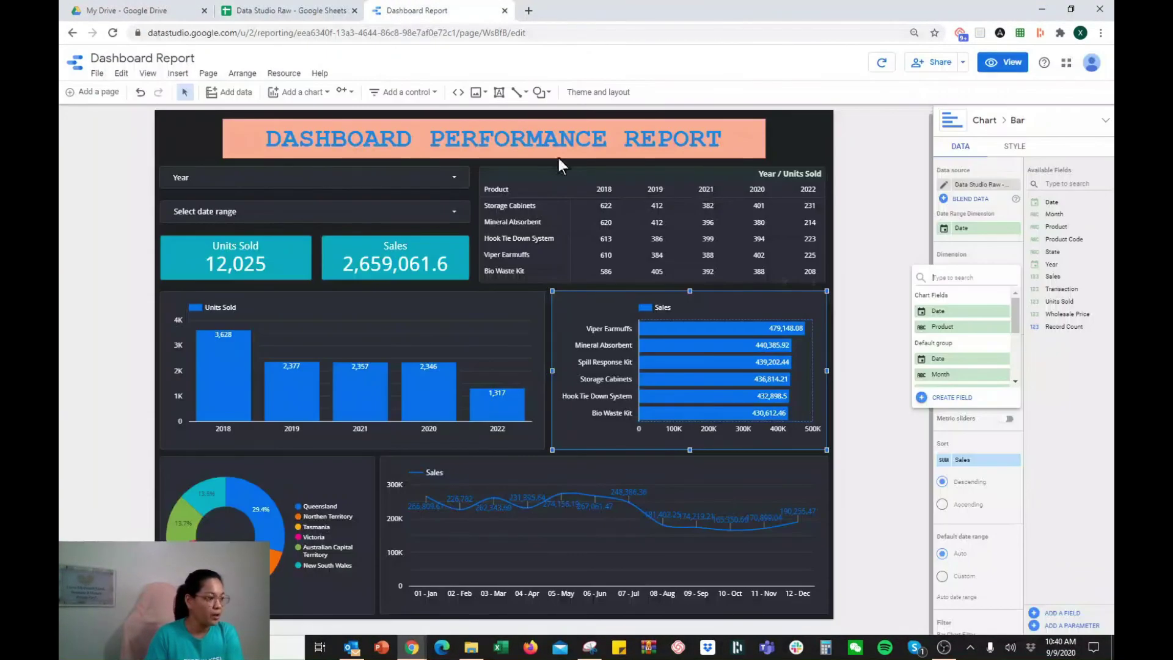
click(900, 244)
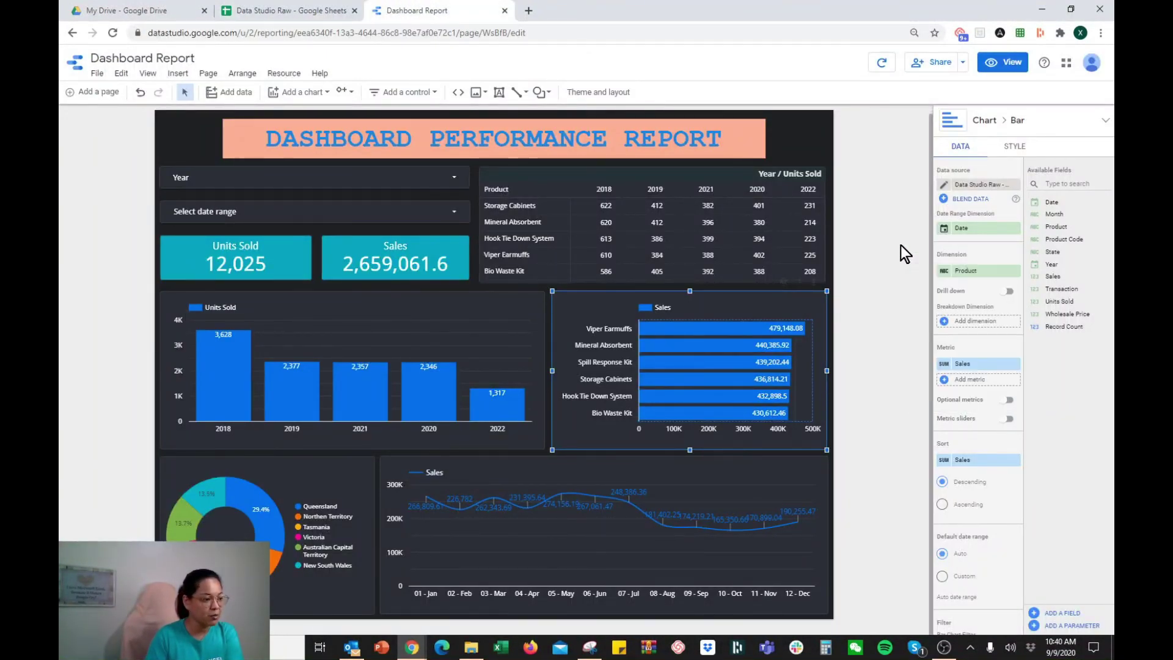
click(980, 277)
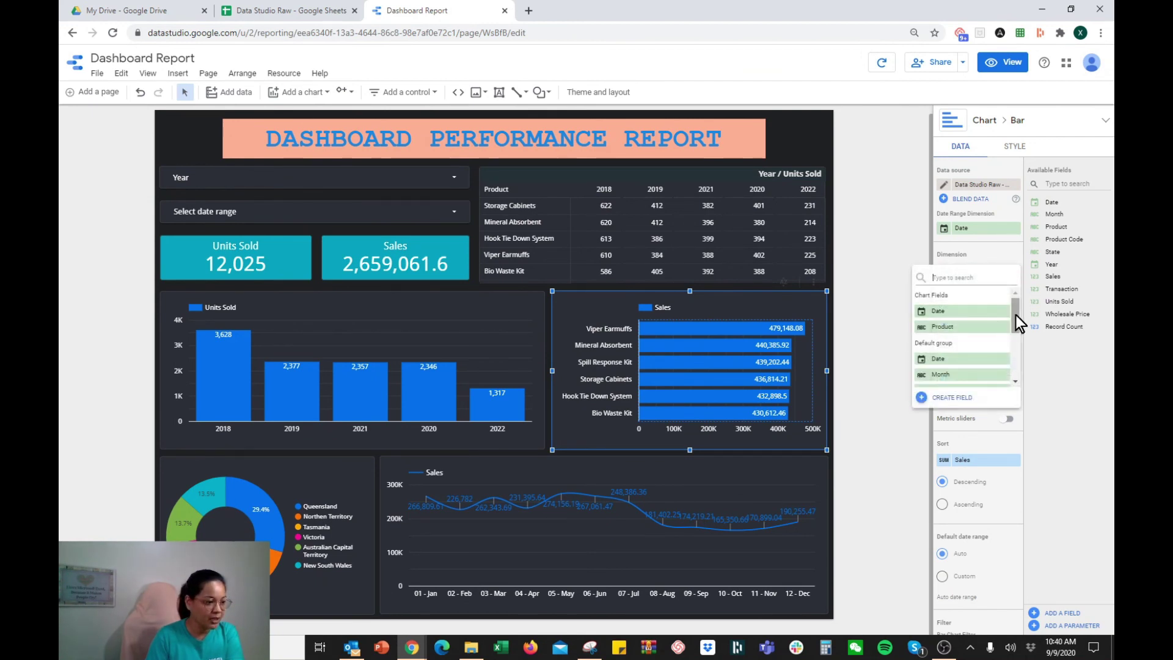
drag(1015, 315, 1016, 341)
click(955, 334)
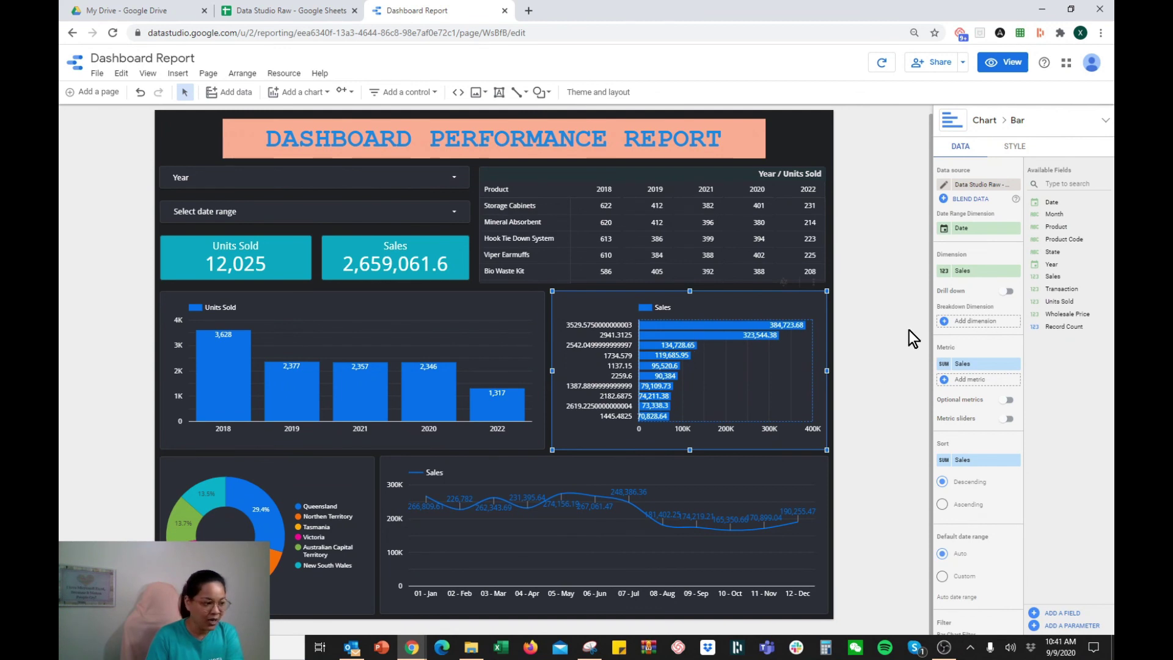
- Set the dimension of the Sales bar chart back to Product
click(968, 271)
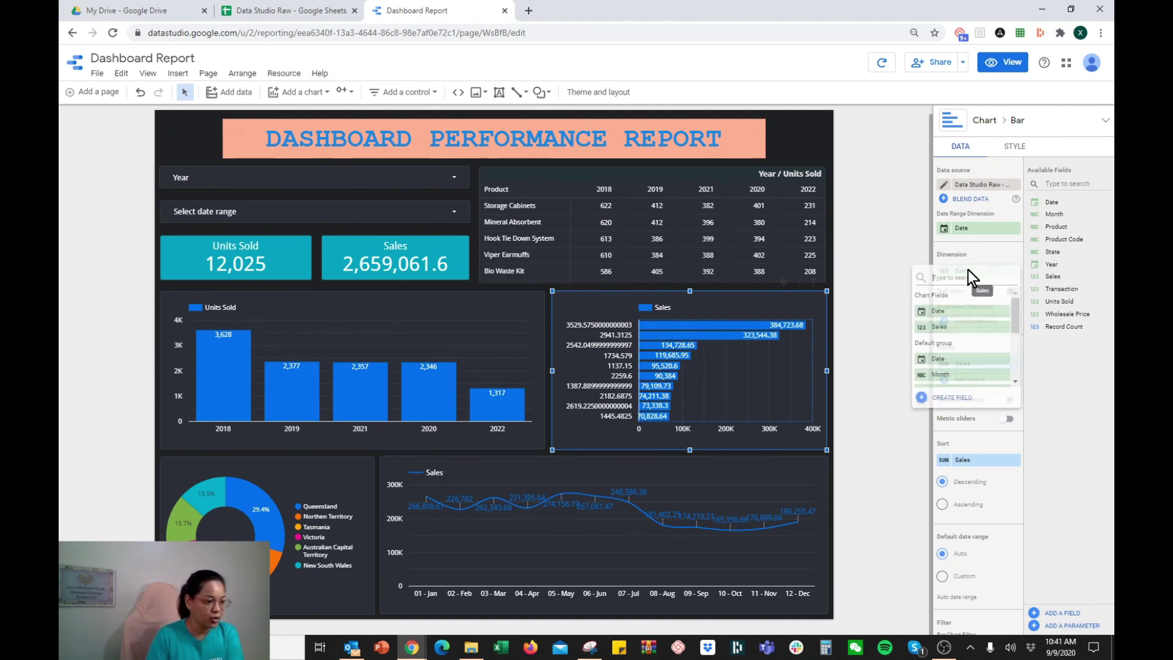
scroll(1013, 332, down, 3)
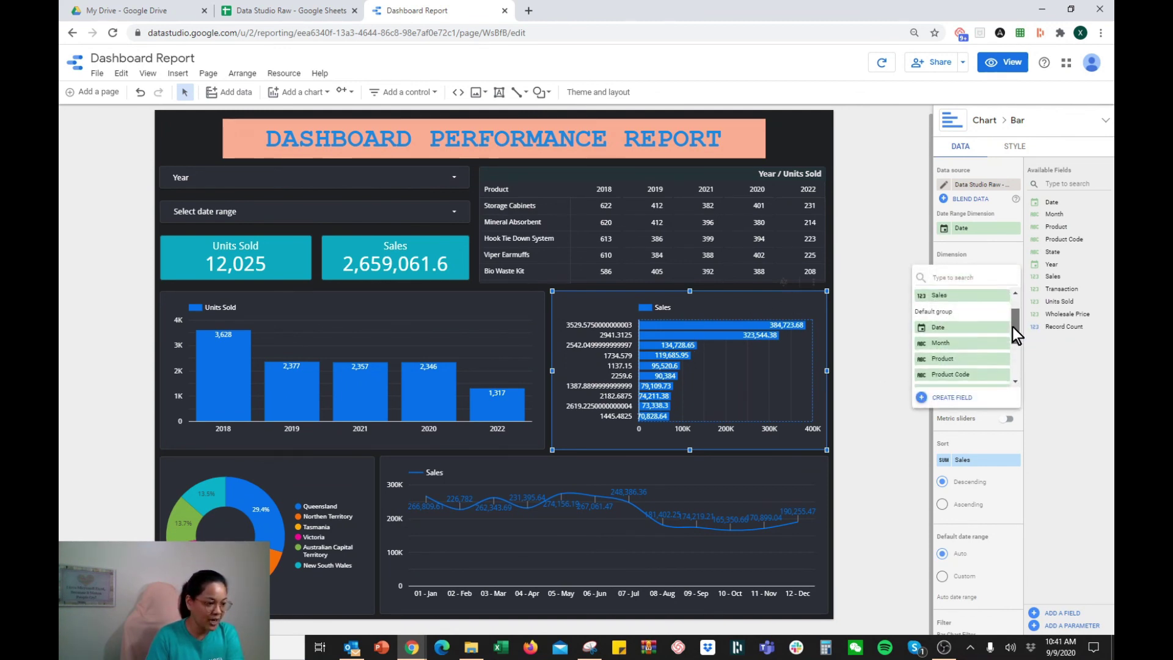
click(986, 320)
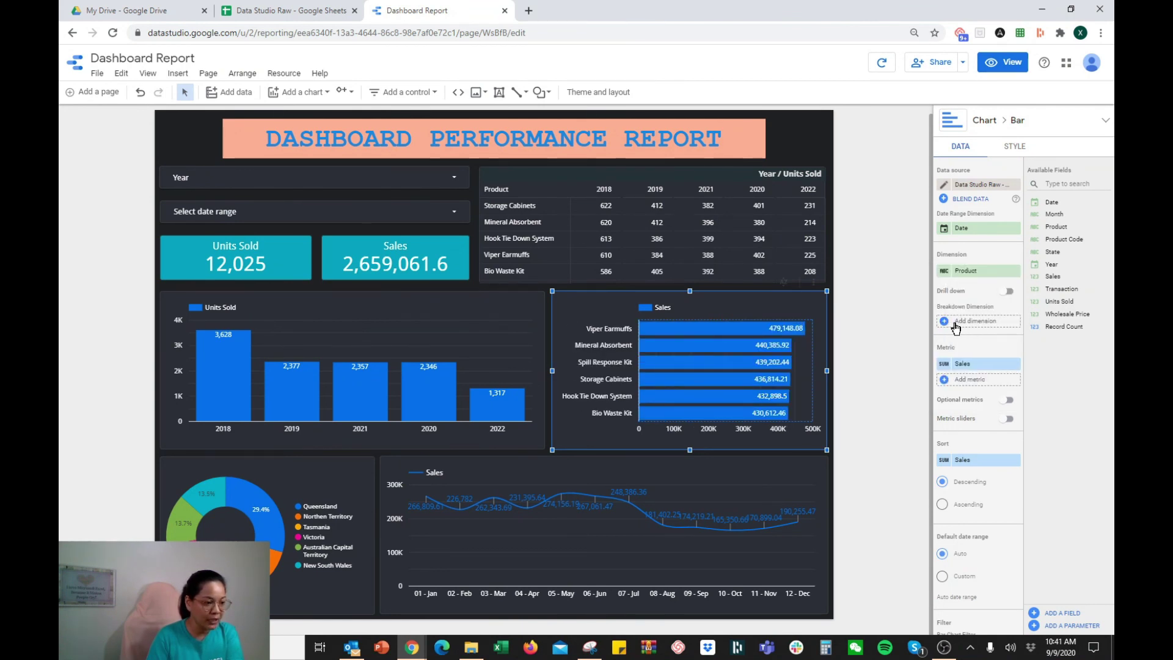
- Try Product Code as the breakdown dimension of the Sales by product bar chart, and remove it again
click(954, 322)
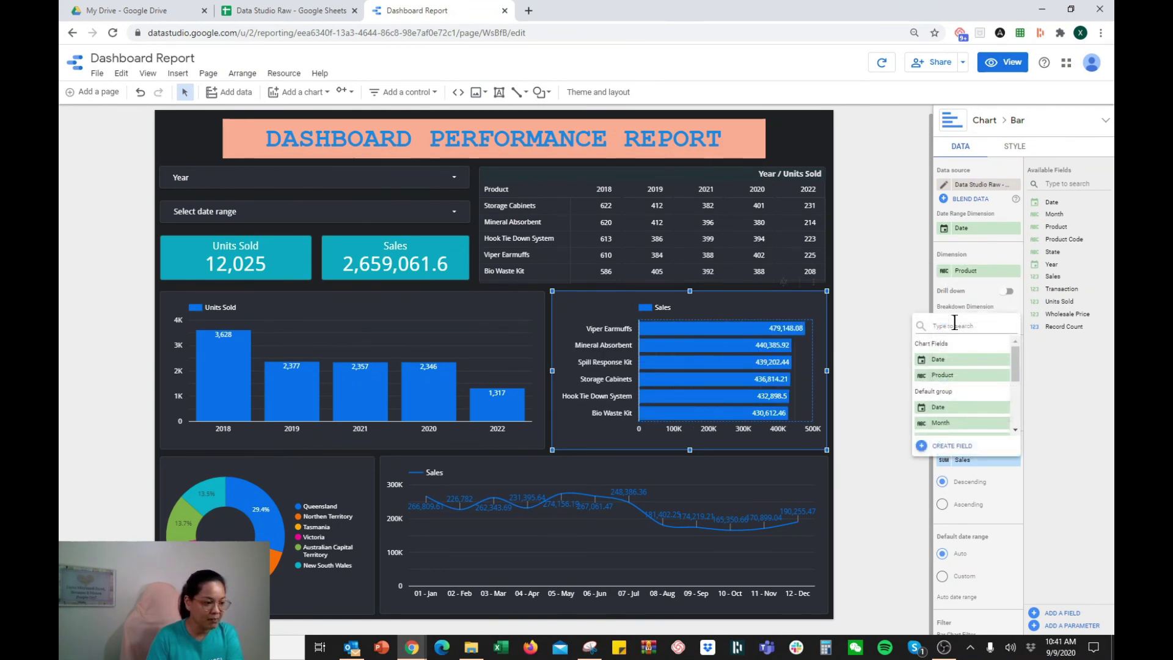
click(967, 391)
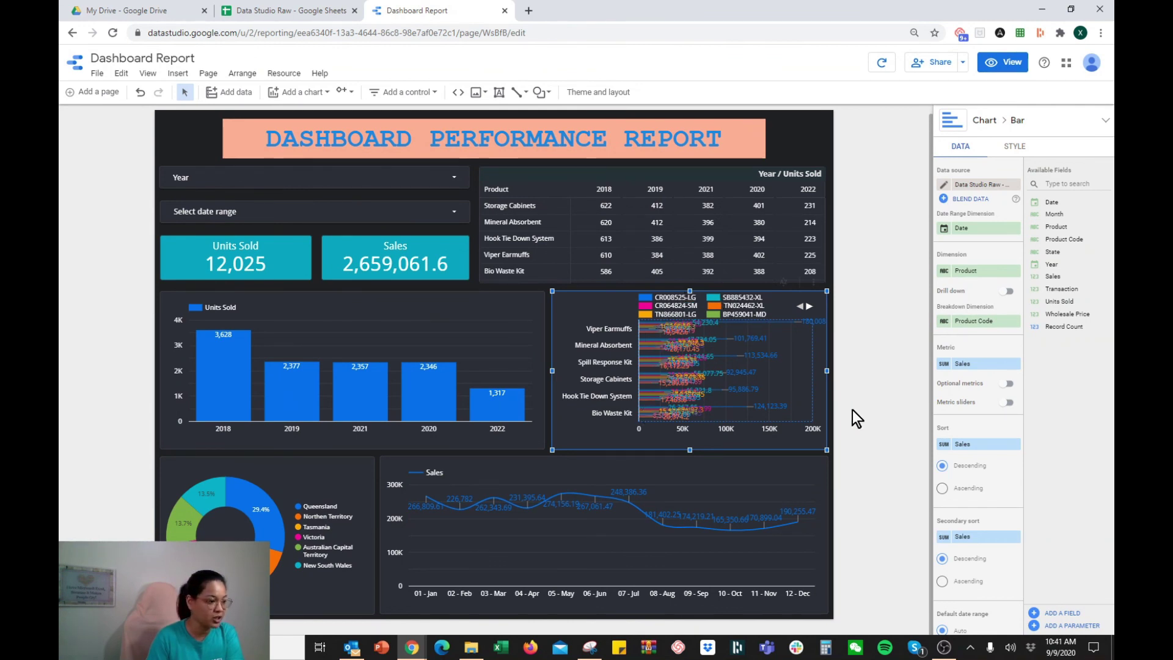
click(1014, 321)
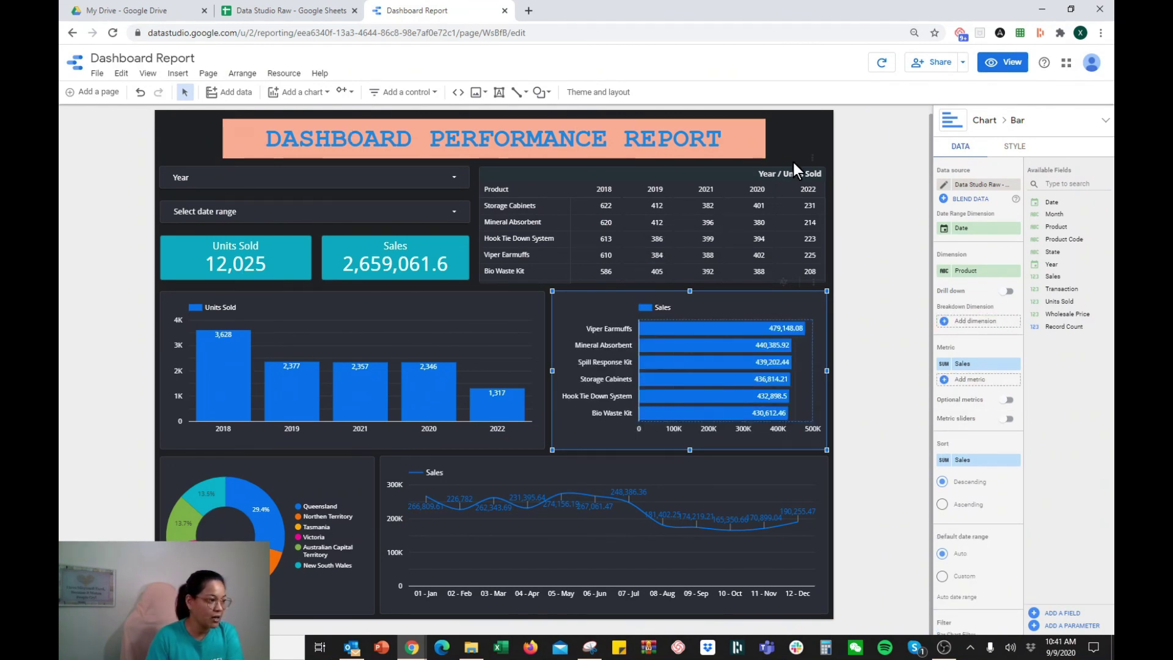
- Compare the dimension and metric settings of the Sales by product bar chart and the monthly Sales line chart
click(794, 130)
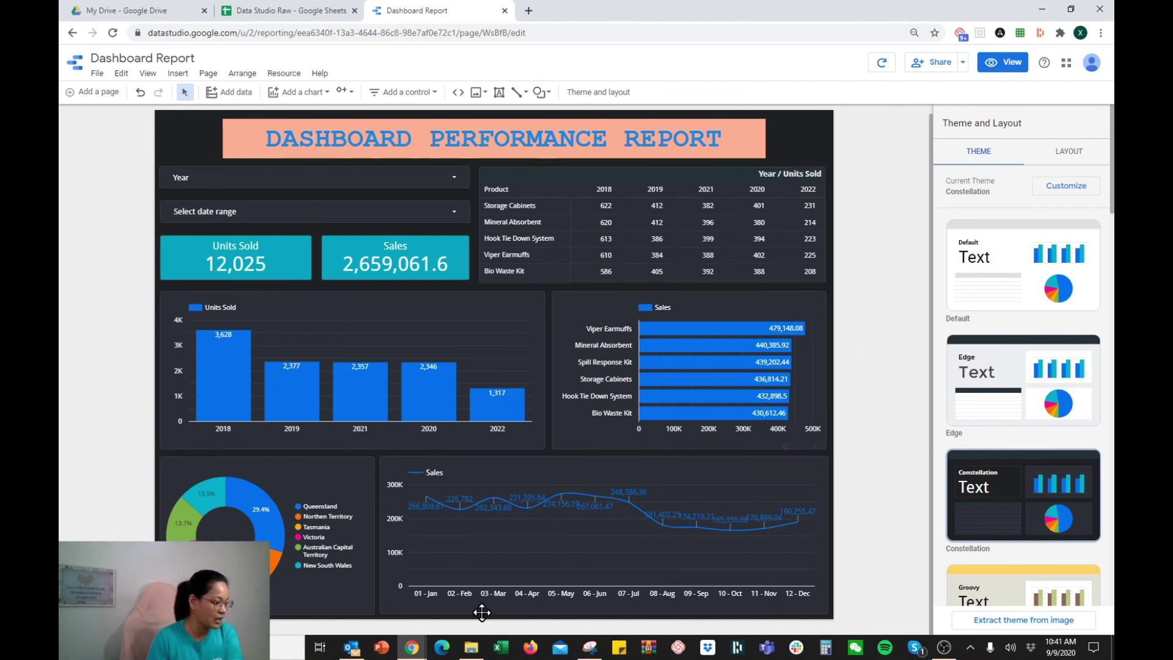
click(707, 303)
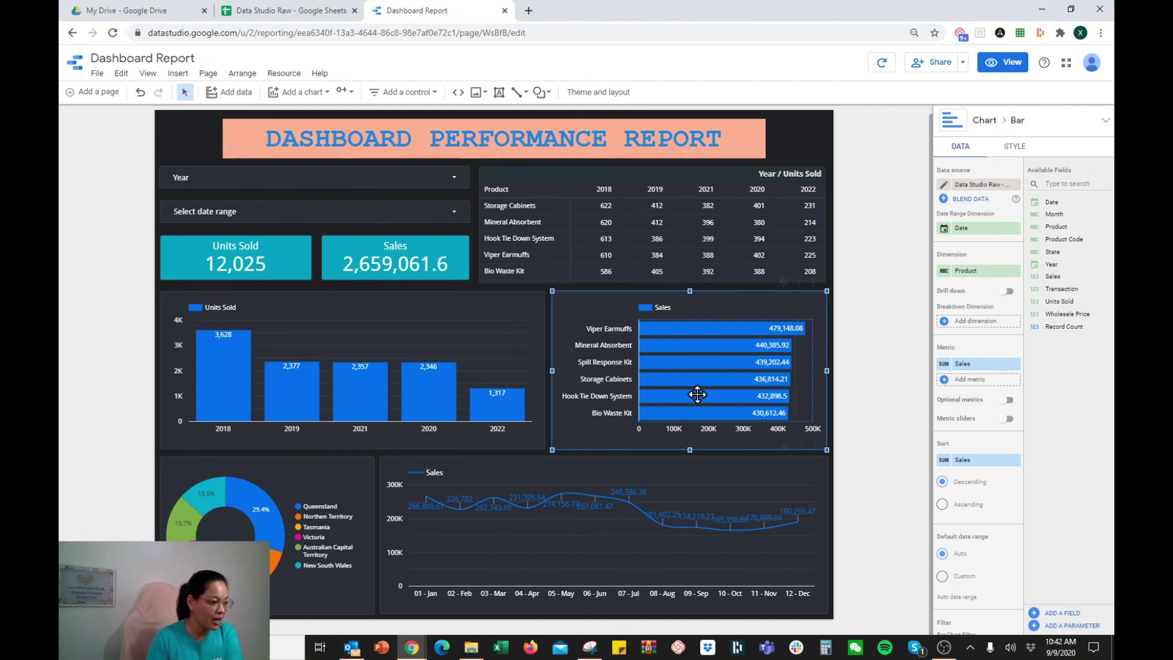
click(709, 478)
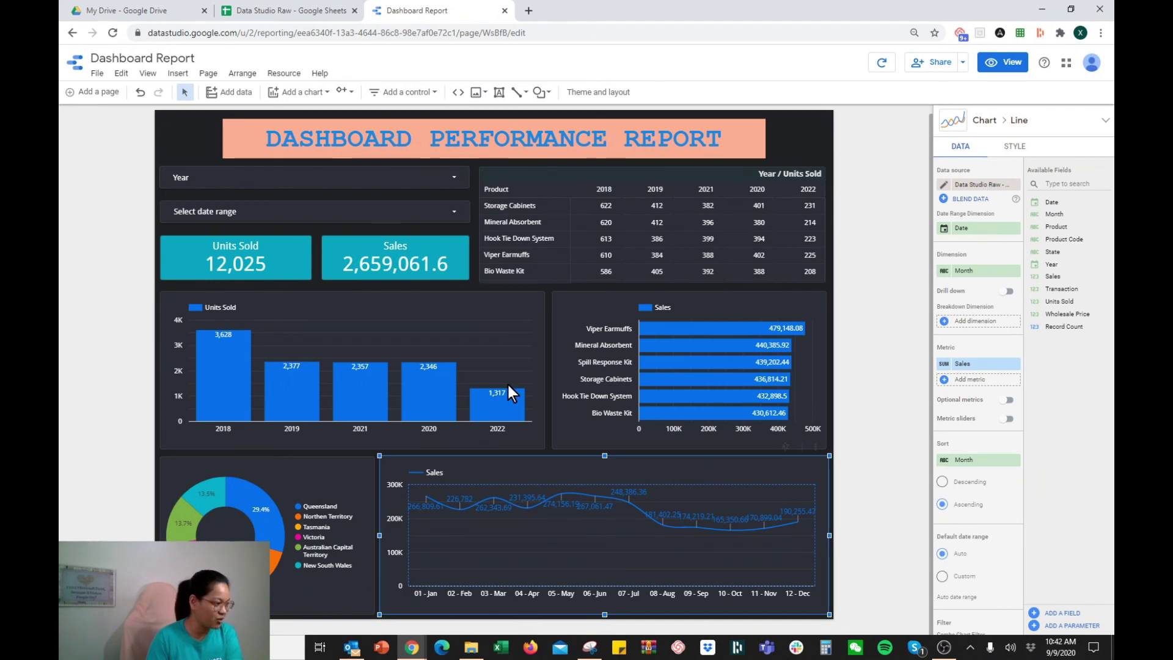
- Try Sales as a second metric on the Units Sold by year column chart, and remove it again
click(478, 310)
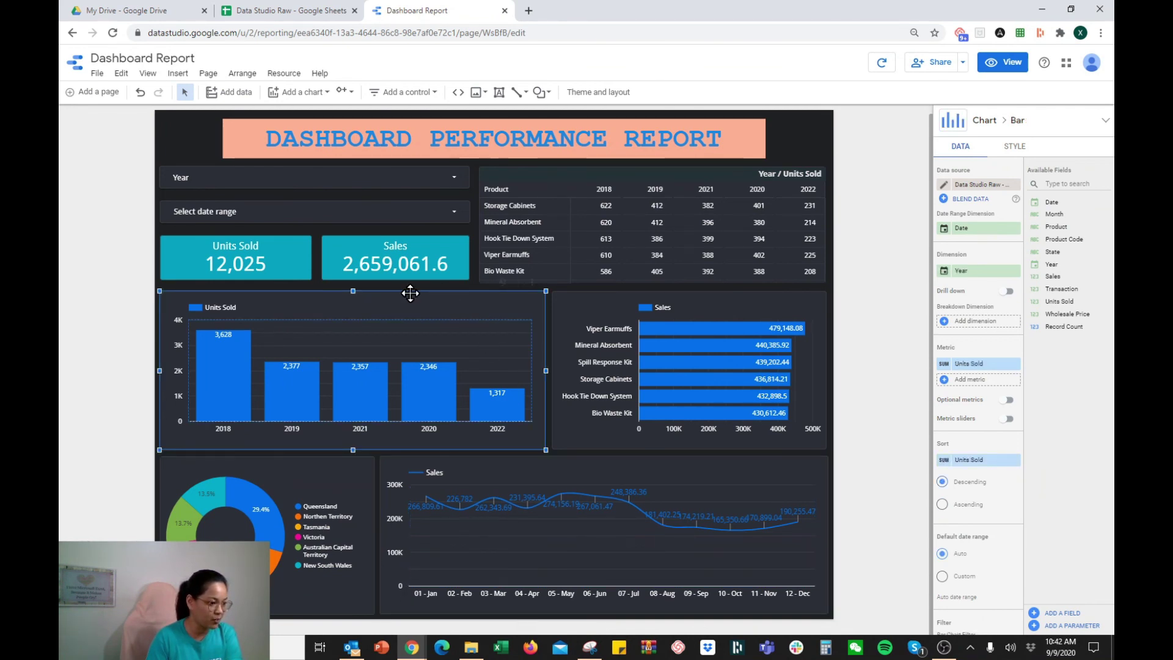
click(959, 380)
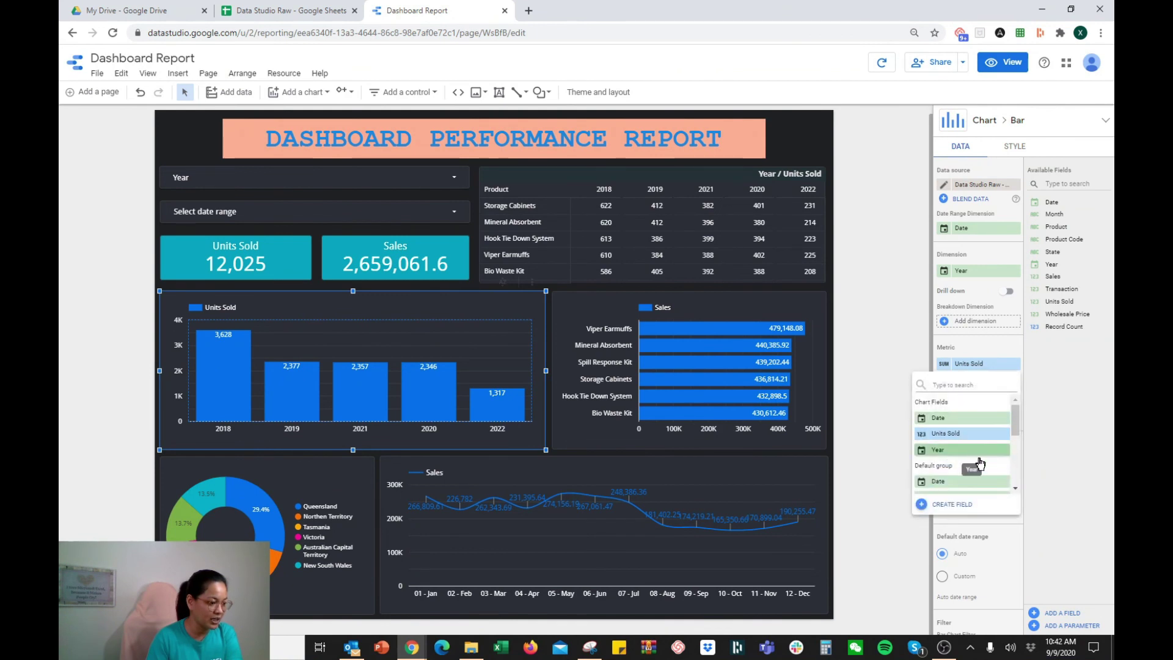
scroll(979, 463, down, 5)
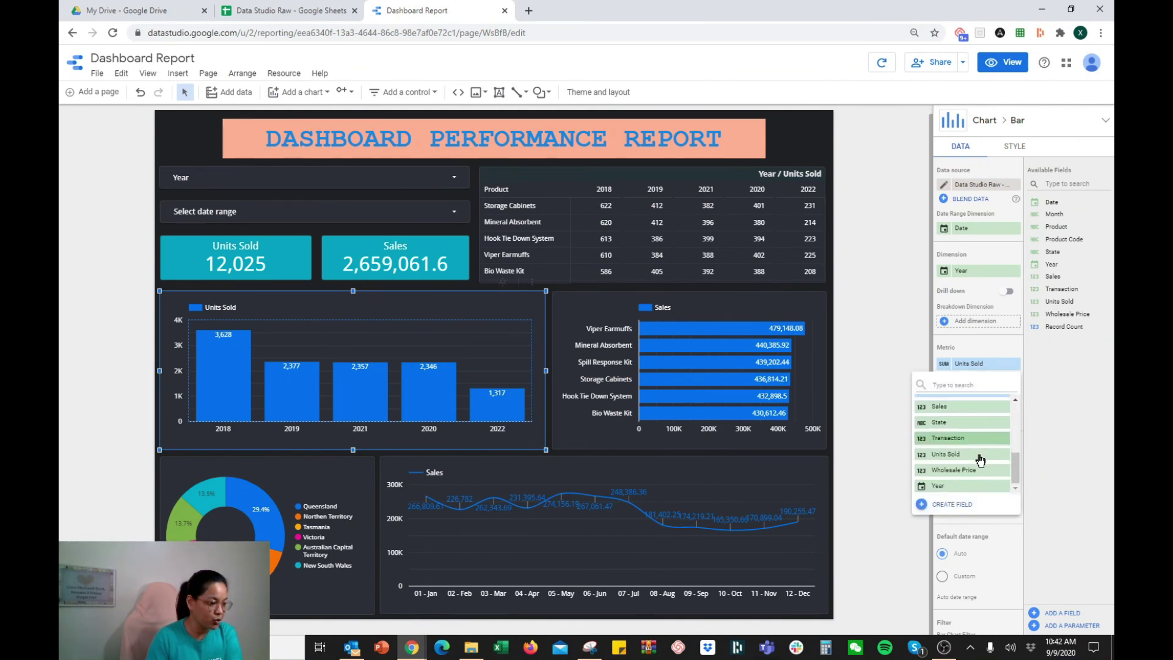
click(944, 406)
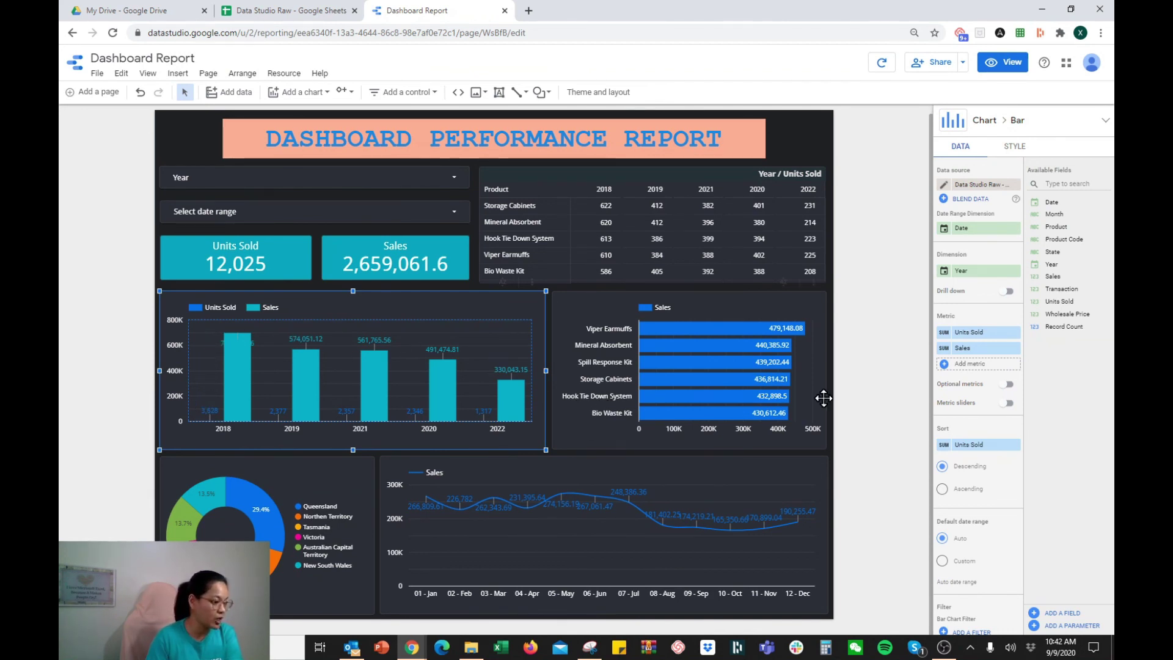
click(1014, 348)
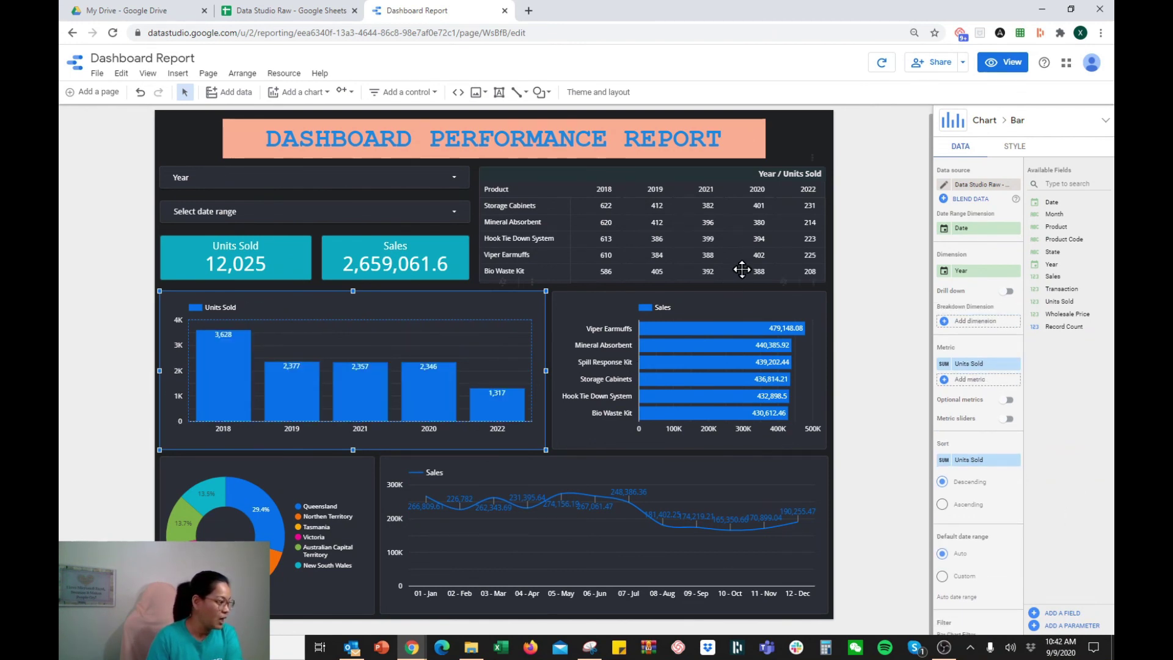
click(790, 132)
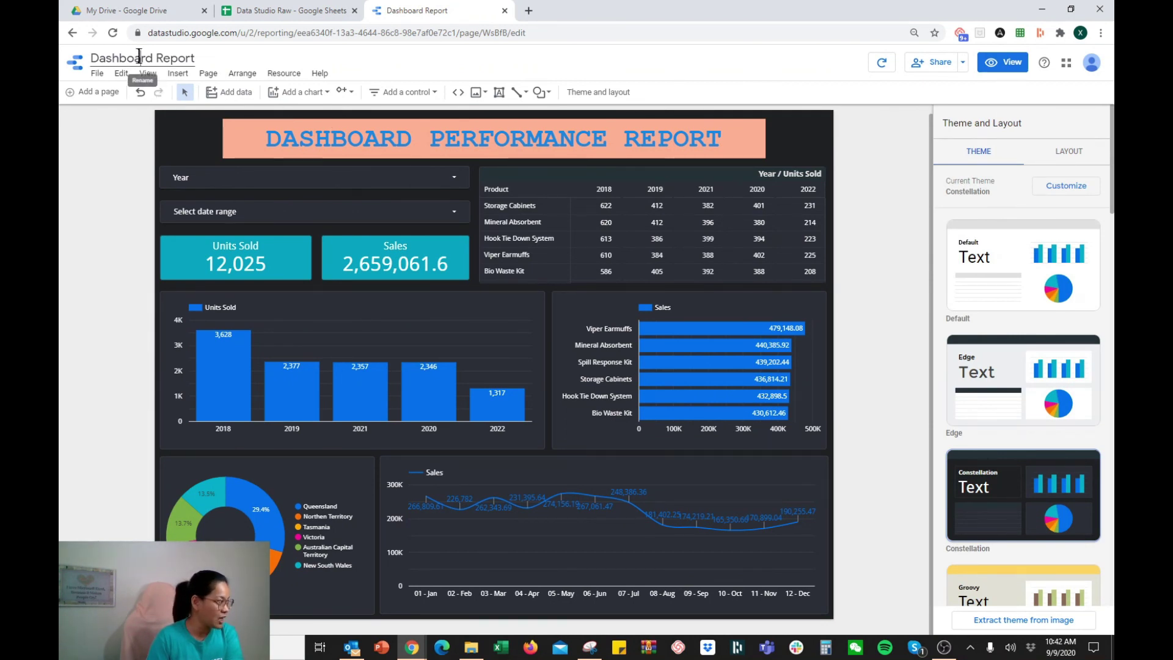
double_click(161, 56)
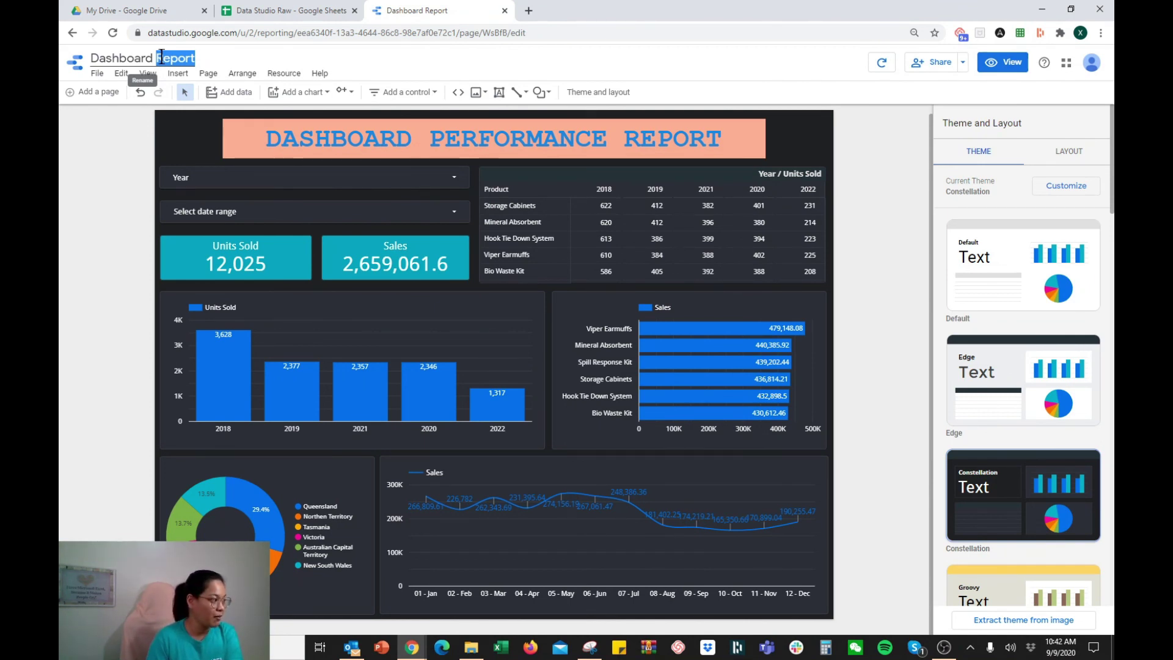
click(161, 57)
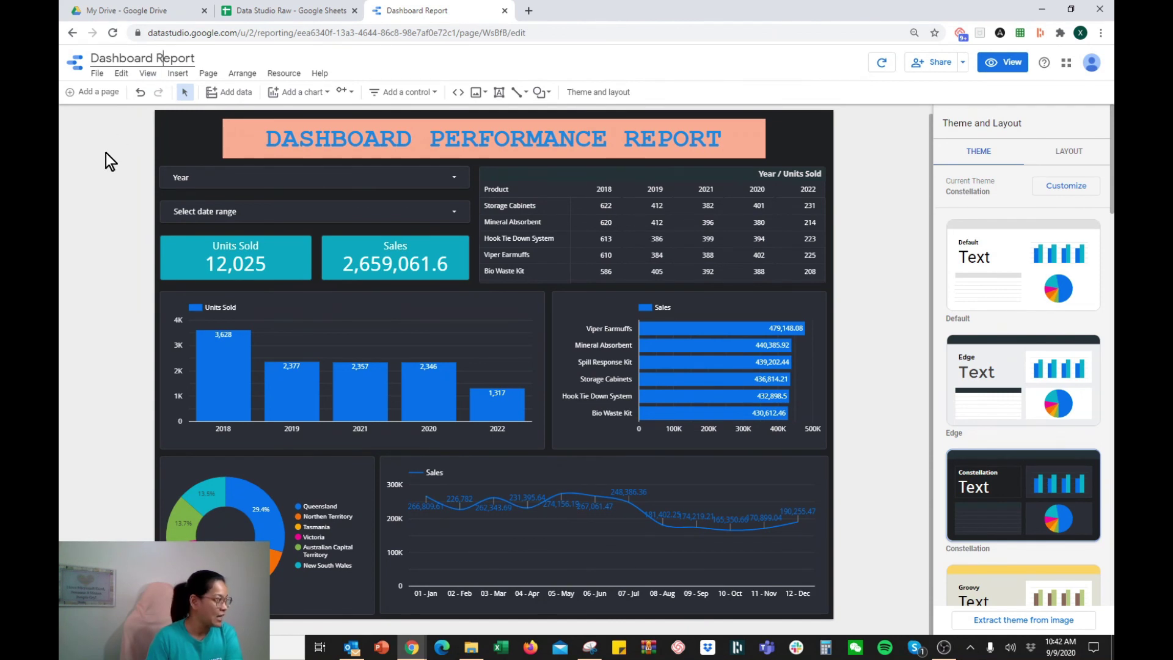
- Add a second page to the report and return to Page 1
click(86, 92)
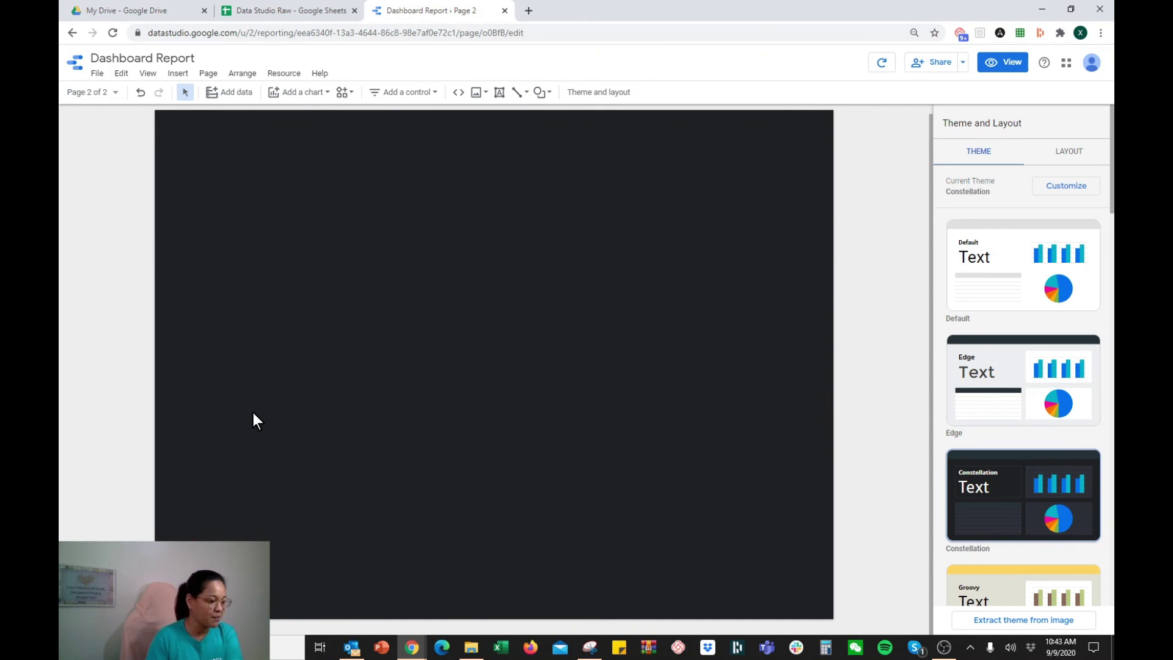
click(103, 95)
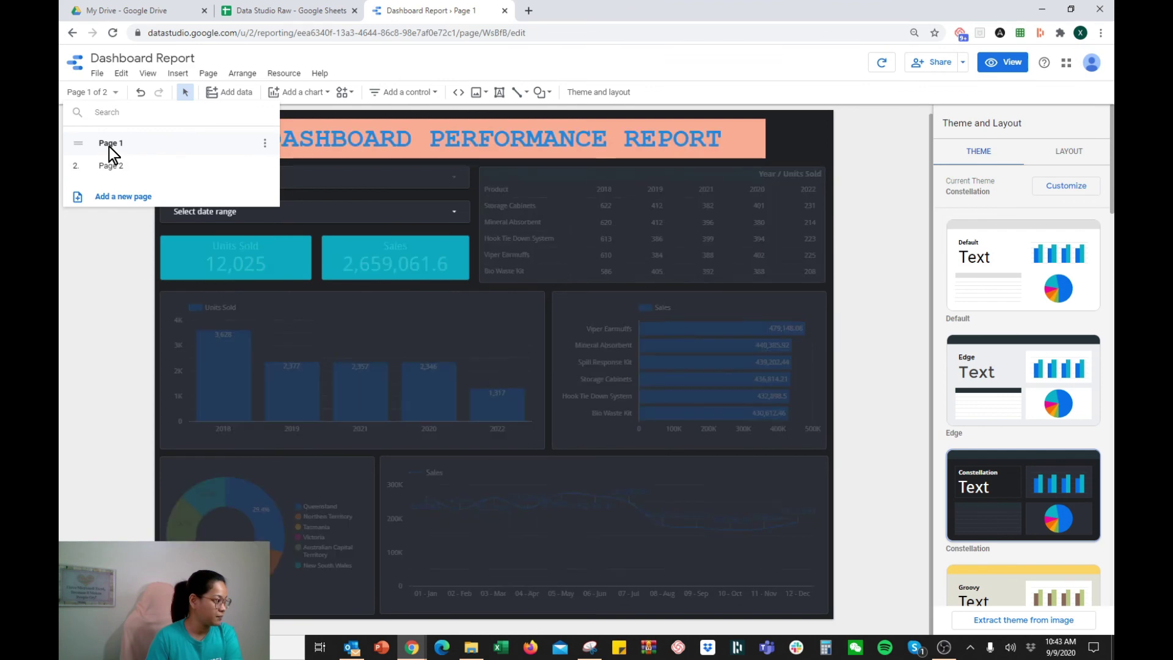
click(87, 284)
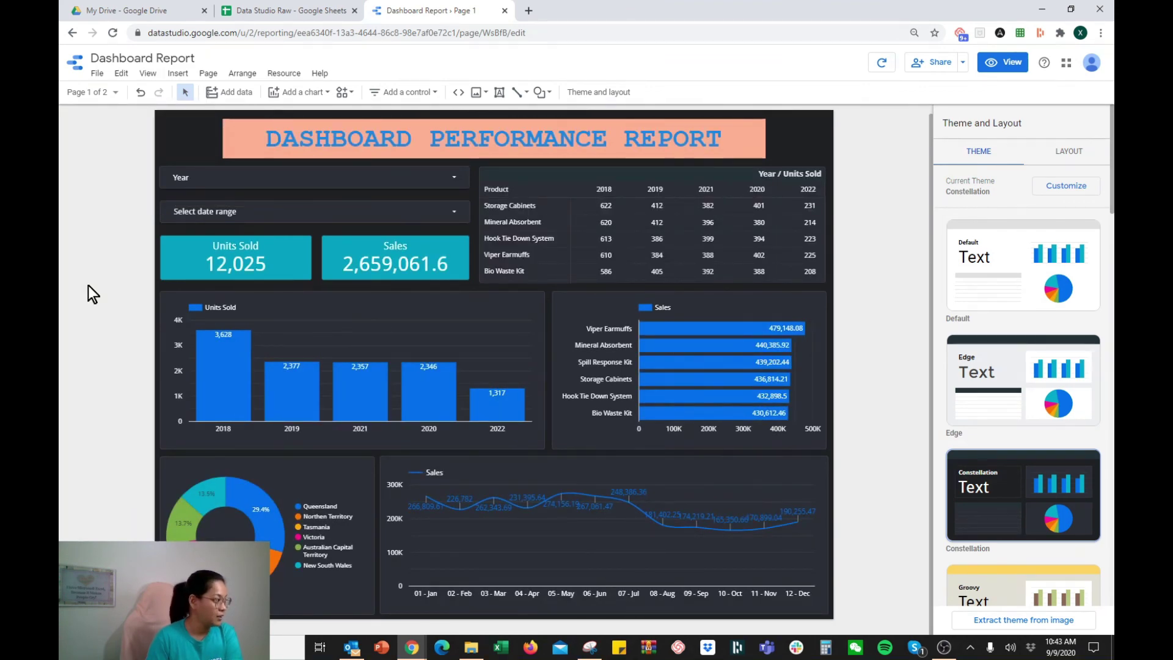